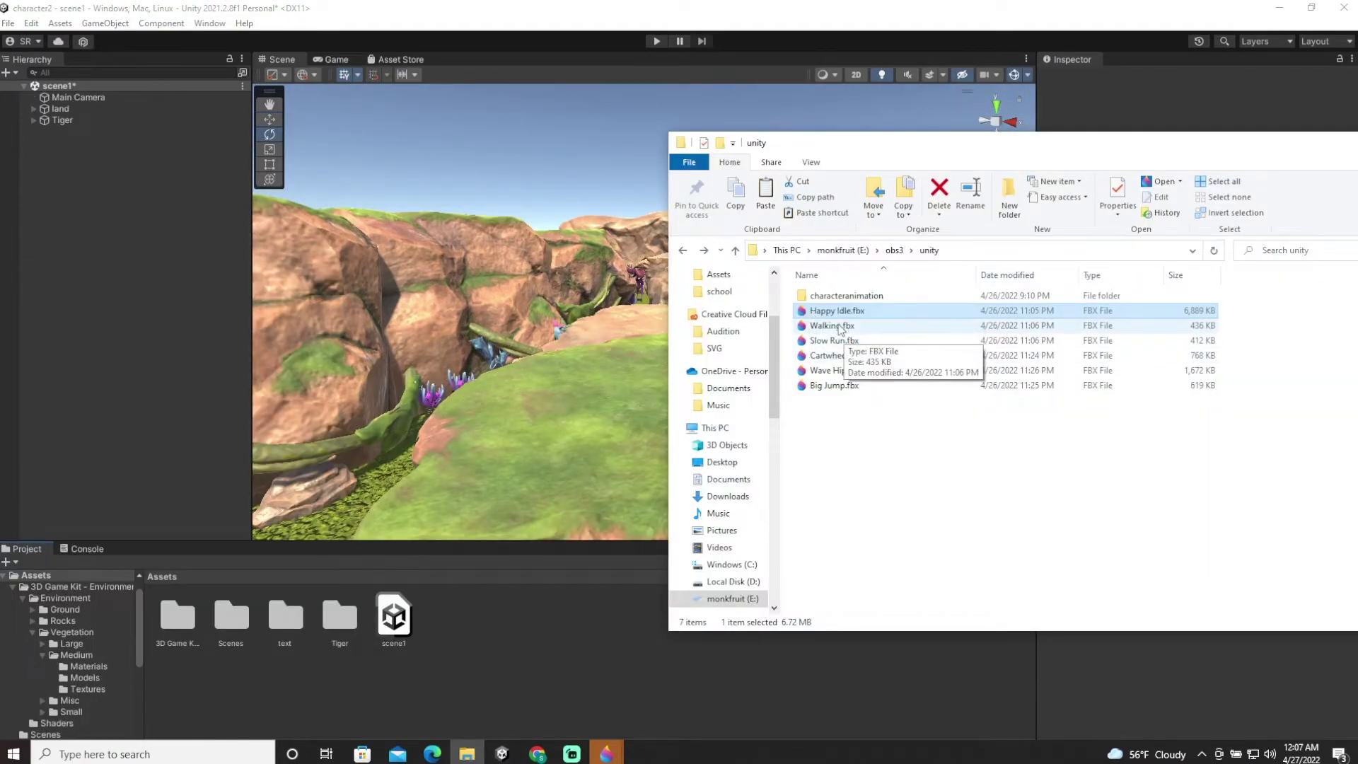
Drag Happy Idle, Walking, Slow Run, Big Jump and Wave Hip Hop Dance FBX files into Unity's Assets
ctrl+click(847, 372)
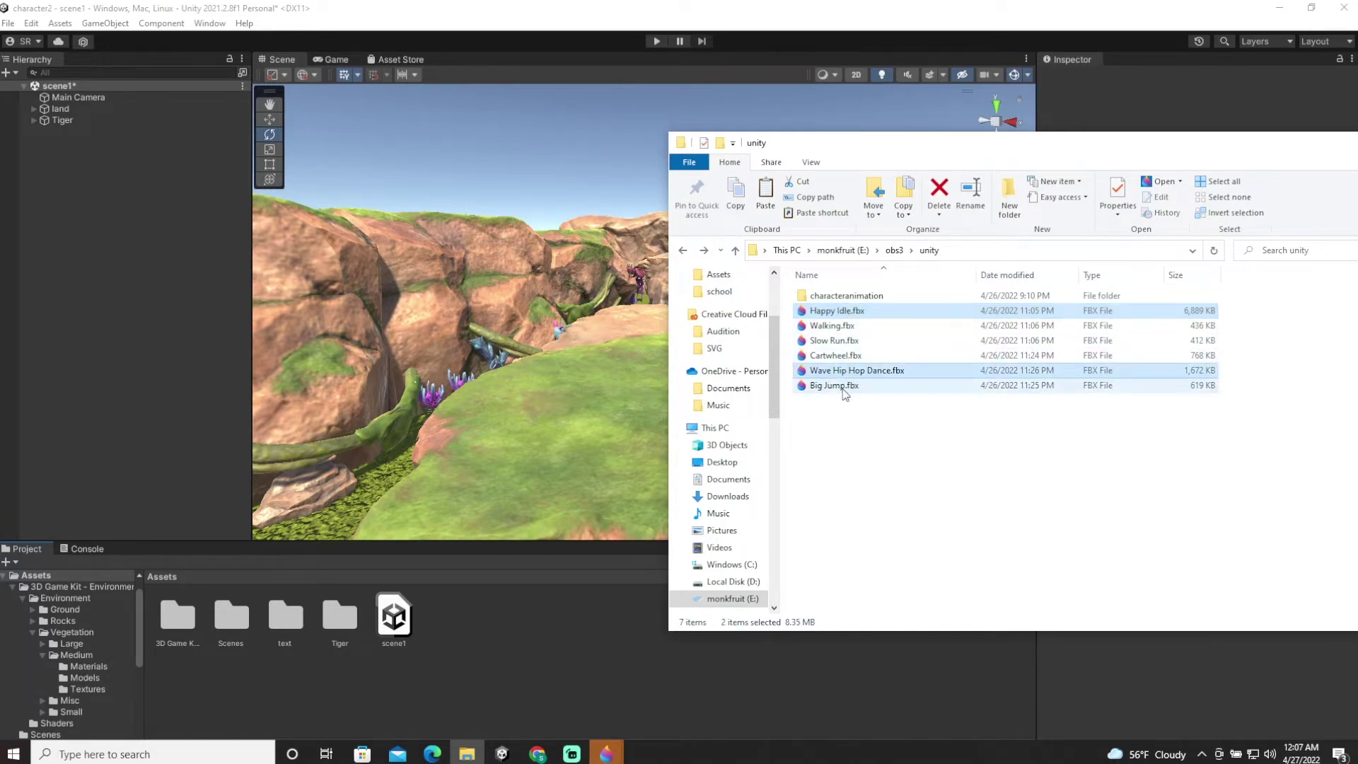
ctrl+click(843, 388)
ctrl+click(839, 342)
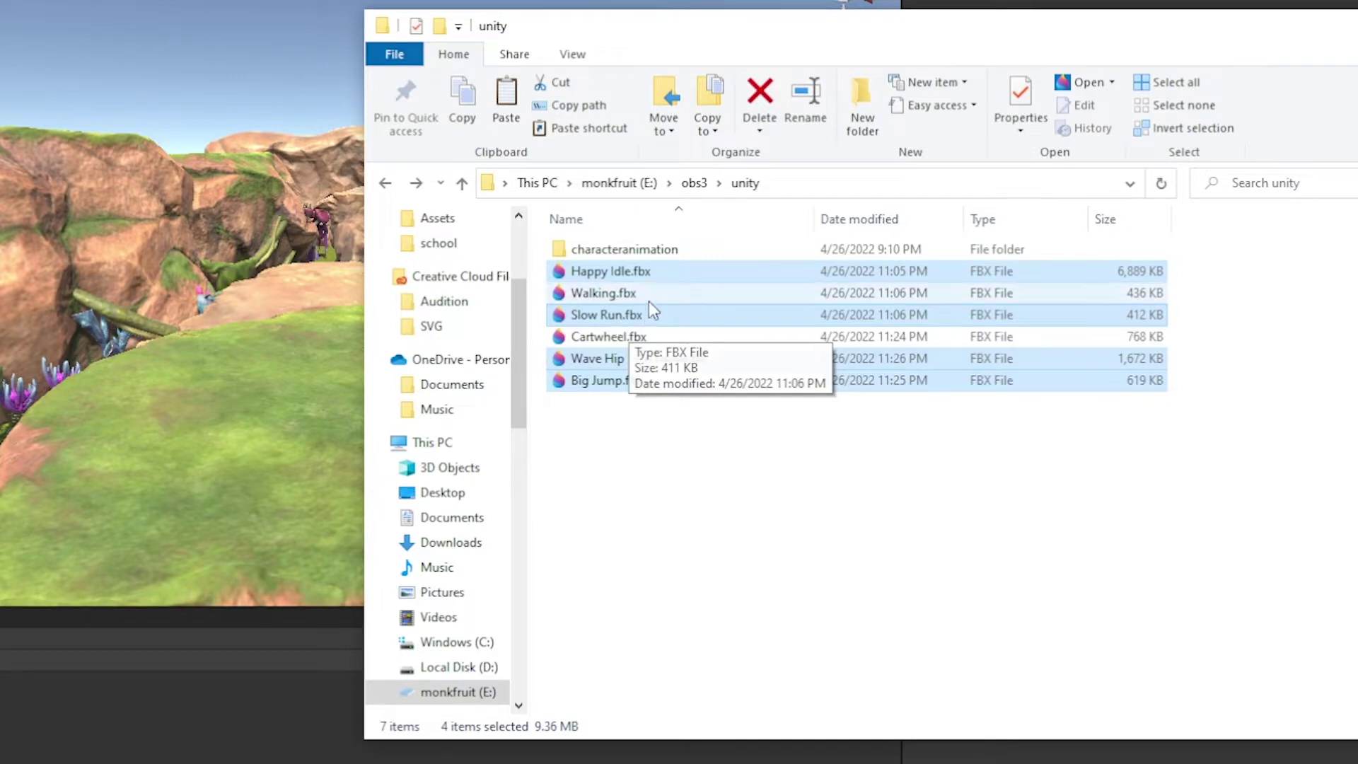
ctrl+click(631, 298)
drag(631, 298, 235, 685)
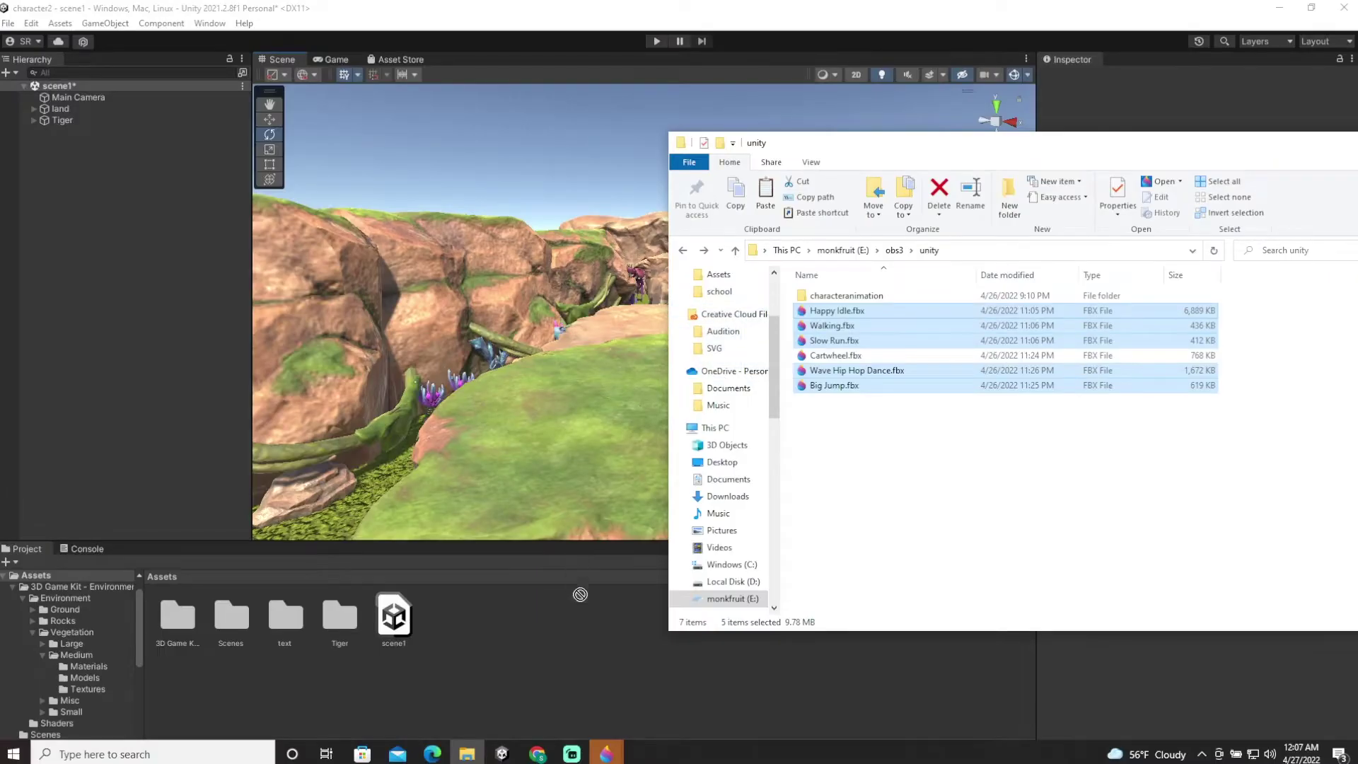
drag(580, 594, 560, 634)
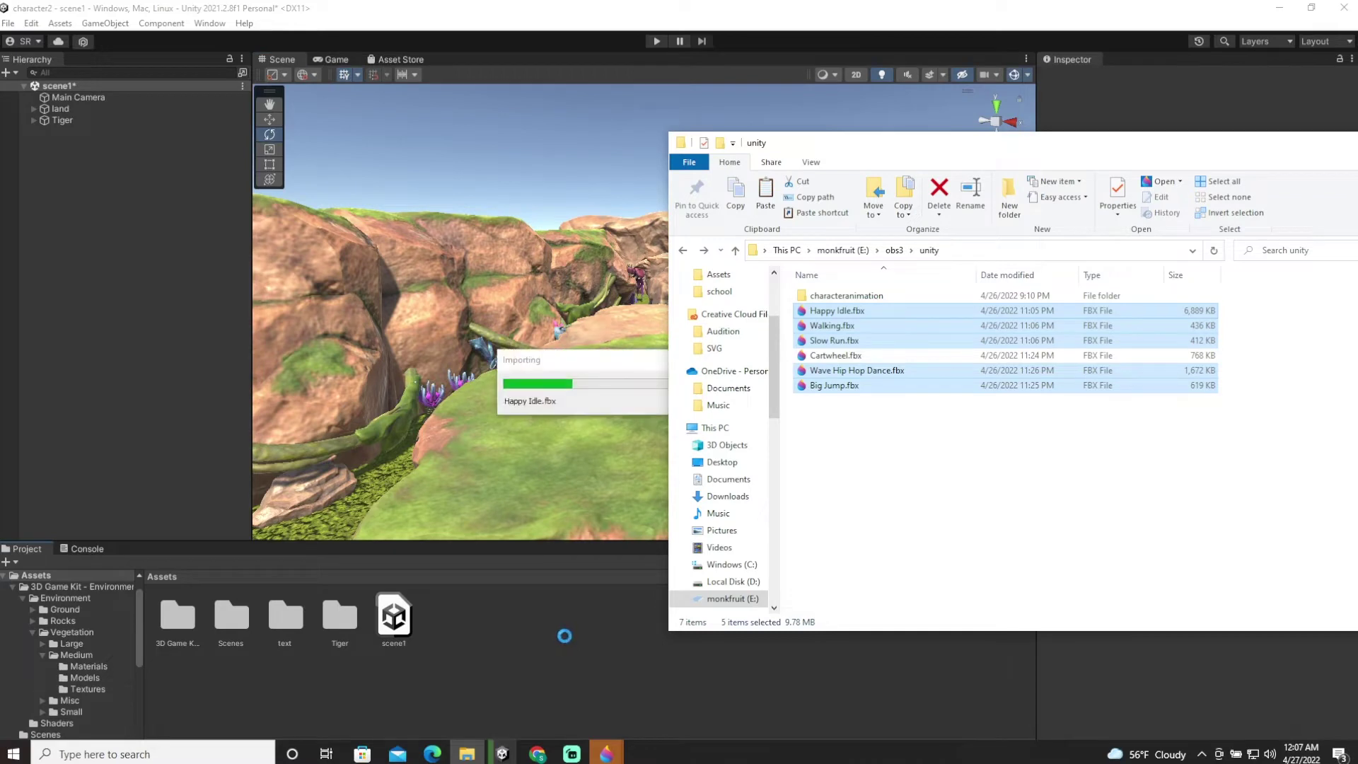
Extract Happy Idle's textures into the text folder and fix its normal-map textures
click(453, 617)
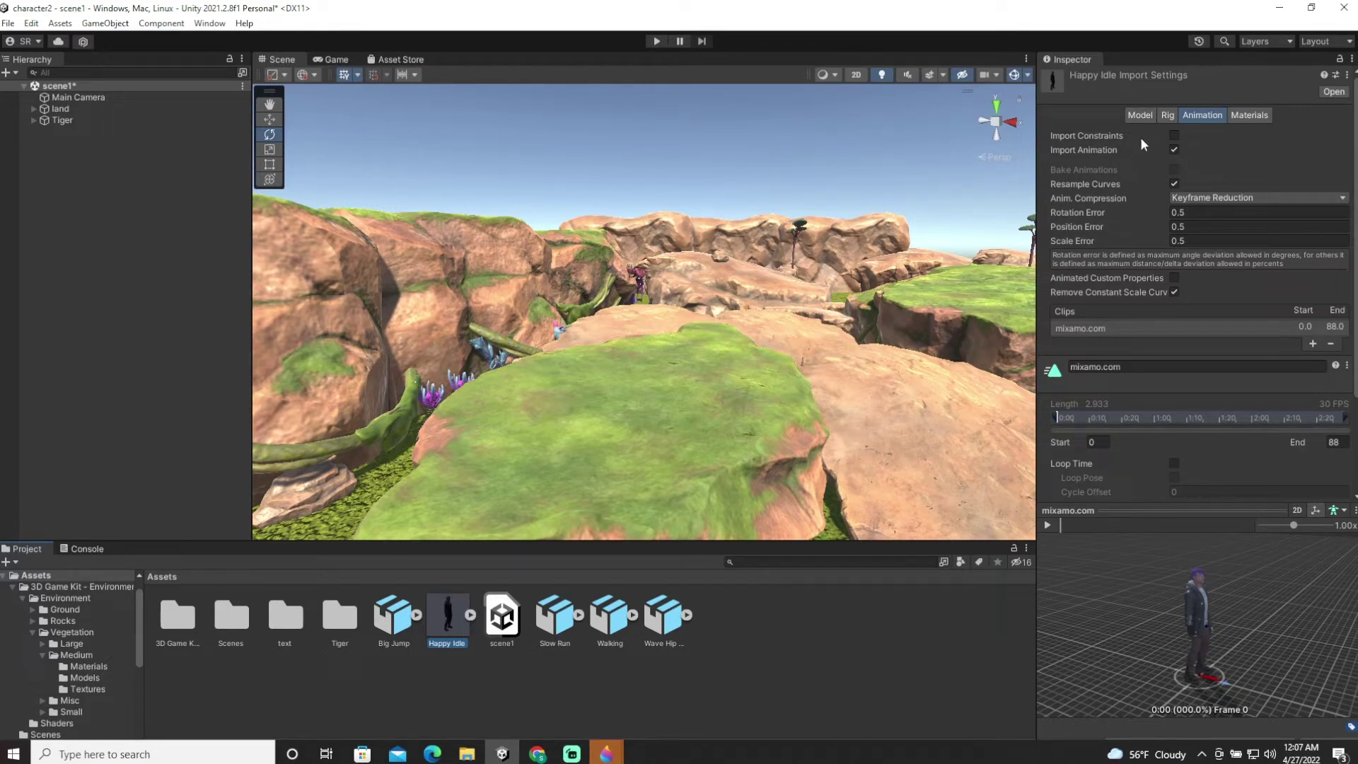
click(1250, 116)
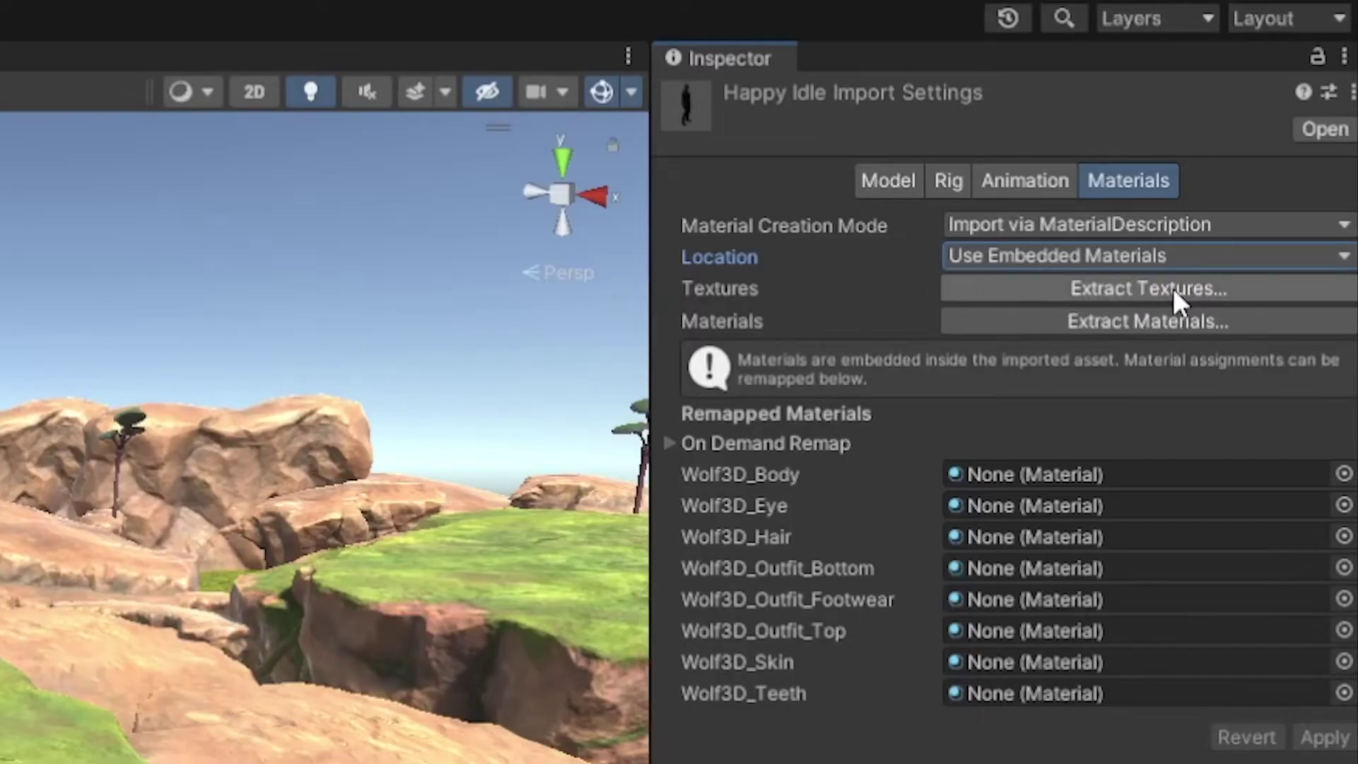
click(1152, 288)
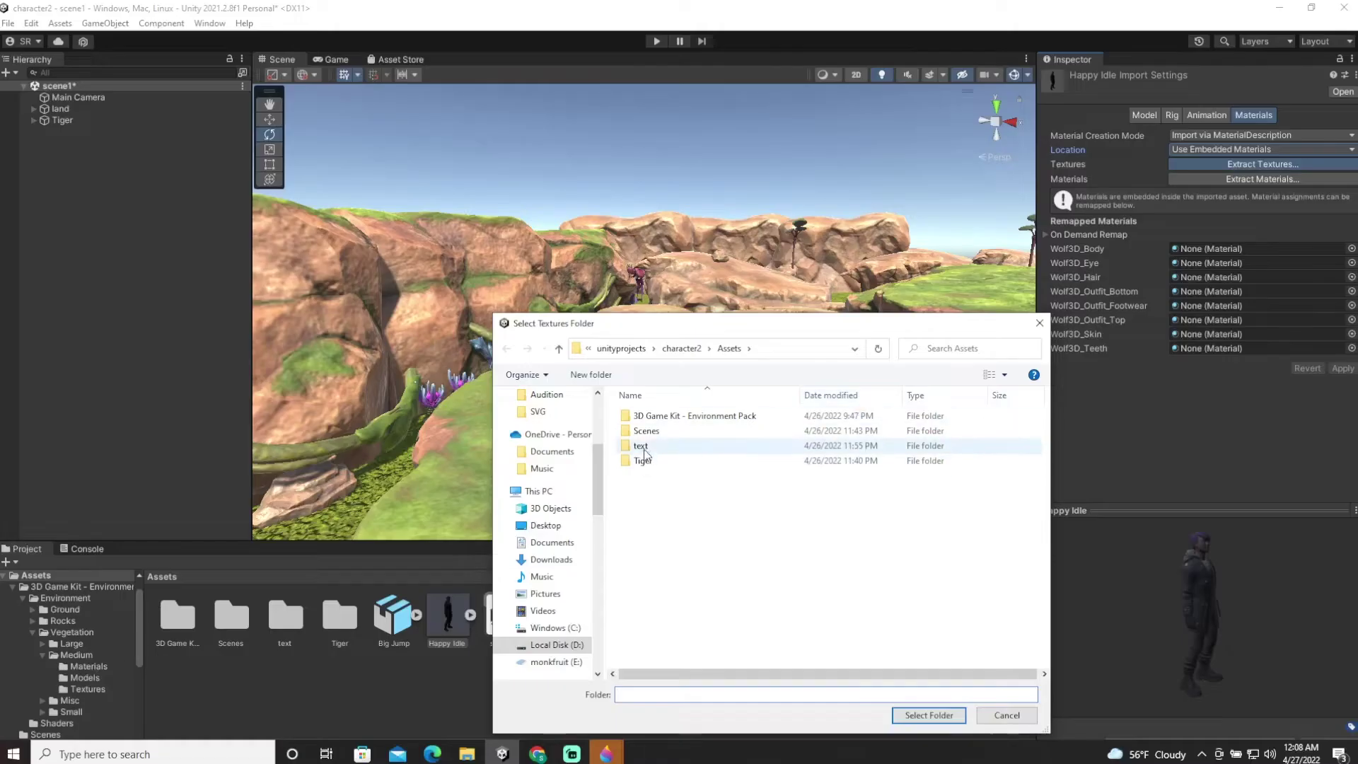
click(643, 447)
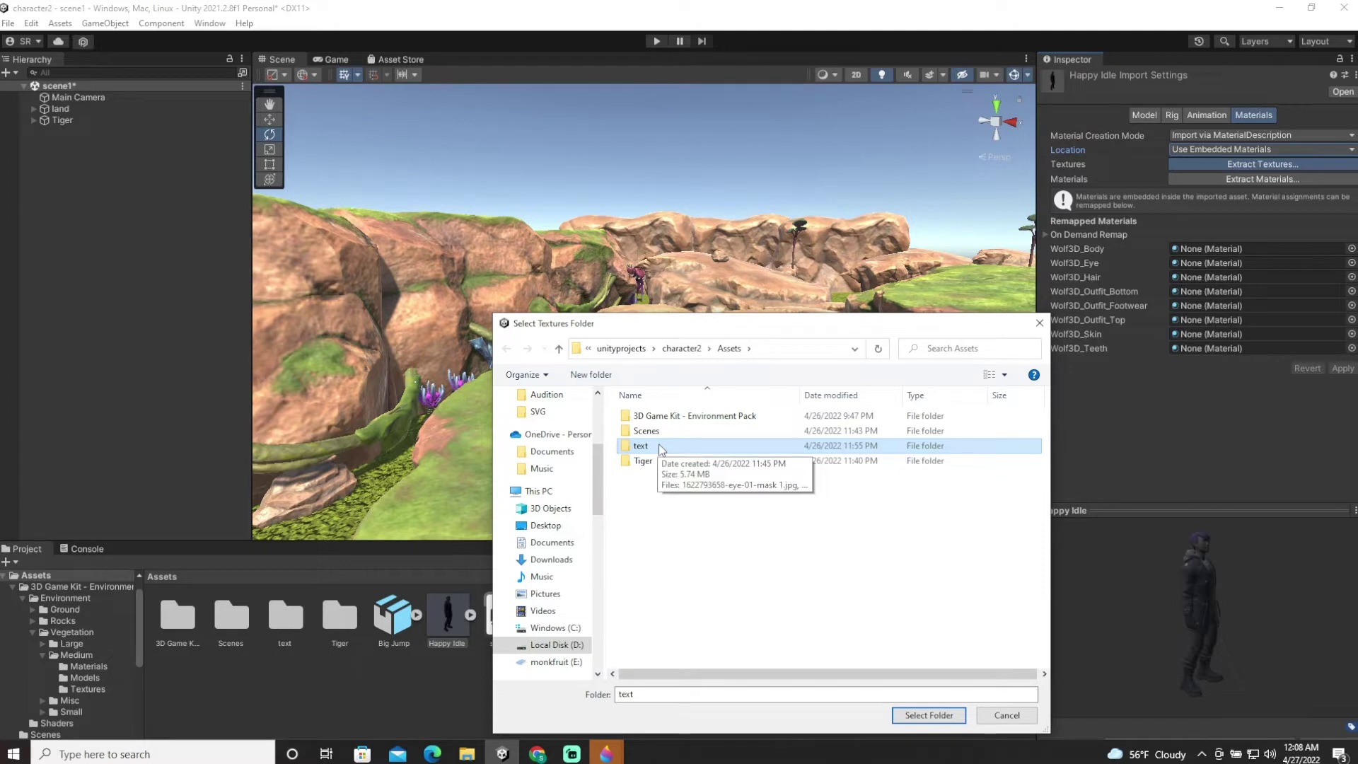
click(929, 715)
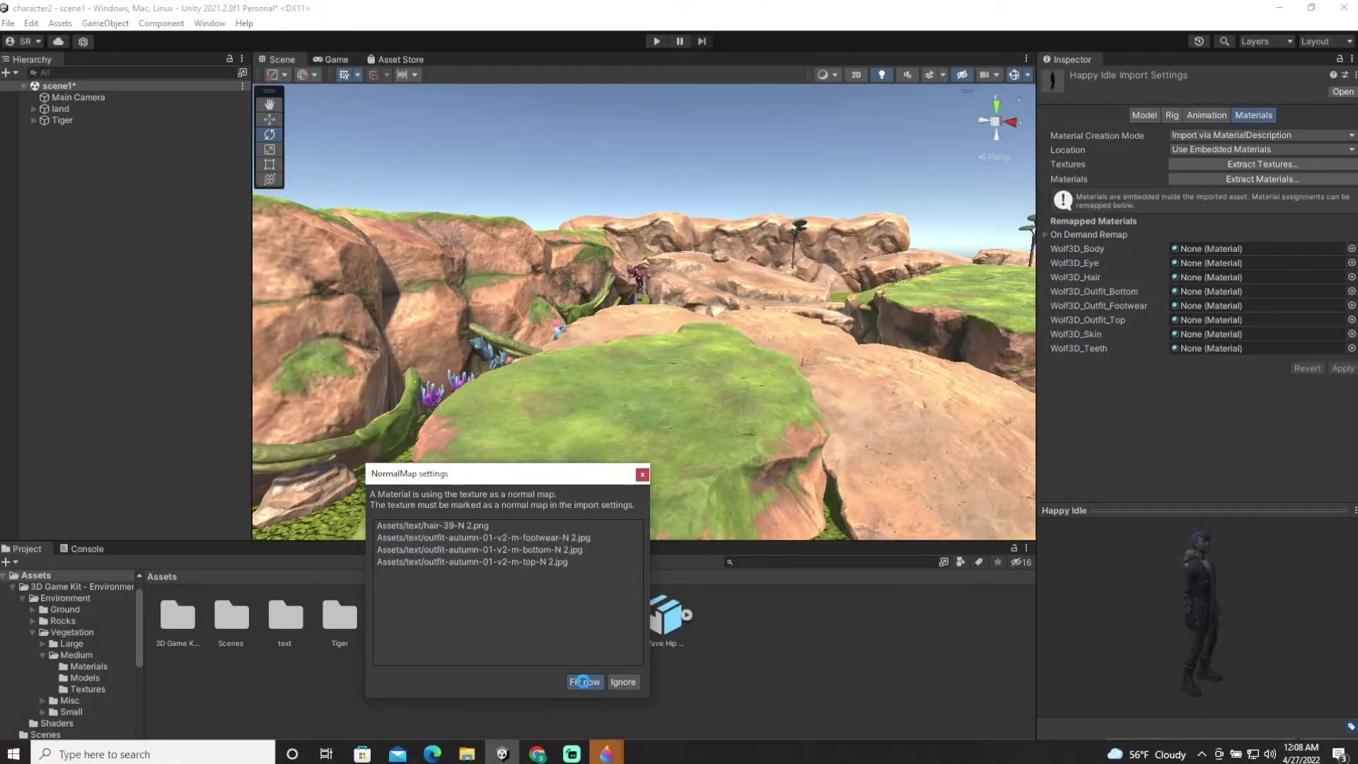
click(845, 637)
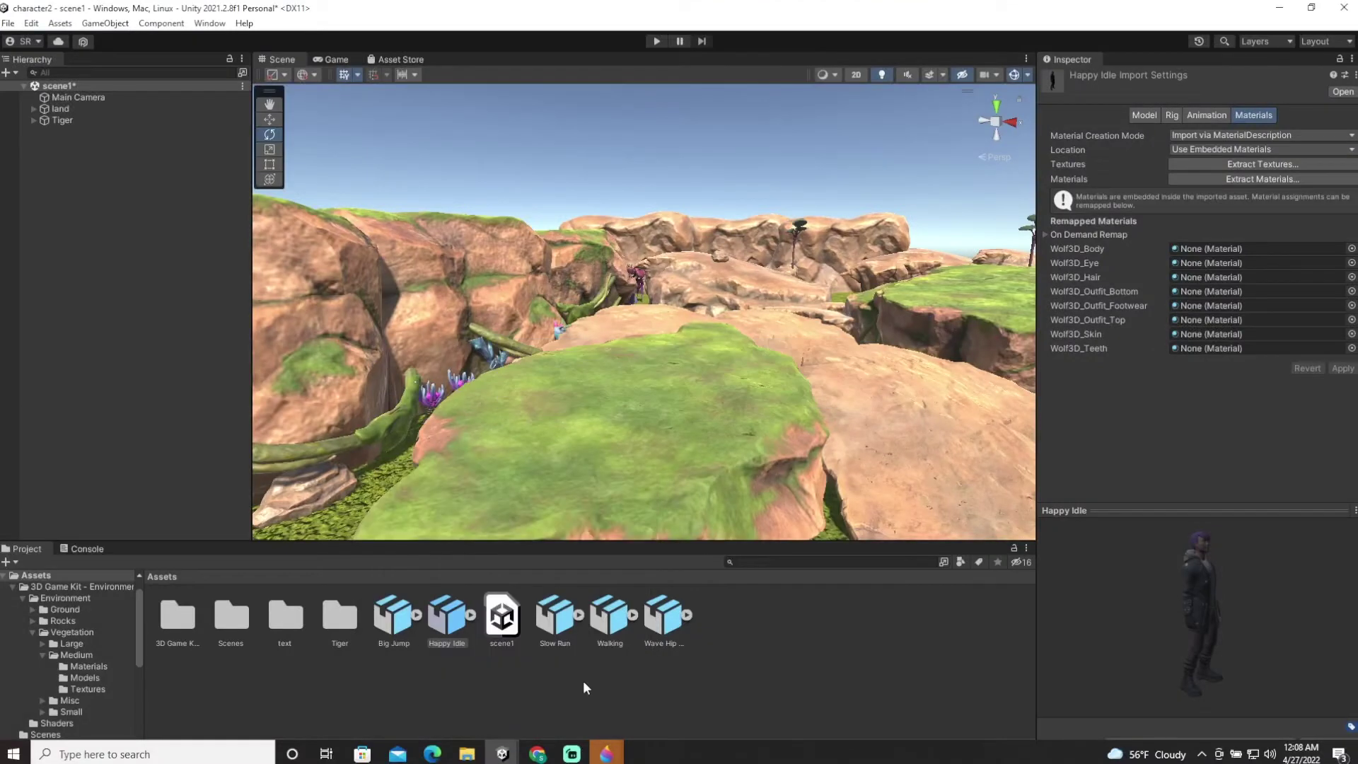
Set Happy Idle's Animation Type to Humanoid with Create From This Model and apply
click(443, 616)
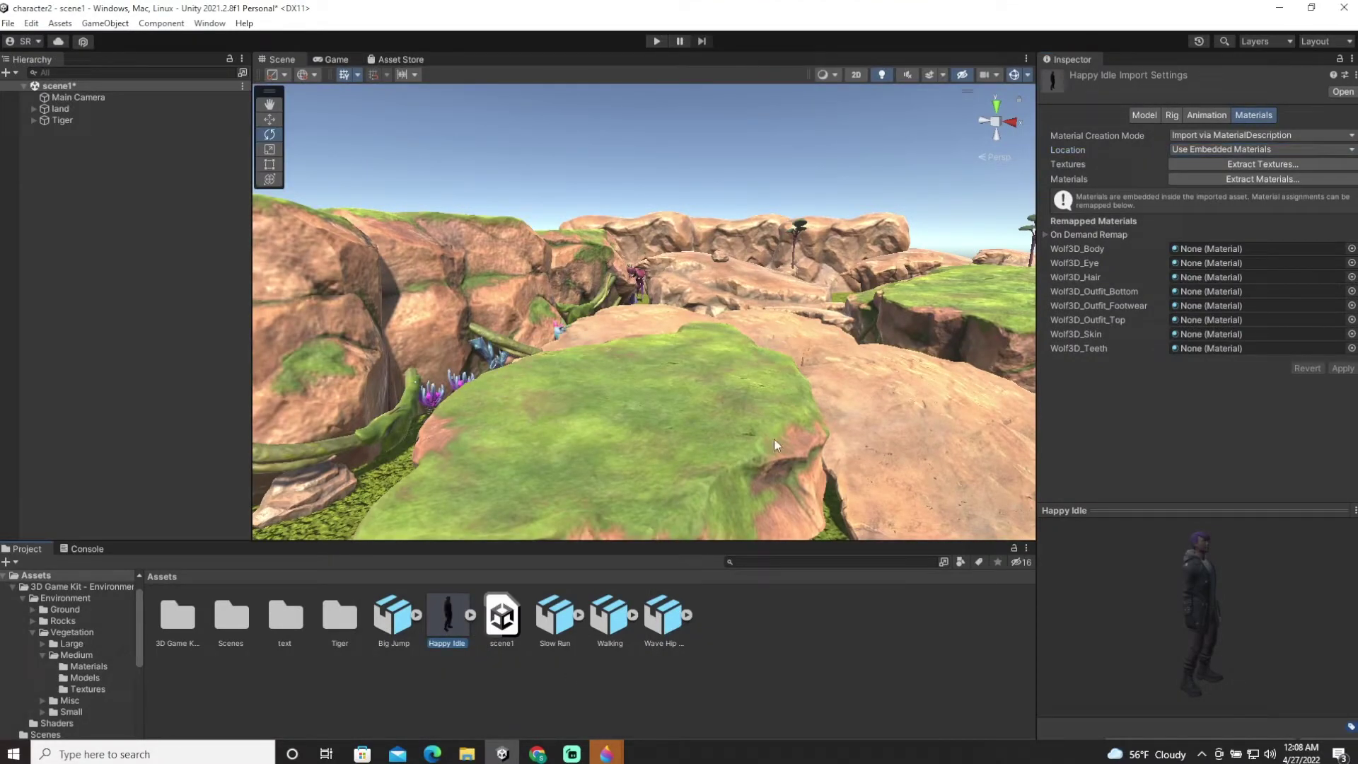
click(1171, 116)
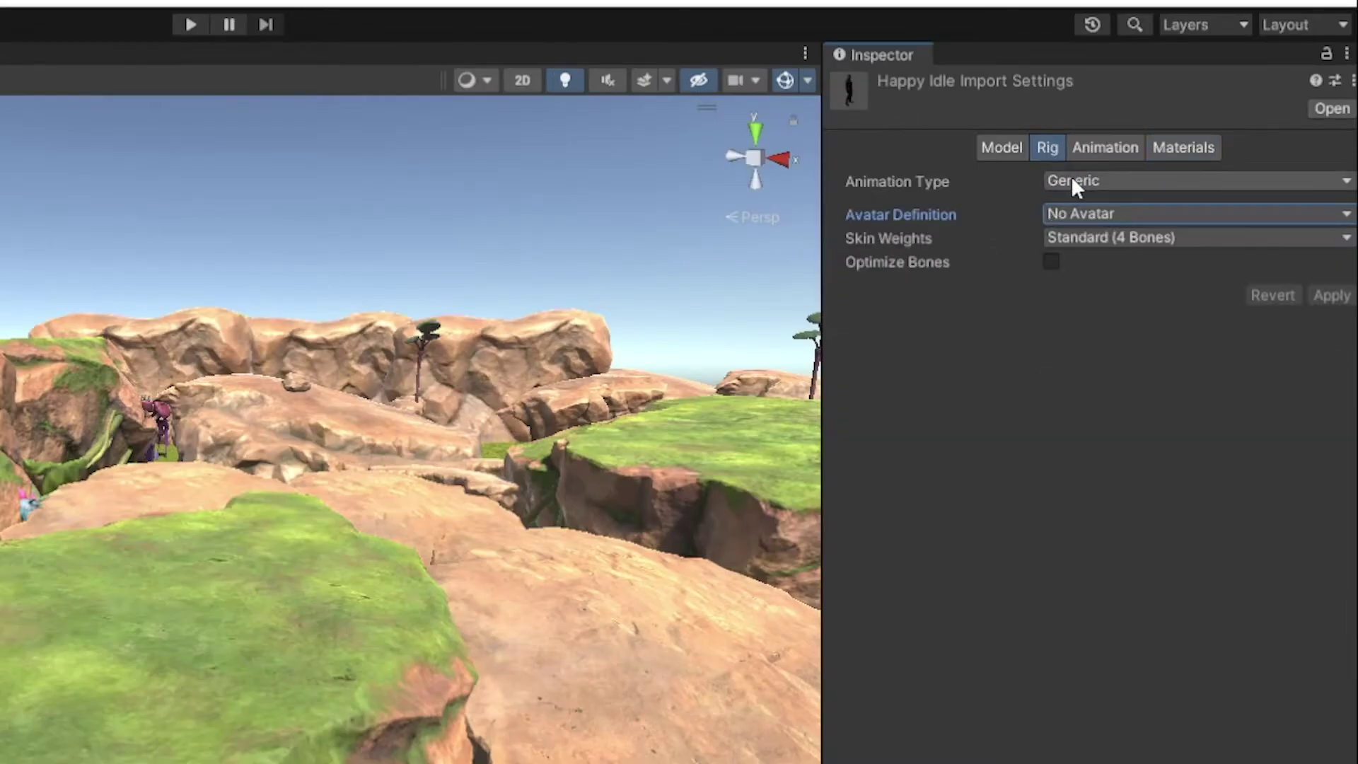
click(1086, 181)
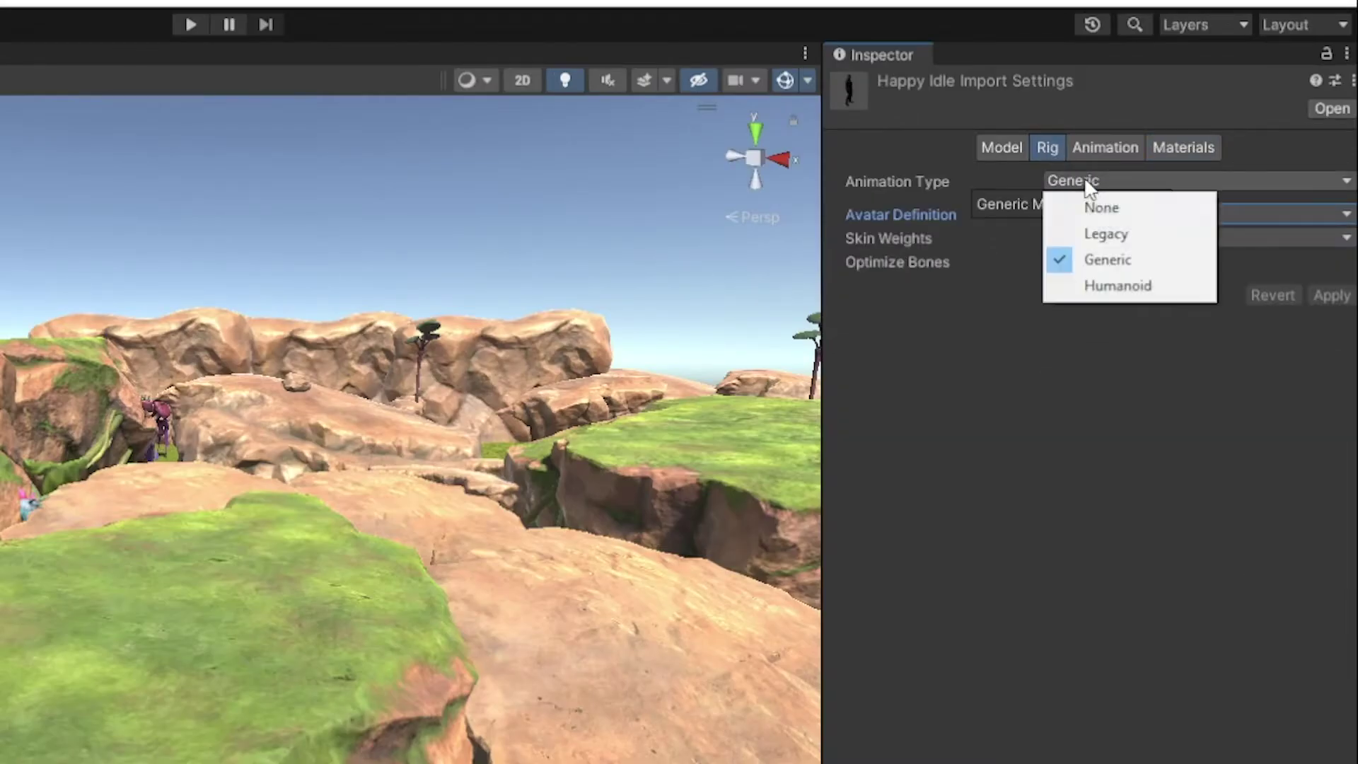
click(1103, 294)
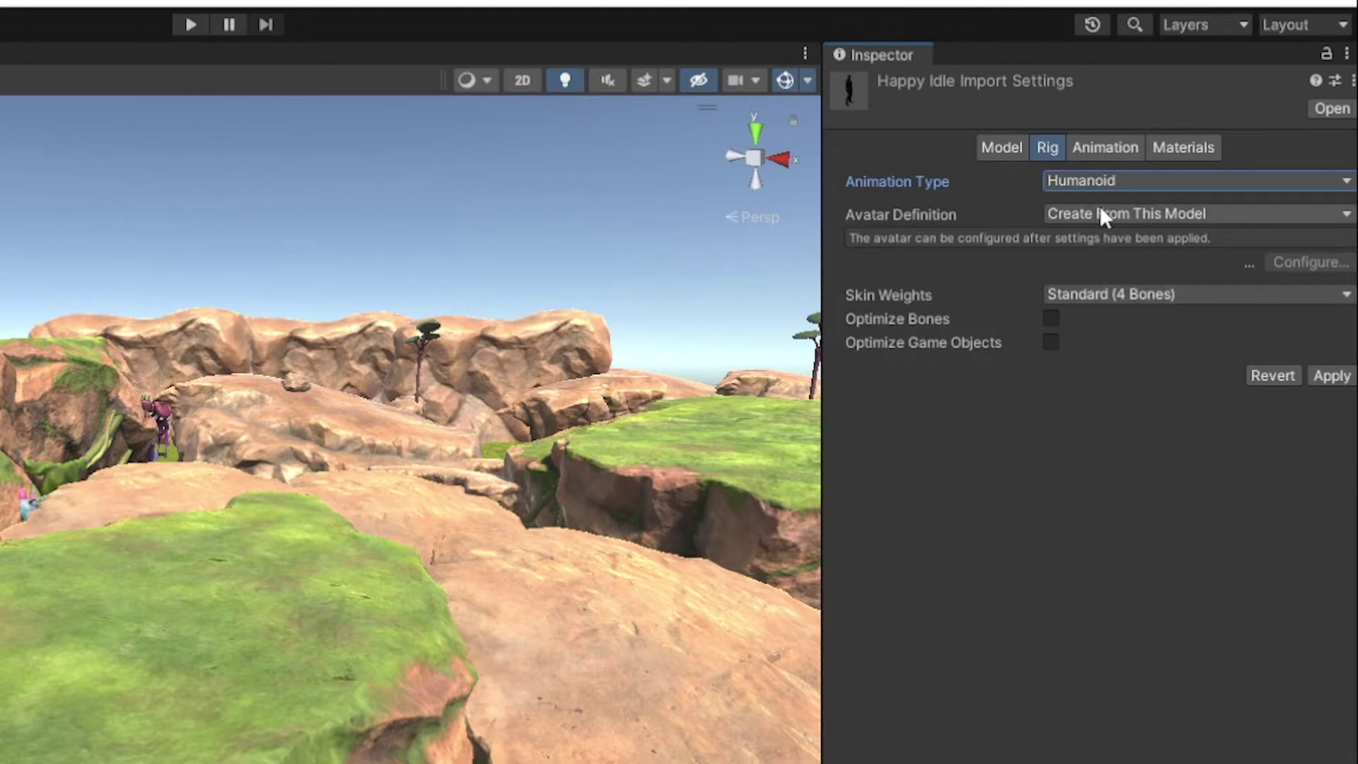
click(1332, 376)
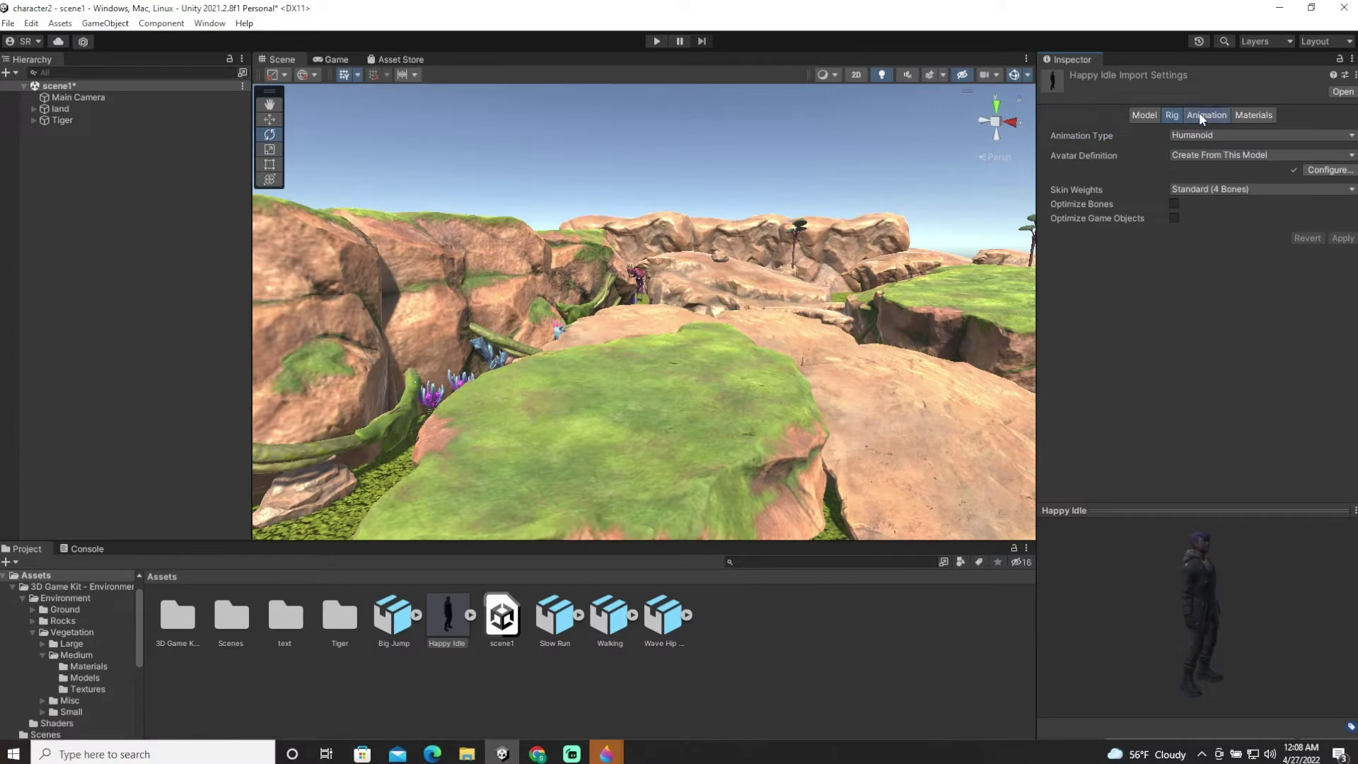
Turn on Loop Time for the Happy Idle clip and preview it looping
click(1200, 117)
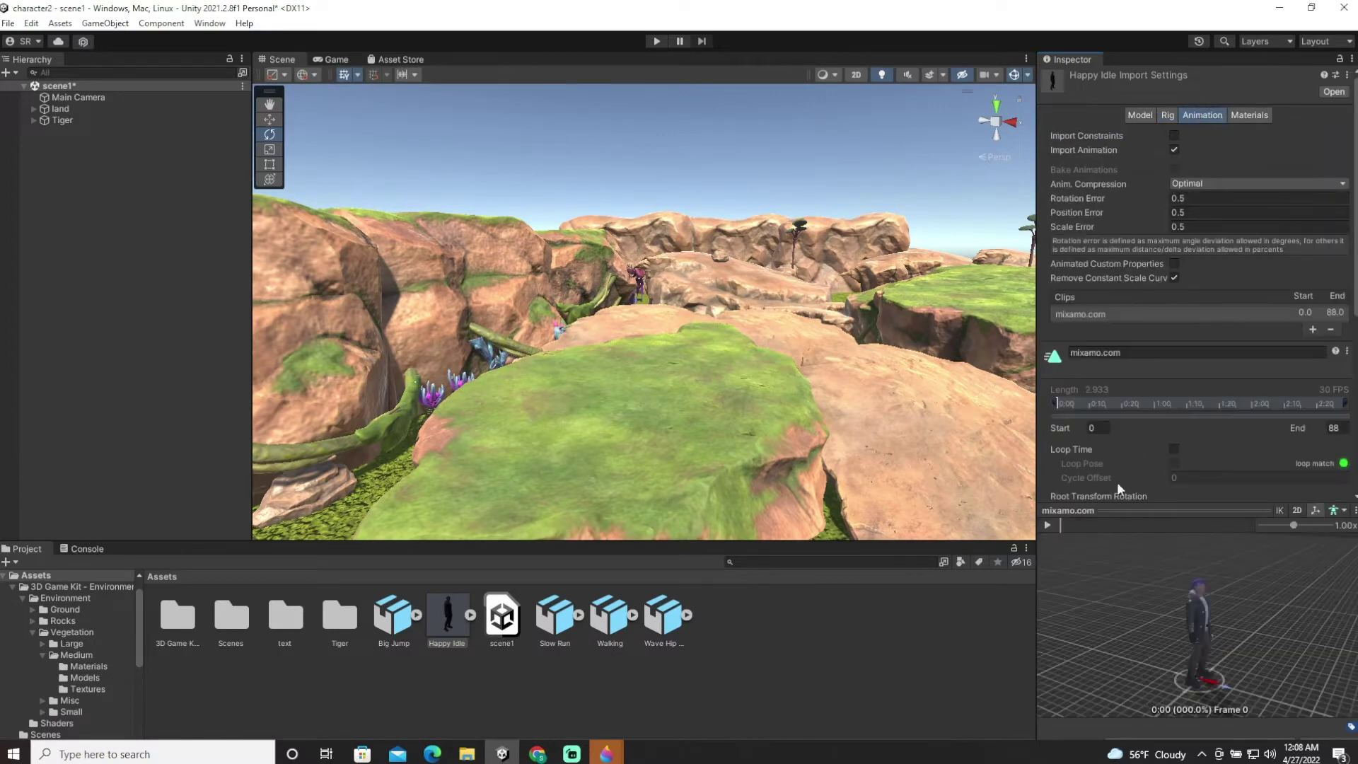
click(1048, 524)
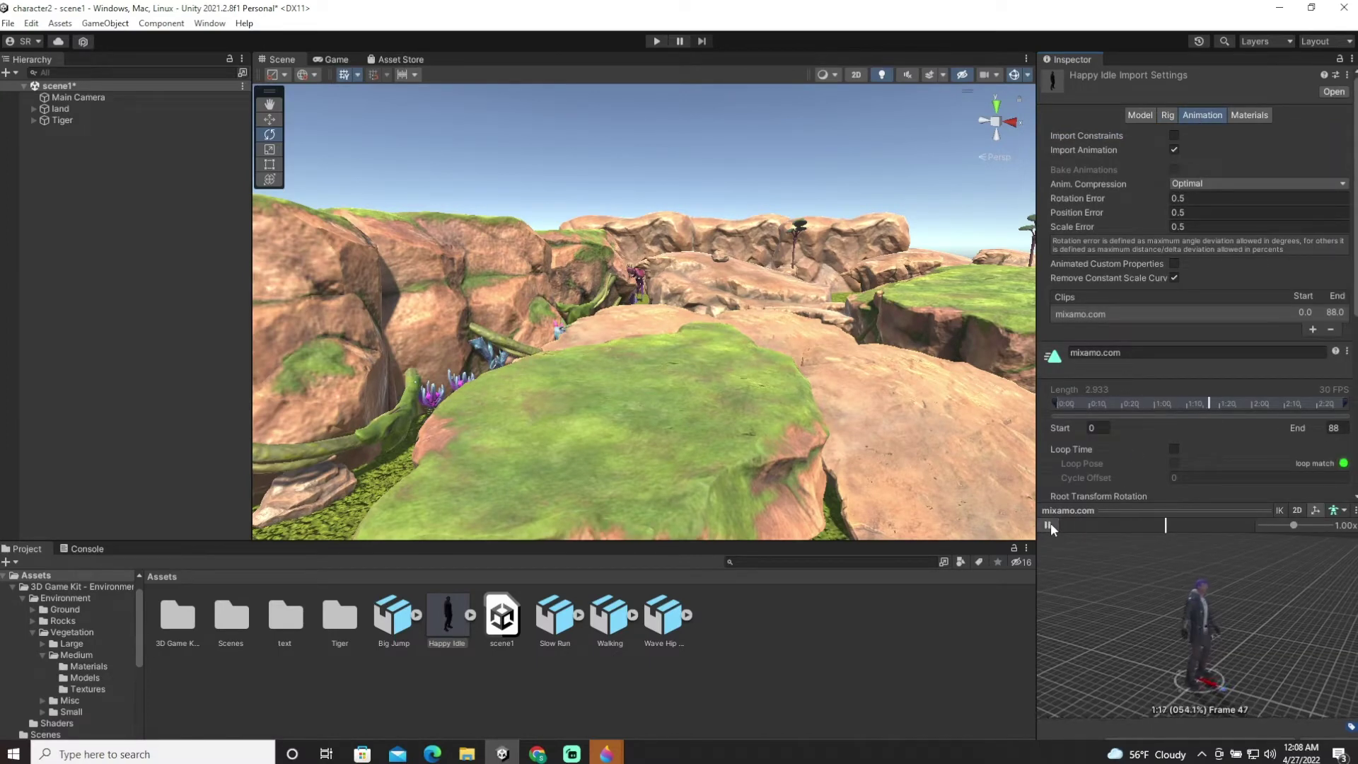
click(1048, 524)
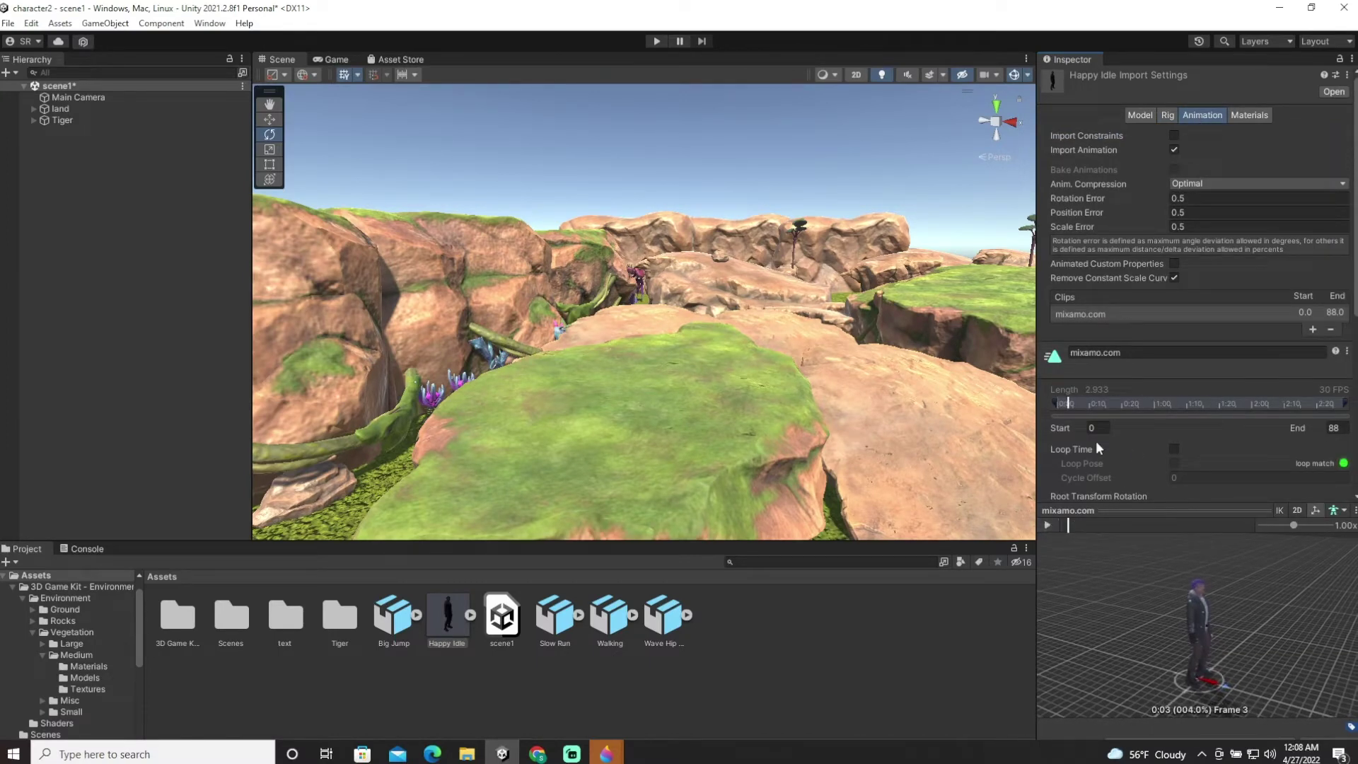
click(1174, 449)
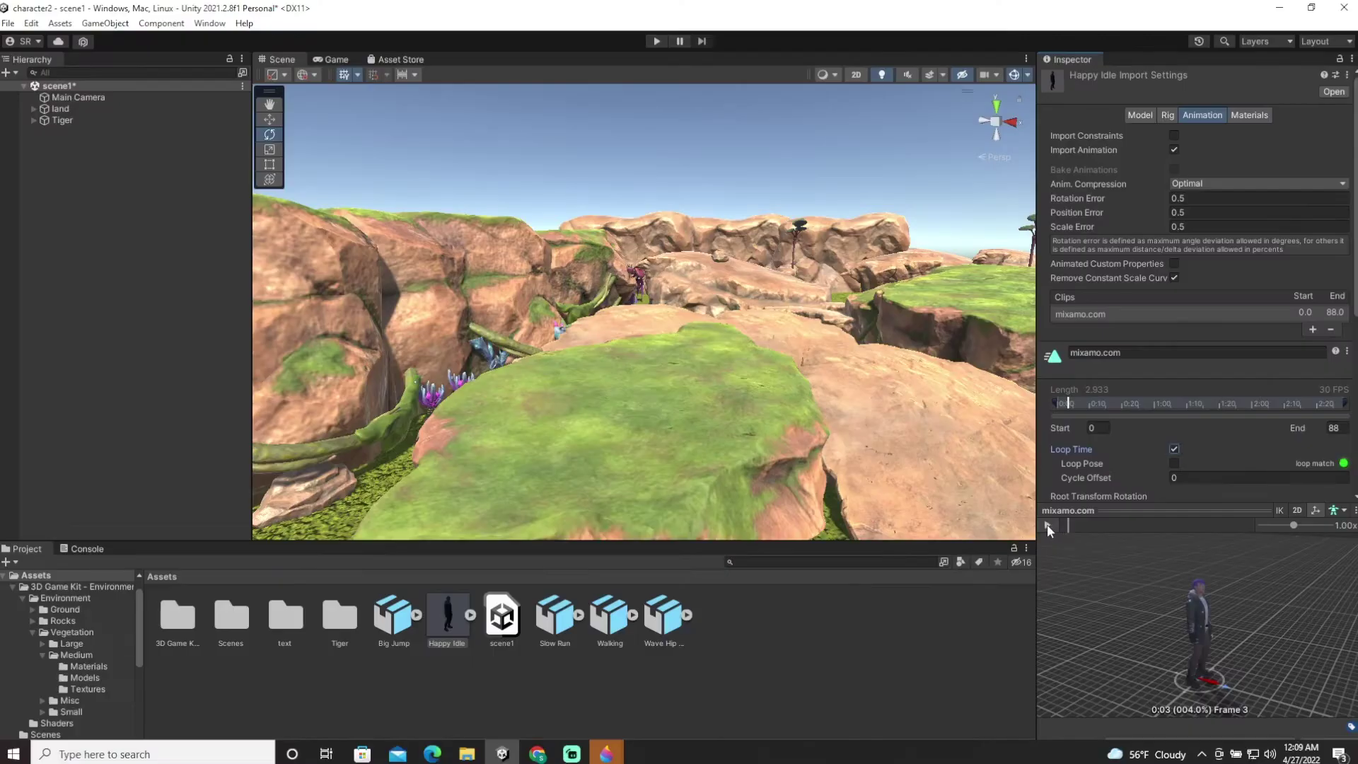
click(639, 328)
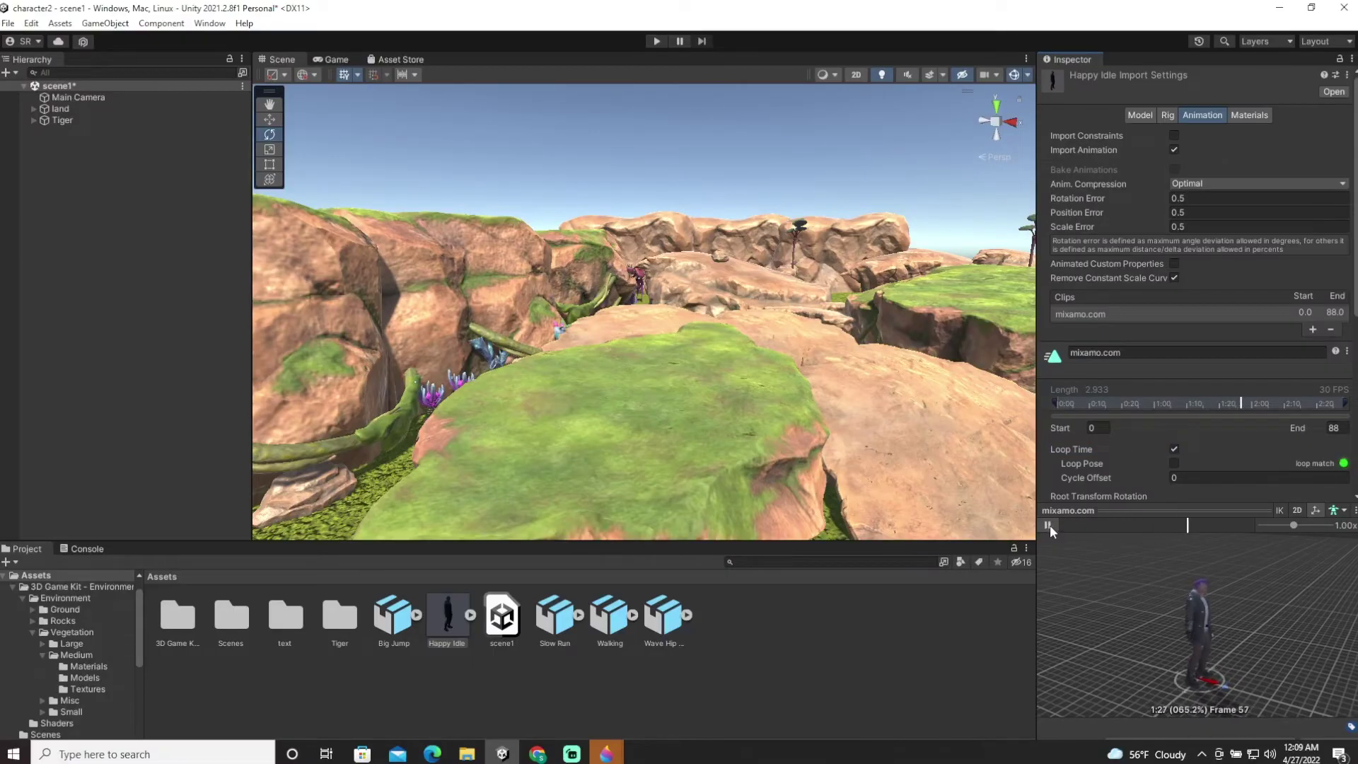
click(1047, 525)
Apply the pending changes, rename the clip to idle, and apply again
click(567, 664)
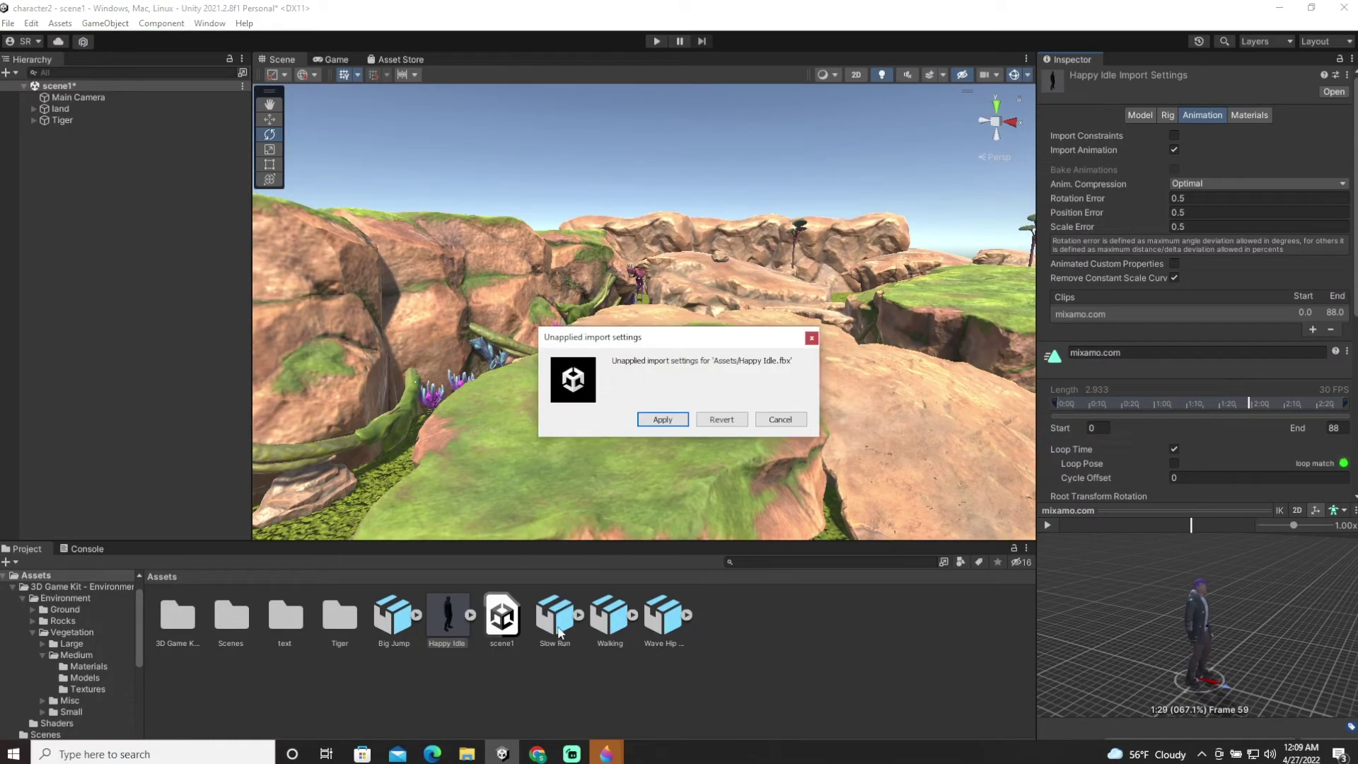
click(662, 420)
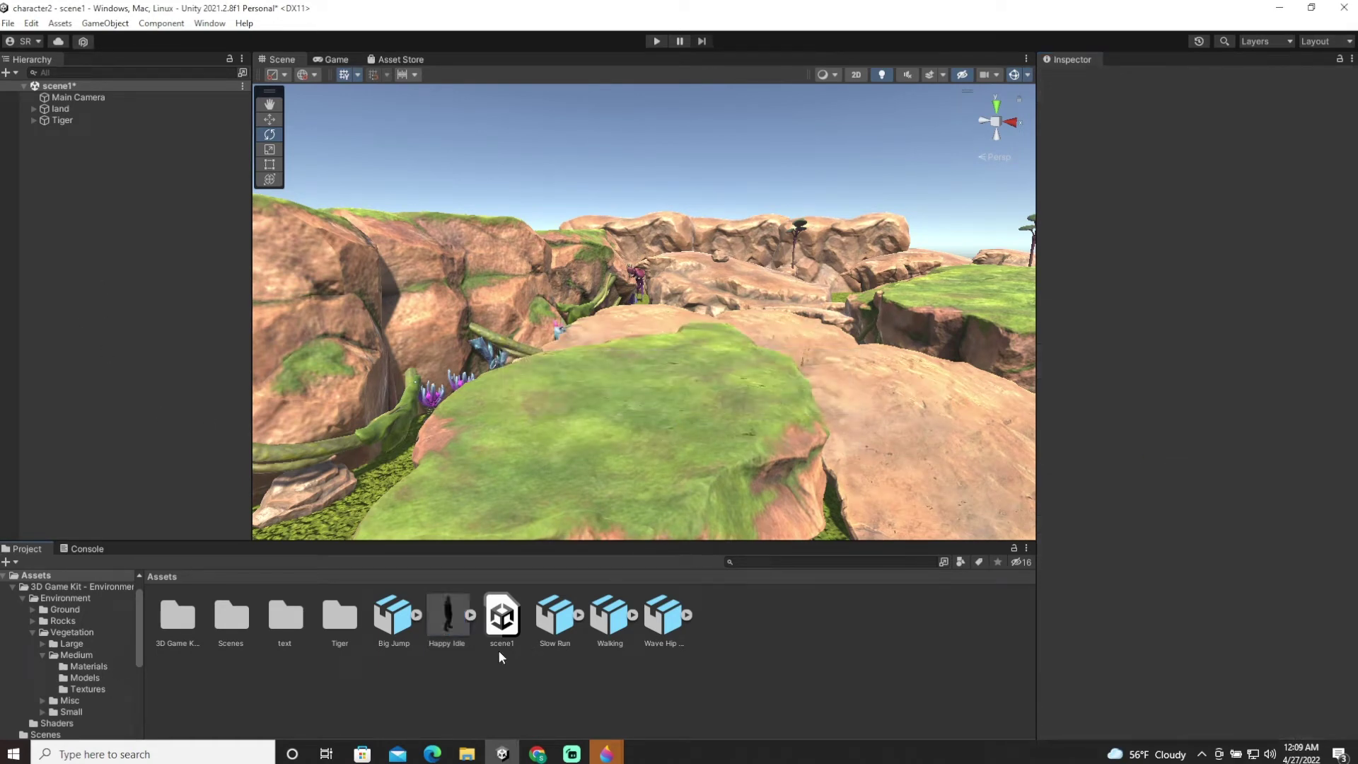
scroll(1270, 396, down, 10)
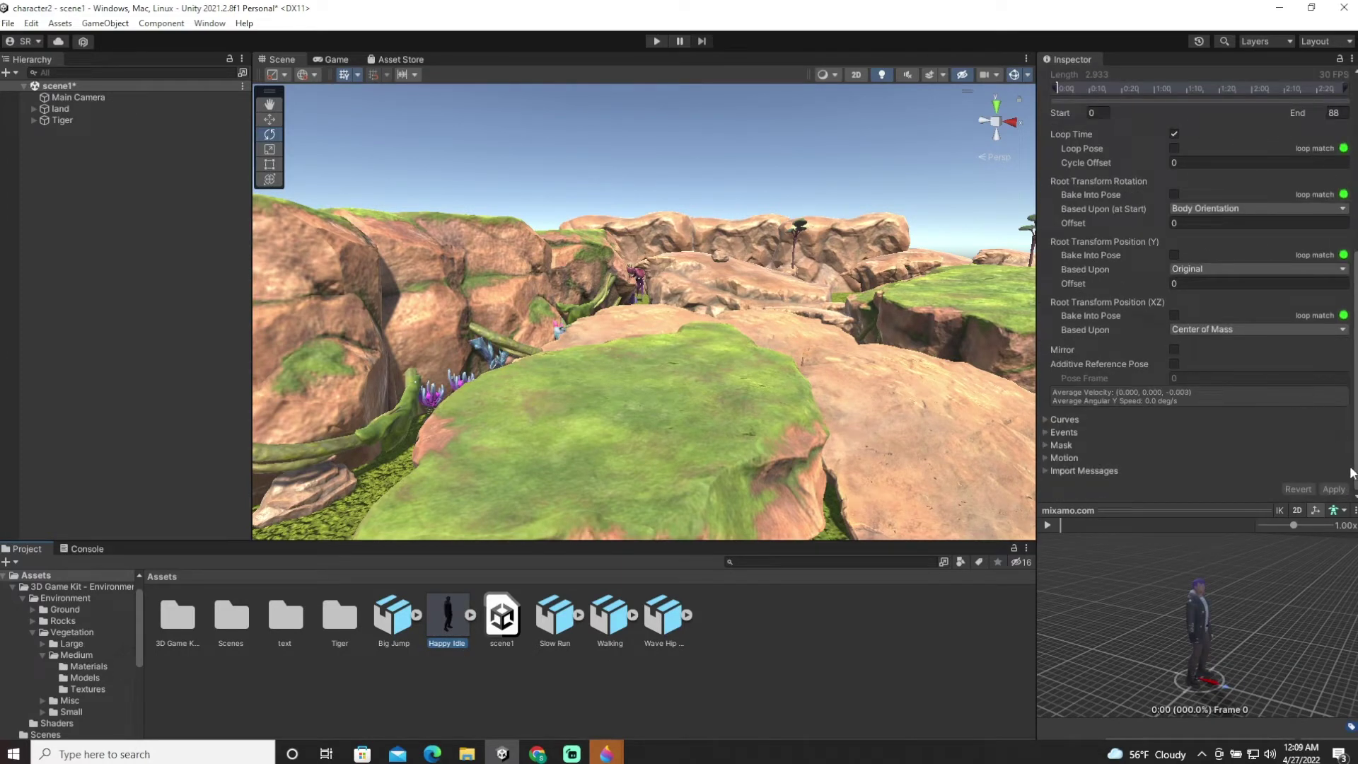
scroll(1287, 440, up, 5)
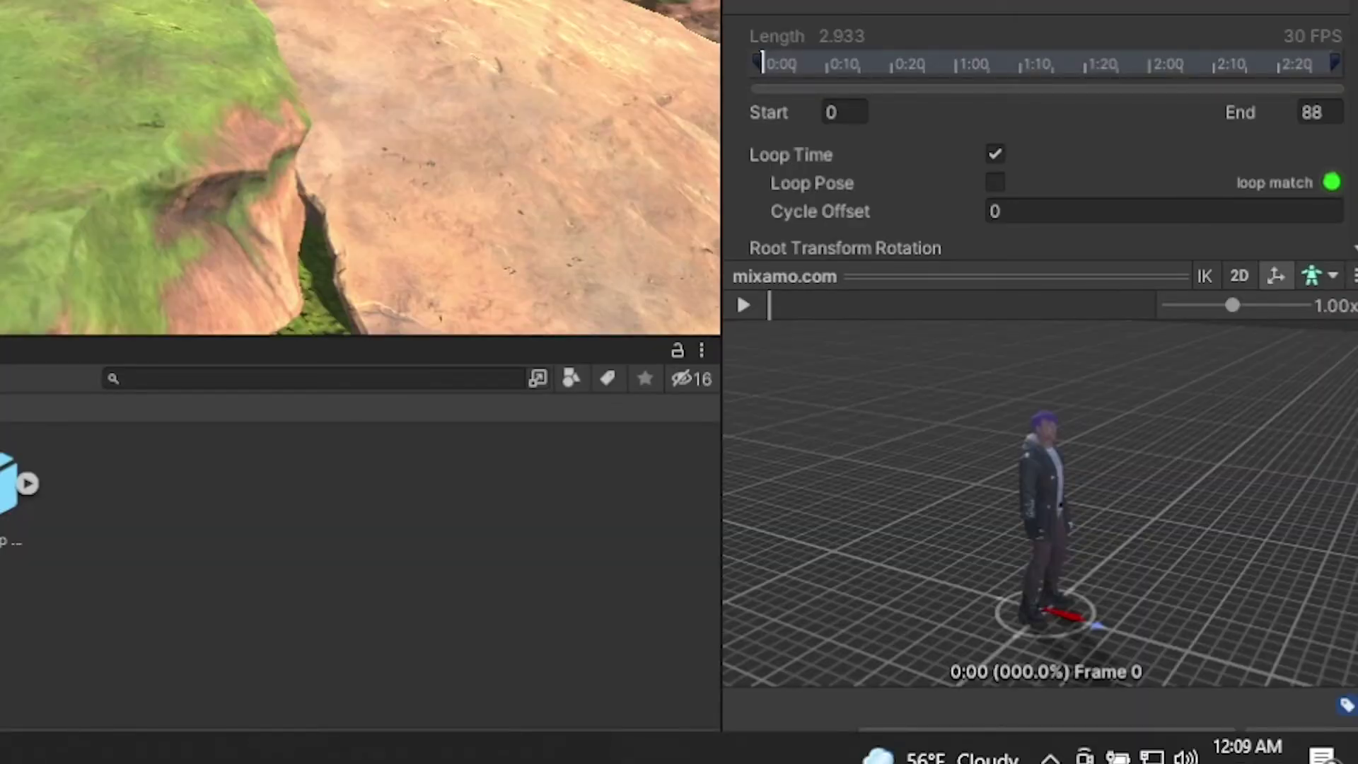
key(Return)
scroll(952, 36, down, 10)
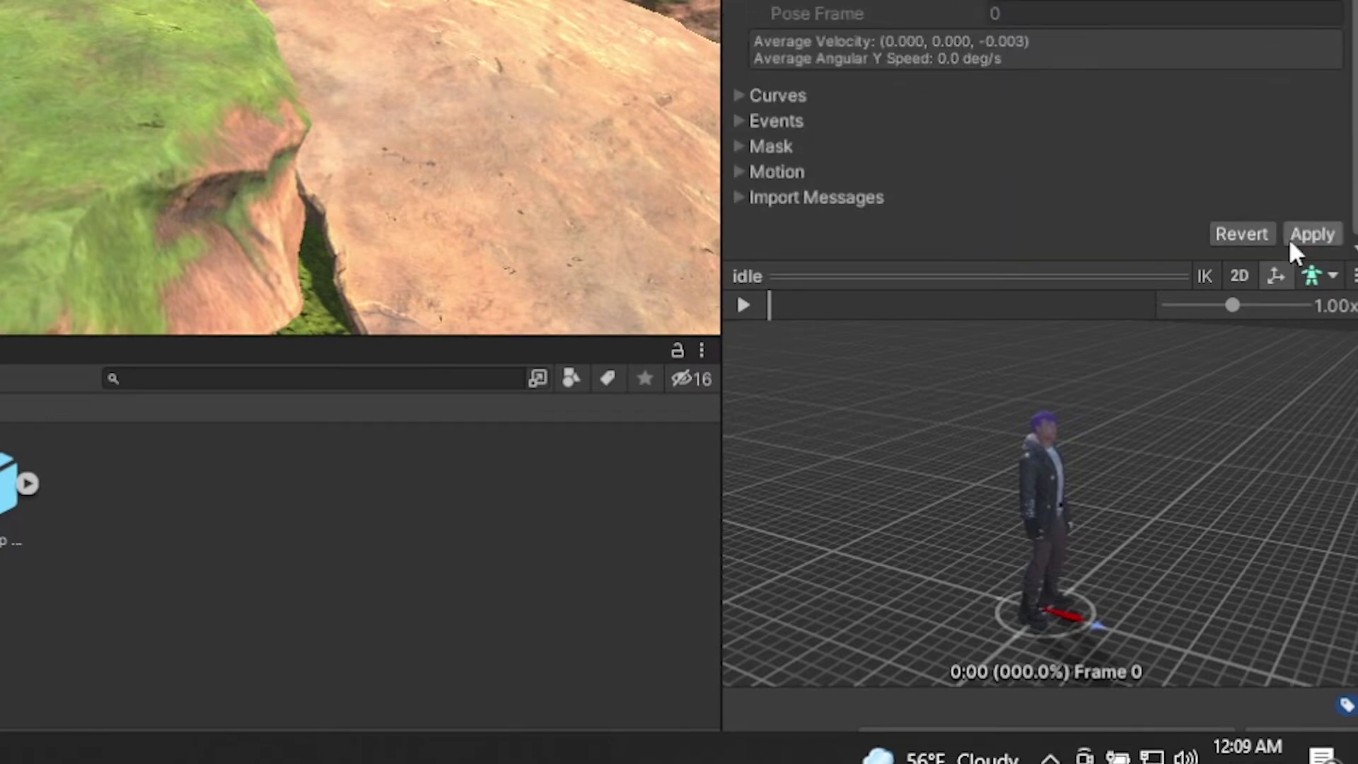
click(1307, 233)
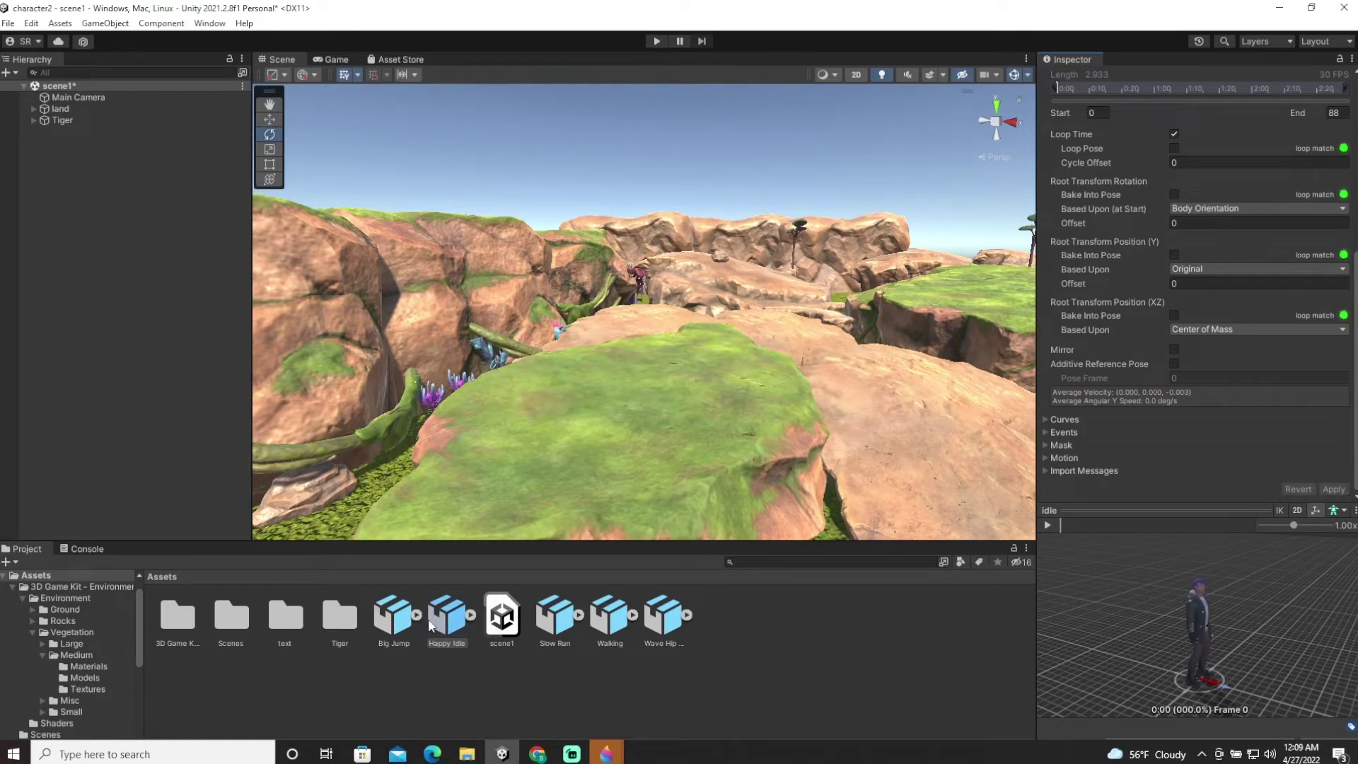
Set Big Jump's rig to Humanoid copying Happy IdleAvatar as source, and apply
click(389, 623)
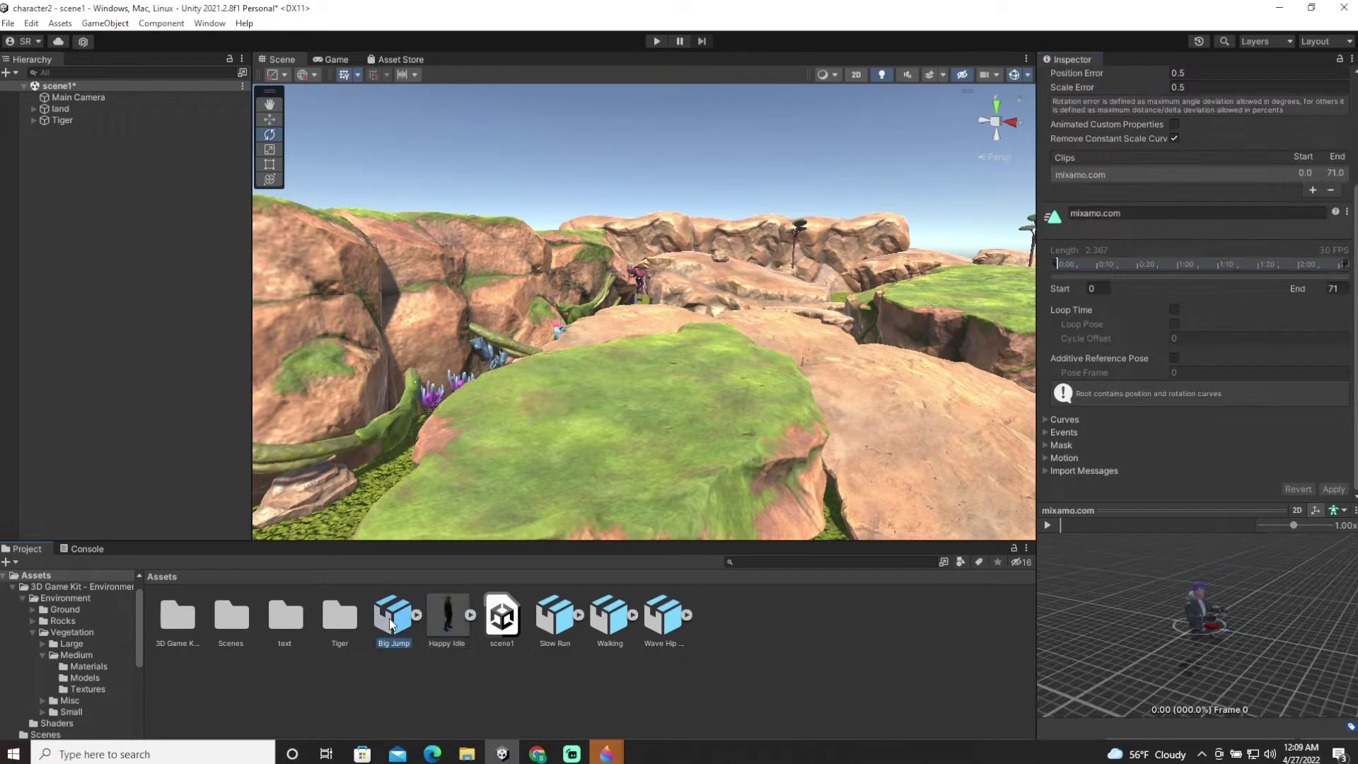
click(1047, 525)
scroll(1214, 210, up, 4)
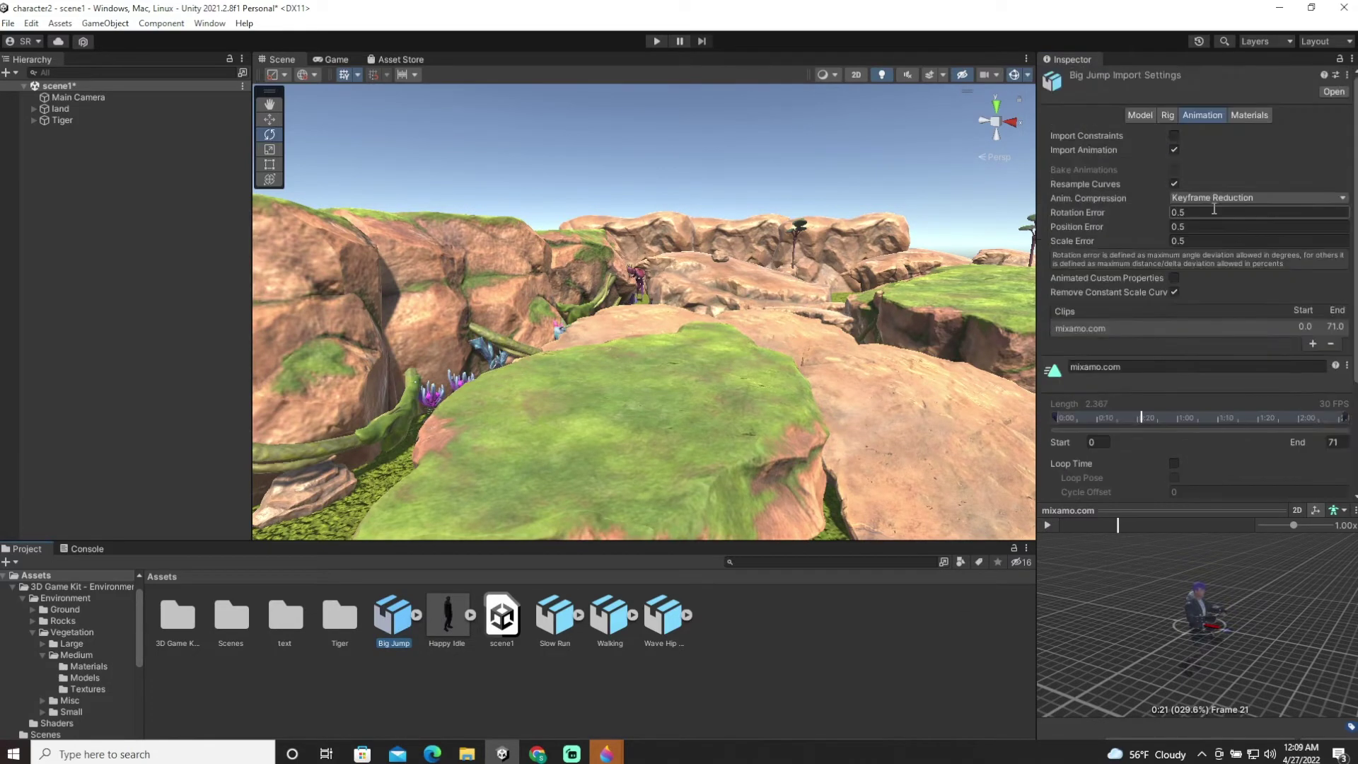
click(1167, 116)
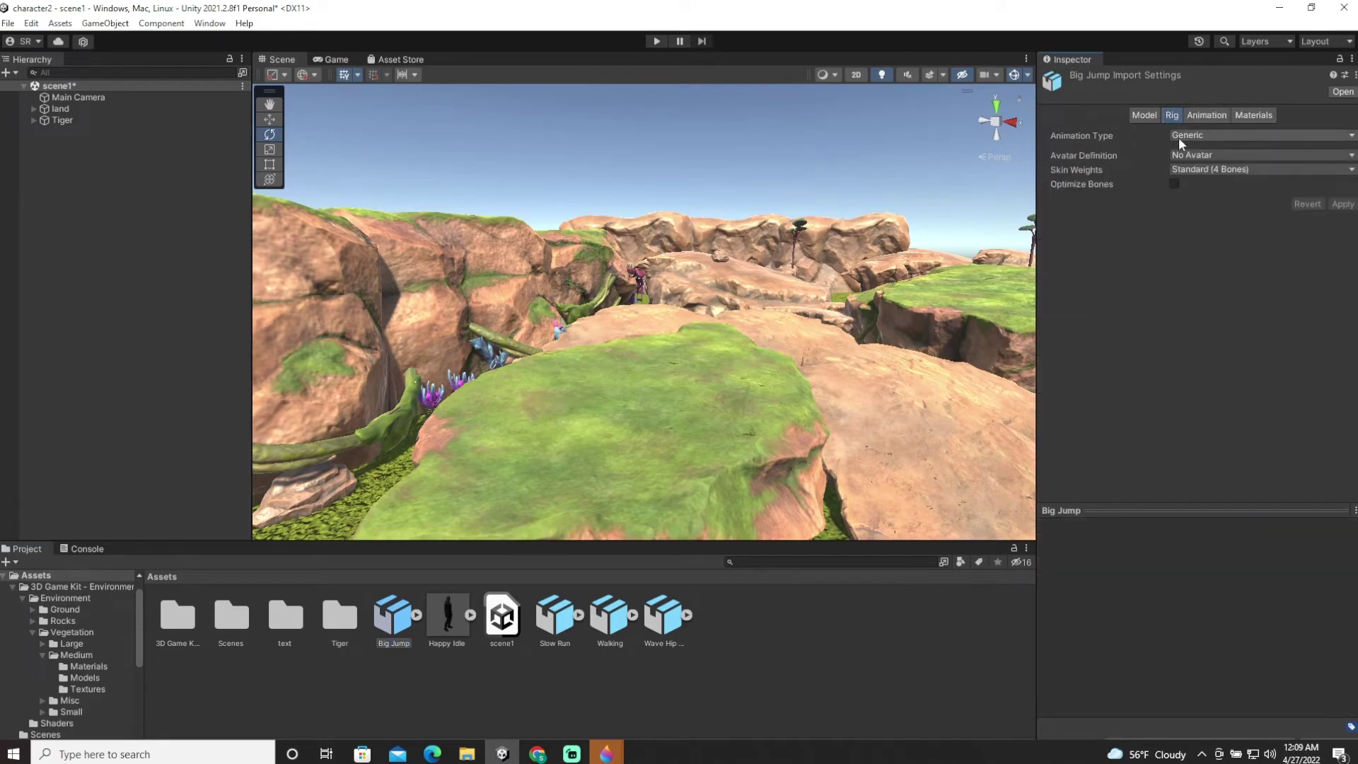
click(1185, 137)
click(1212, 200)
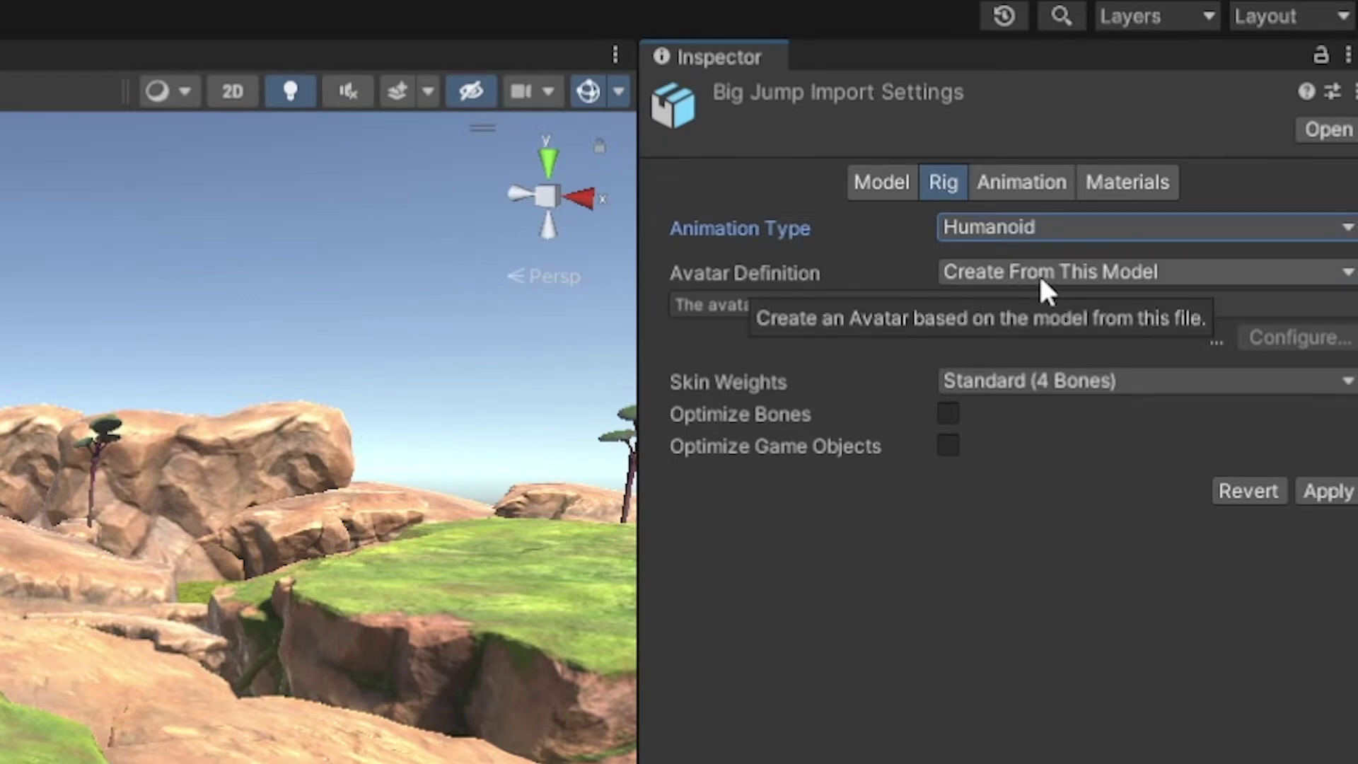
click(1103, 271)
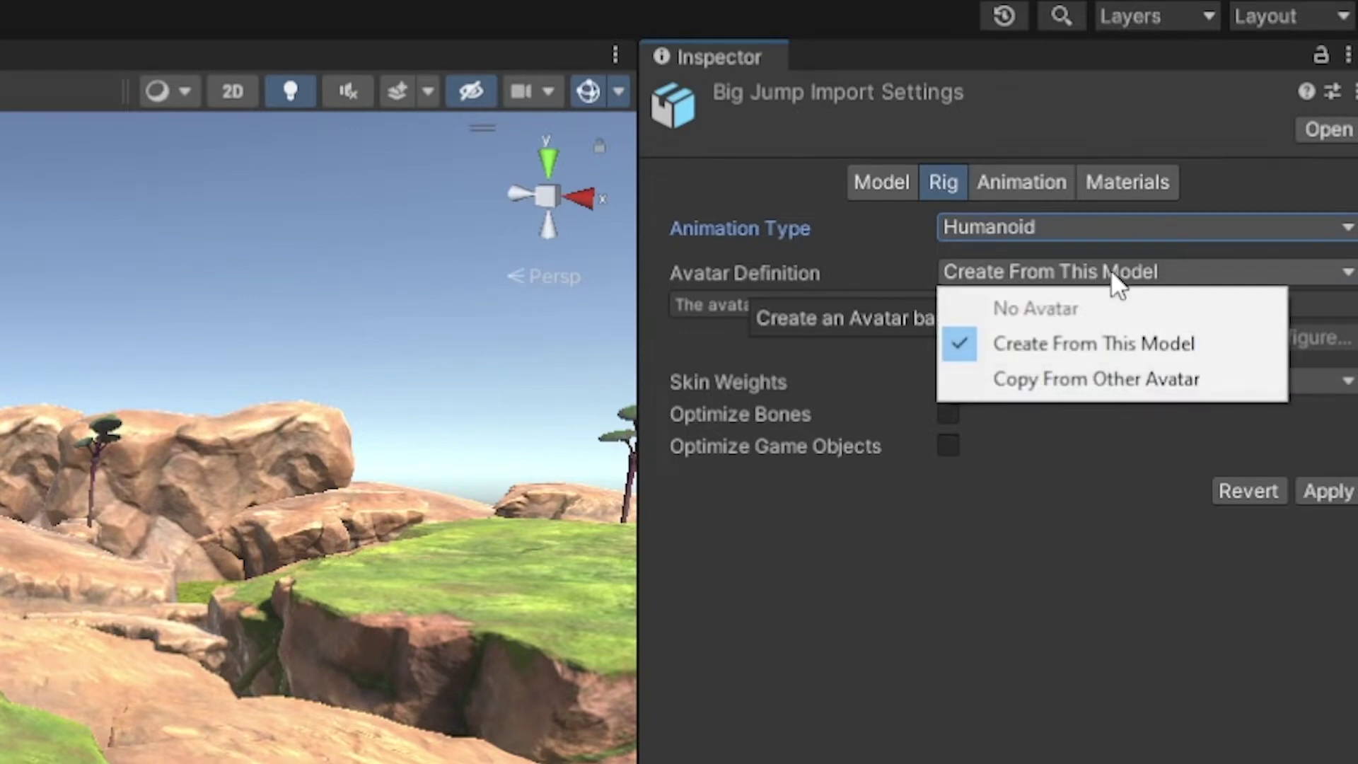
click(1075, 380)
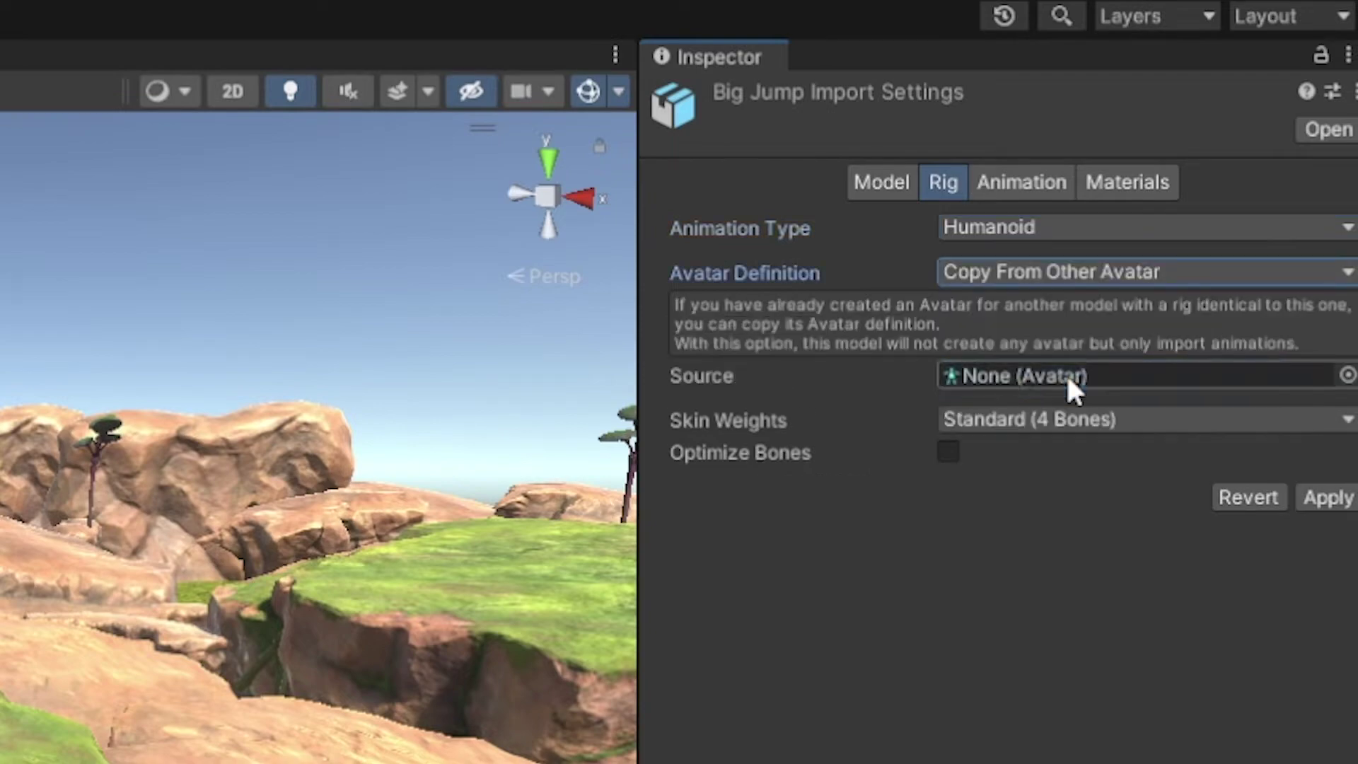
click(1347, 373)
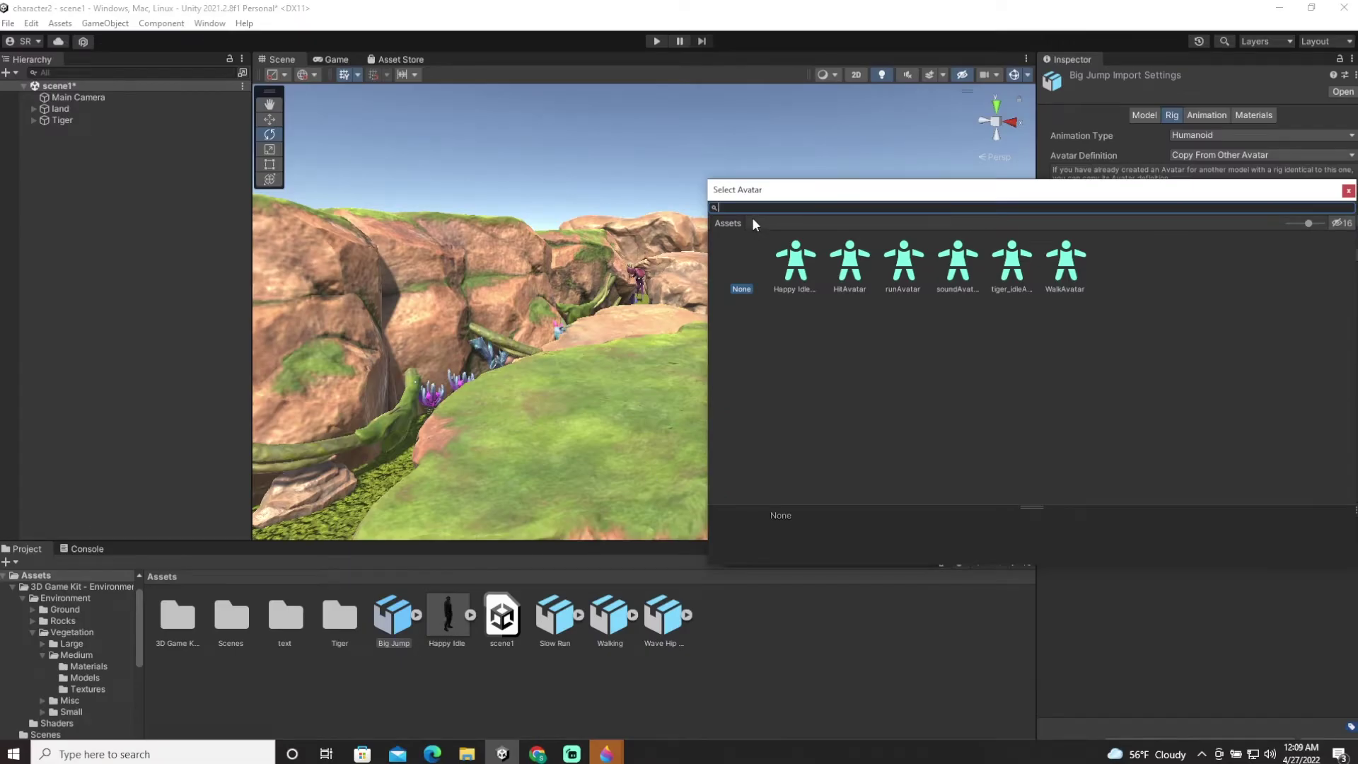
click(794, 268)
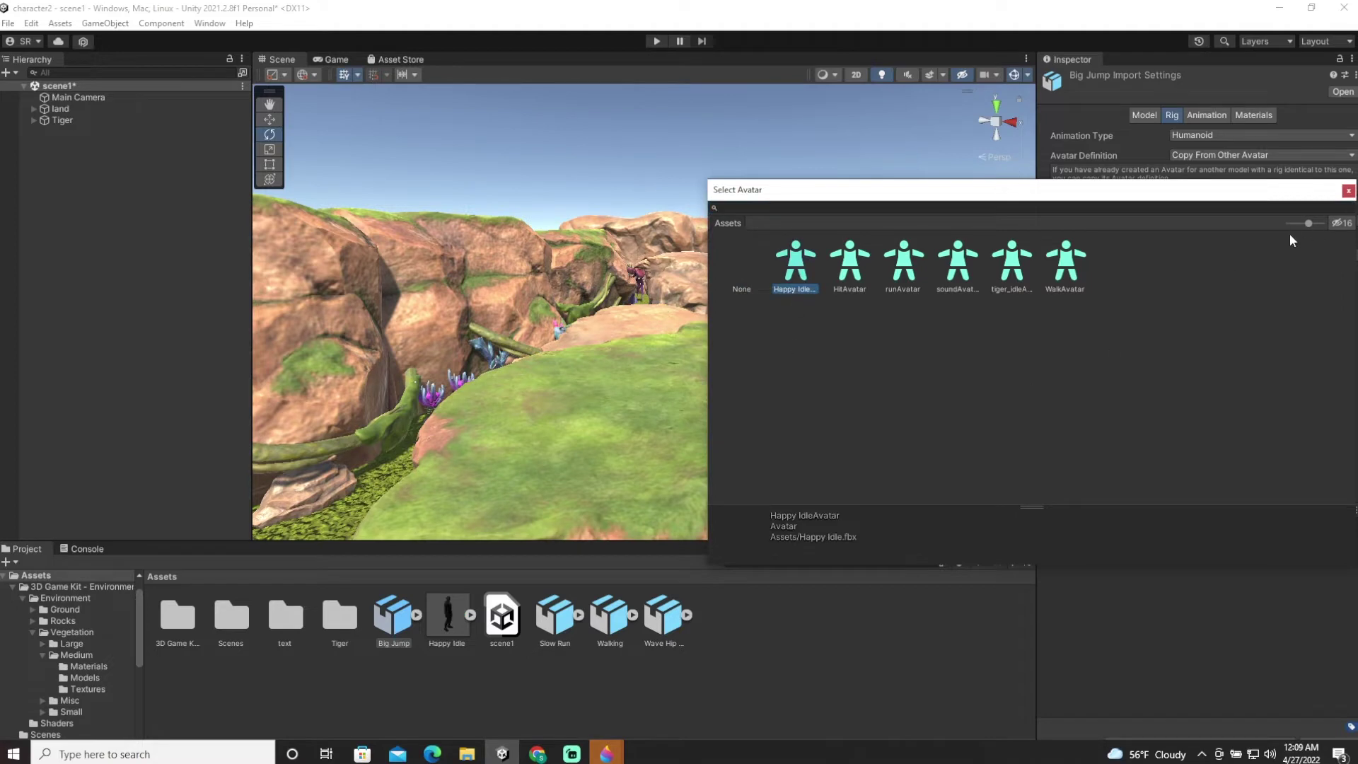
double_click(795, 264)
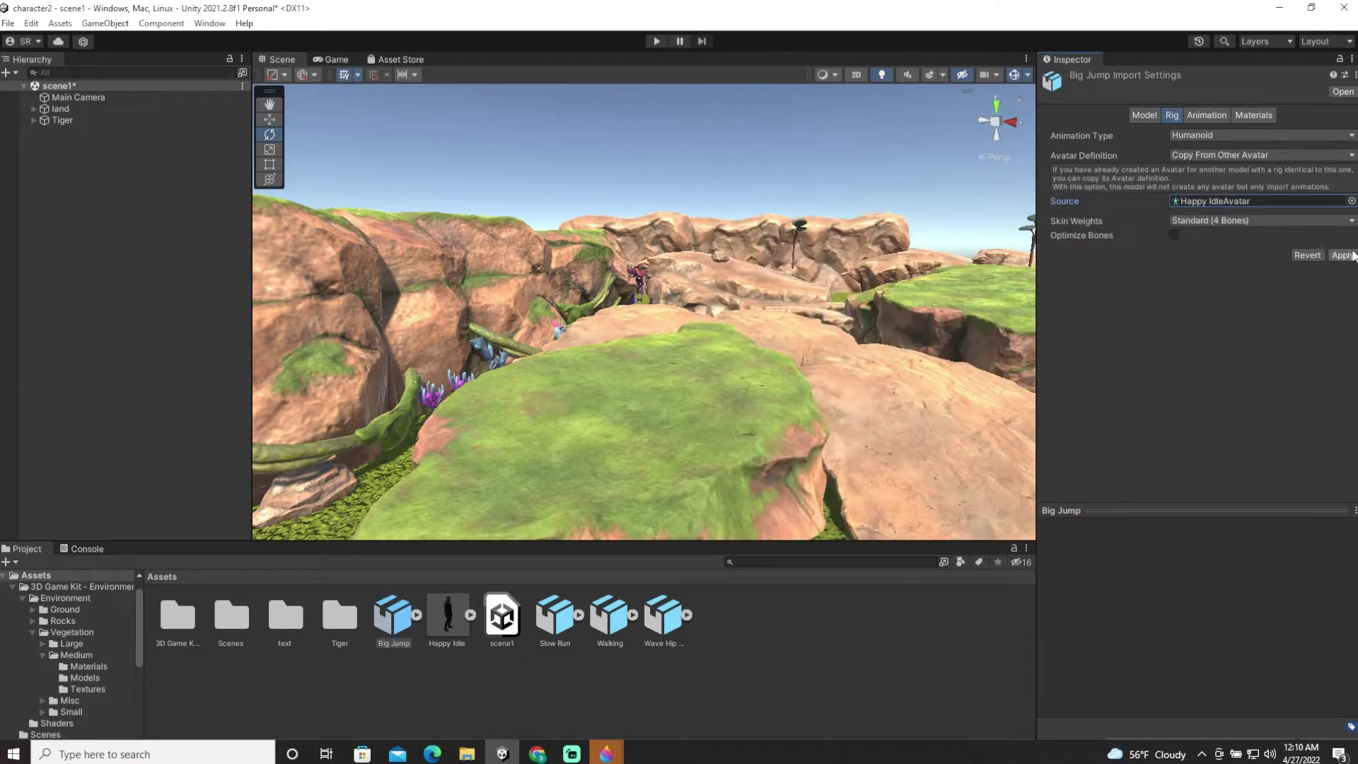
click(1340, 256)
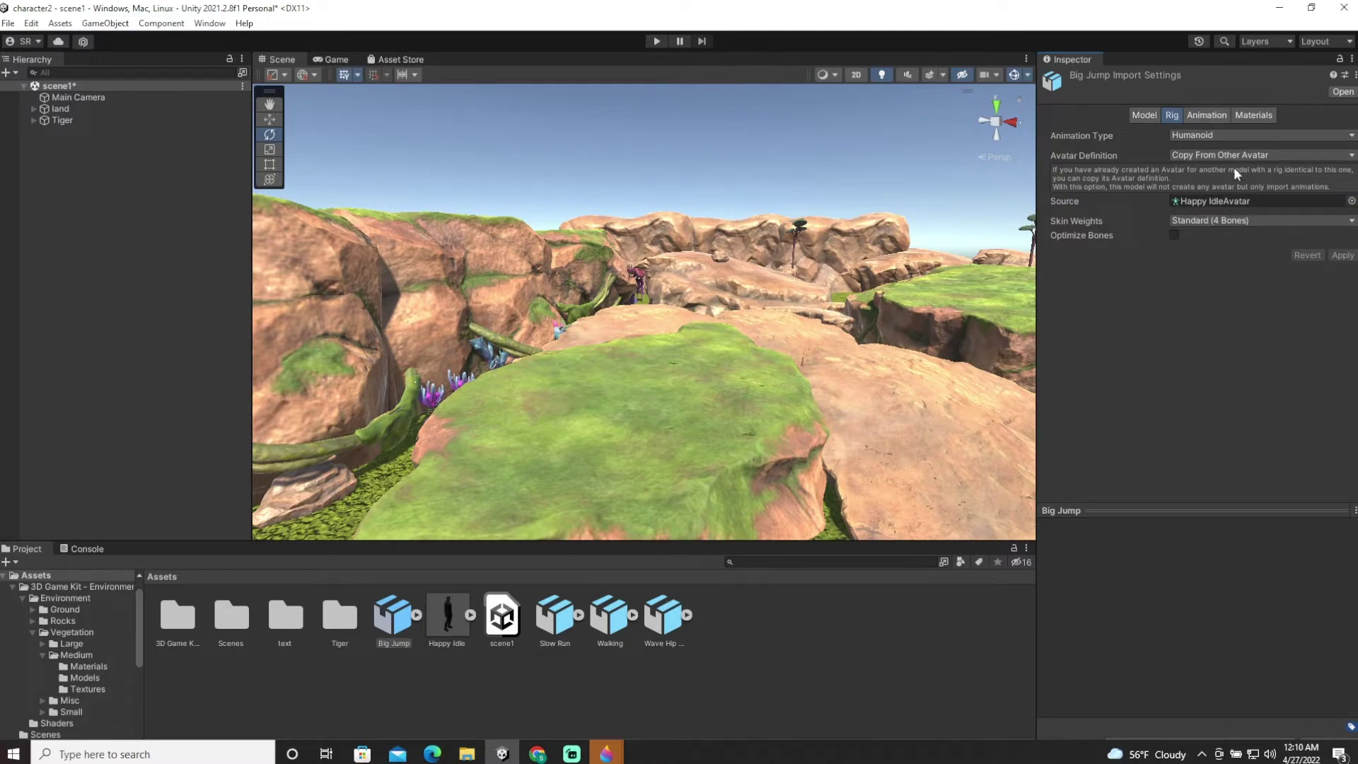
Play and pause the Big Jump clip preview in the Animation tab
click(1197, 114)
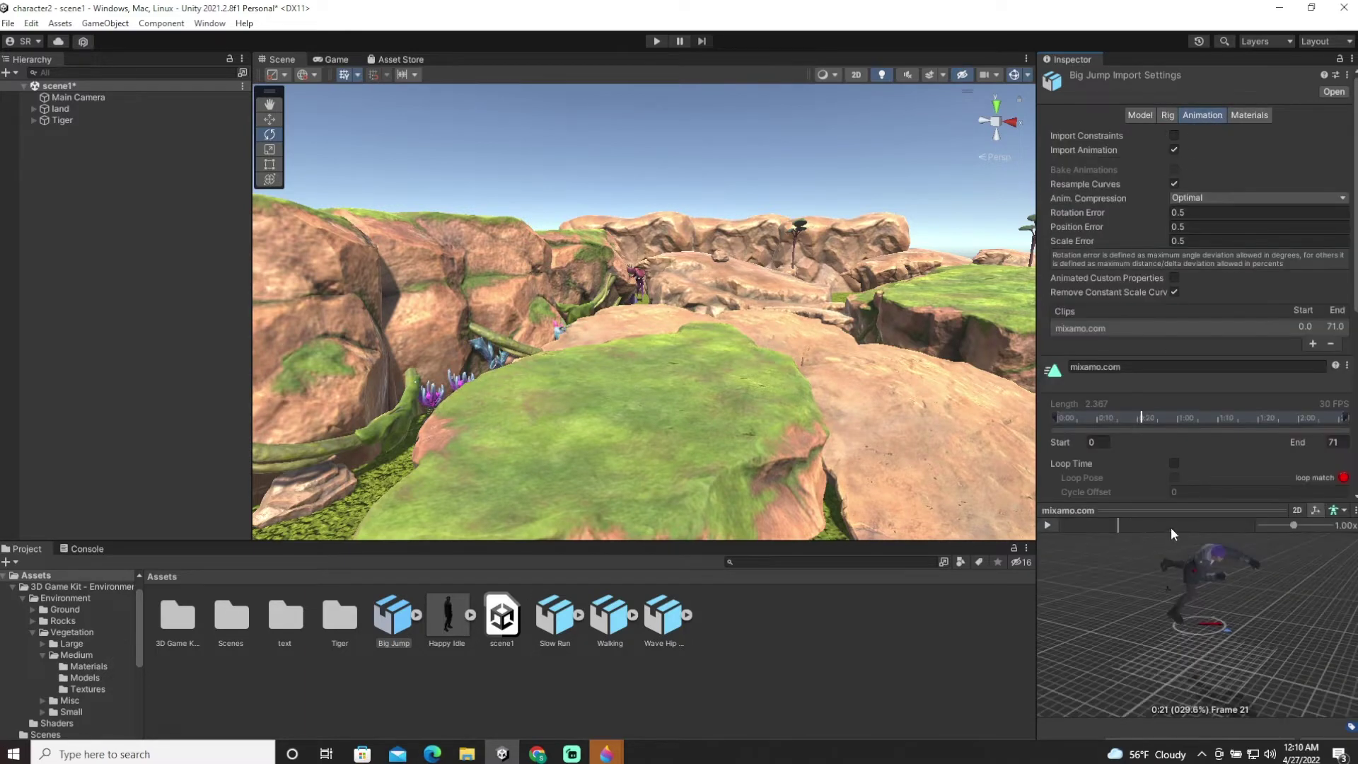
click(1049, 525)
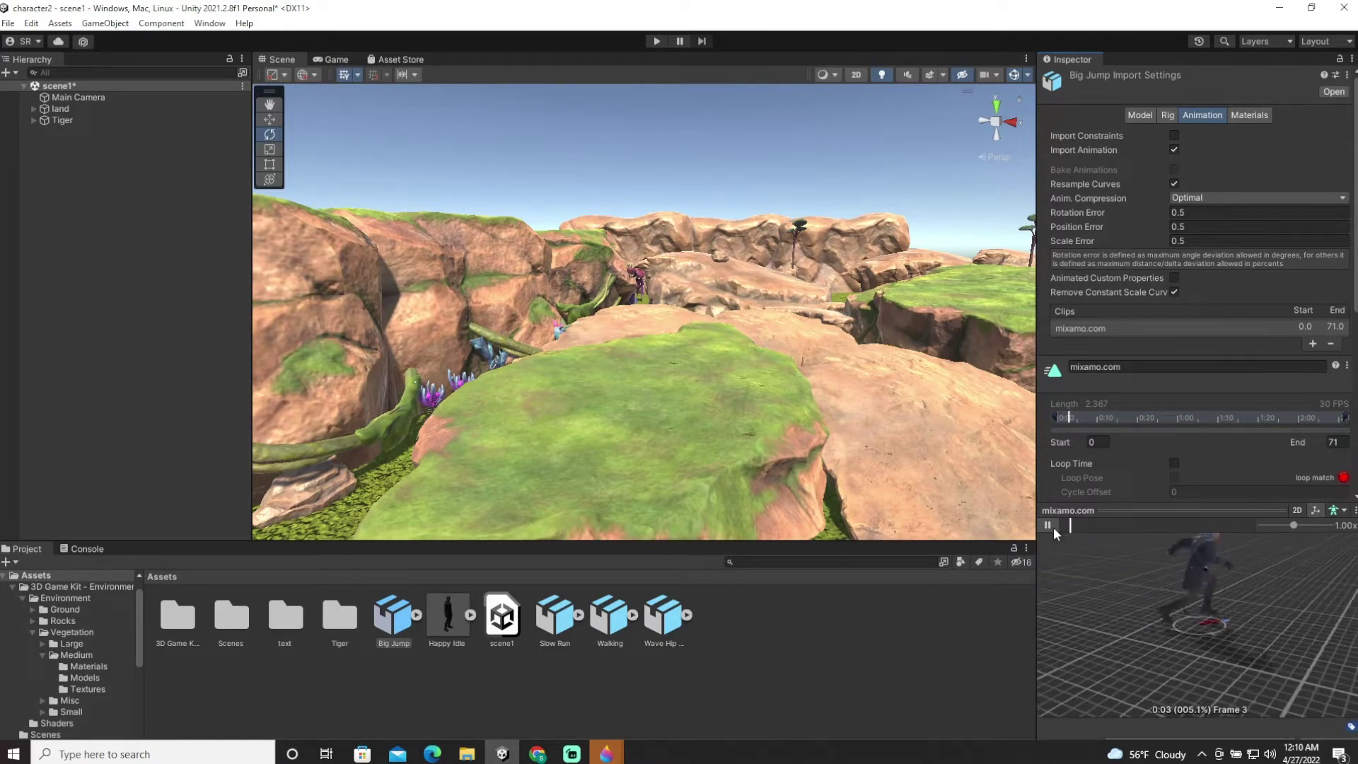
click(1052, 527)
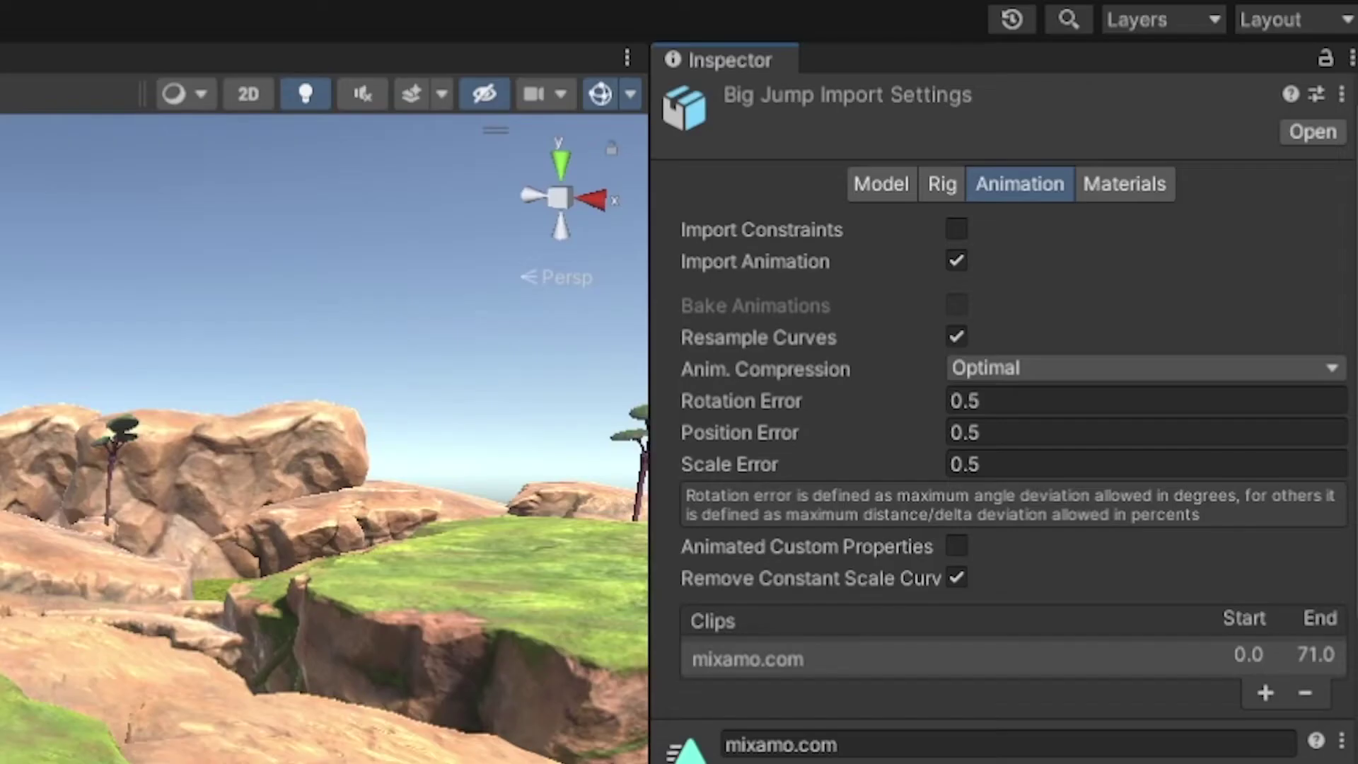
Set Slow Run's rig to Humanoid, copying Happy IdleAvatar, and apply
key(Down)
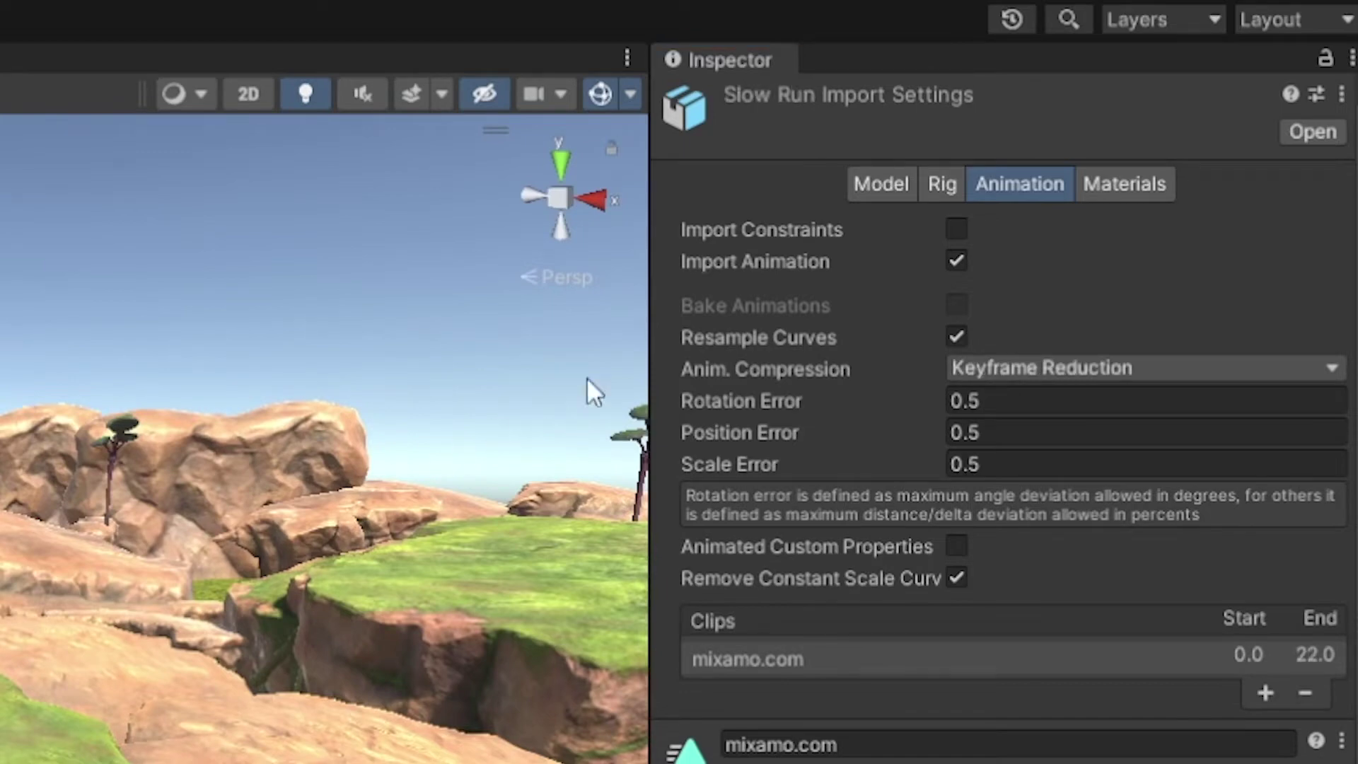
click(951, 183)
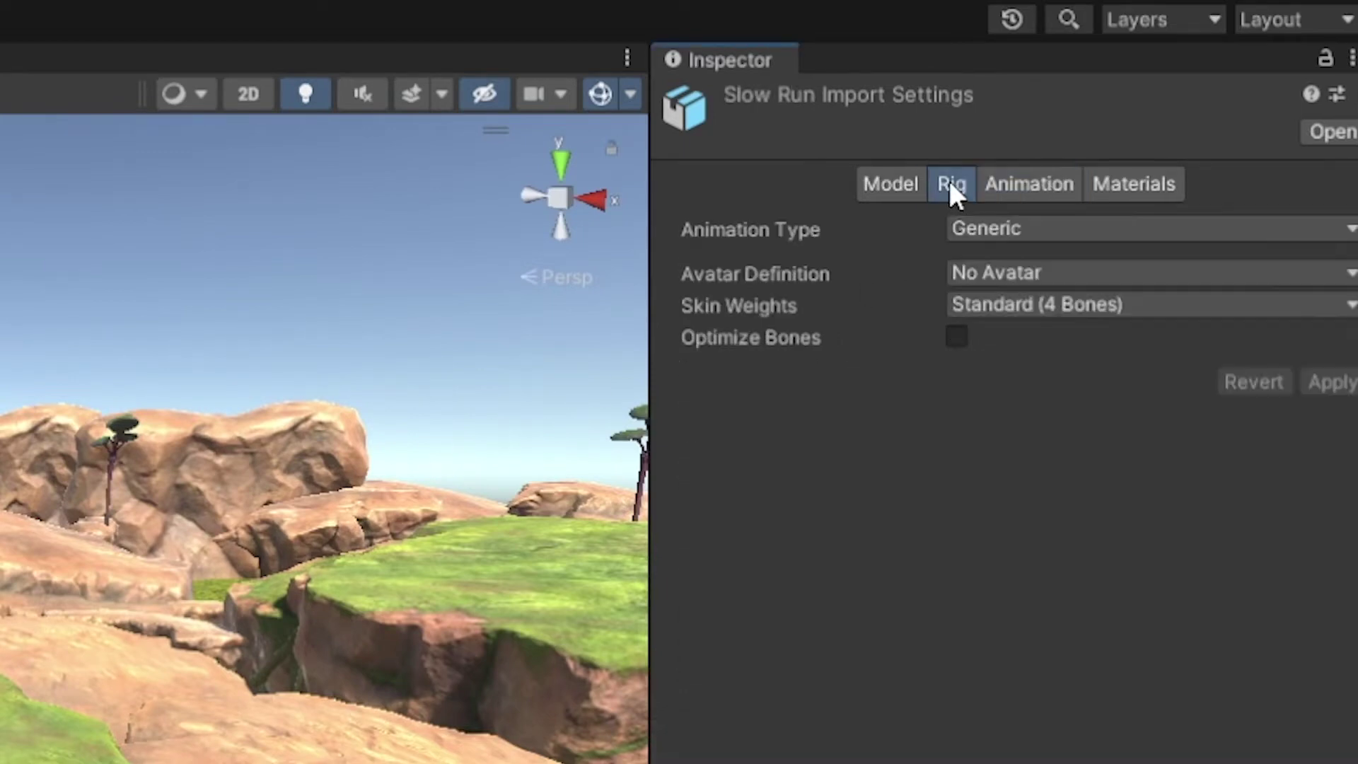
click(998, 232)
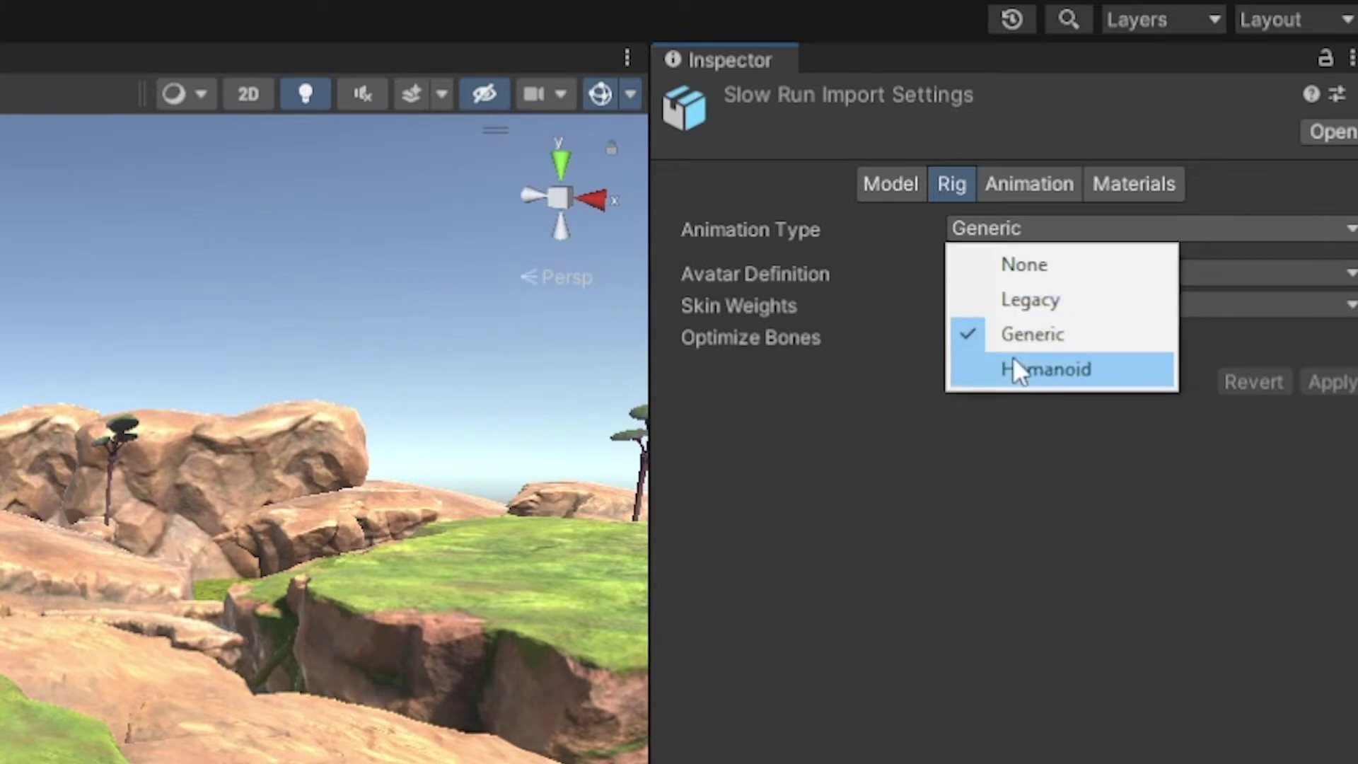
click(1015, 365)
click(1019, 274)
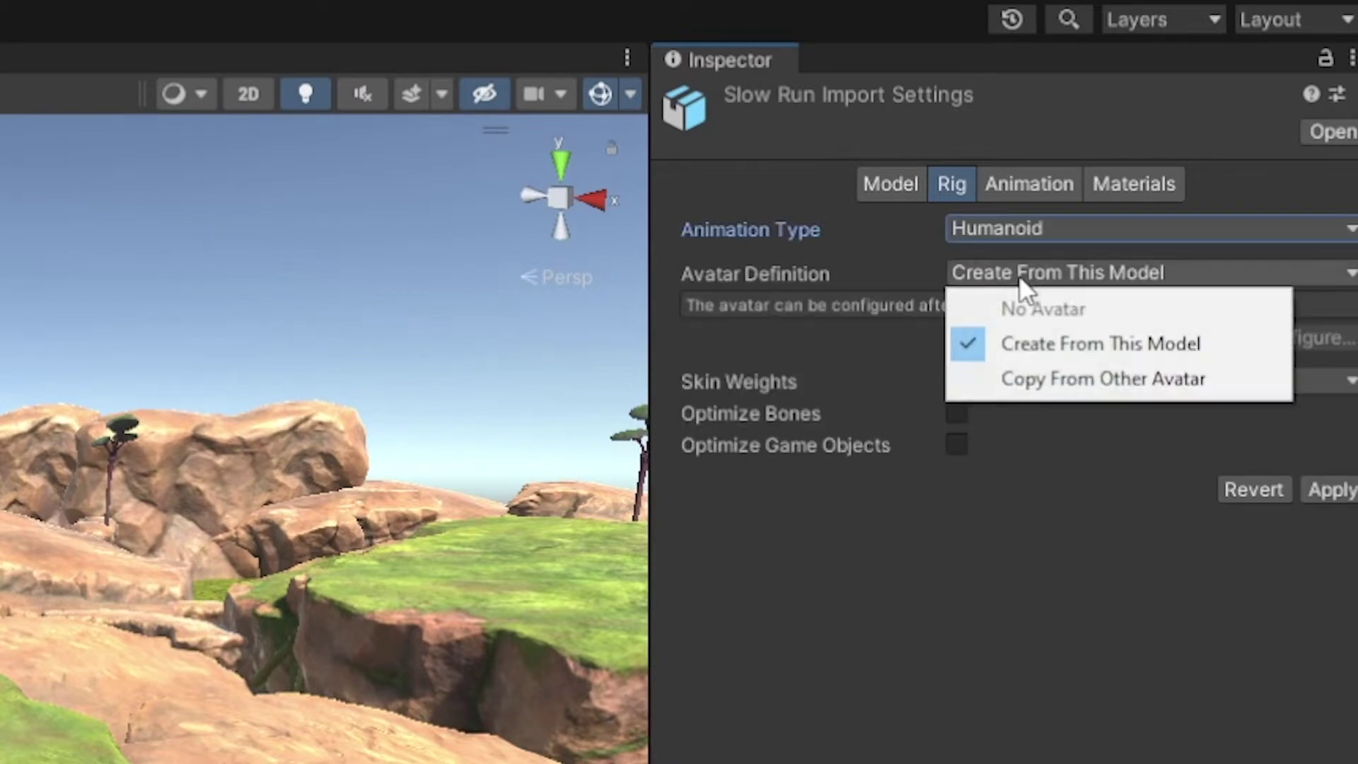
click(1036, 379)
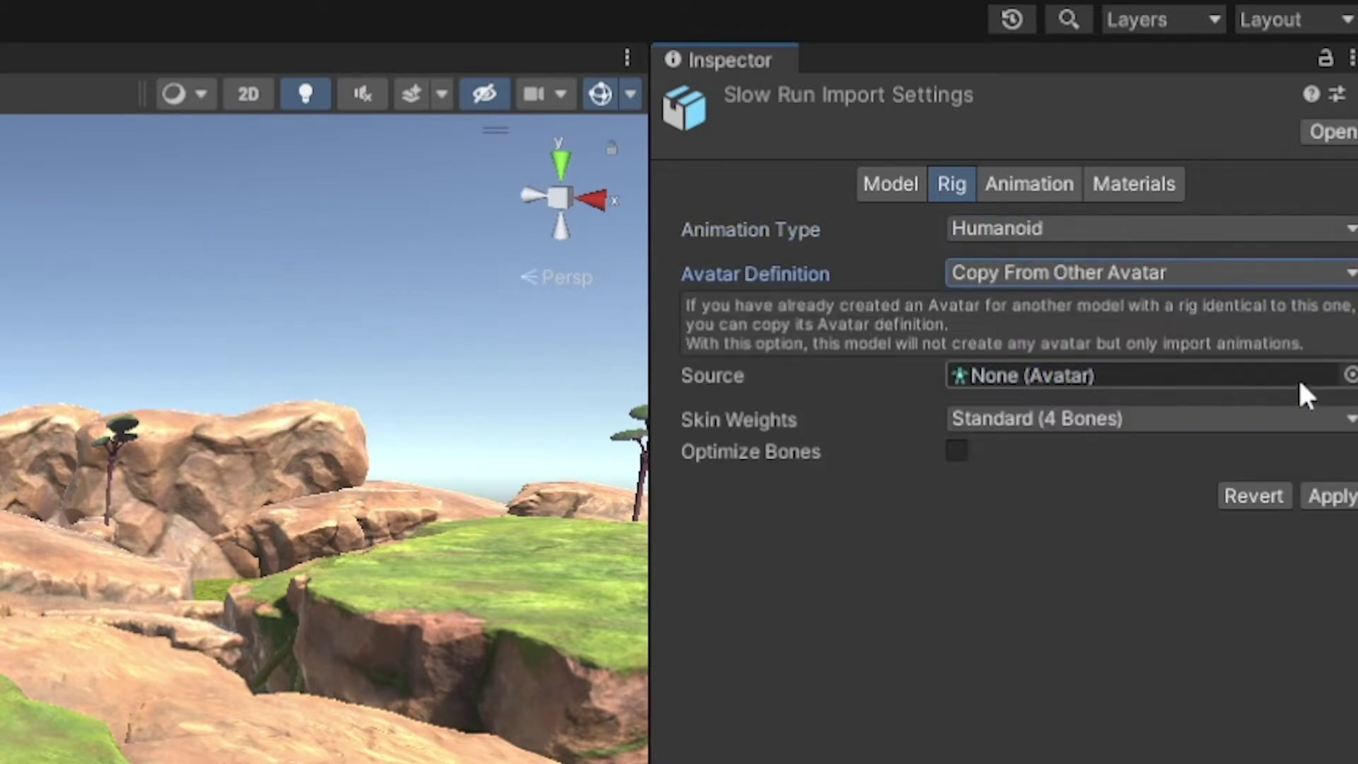
click(1349, 376)
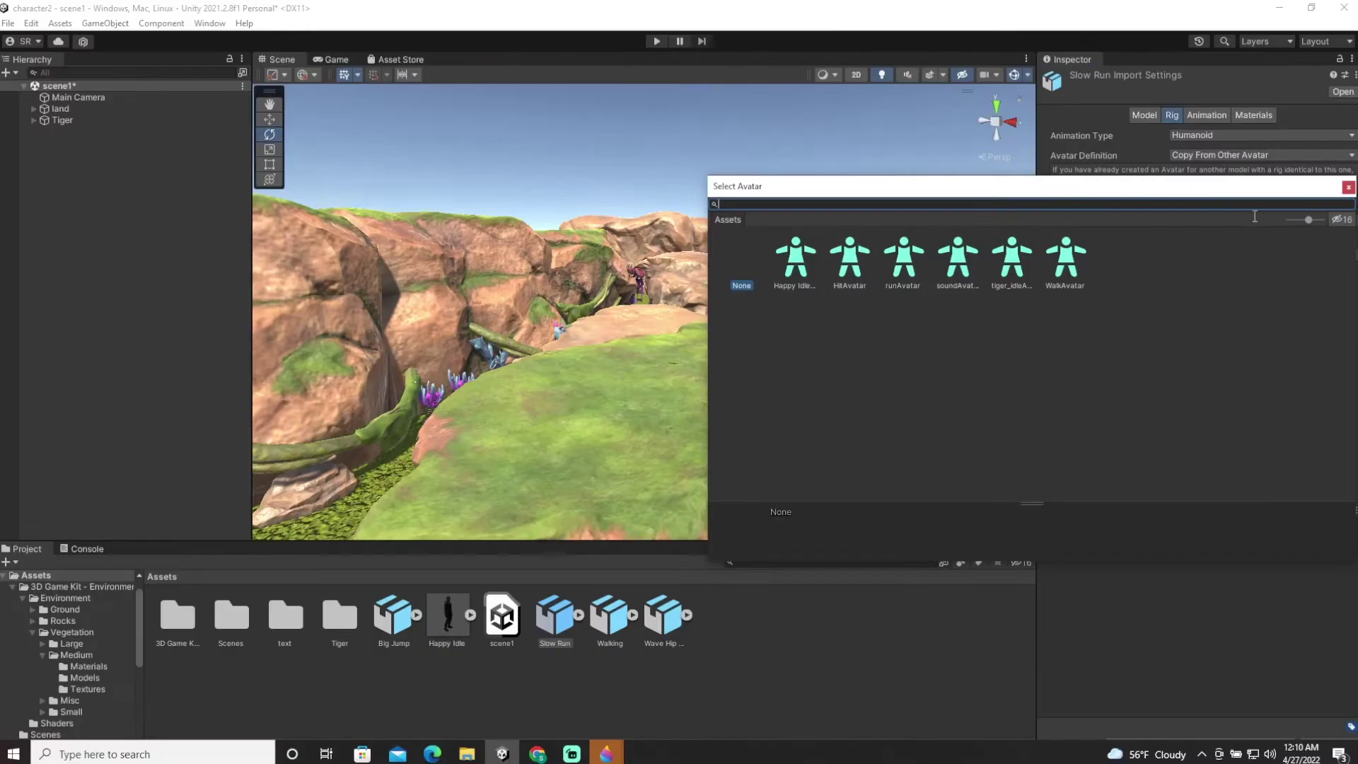
double_click(794, 257)
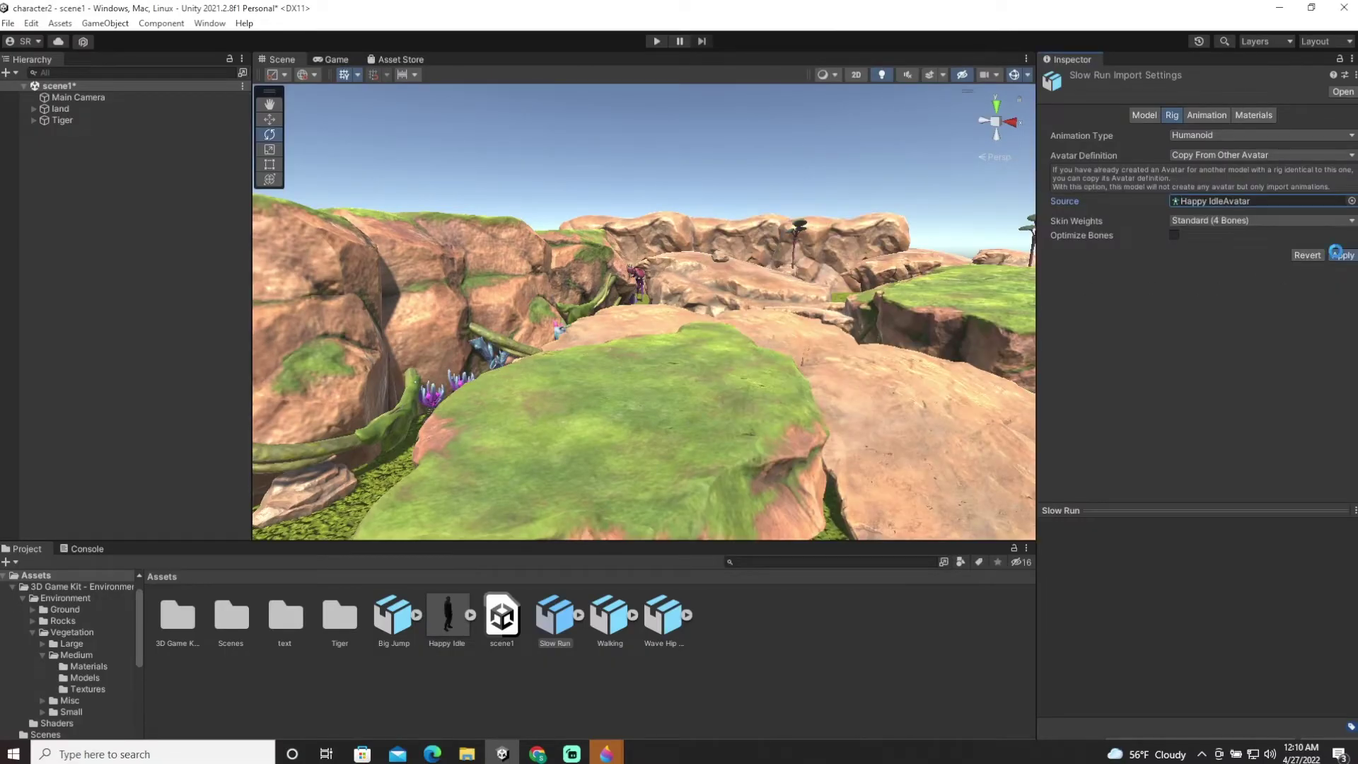
click(1336, 255)
Turn on Loop Time for the Slow Run clip, rename it run, and apply
click(1204, 115)
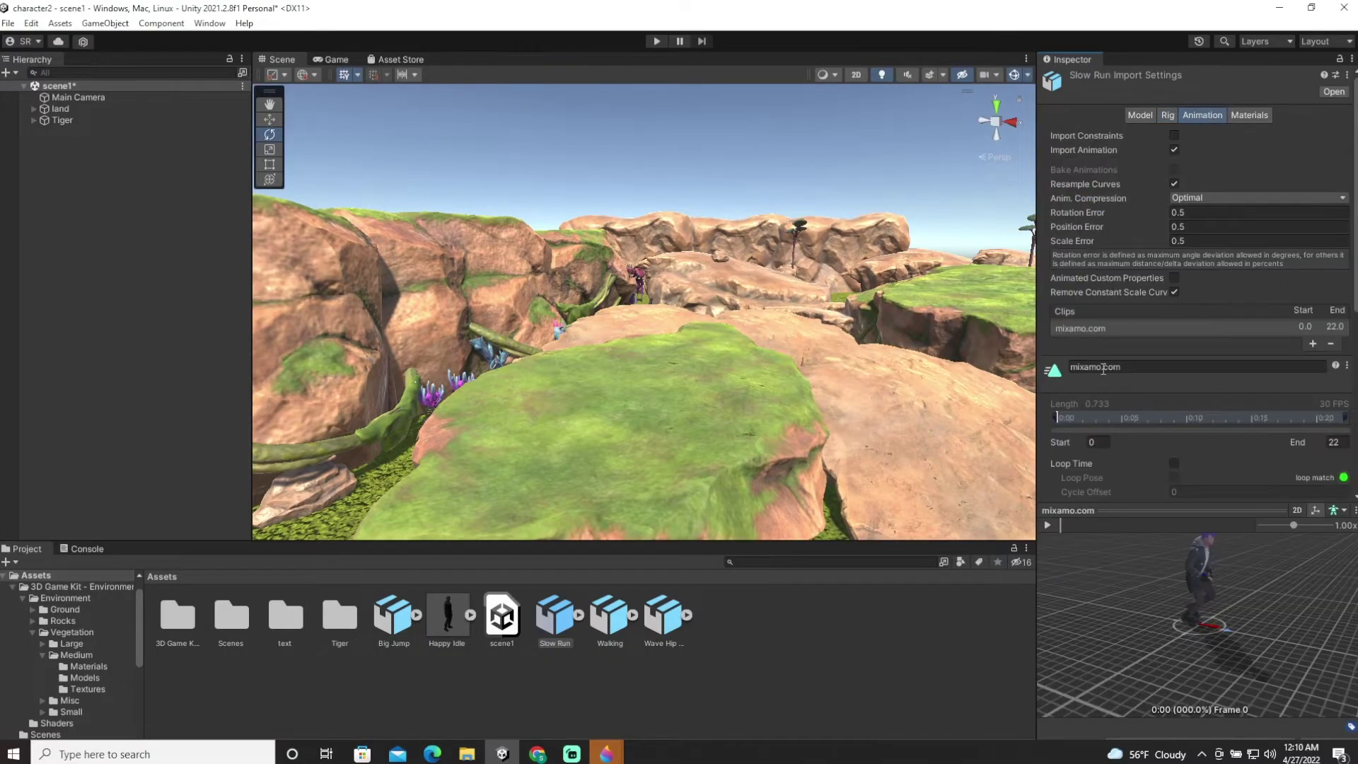
click(1173, 463)
click(1047, 526)
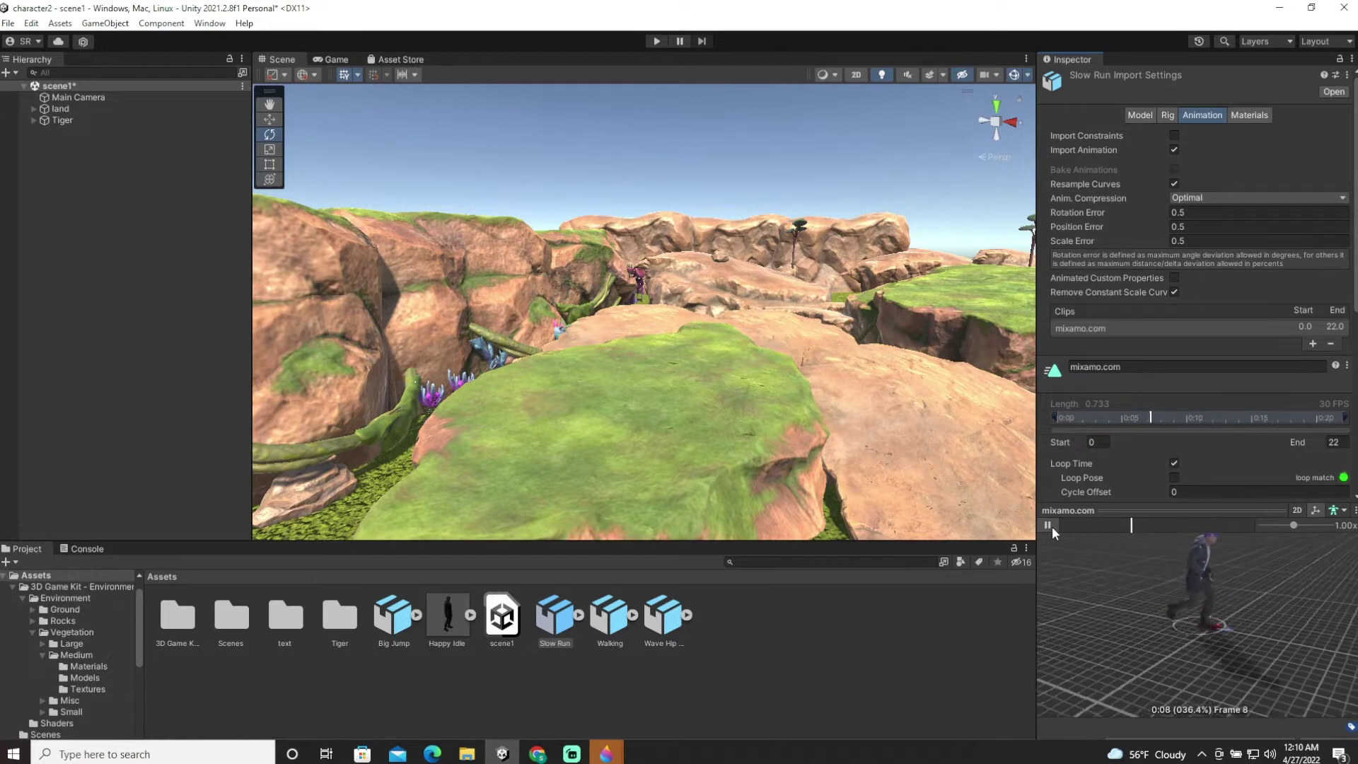
click(1049, 527)
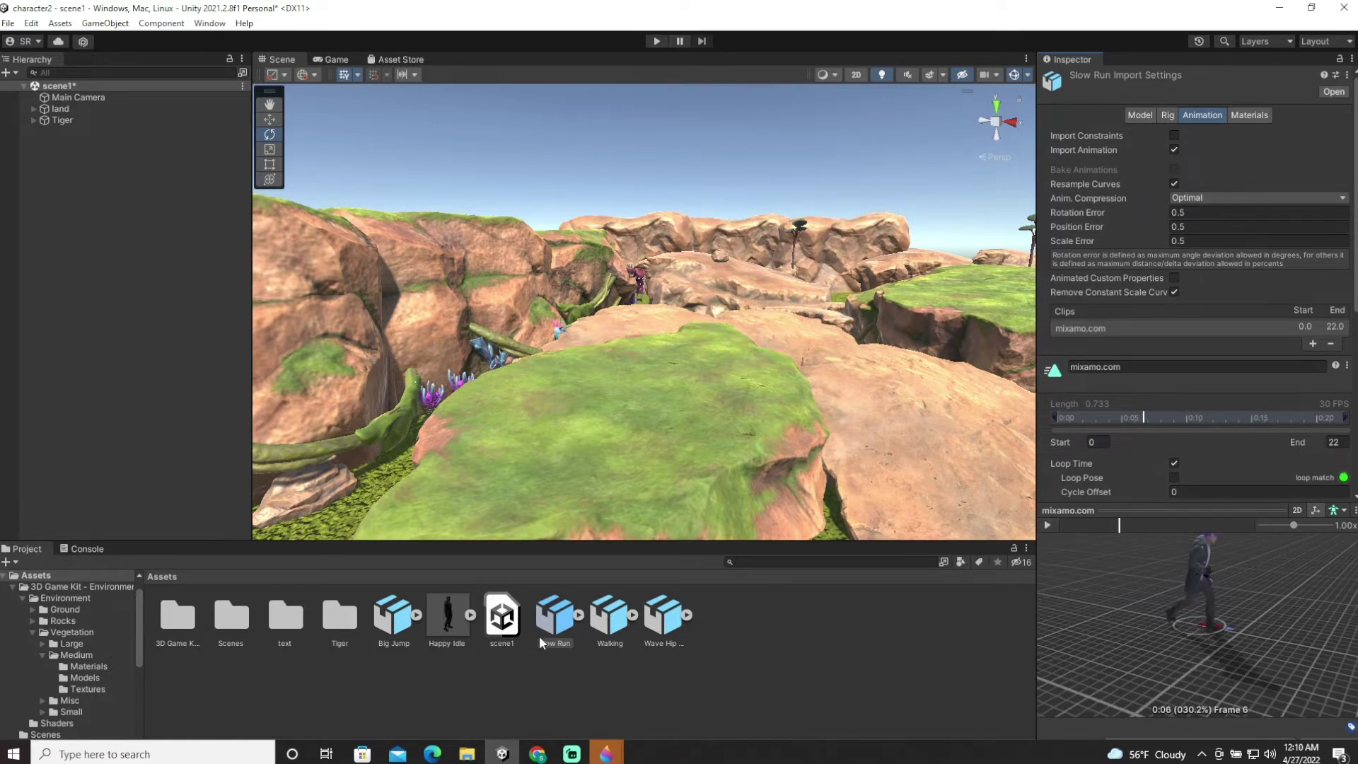
click(1133, 369)
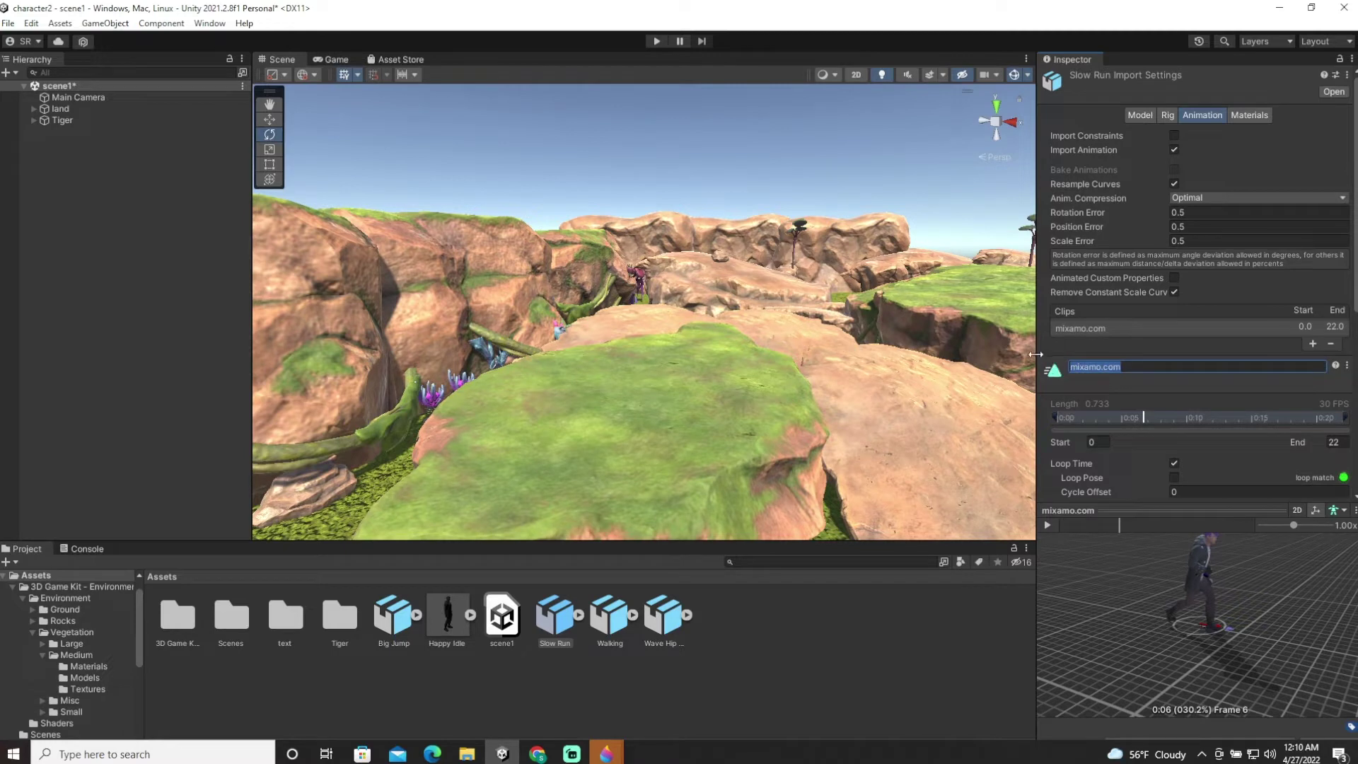
text(run)
scroll(1195, 424, down, 5)
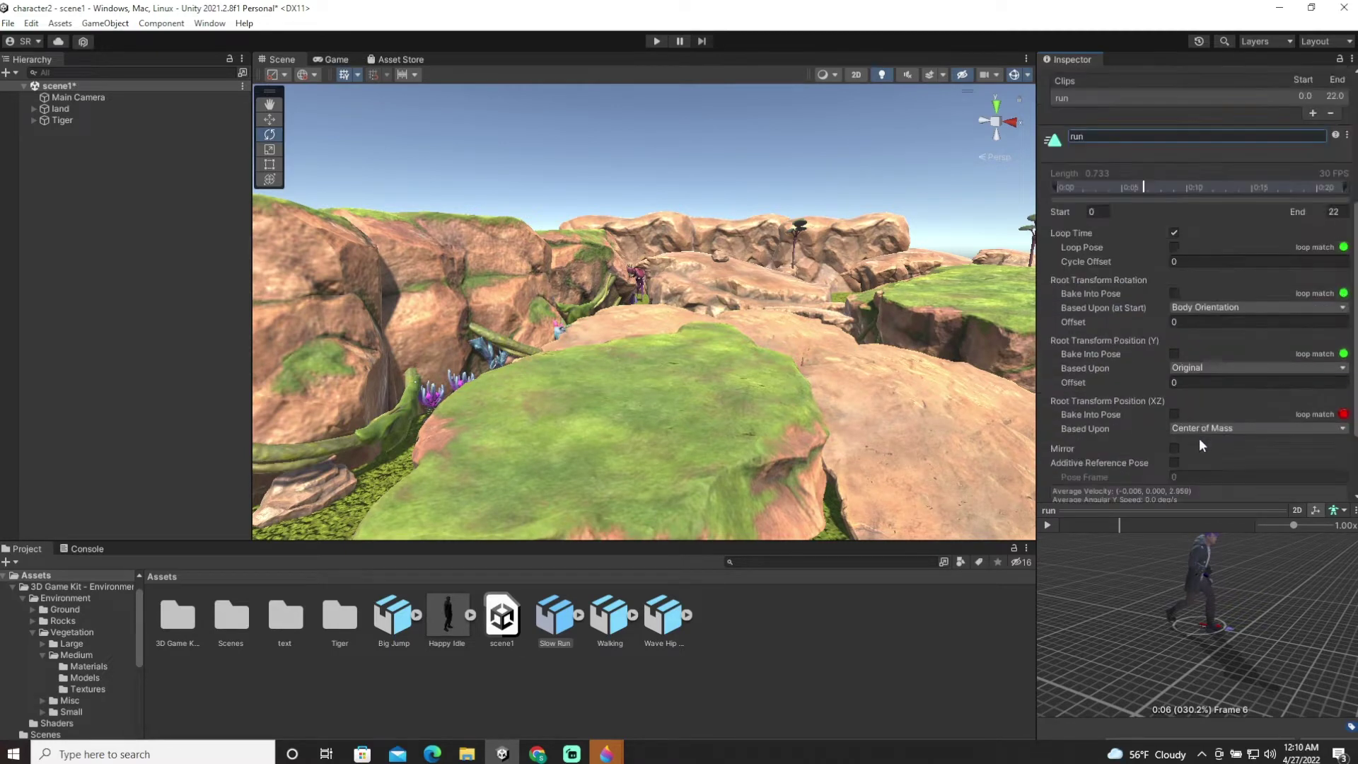
click(1333, 489)
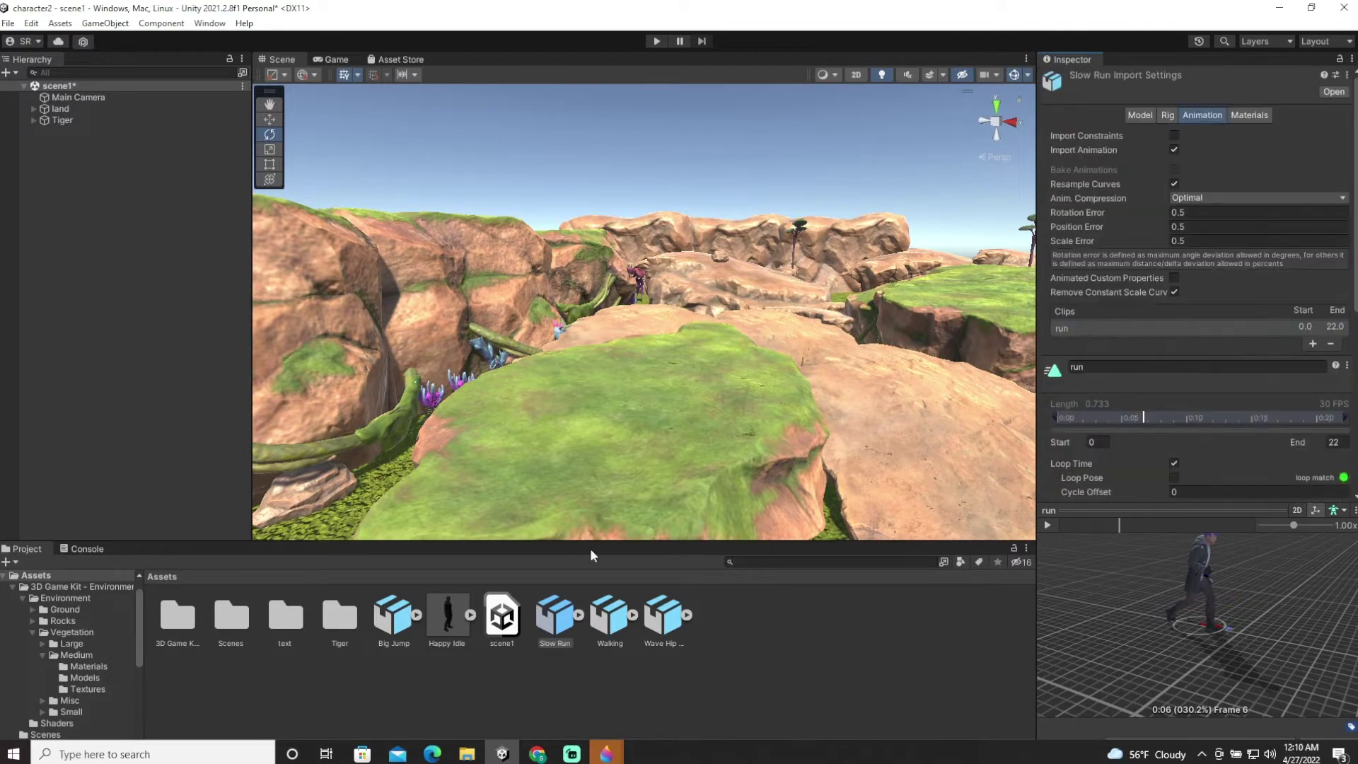
Rename Big Jump's clip from mixamo.com to jump and apply
click(388, 620)
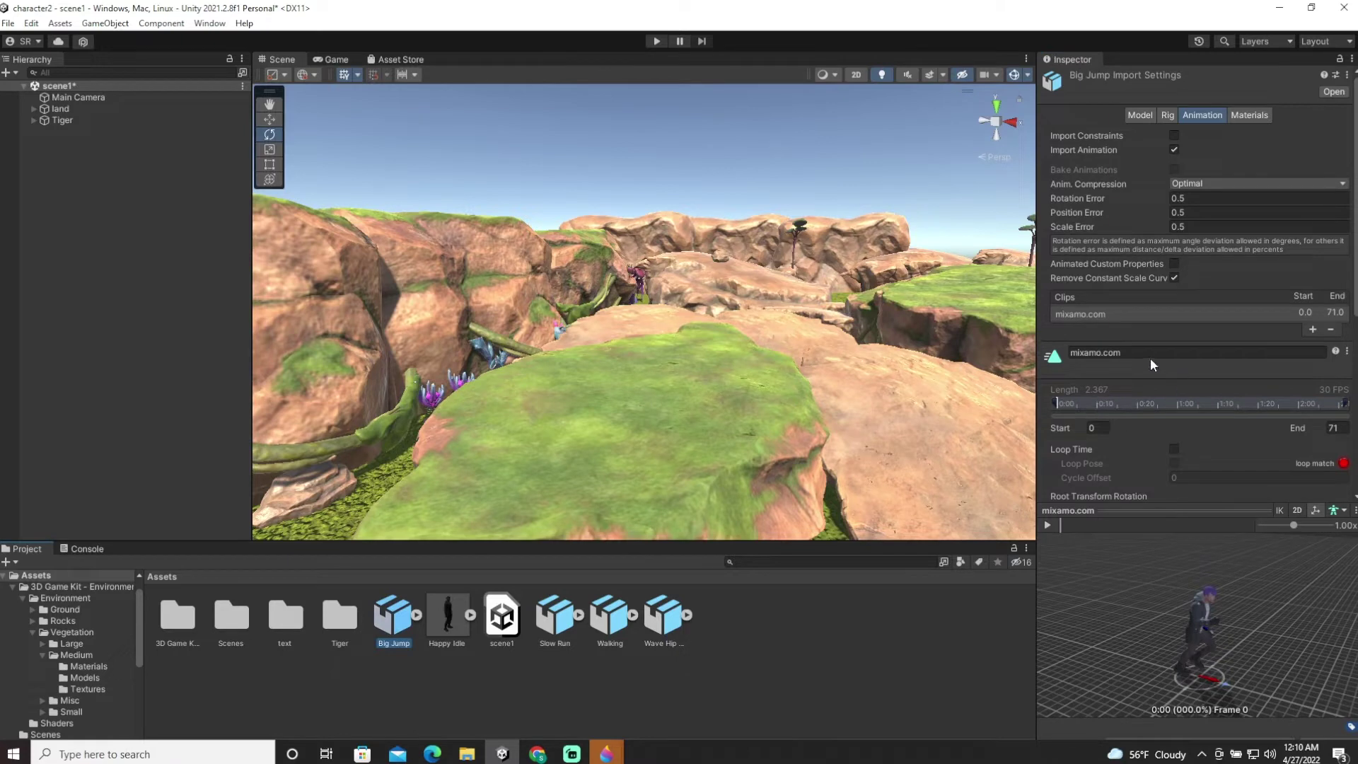
click(1071, 351)
text(jump)
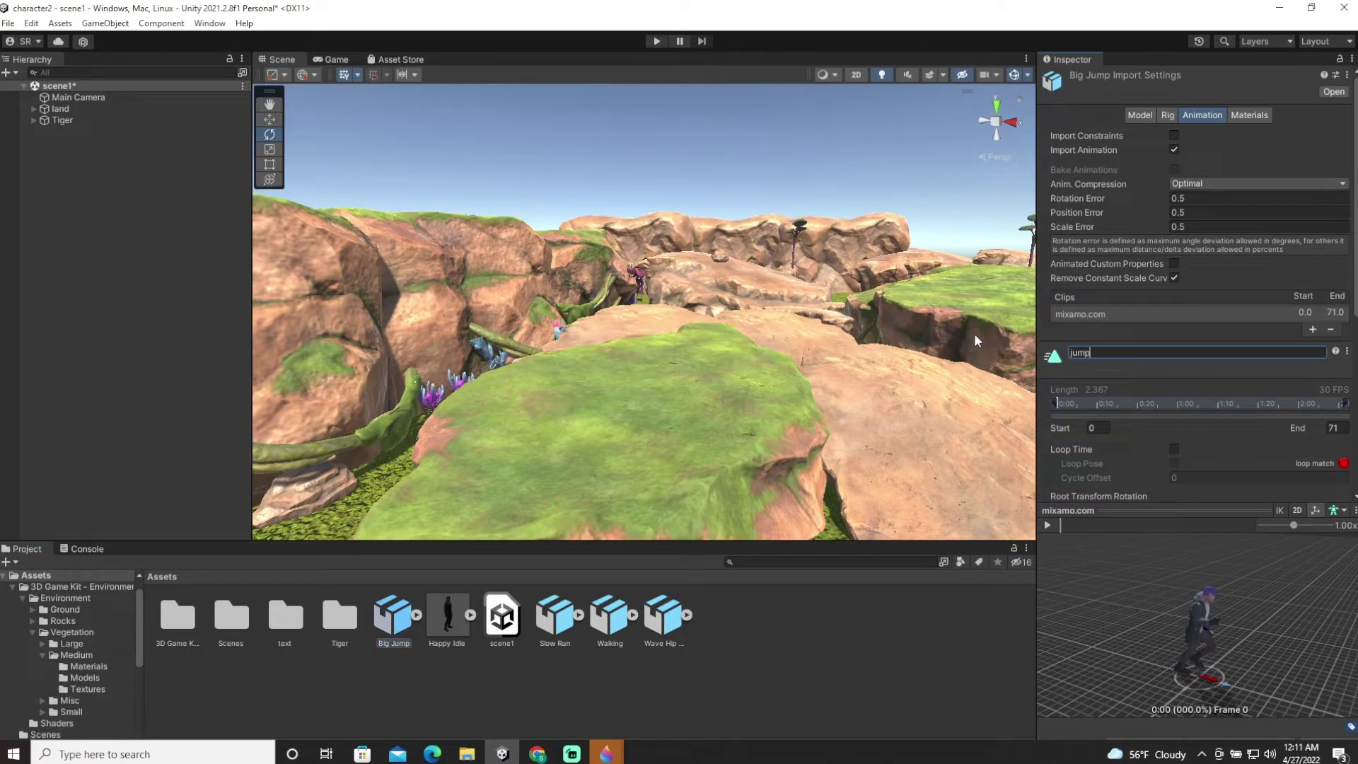
key(Return)
scroll(1194, 376, down, 8)
scroll(1301, 435, down, 2)
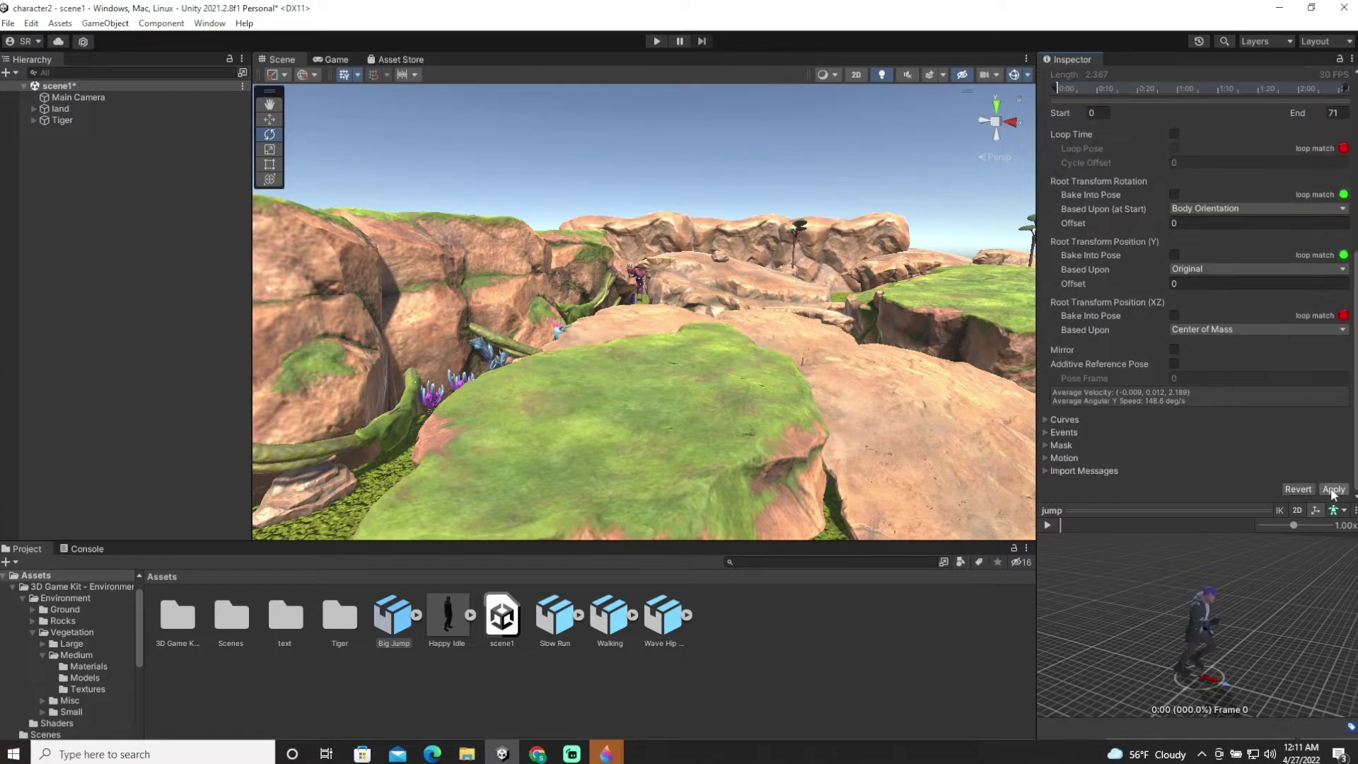
click(1333, 489)
Set Walking's rig to Humanoid copying Happy IdleAvatar, and apply
click(610, 615)
click(1172, 114)
click(1214, 135)
click(1214, 198)
click(1305, 156)
click(1216, 183)
click(1350, 200)
double_click(794, 258)
click(1342, 254)
Rename the Walking clip to walk and apply
click(1206, 114)
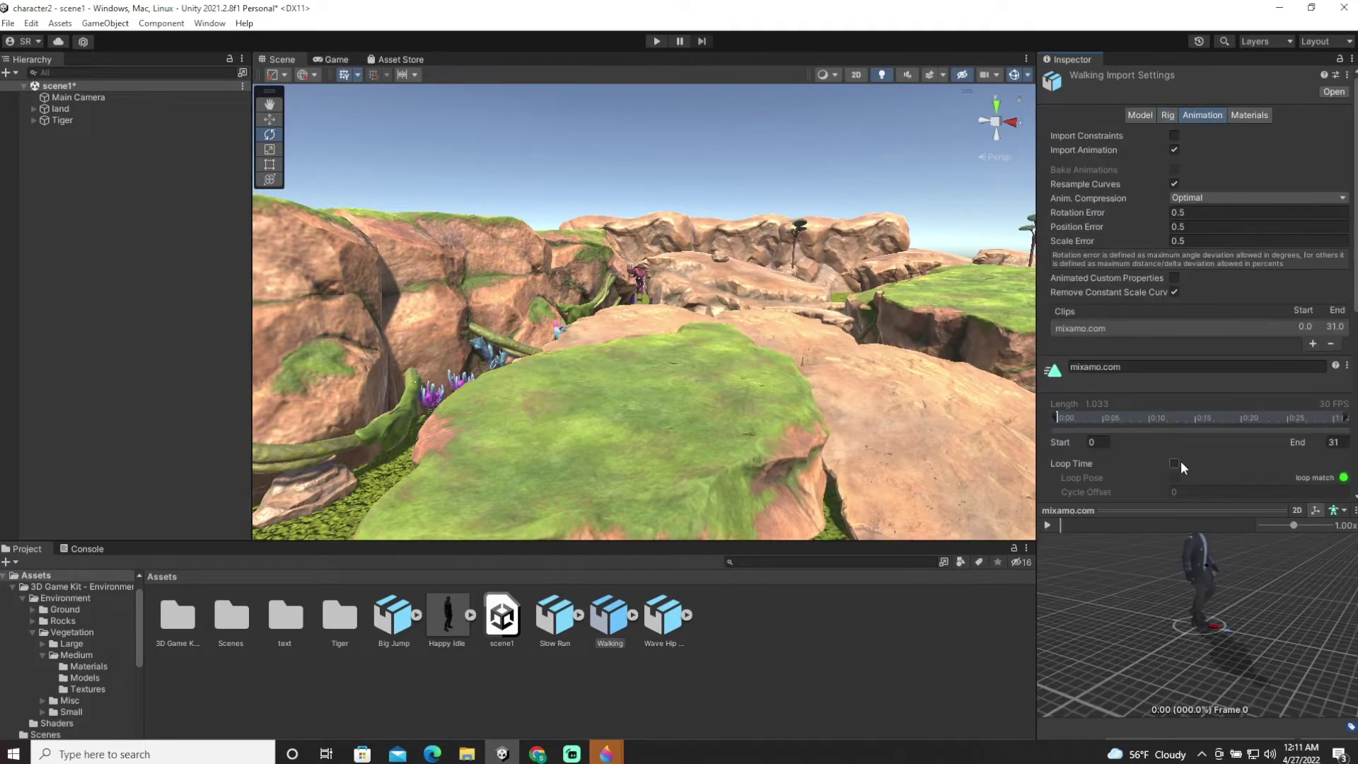
scroll(1160, 353, down, 5)
click(1118, 251)
text(walk)
key(Return)
scroll(1202, 424, down, 5)
click(1321, 488)
Set Wave Hip Hop Dance's rig to Humanoid copying Happy IdleAvatar, and apply
click(663, 615)
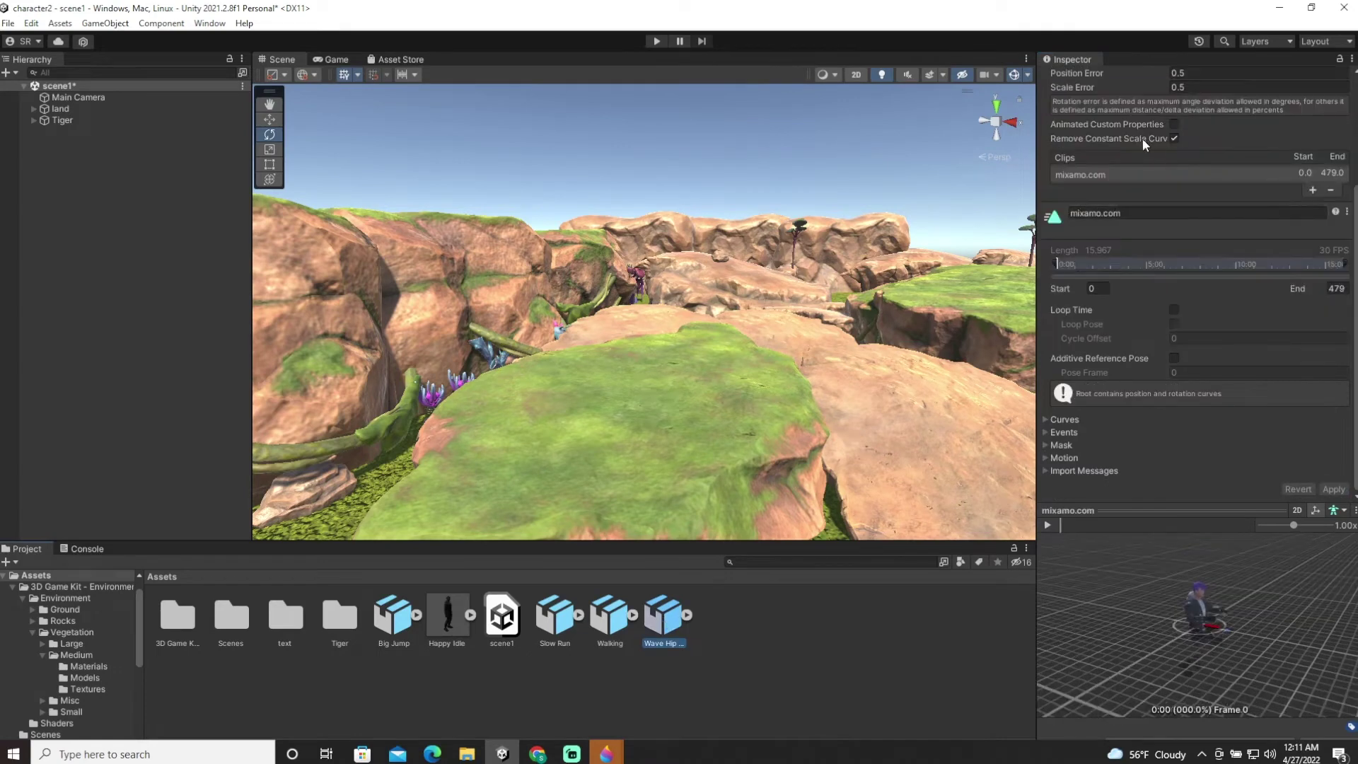
click(1171, 115)
click(1258, 135)
click(1213, 199)
click(1258, 155)
click(1216, 203)
click(1350, 201)
double_click(797, 256)
click(1337, 255)
Rename the dance model's clip to dance, turn on Loop Time, apply, and preview it
click(1206, 114)
triple_click(1195, 366)
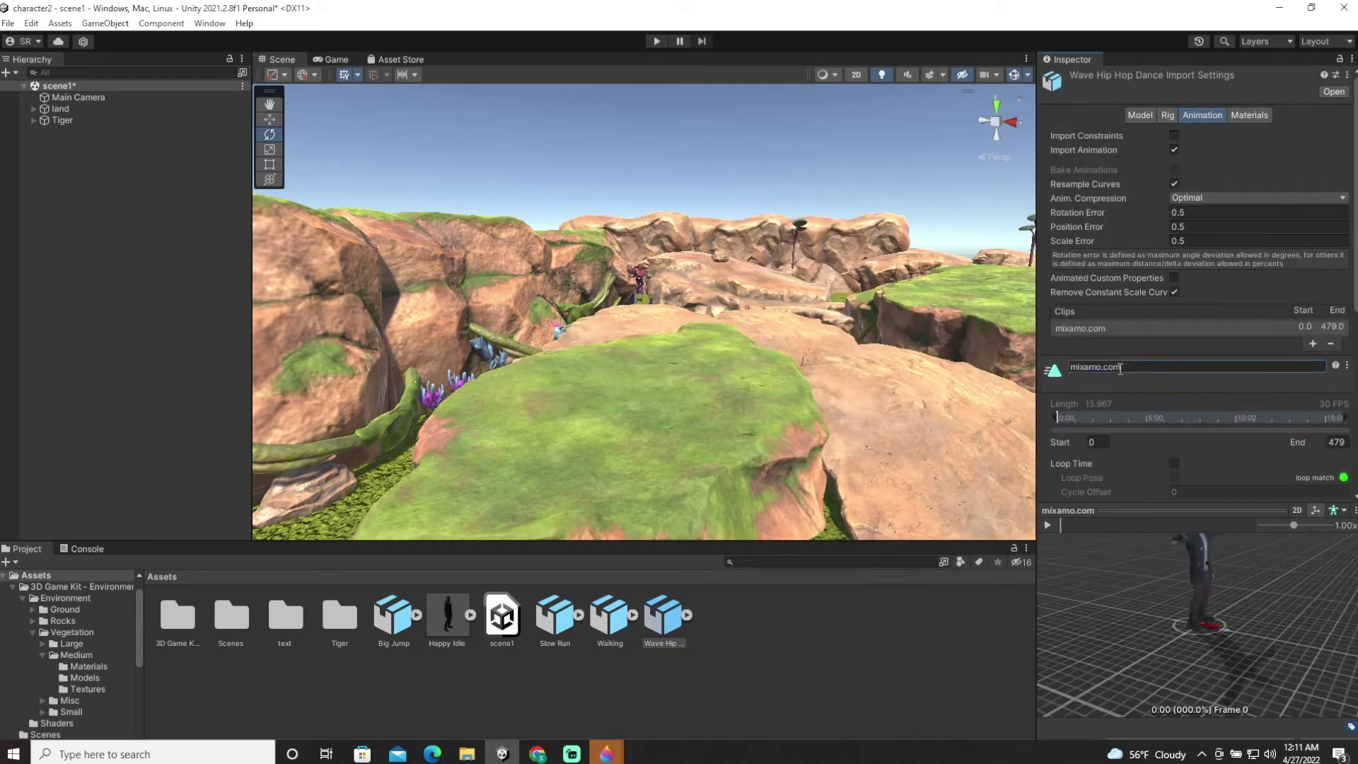
text(dance)
key(Return)
click(1174, 464)
scroll(1159, 453, down, 5)
click(1333, 488)
click(1048, 524)
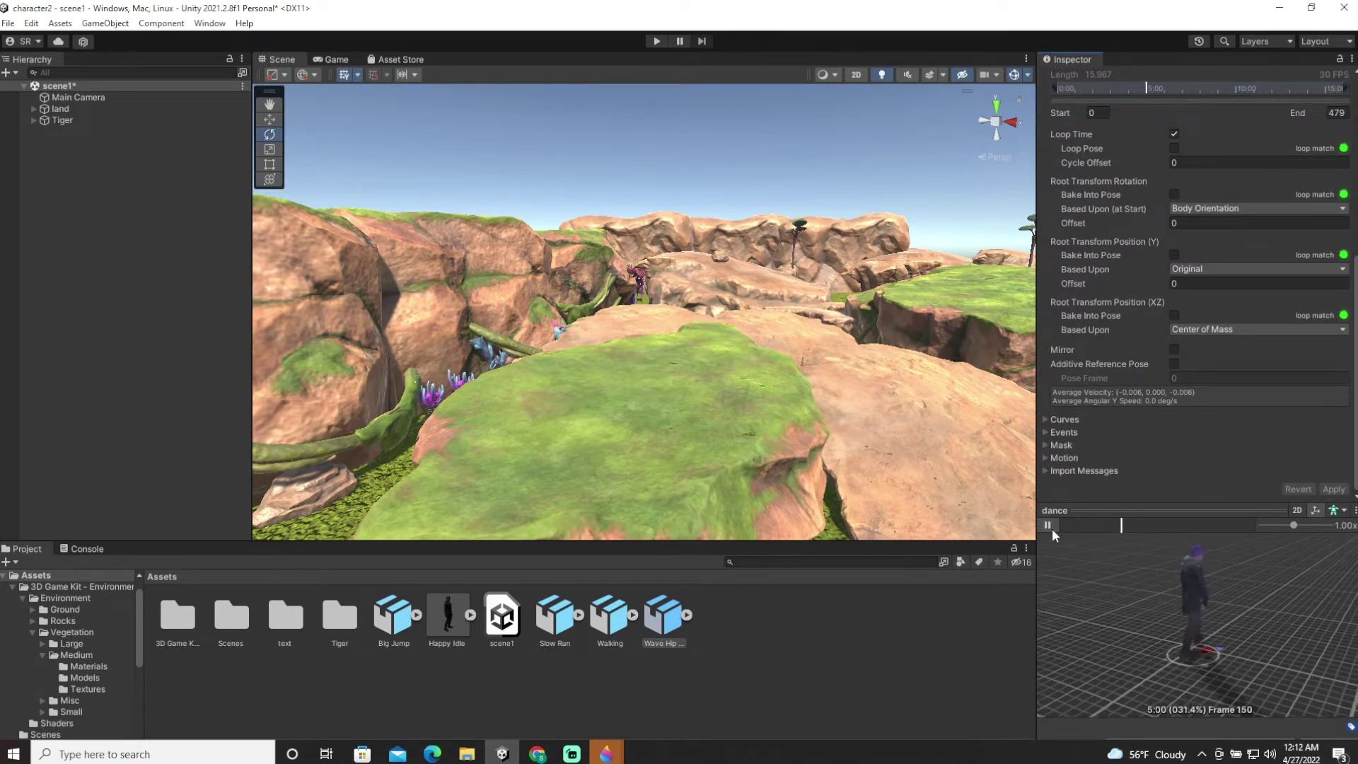
click(1051, 523)
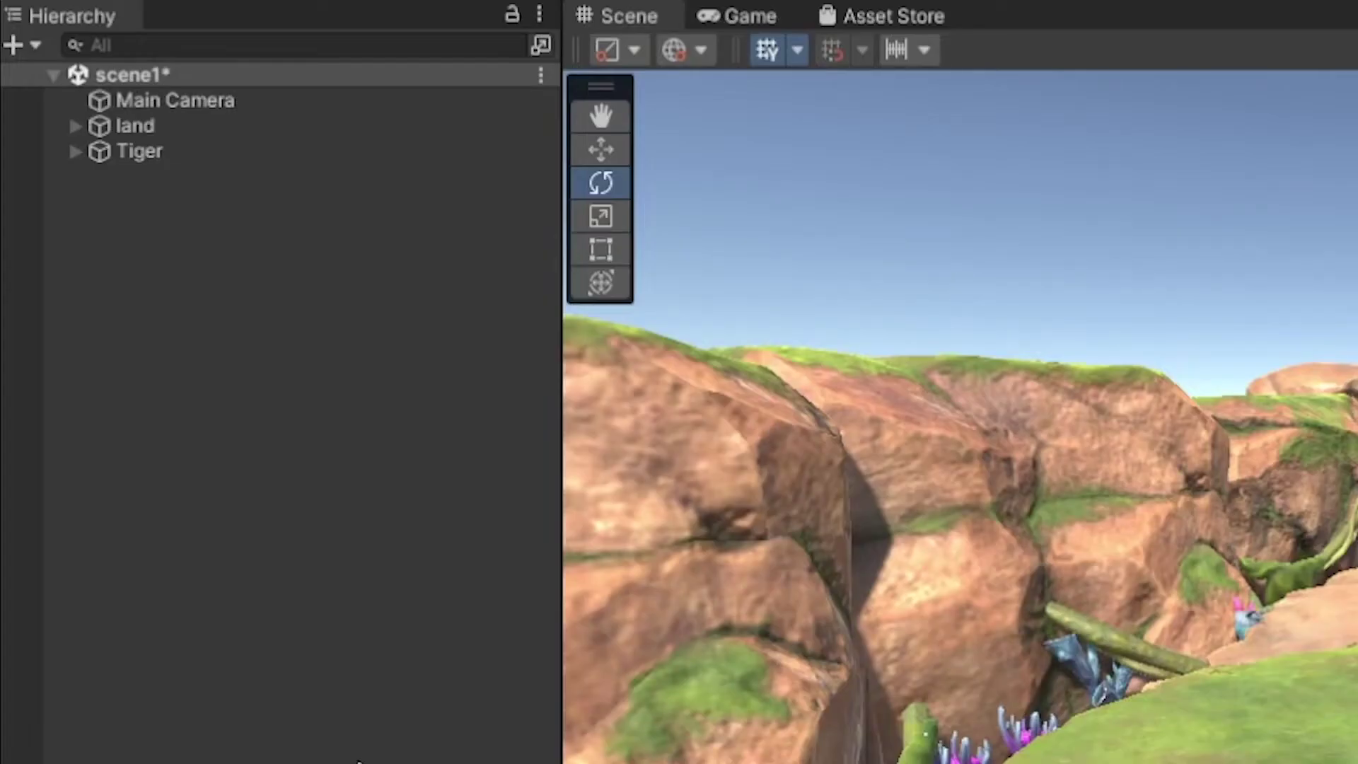
Create an empty object named Character and reset its Transform to 0, 0, 0
right_click(159, 331)
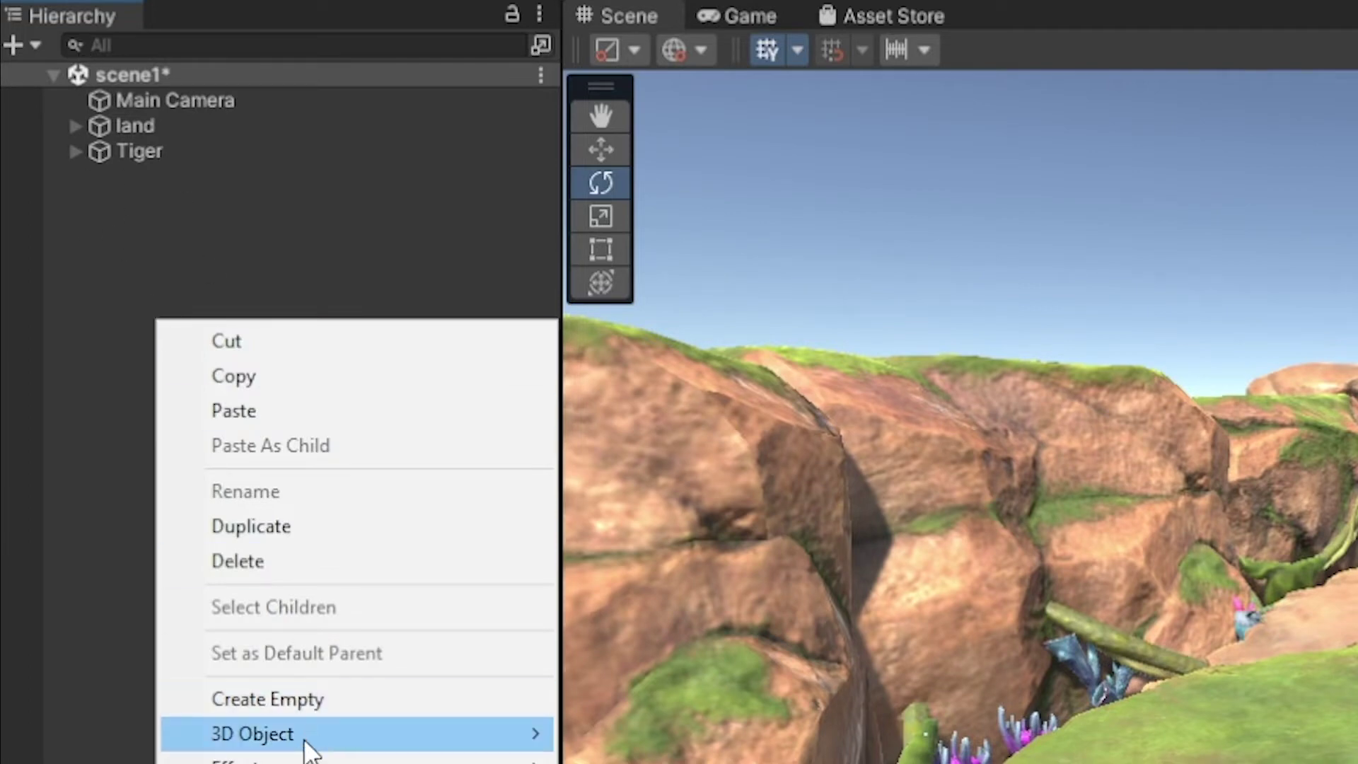
click(295, 709)
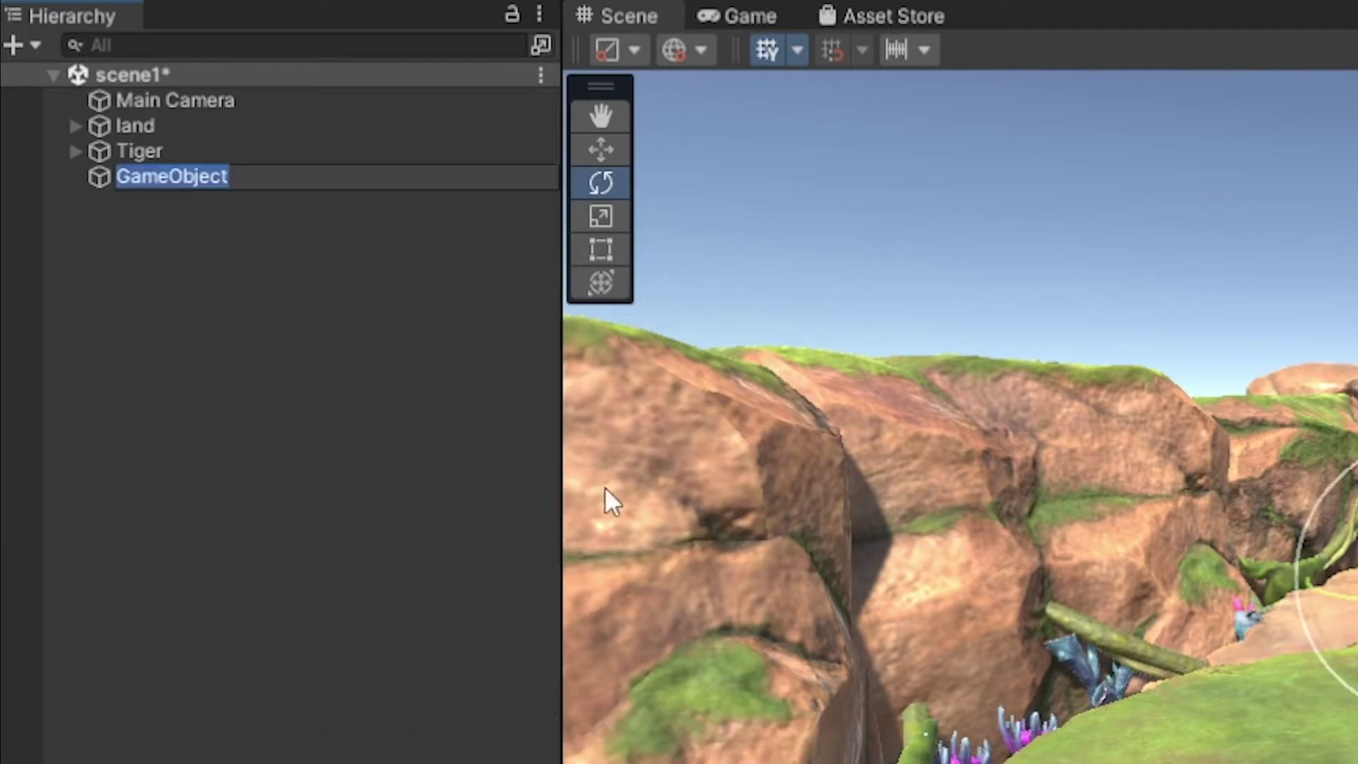
click(239, 177)
drag(239, 177, 107, 188)
text(Character)
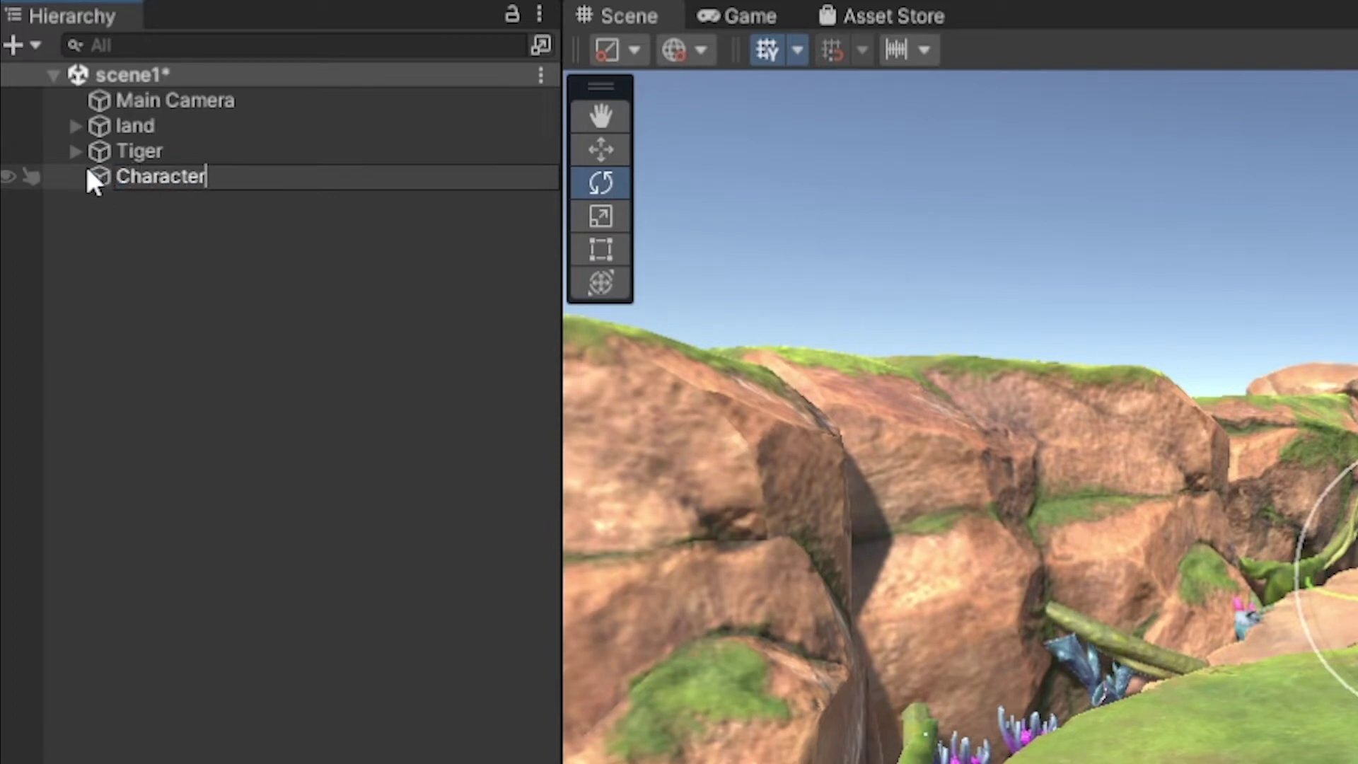
key(Return)
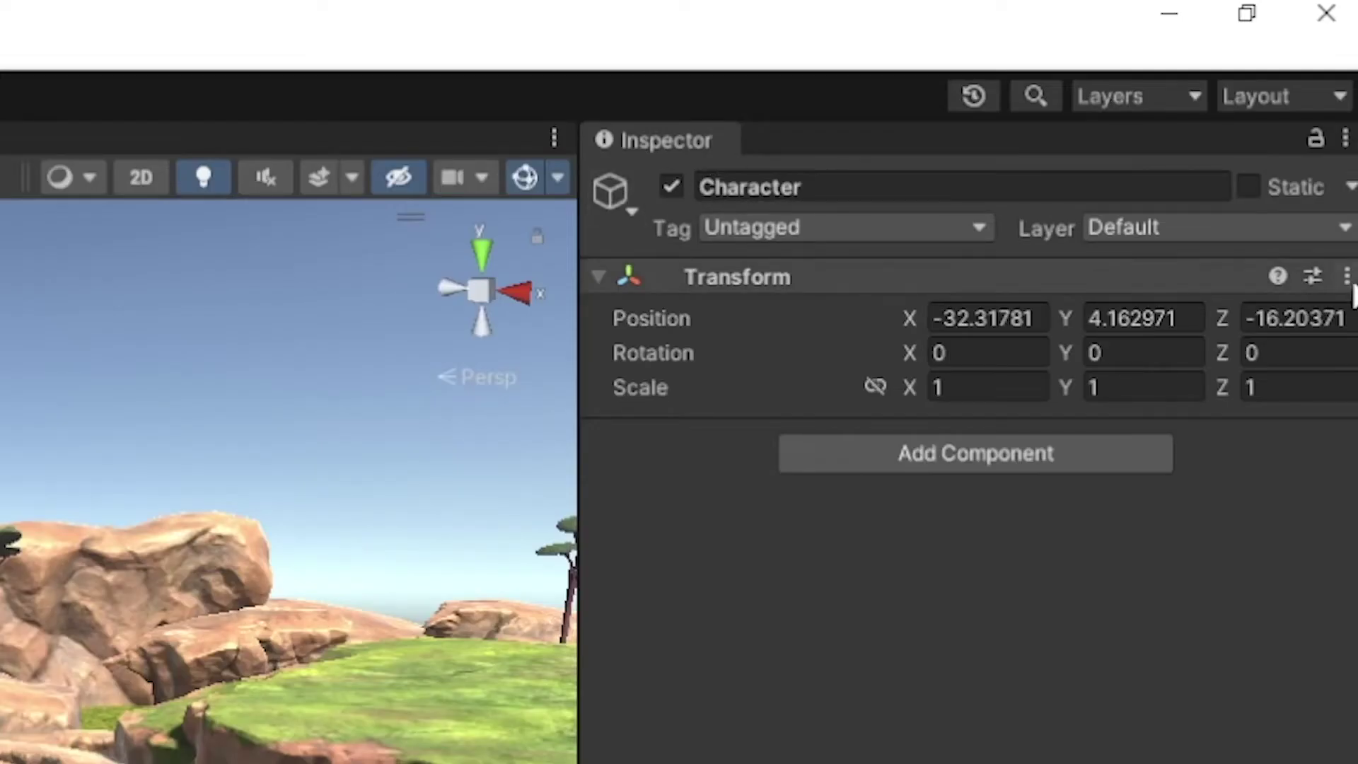
click(1347, 278)
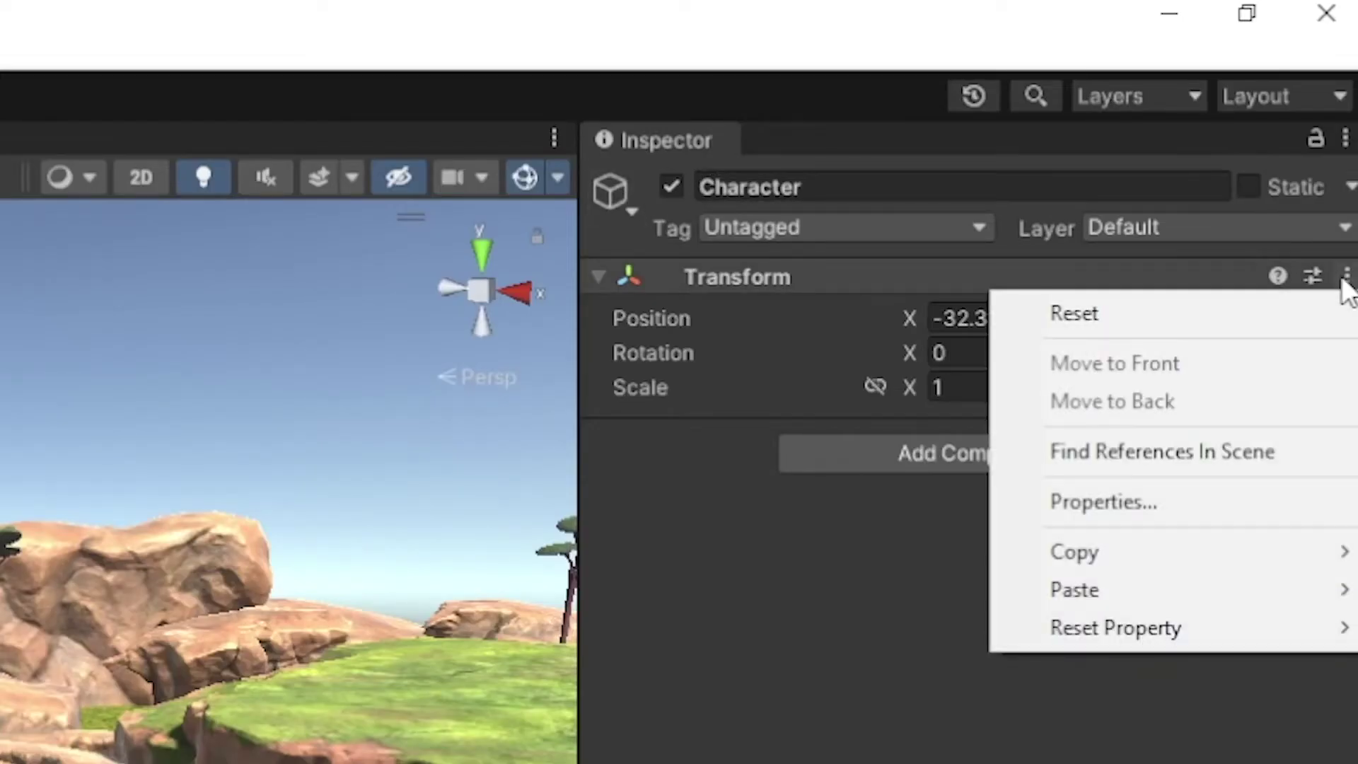
click(1122, 321)
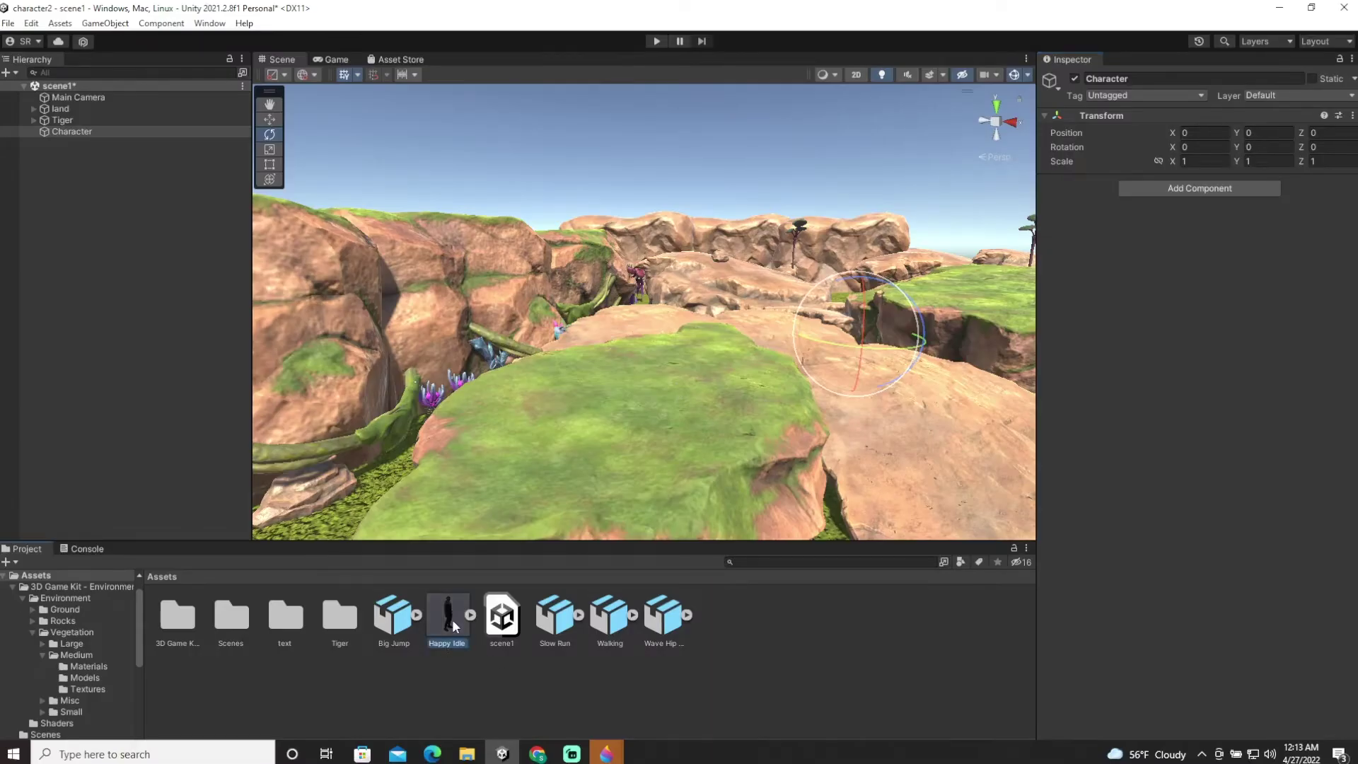
Drag the Happy Idle model into scene1 and nest it under the Character object
drag(437, 615, 167, 320)
drag(118, 241, 83, 213)
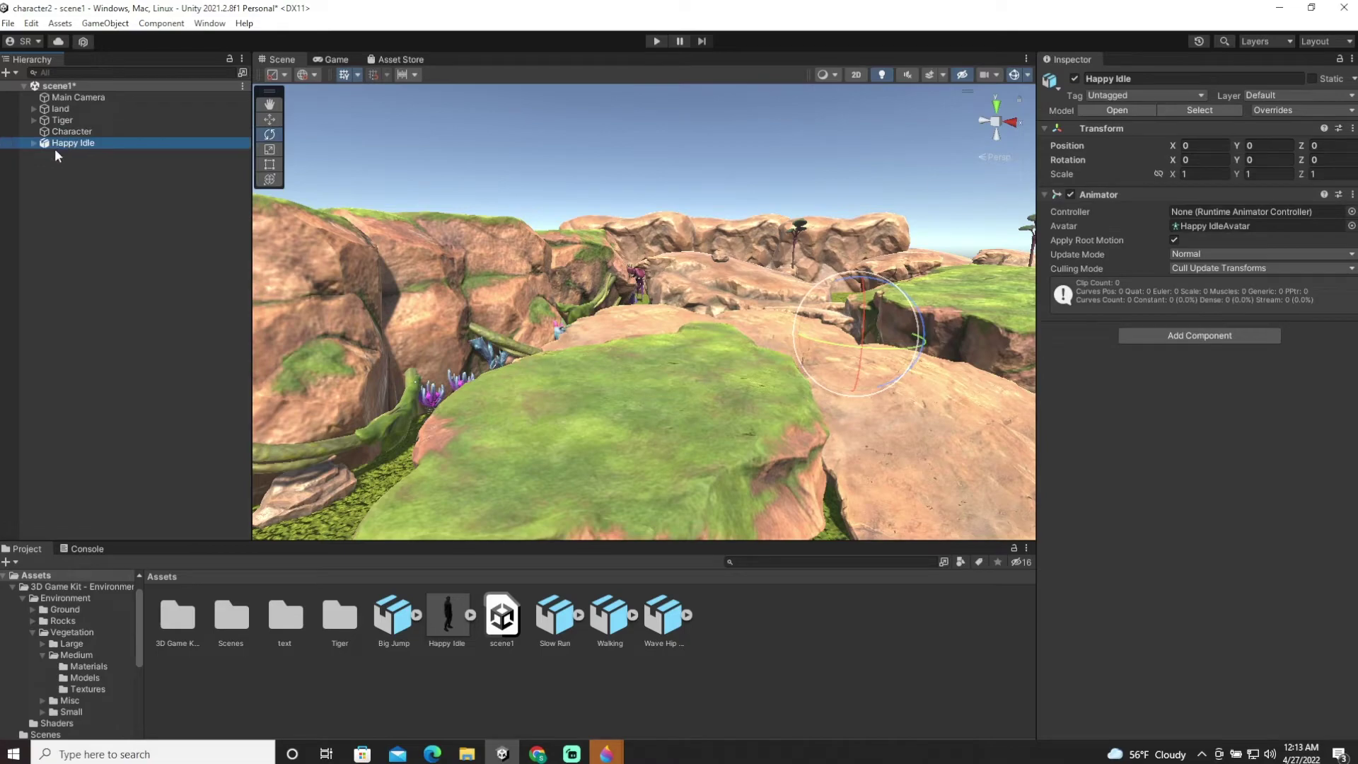
drag(62, 142, 64, 130)
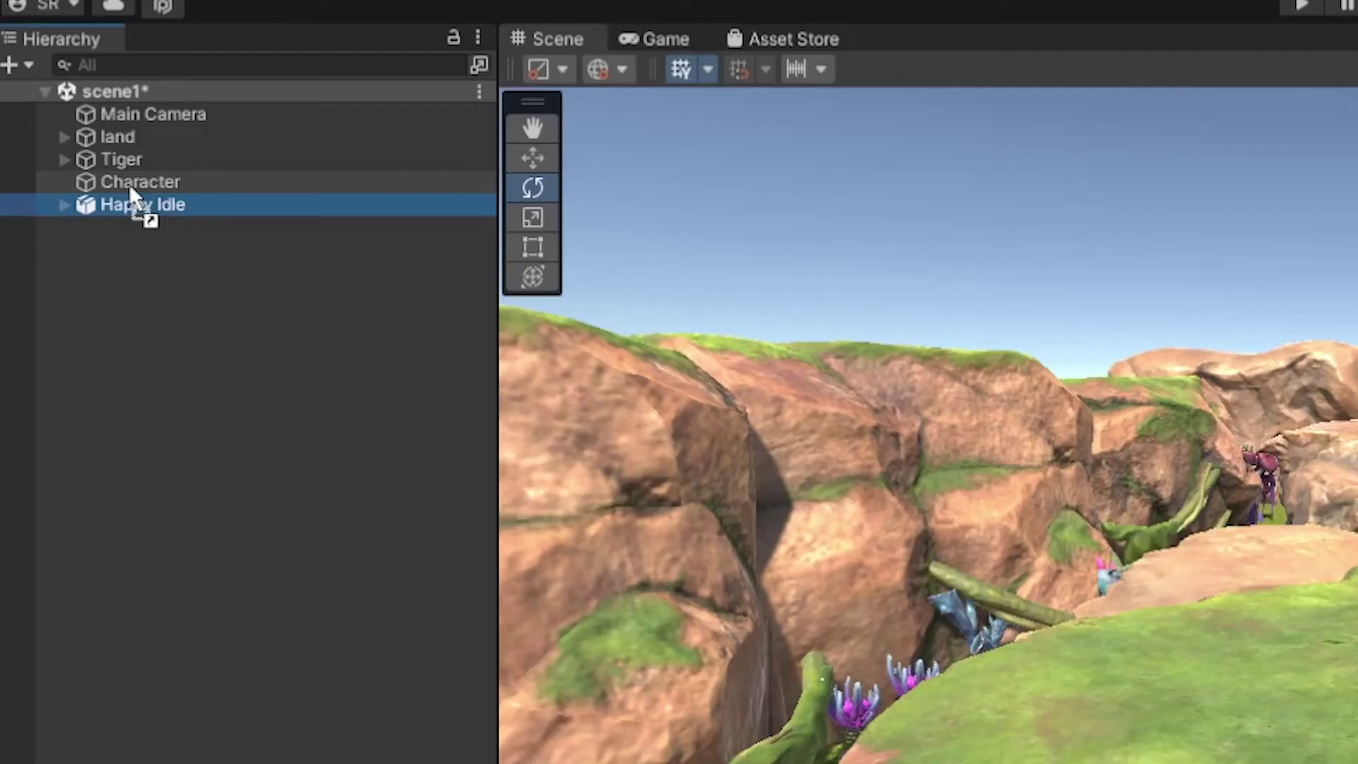
drag(126, 179, 126, 180)
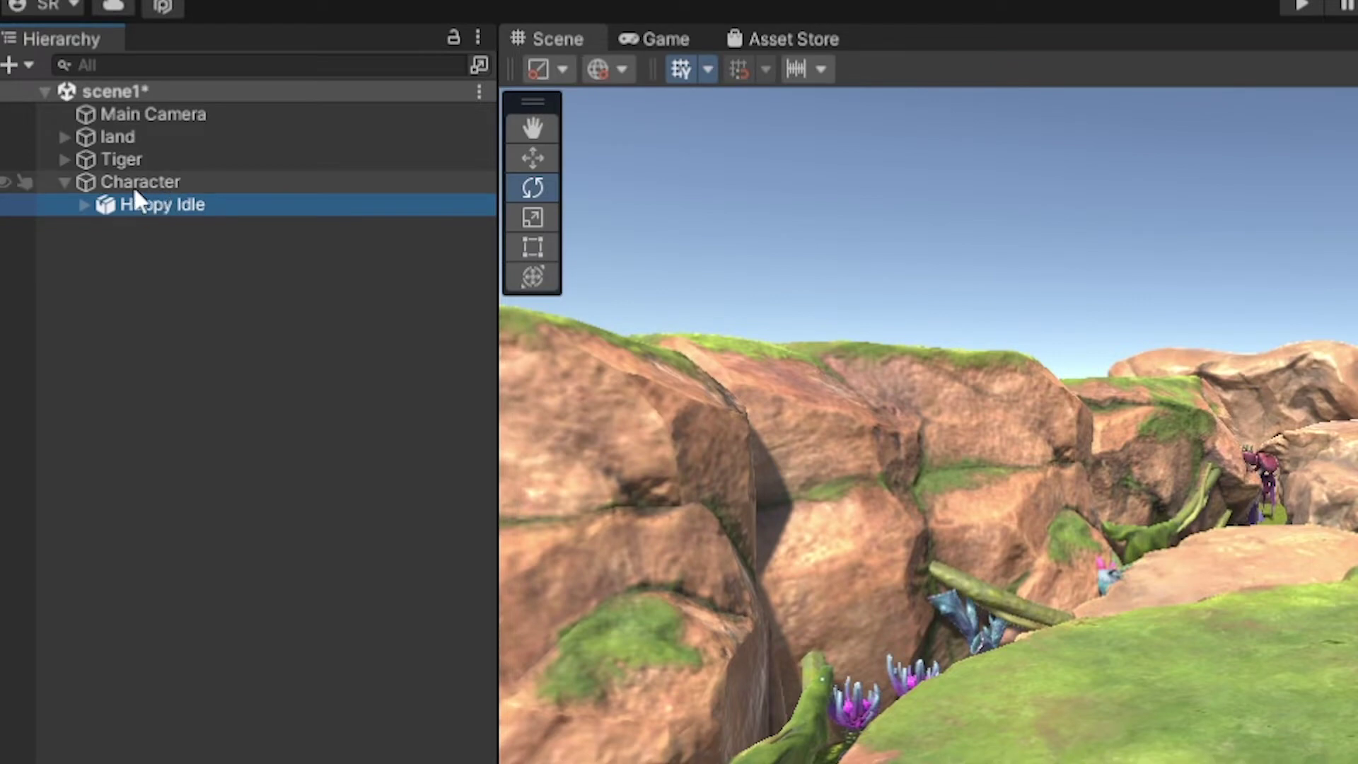
click(132, 180)
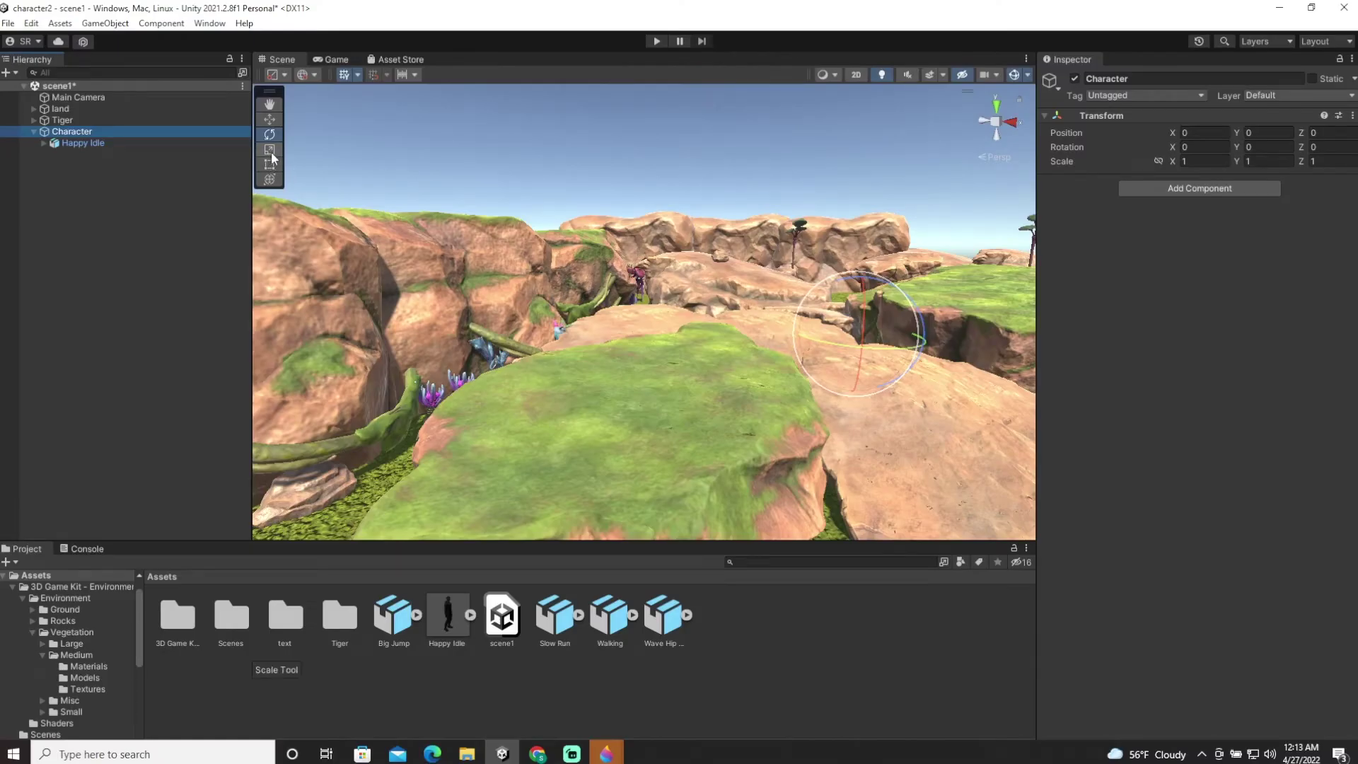
Scale the Character up to about eight times and move it along Z up onto the rocks
click(269, 151)
drag(852, 337, 1037, 266)
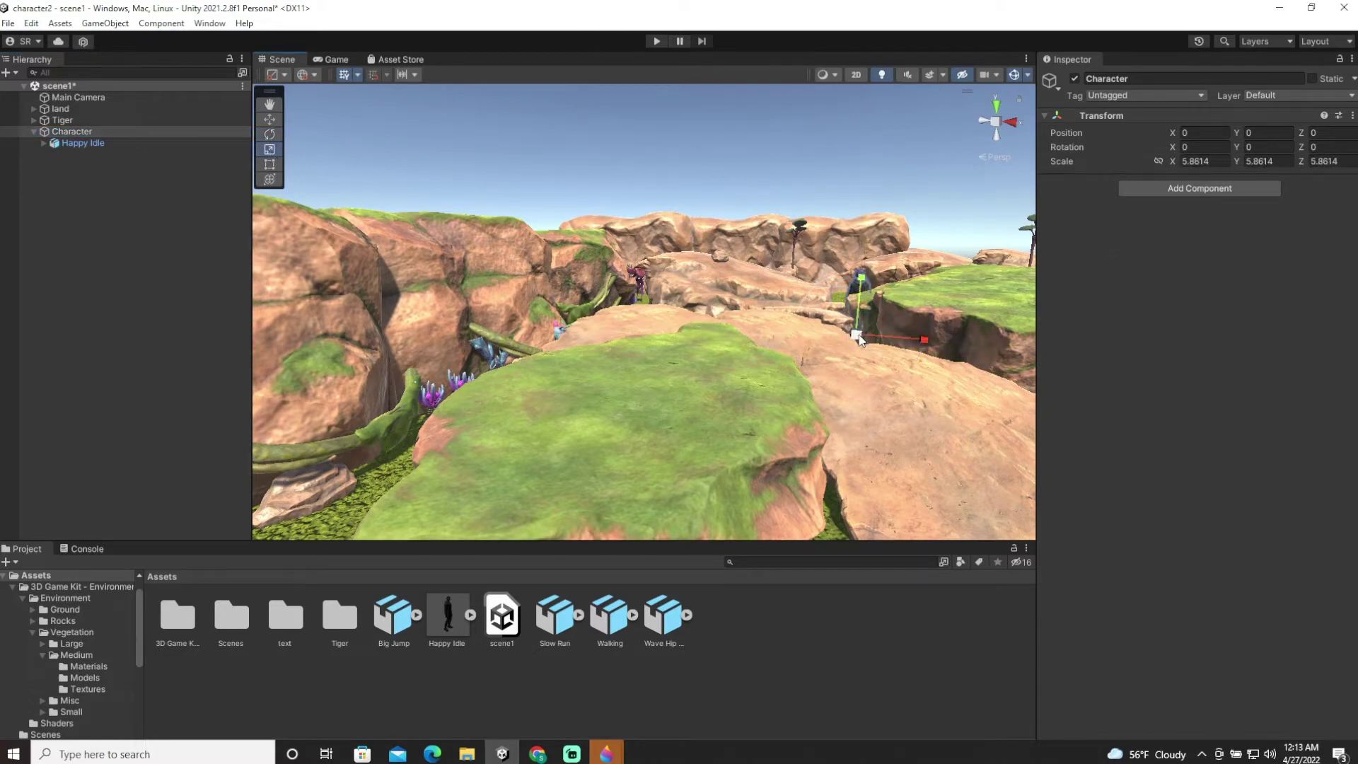
drag(858, 335, 742, 274)
click(266, 119)
right_drag(887, 342, 855, 355)
drag(928, 372, 601, 304)
right_drag(600, 304, 750, 390)
key(s)
Shrink the Character to about 6.3 scale and rotate it about 52 degrees around vertical
click(270, 149)
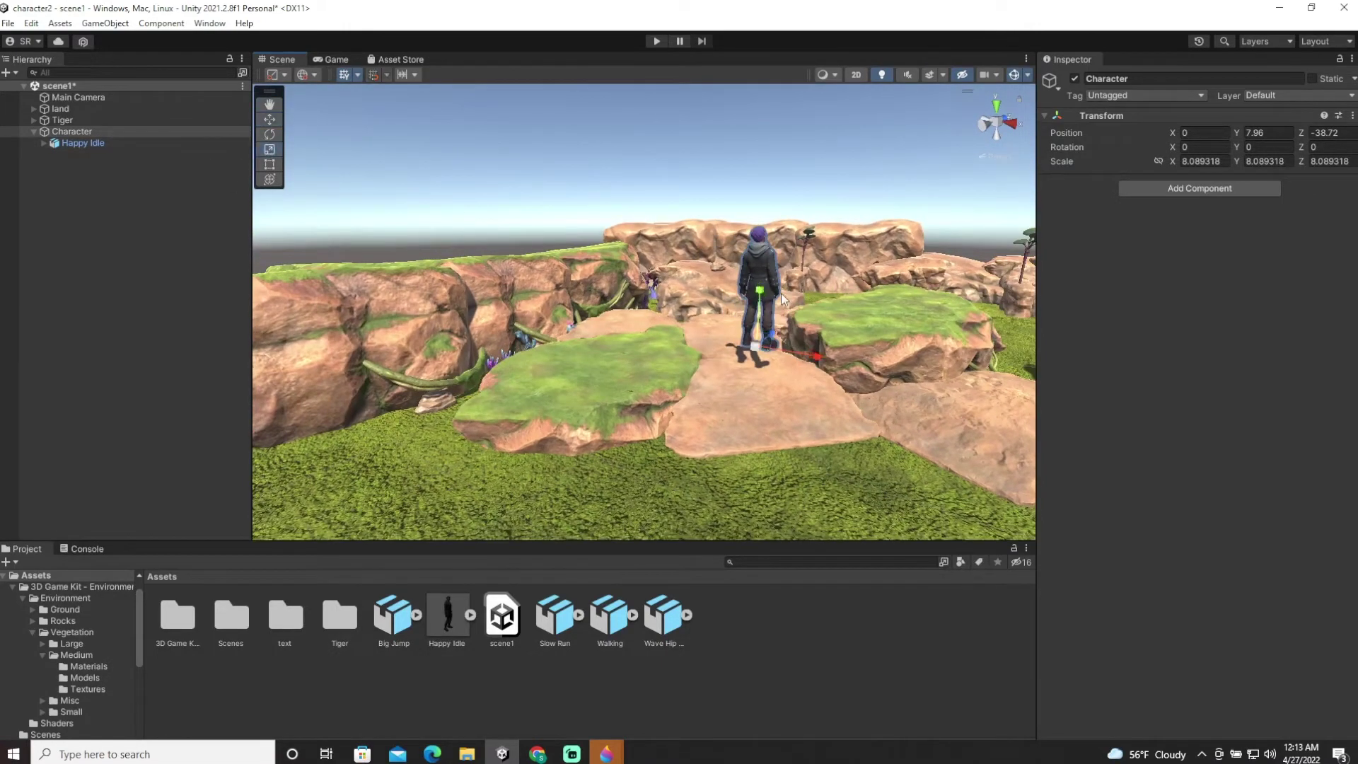
drag(756, 344, 740, 355)
click(268, 134)
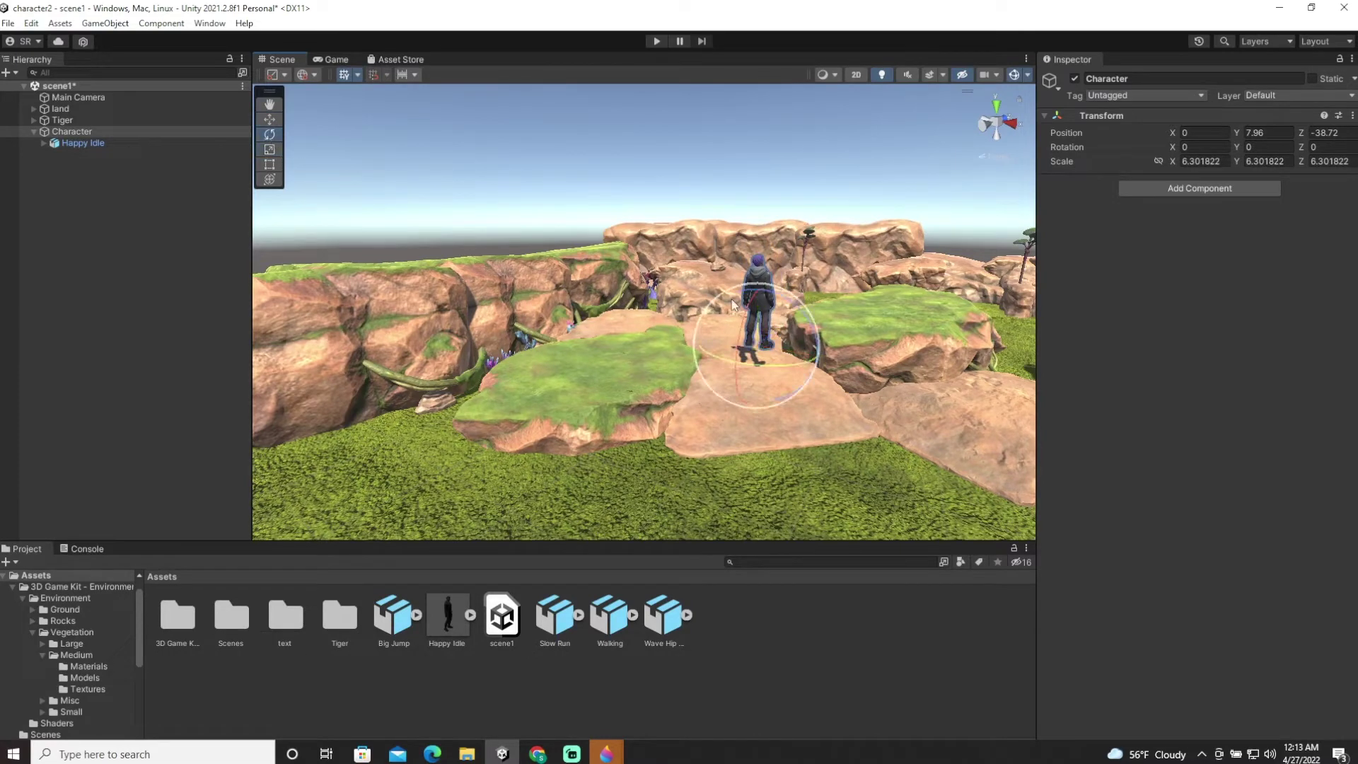
drag(764, 363, 626, 325)
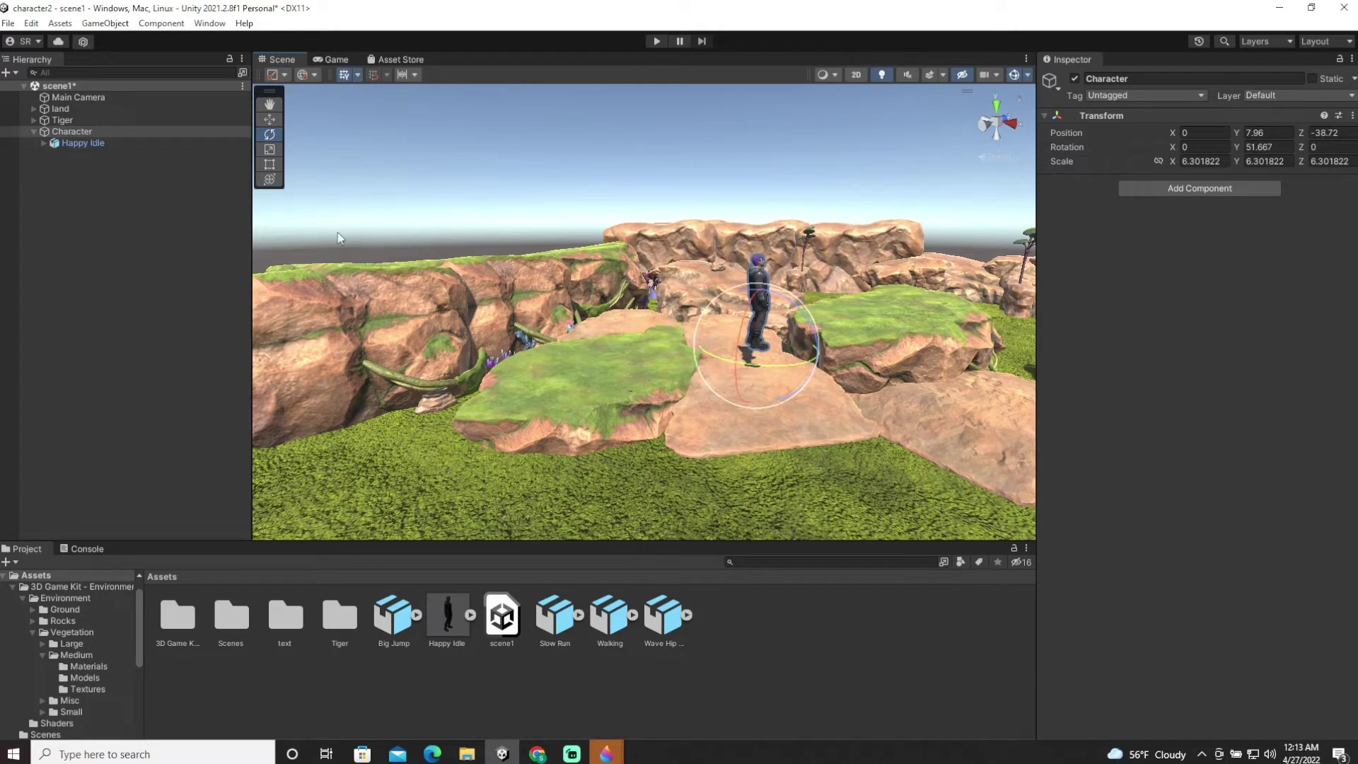
Slide the Character left and down so it stands on the grassy rock ledge
click(269, 119)
drag(824, 364, 592, 393)
drag(543, 327, 570, 317)
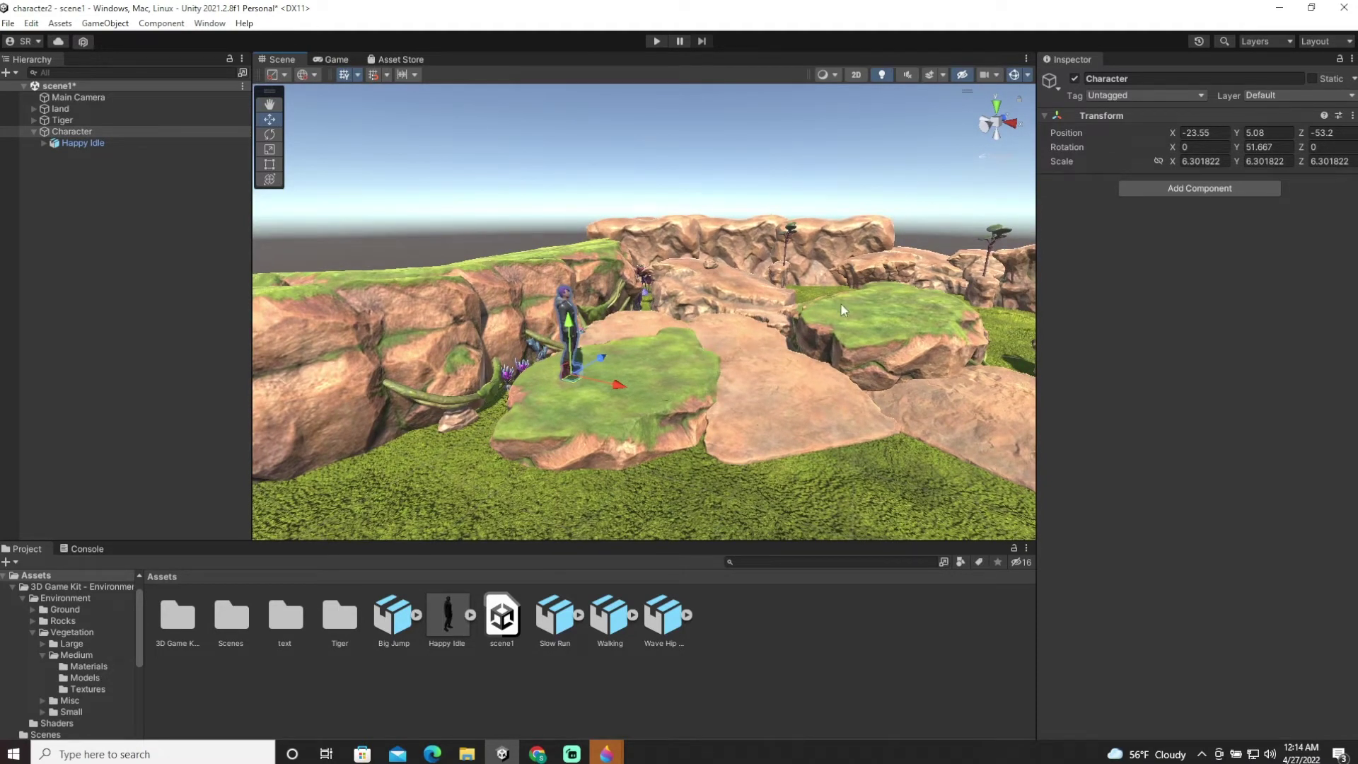
middle_drag(932, 298, 742, 351)
scroll(789, 349, up, 5)
click(757, 655)
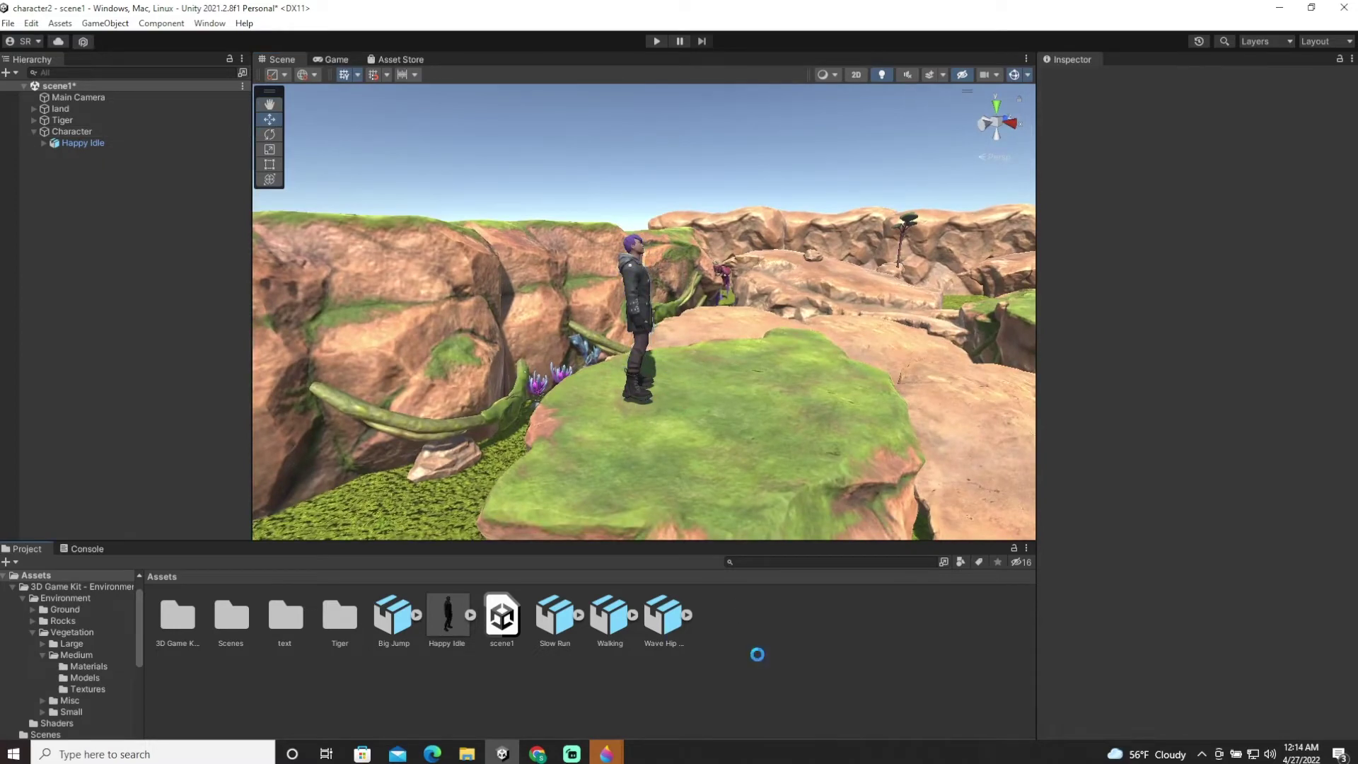
Open the Timeline window from Window > Sequencing
click(210, 23)
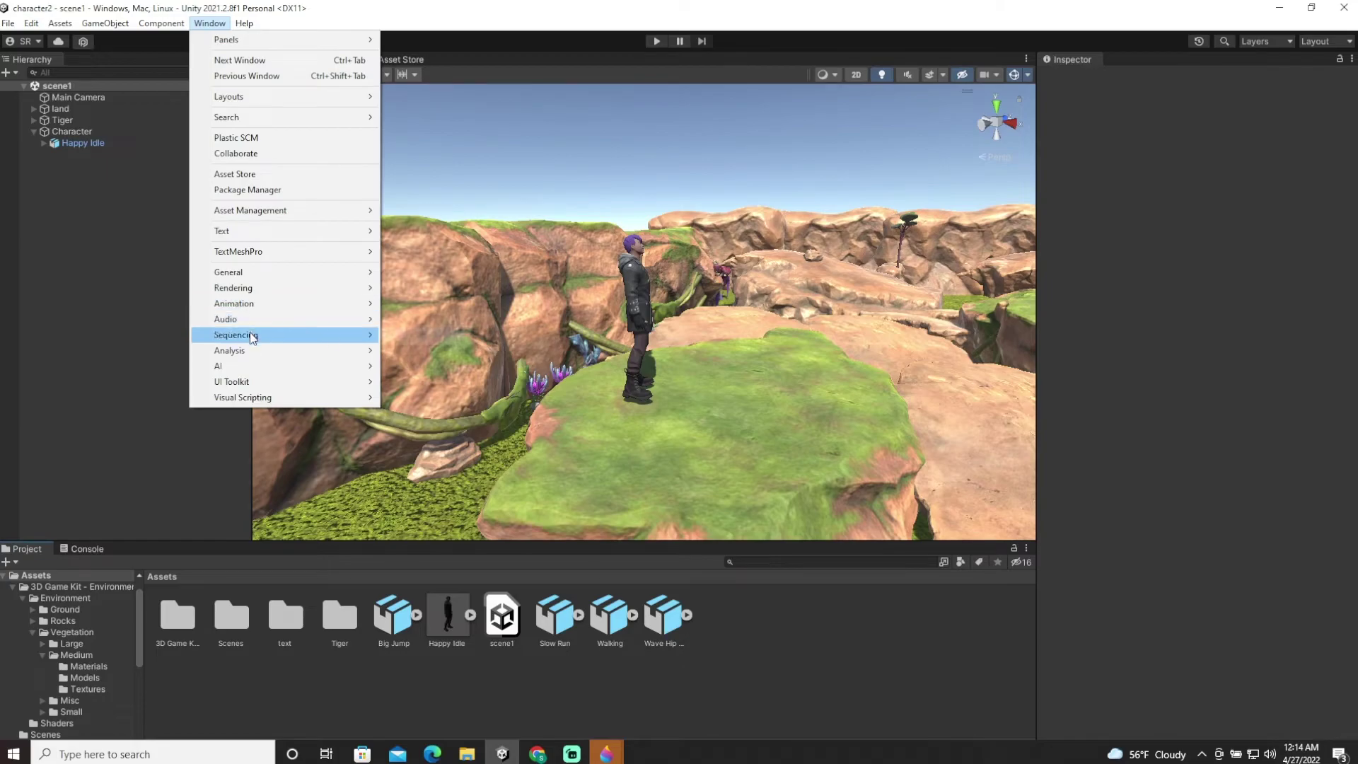
mouse_move(266, 335)
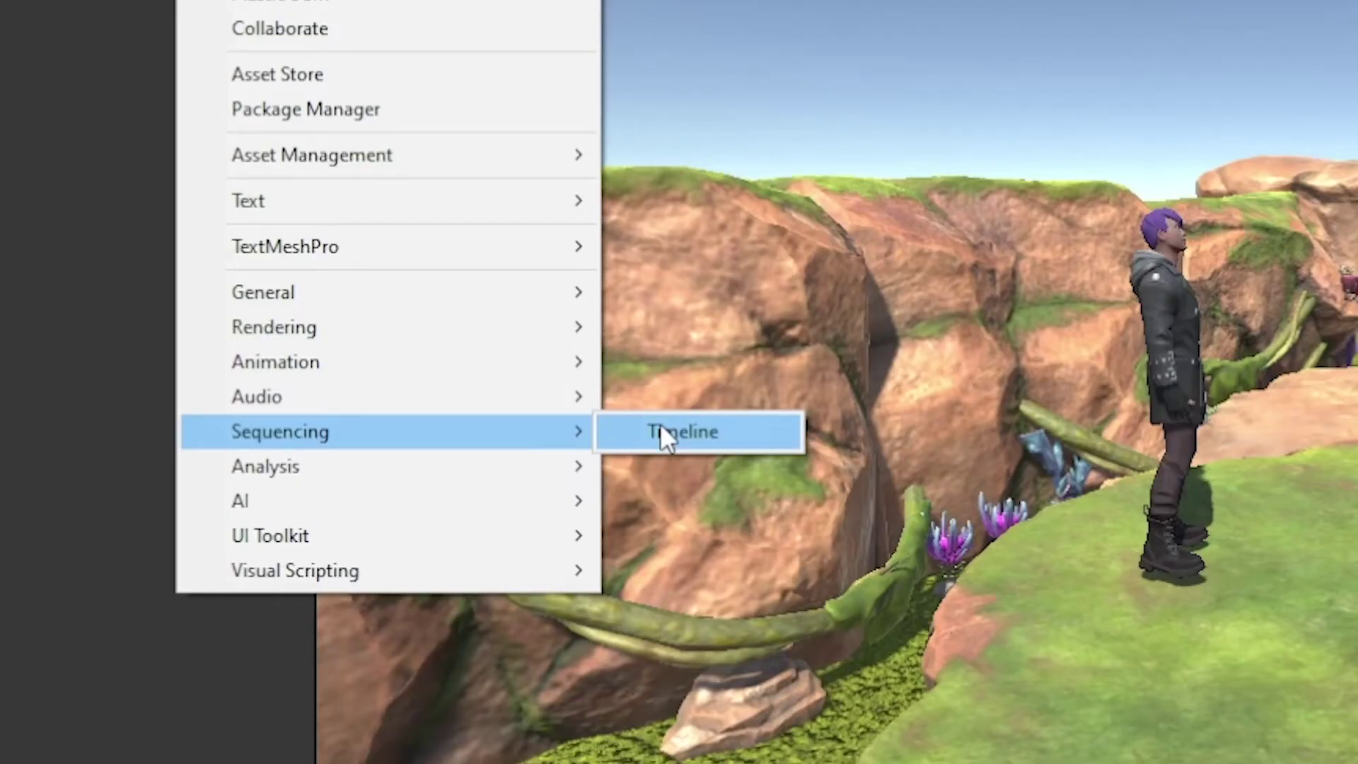
click(664, 431)
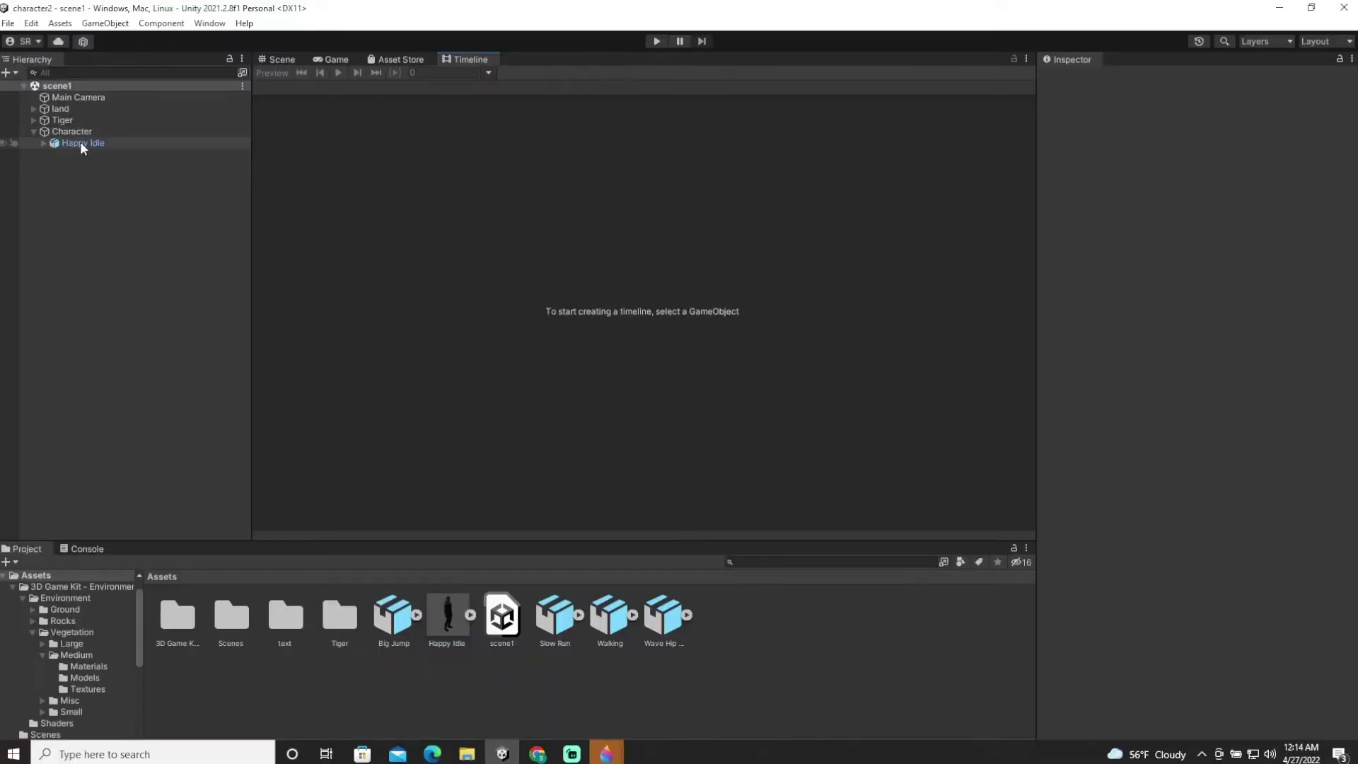
Create a timeline3 asset with a director on Happy Idle and dock the Timeline below the Scene view
click(81, 145)
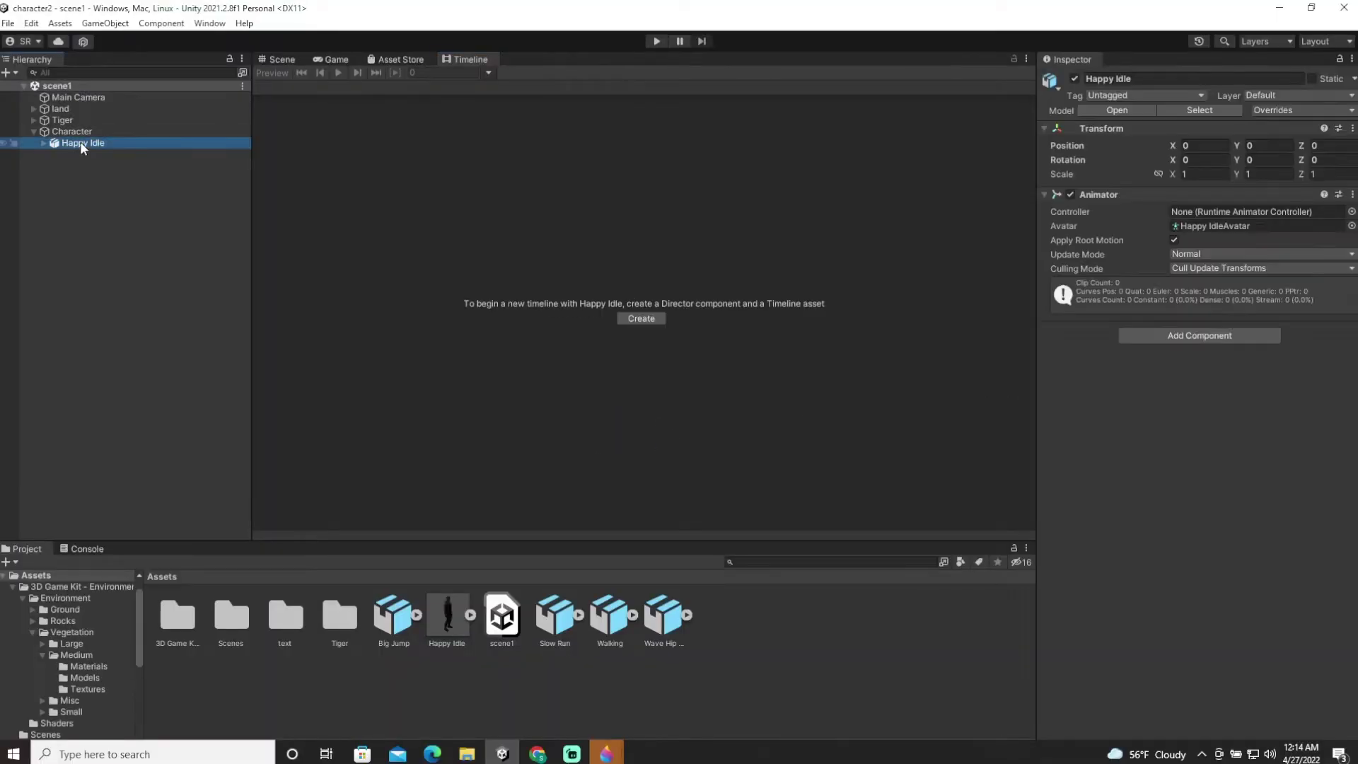
click(638, 319)
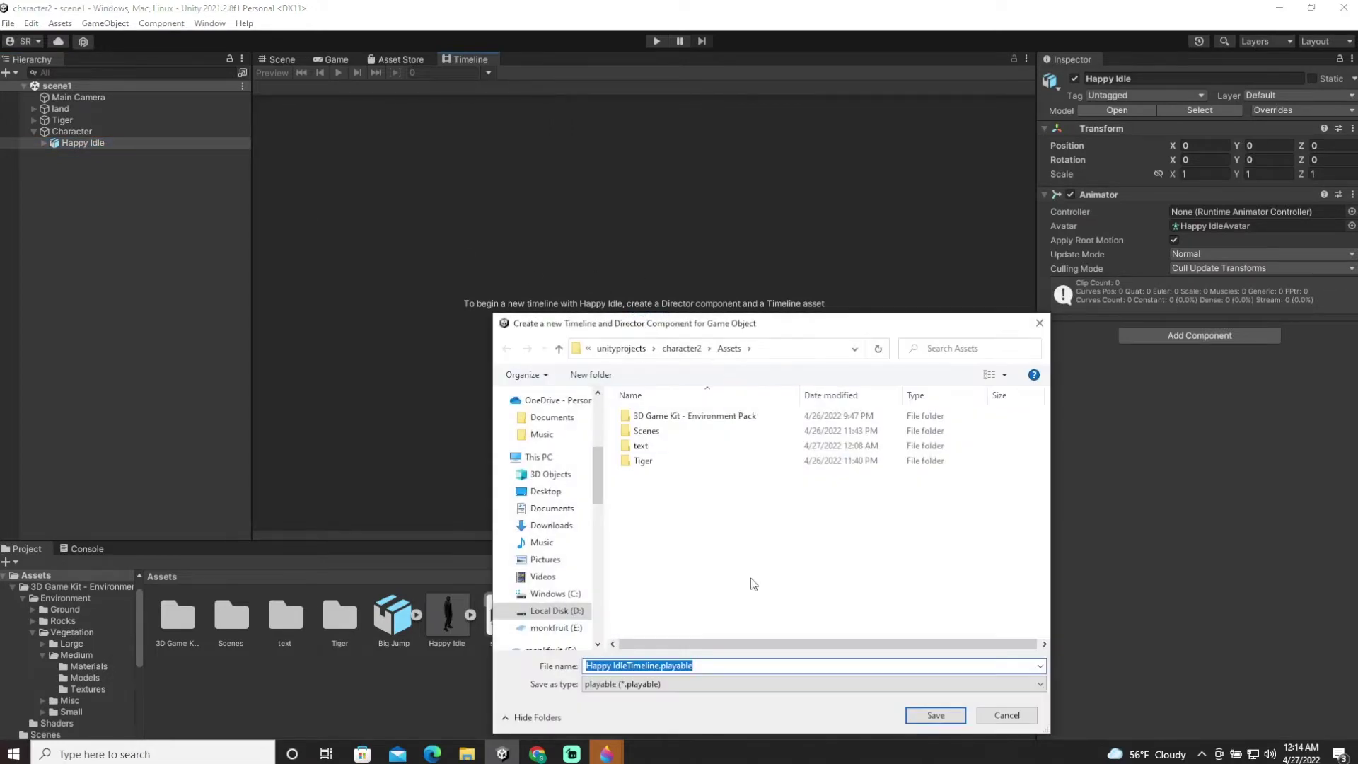
text(tim)
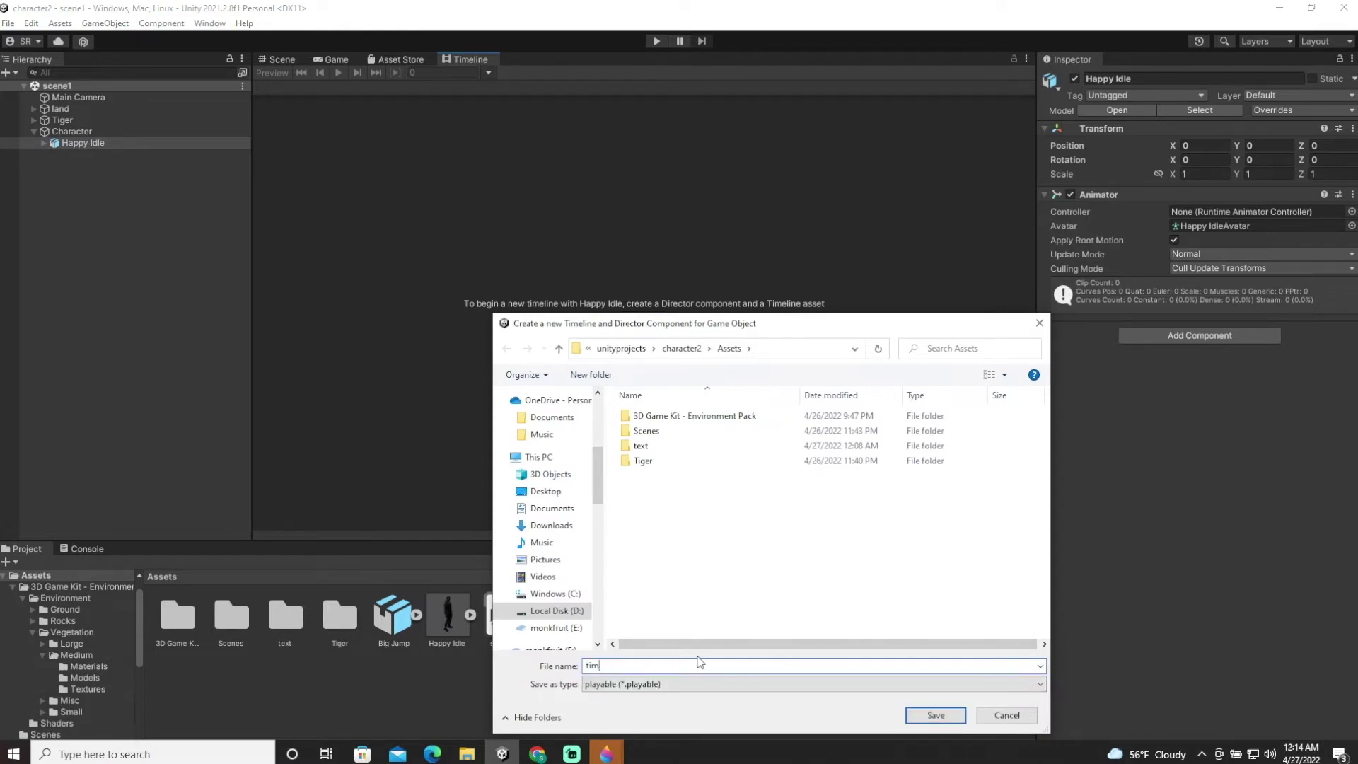
text(neline3)
key(Return)
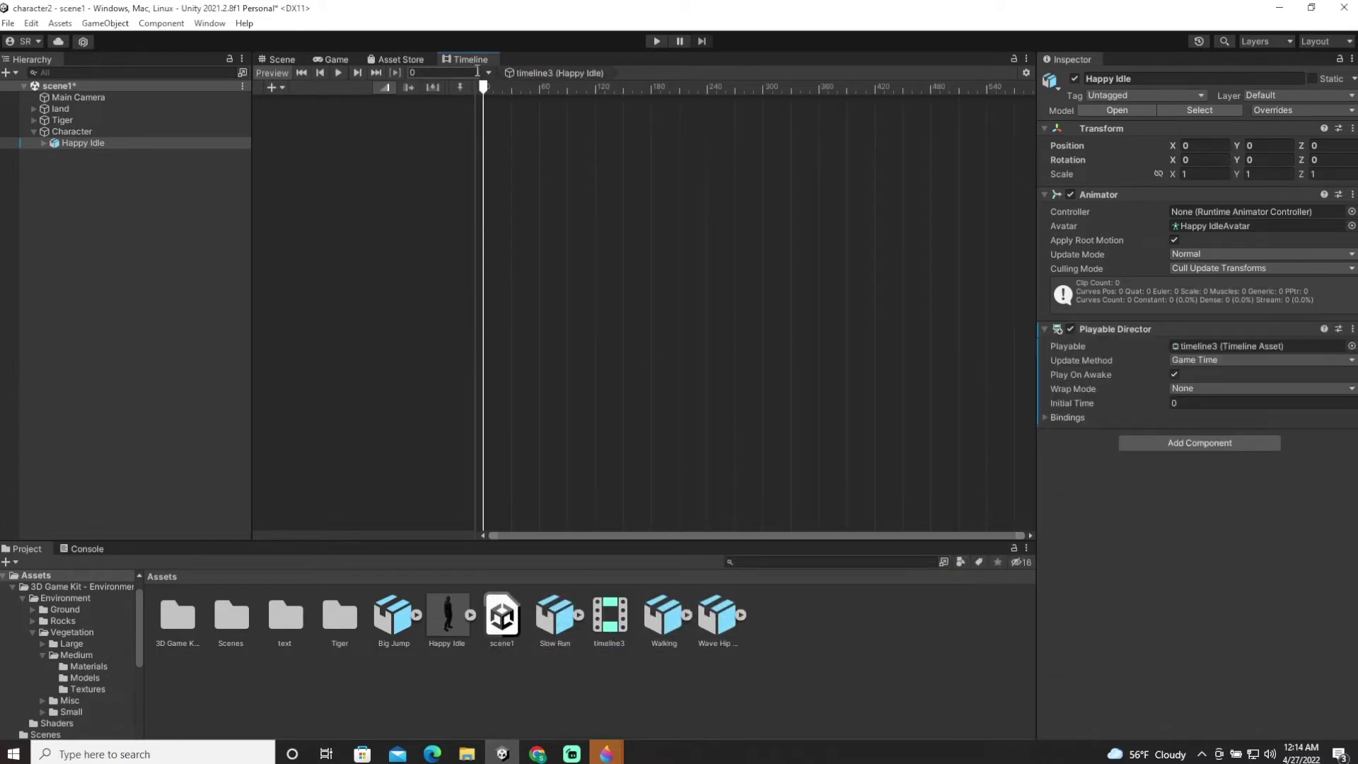
drag(469, 57, 286, 577)
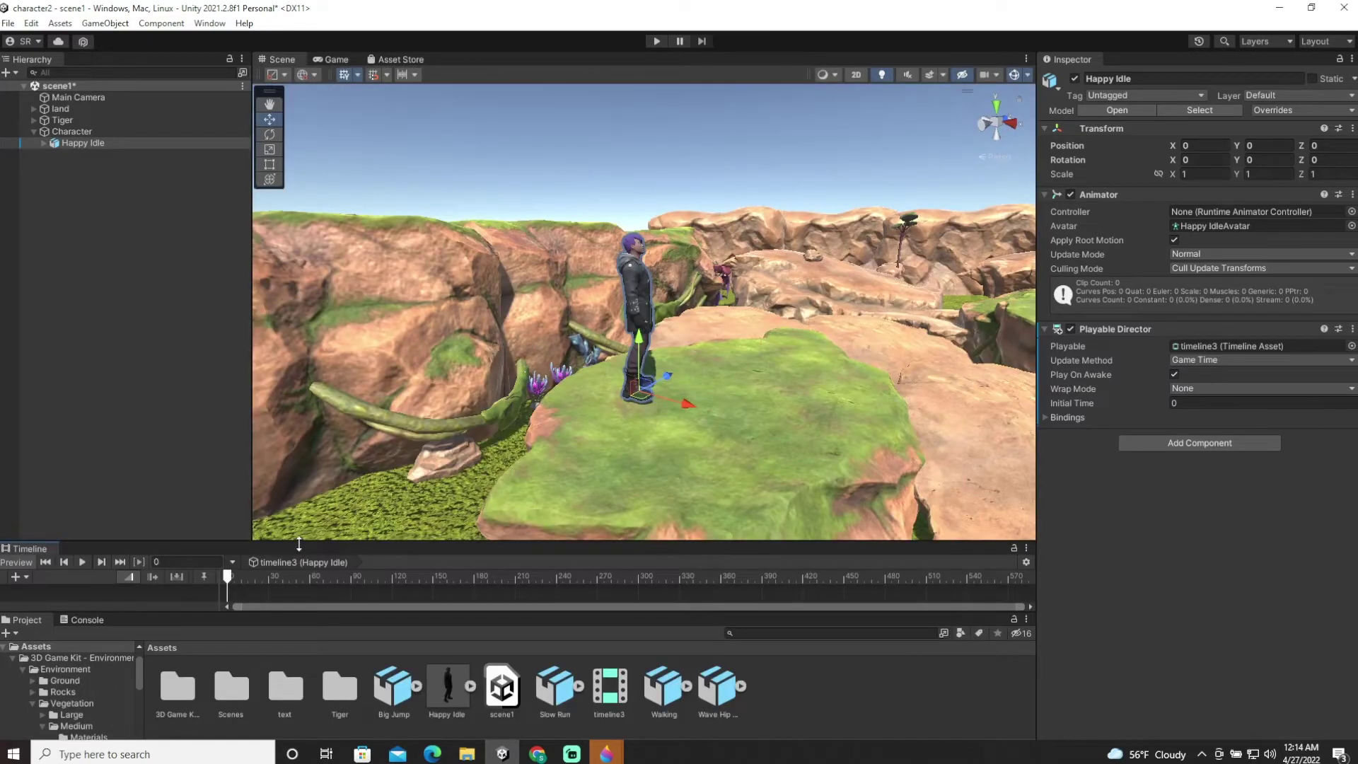
drag(299, 543, 299, 470)
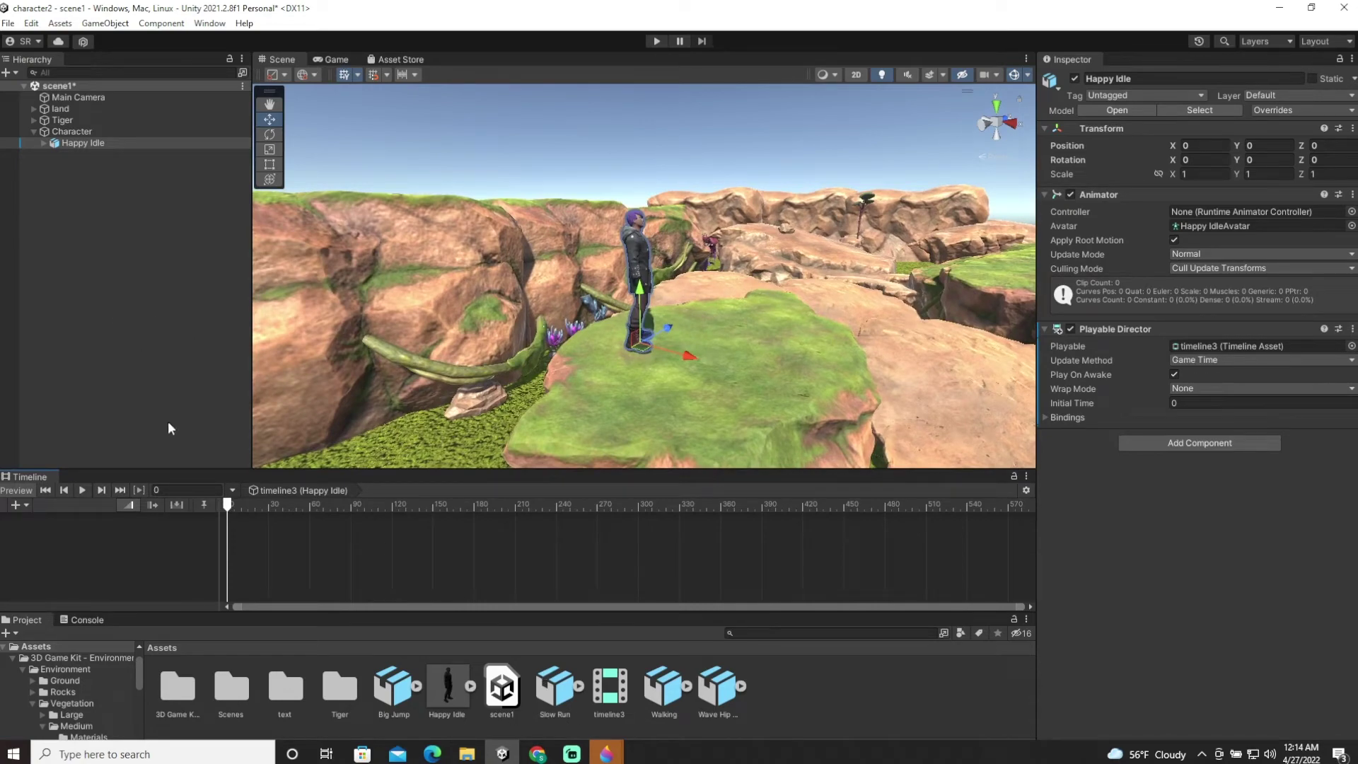
Drop Happy Idle into timeline3 and add an Animator animation track for it
mouse_move(75, 143)
mouse_down()
mouse_move(86, 216)
mouse_move(71, 157)
mouse_up()
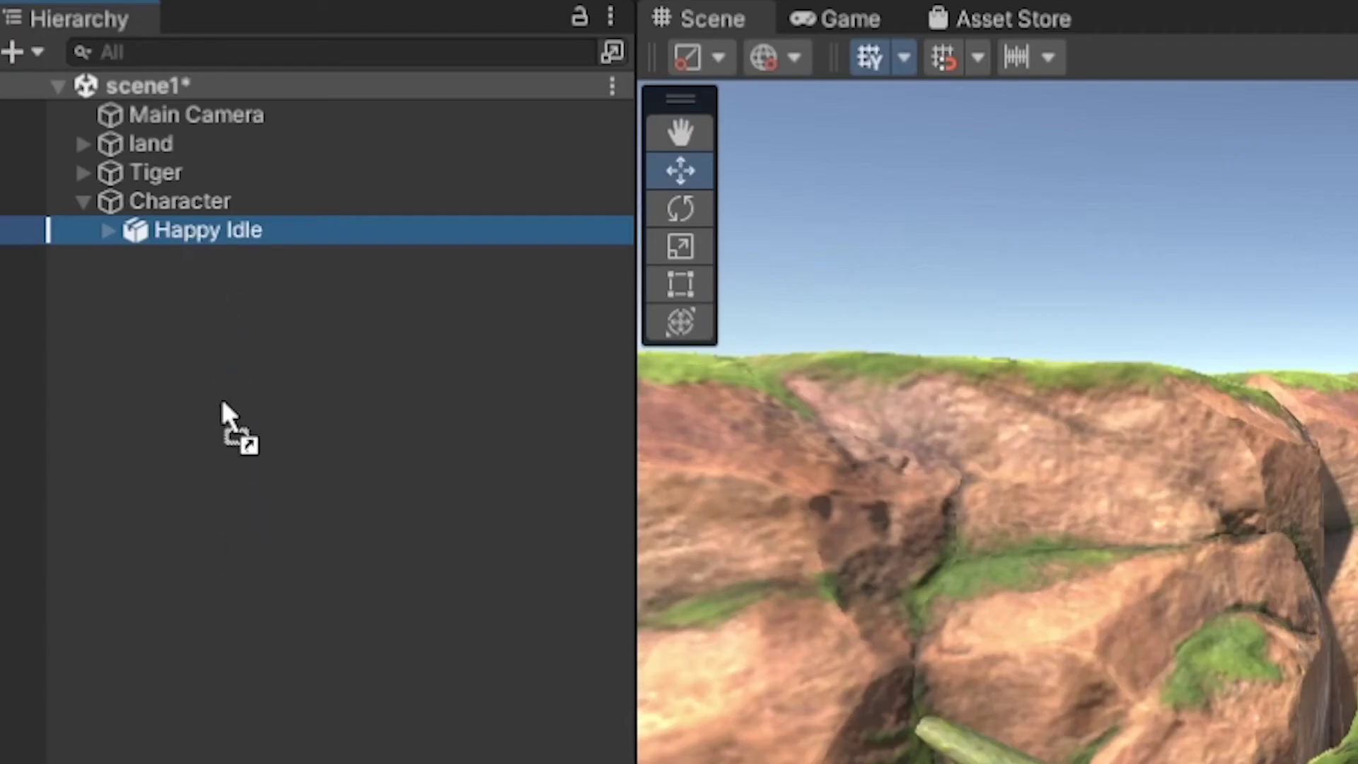
drag(183, 269, 102, 537)
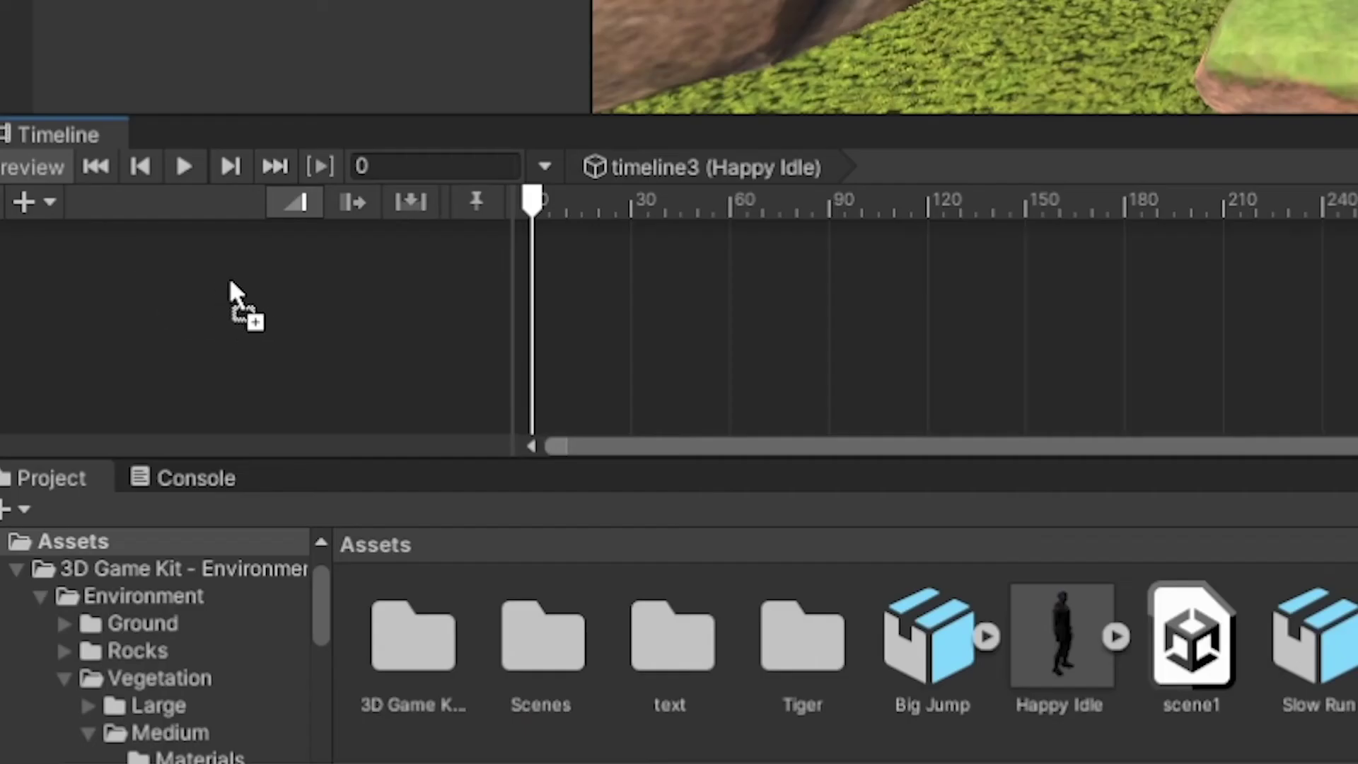
drag(230, 281, 231, 280)
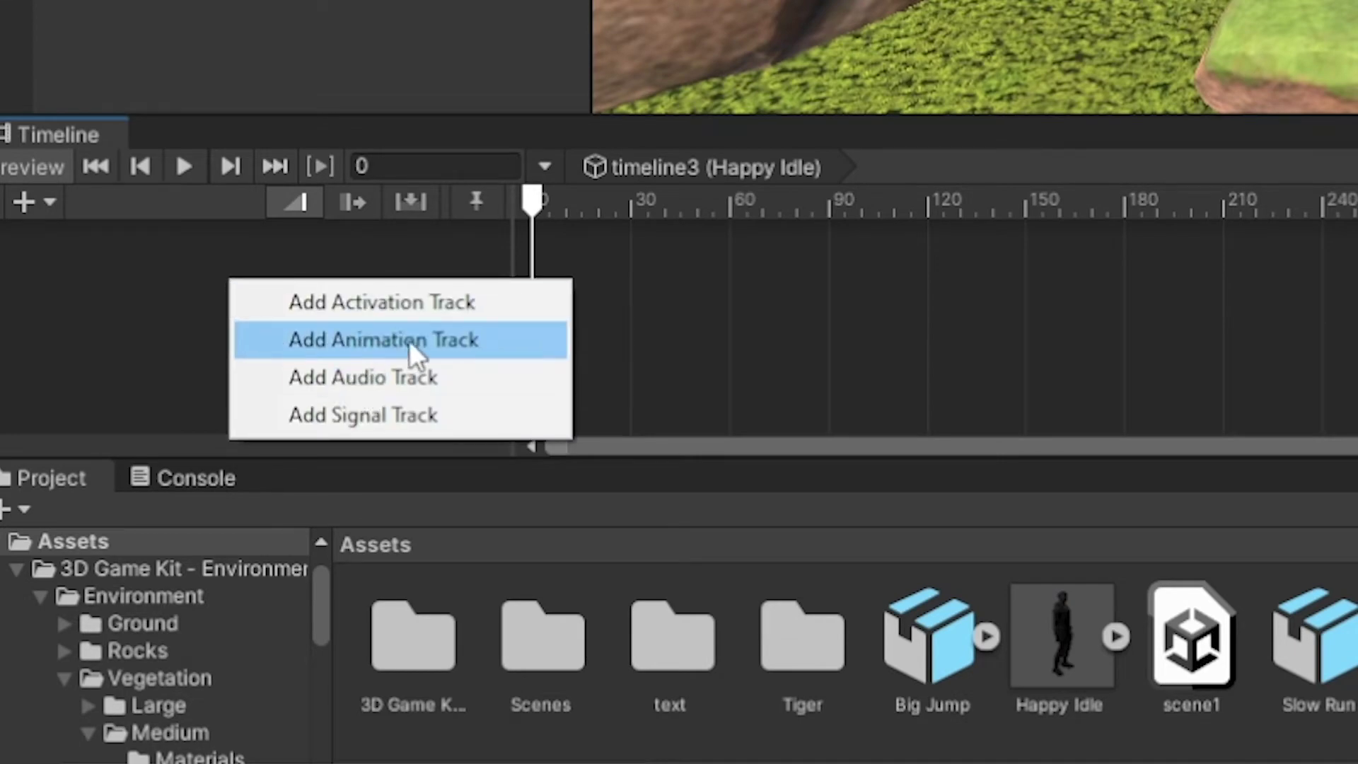
click(409, 341)
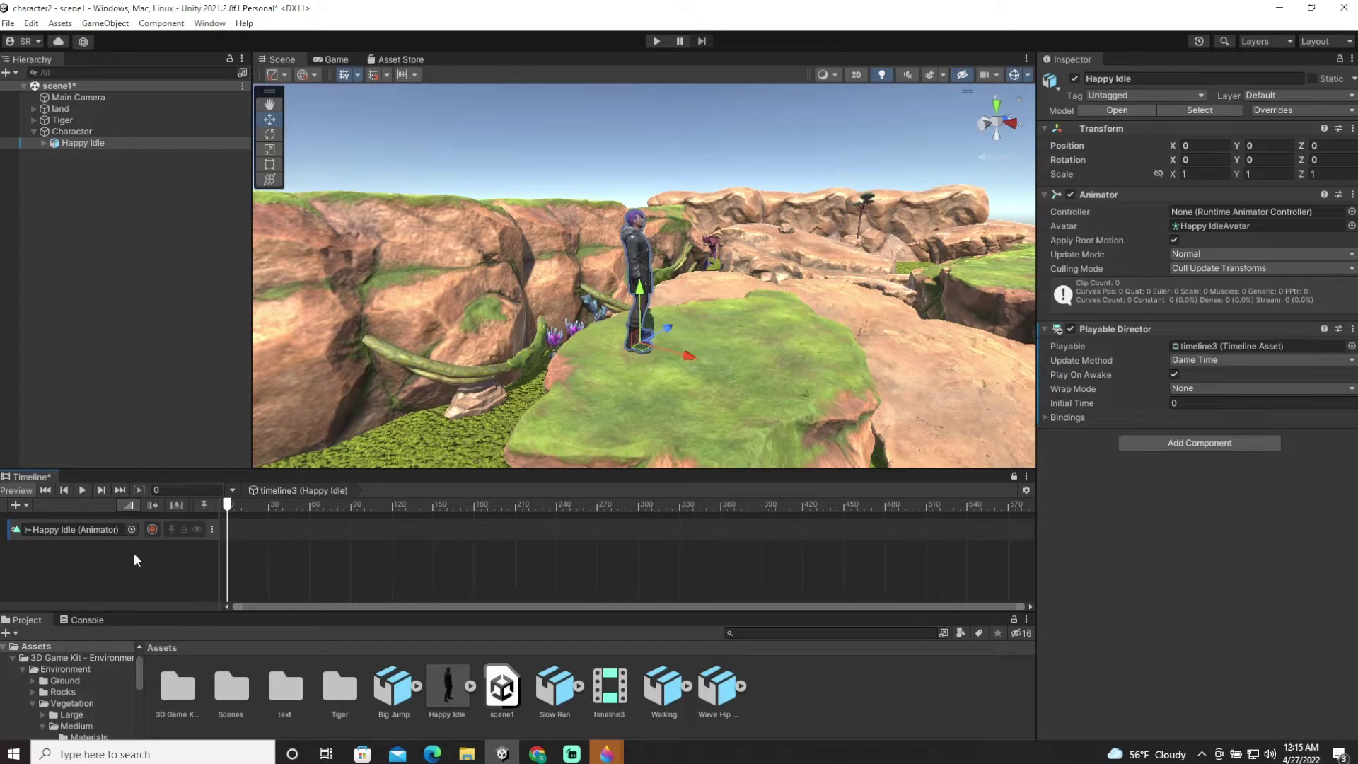
Add the idle animation clip to the Happy Idle track via Add From Animation Clip
click(295, 551)
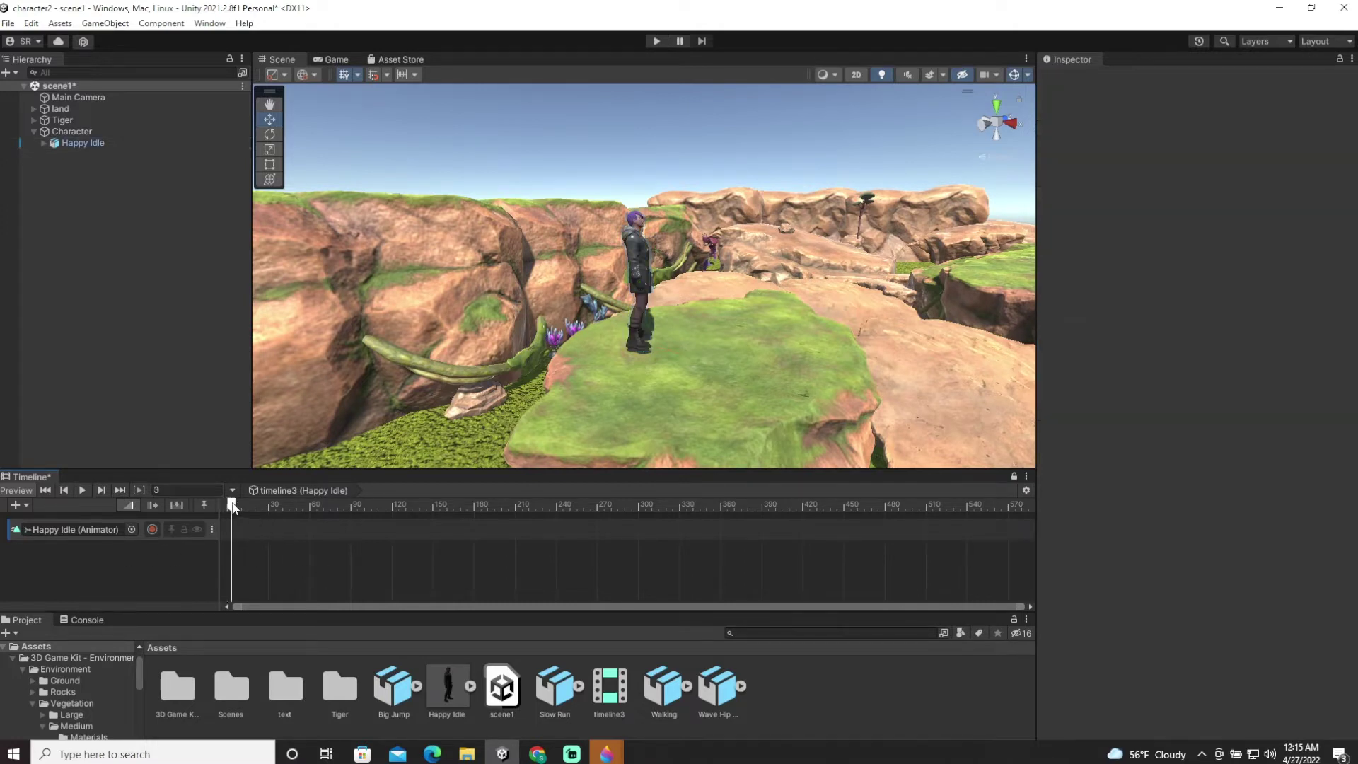
mouse_move(231, 503)
mouse_down()
mouse_move(331, 504)
mouse_move(198, 502)
mouse_move(223, 511)
mouse_up()
scroll(665, 298, up, 3)
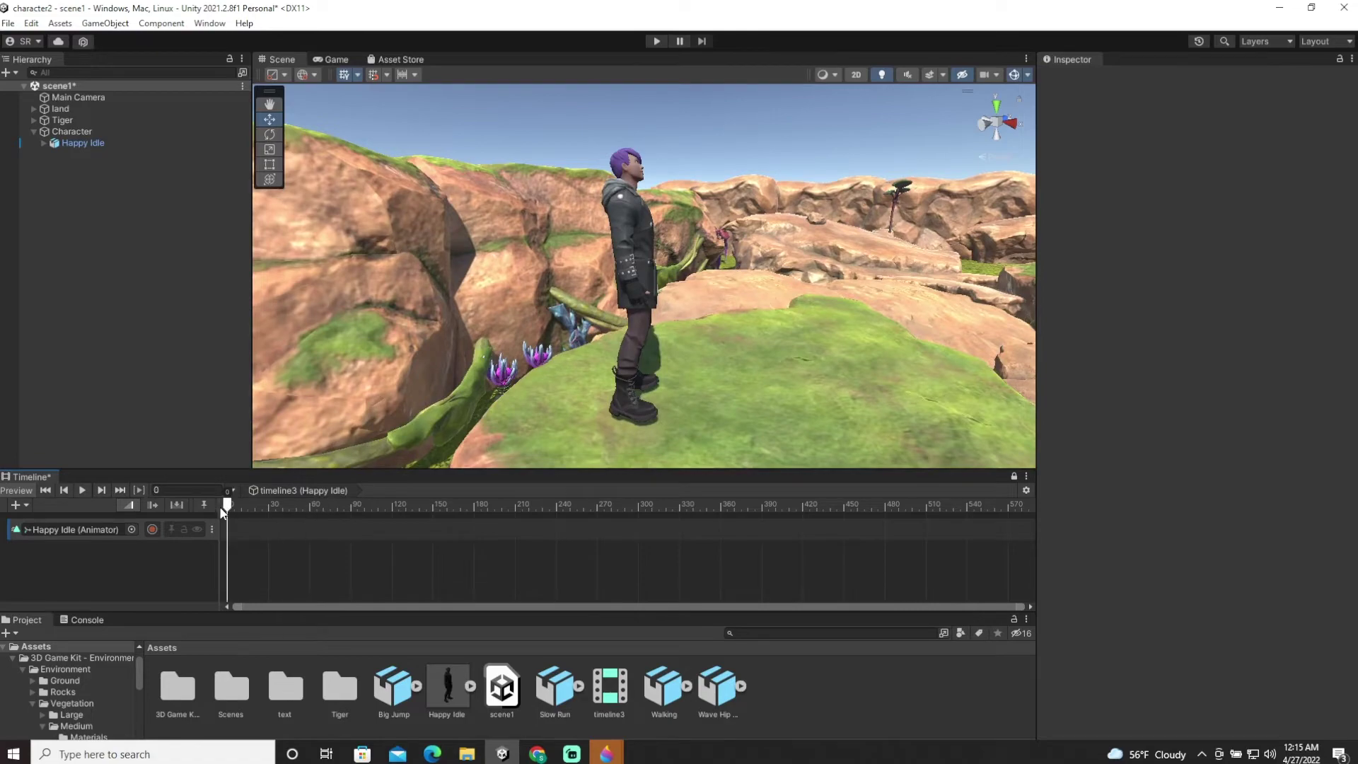
right_click(266, 528)
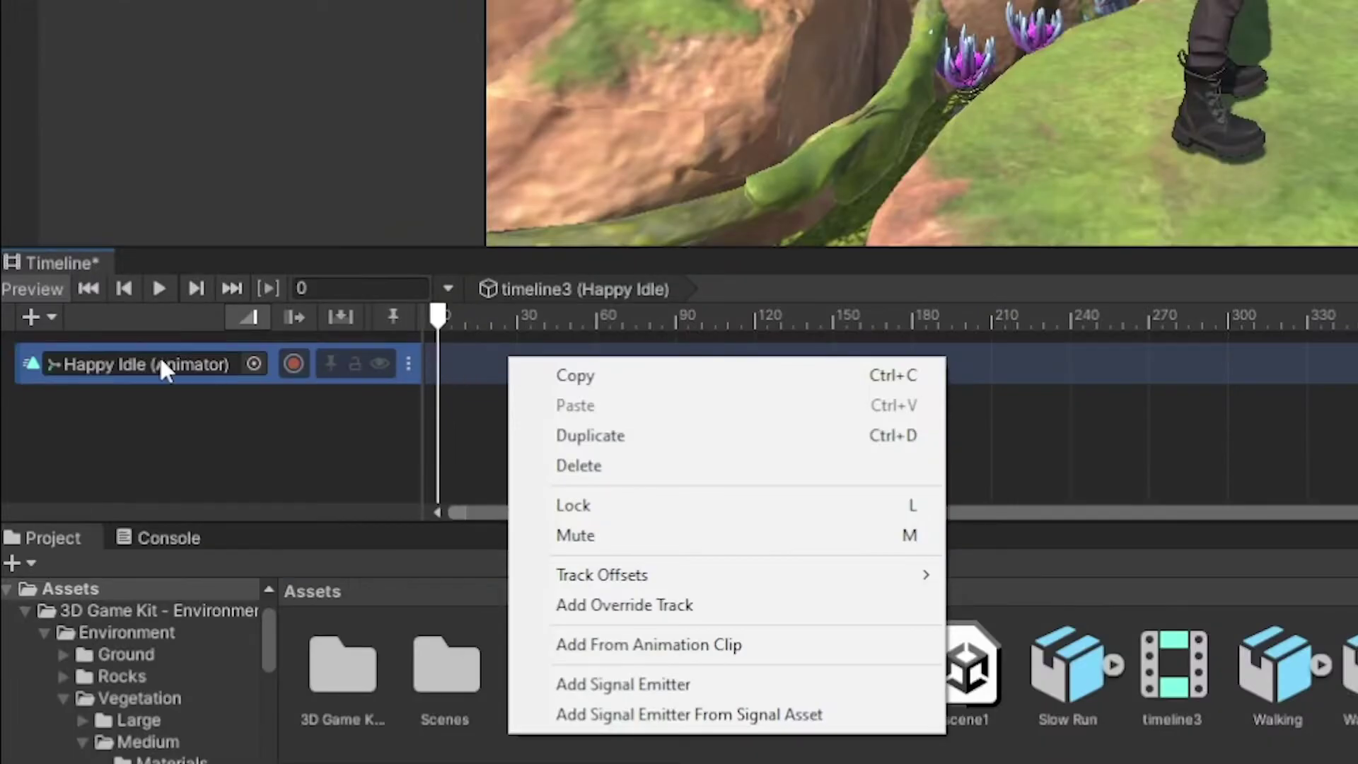
click(1059, 394)
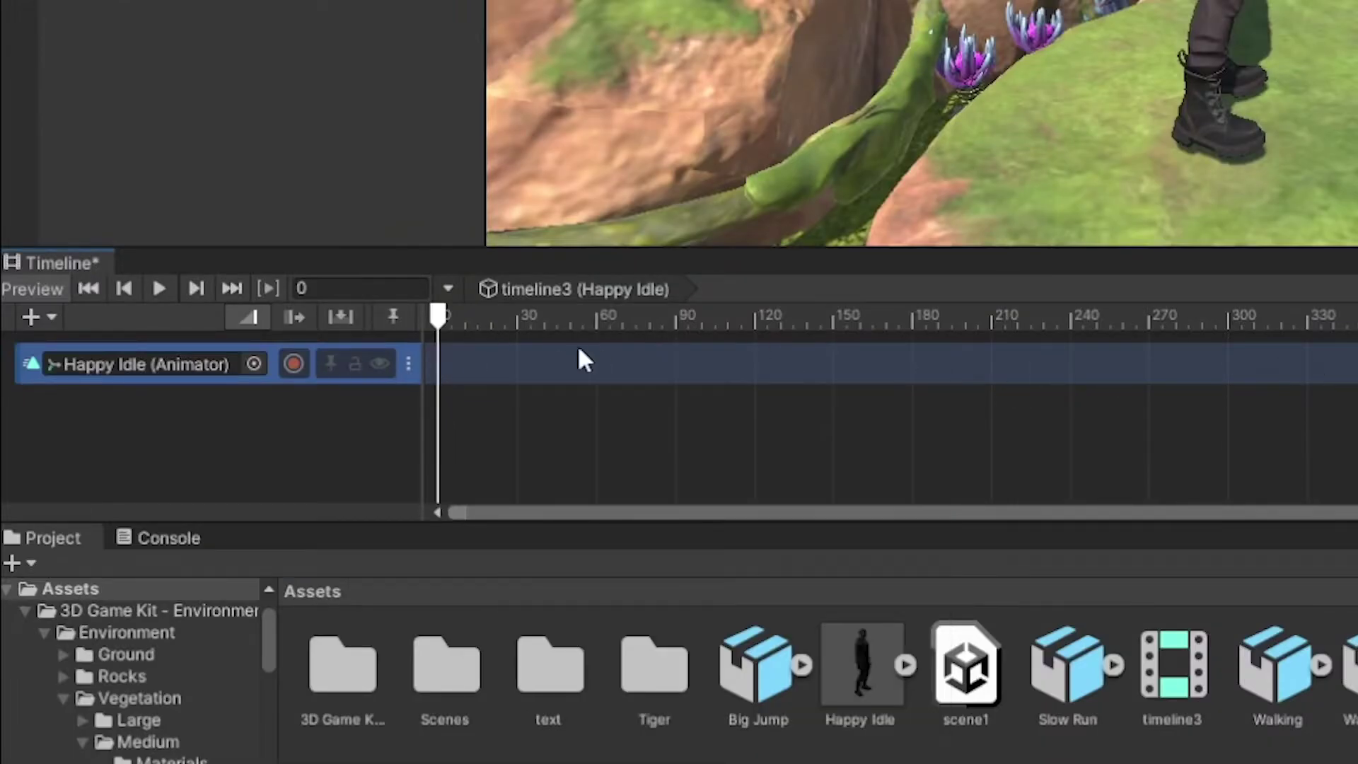
right_click(523, 378)
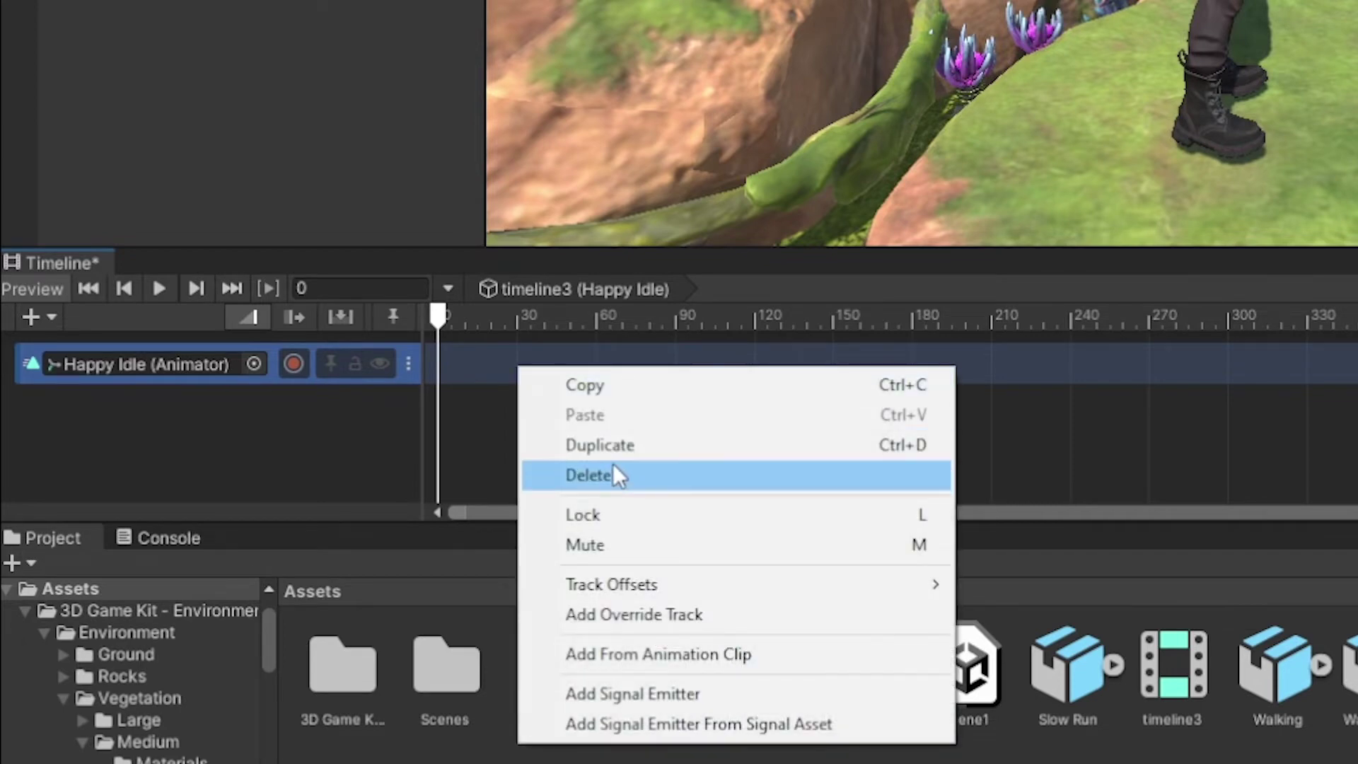
click(699, 661)
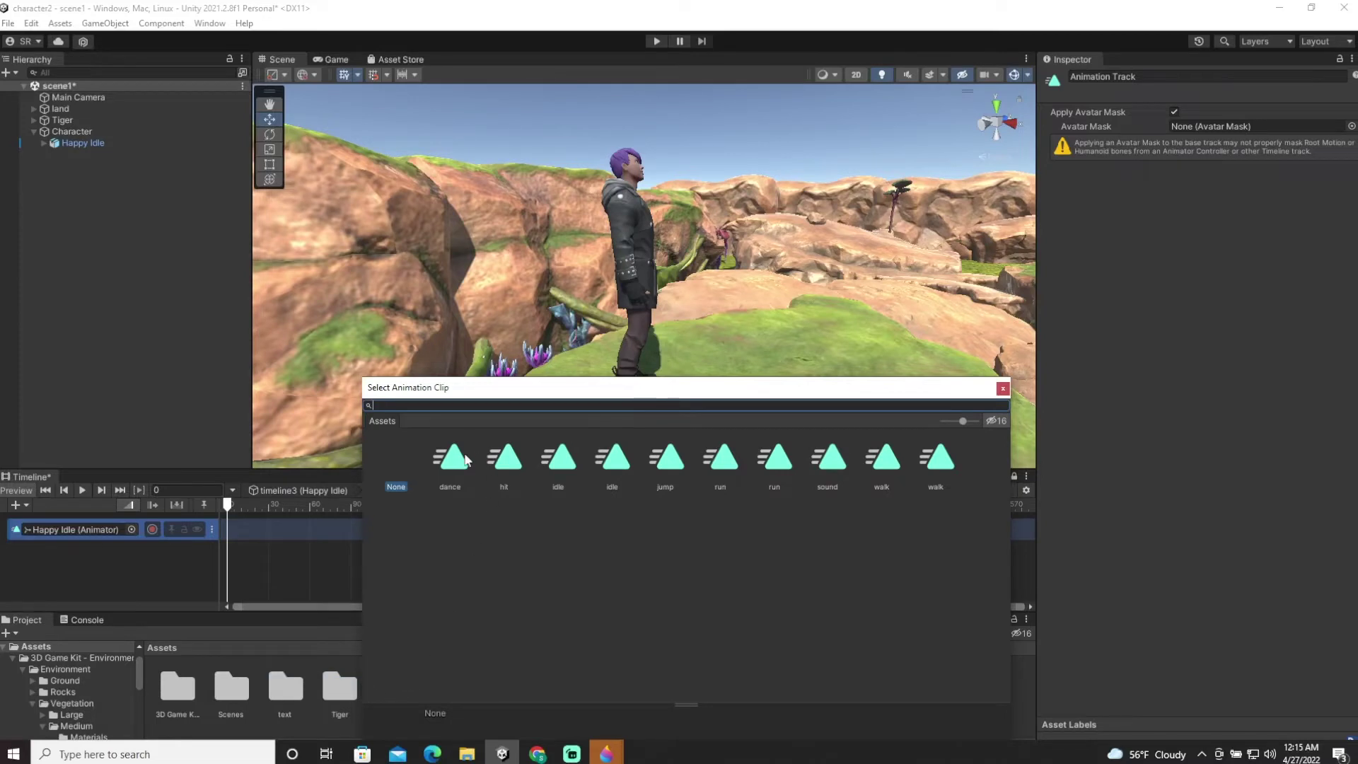
click(561, 463)
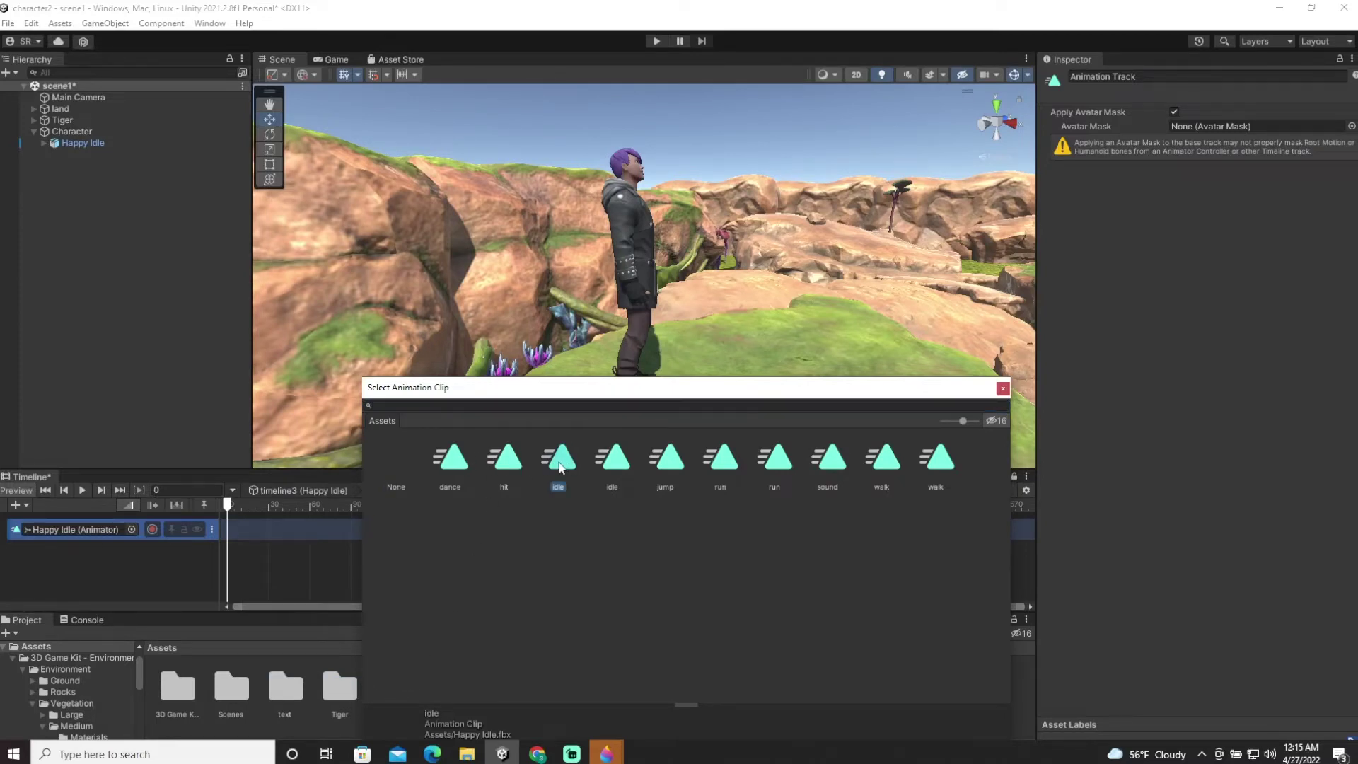
double_click(560, 461)
Lengthen the idle clip to end at frame 244 and preview it
drag(435, 511, 523, 535)
drag(651, 535, 830, 535)
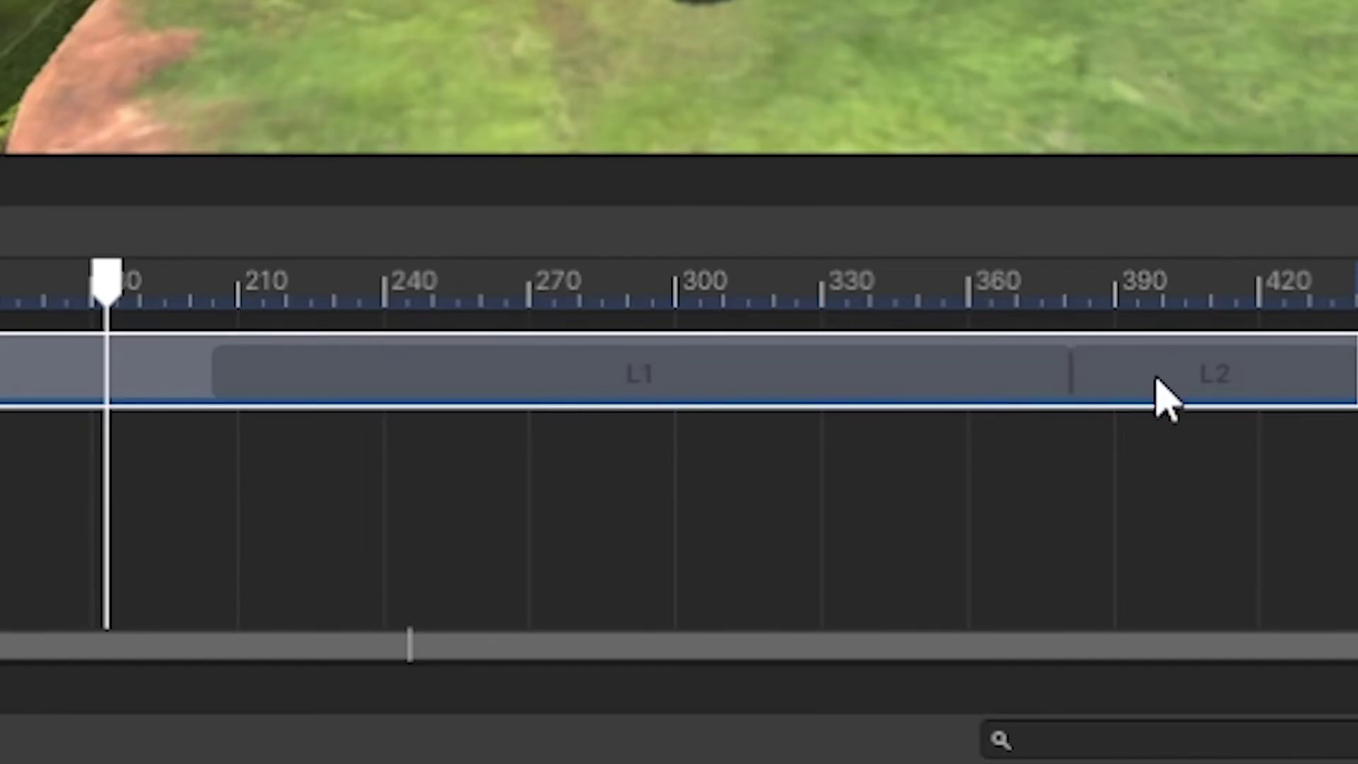
drag(1343, 367, 408, 340)
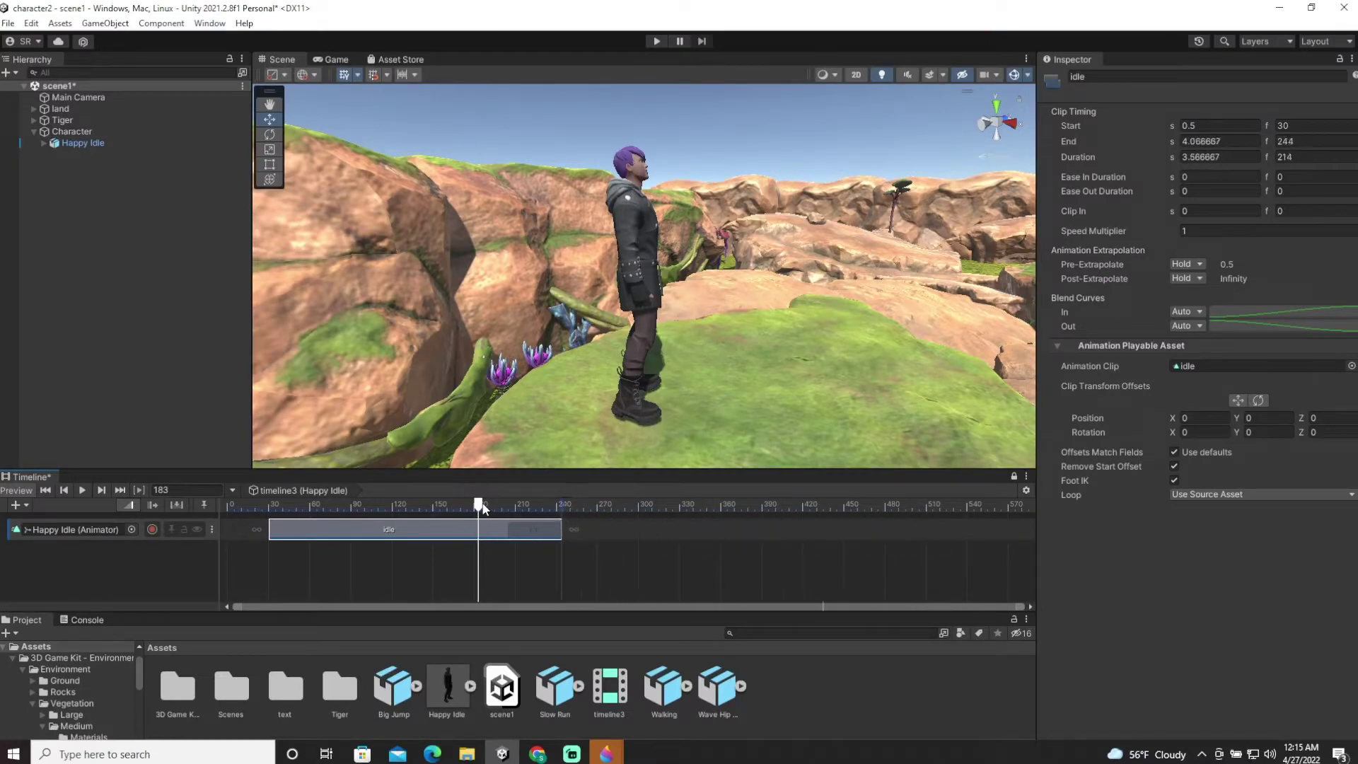
drag(482, 506, 557, 514)
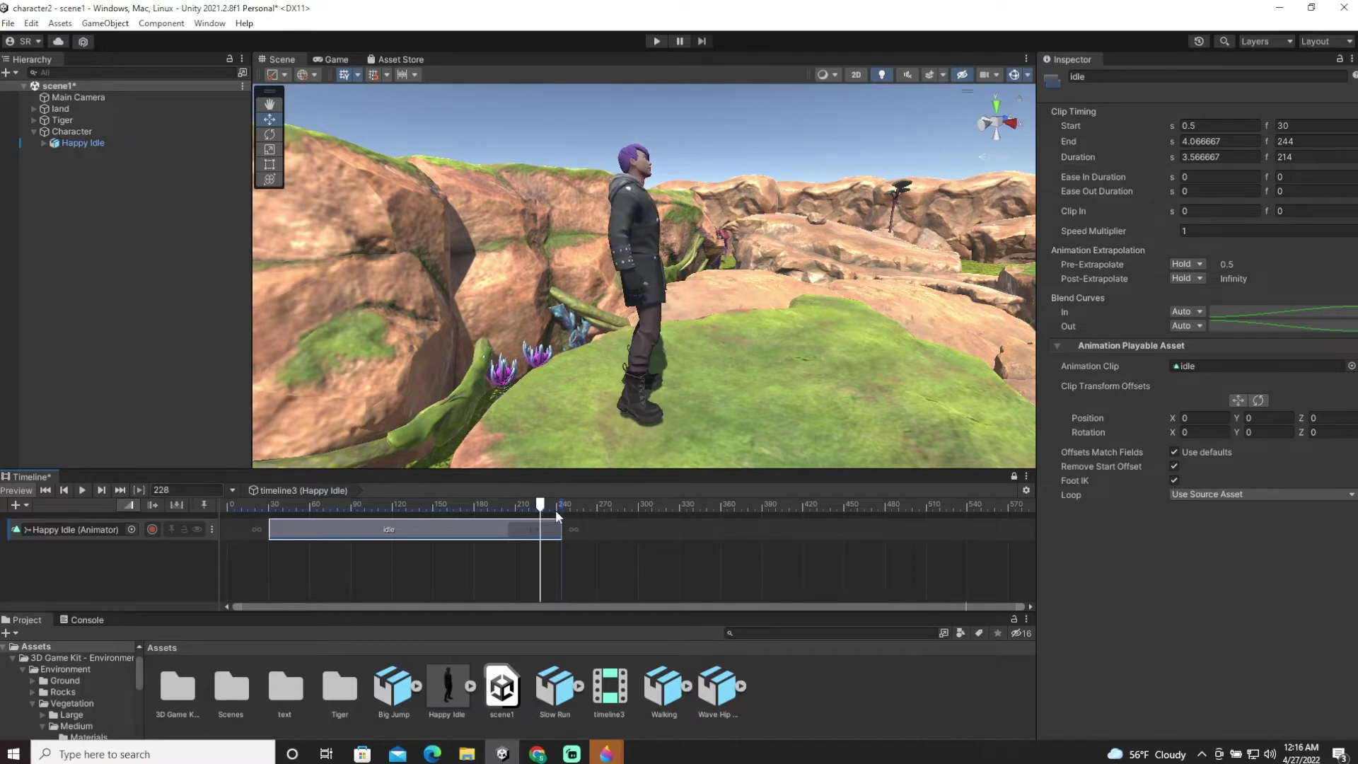
Add the Walking walk clip to the track starting at frame 244
right_click(638, 529)
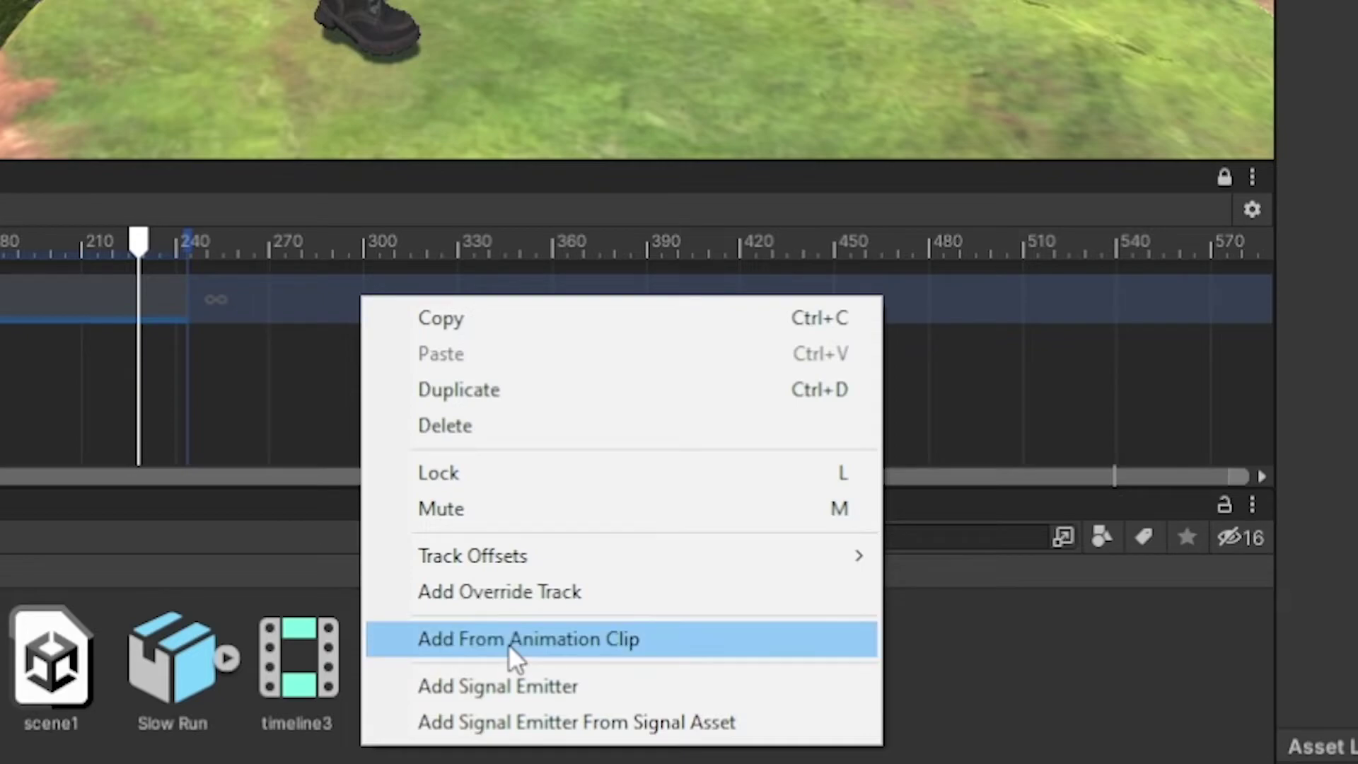
click(587, 642)
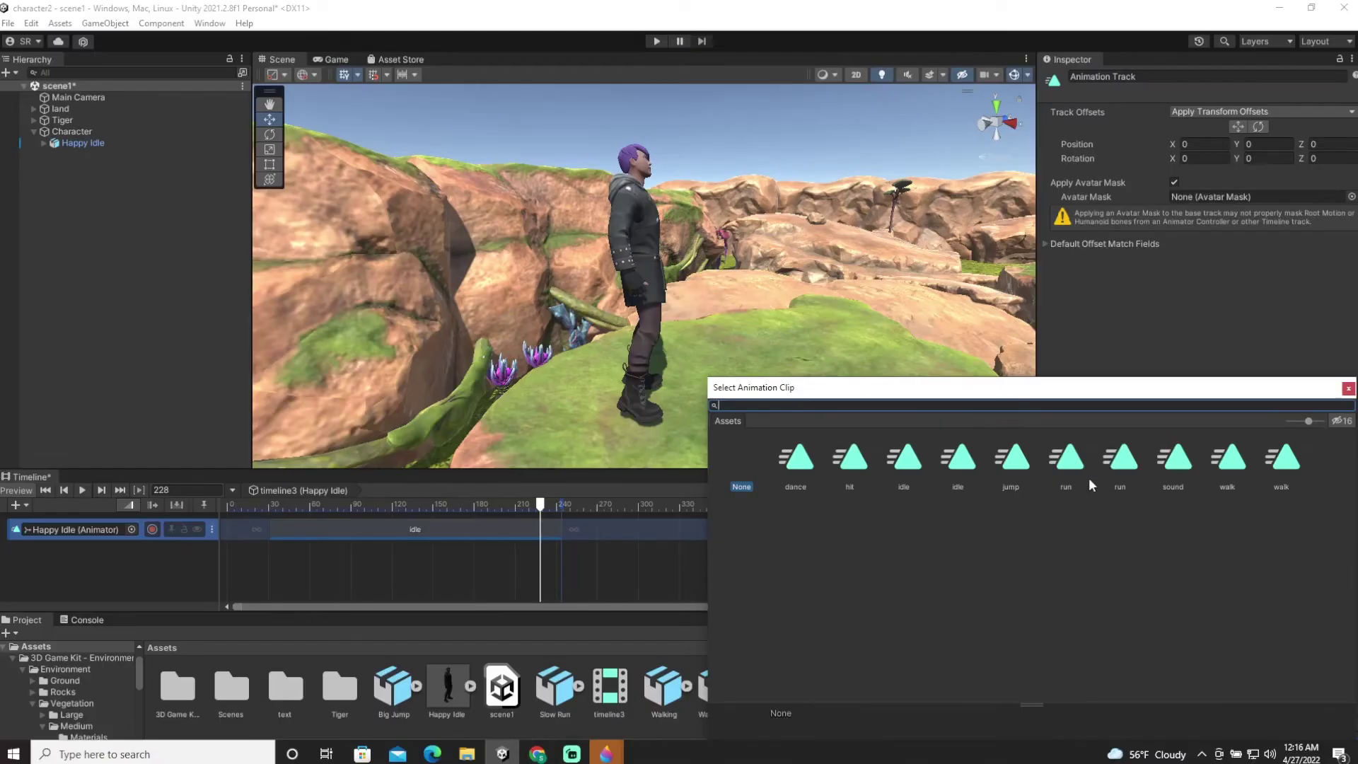
click(1231, 458)
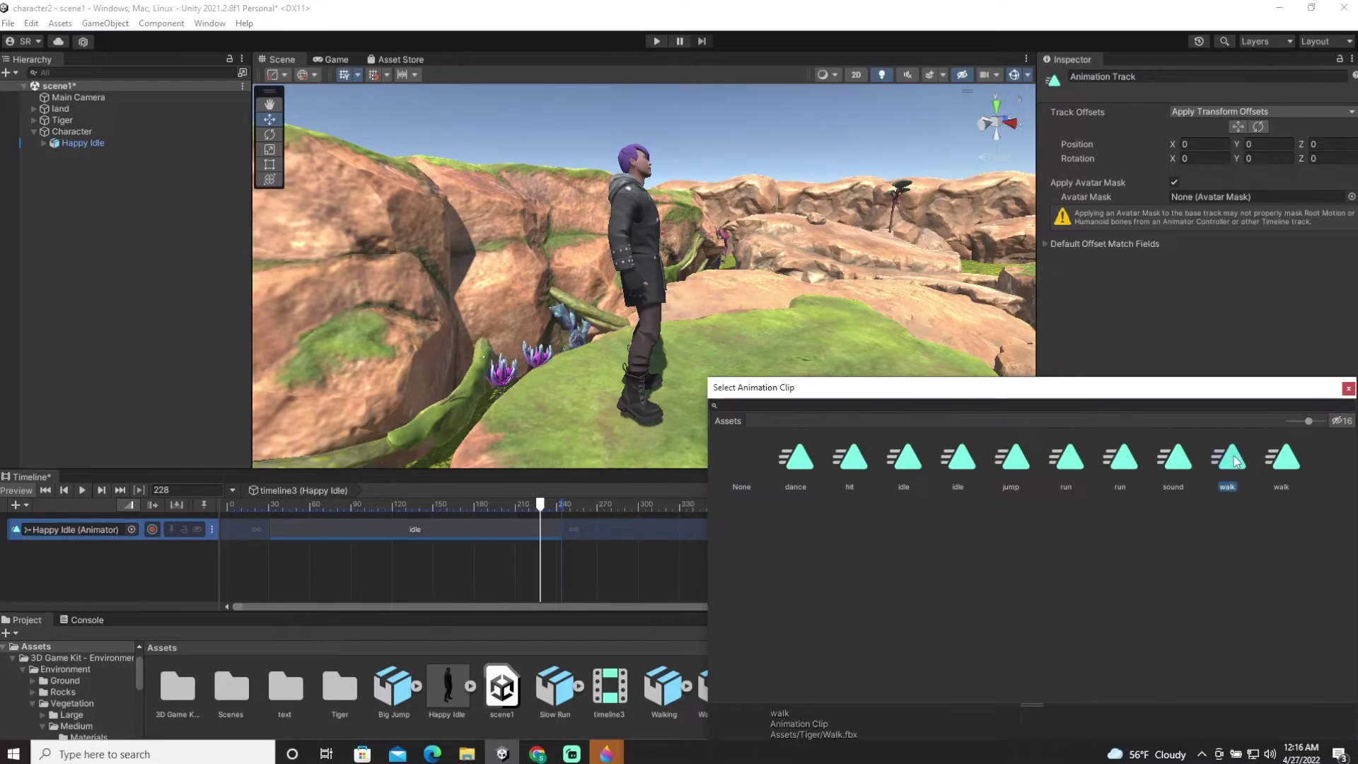
click(1292, 463)
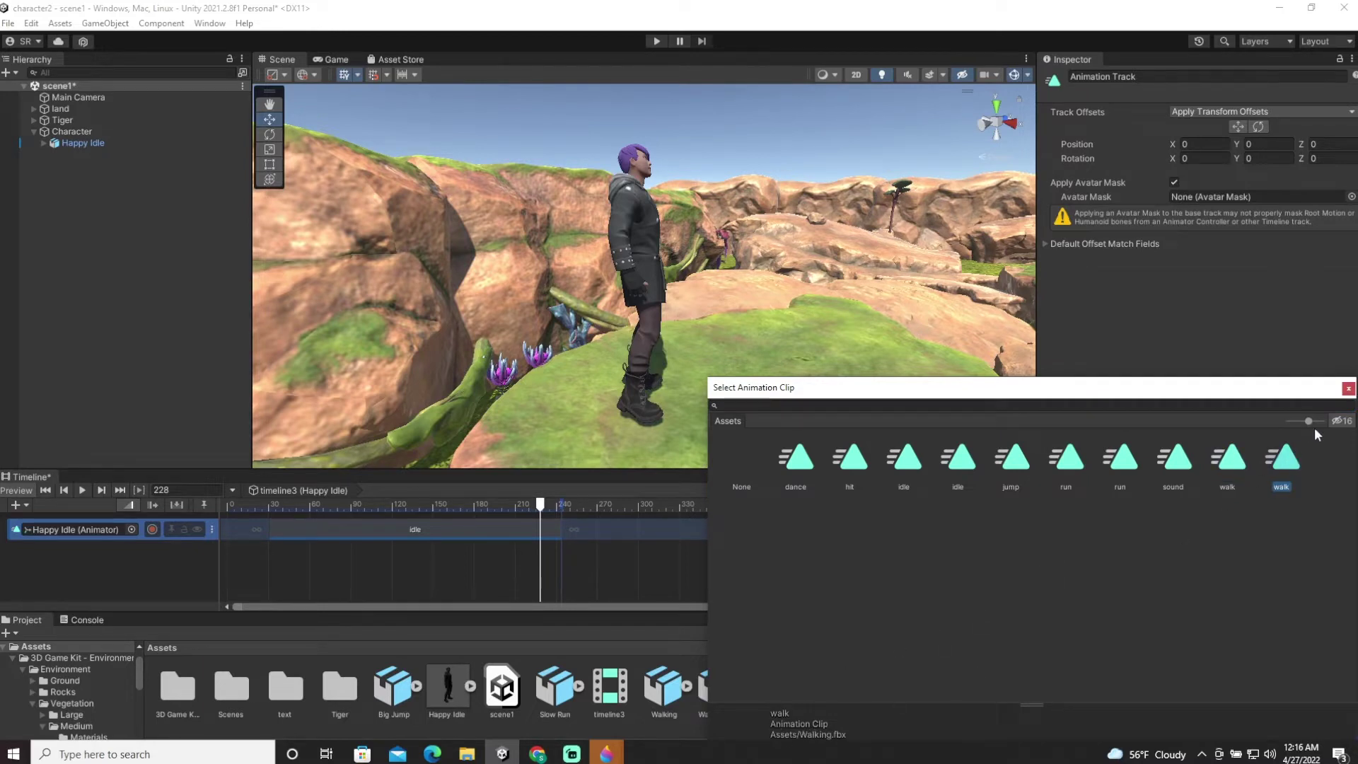
double_click(1283, 459)
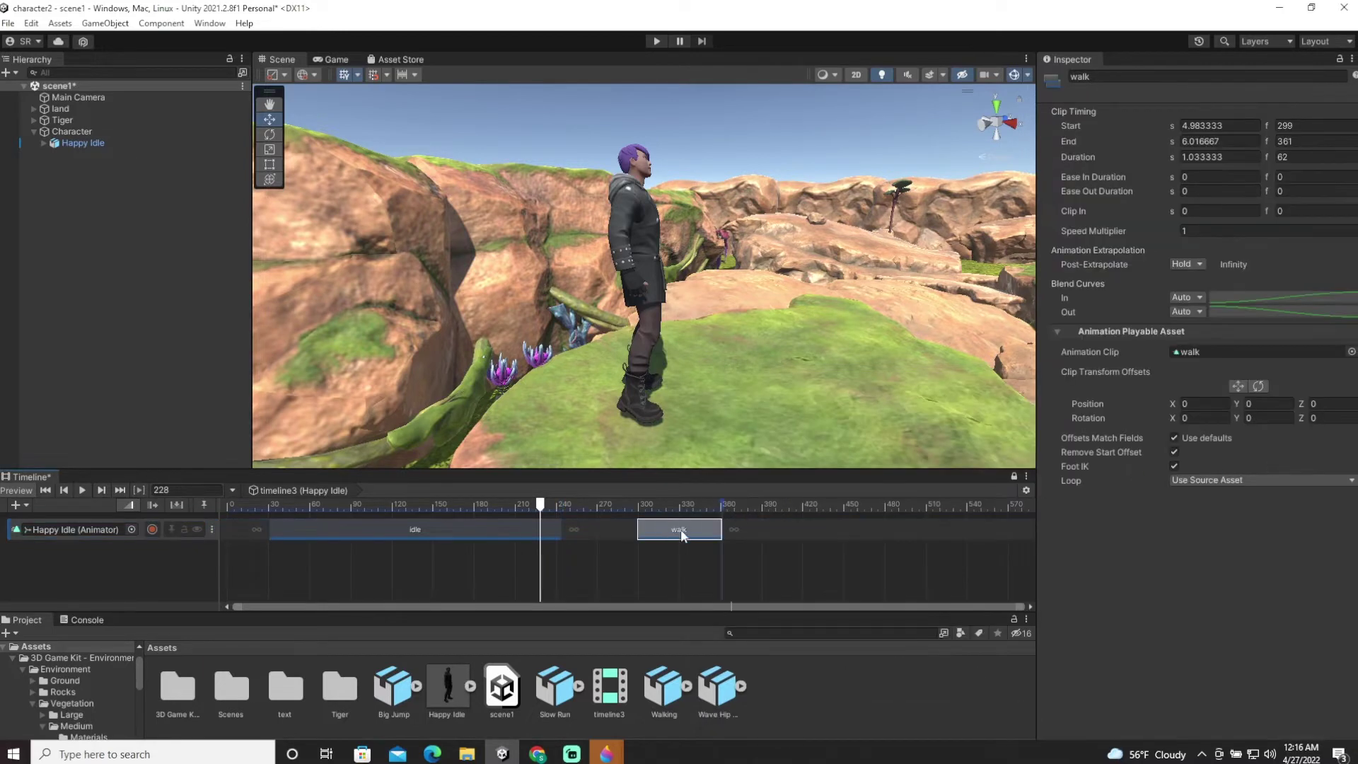
drag(682, 528, 594, 512)
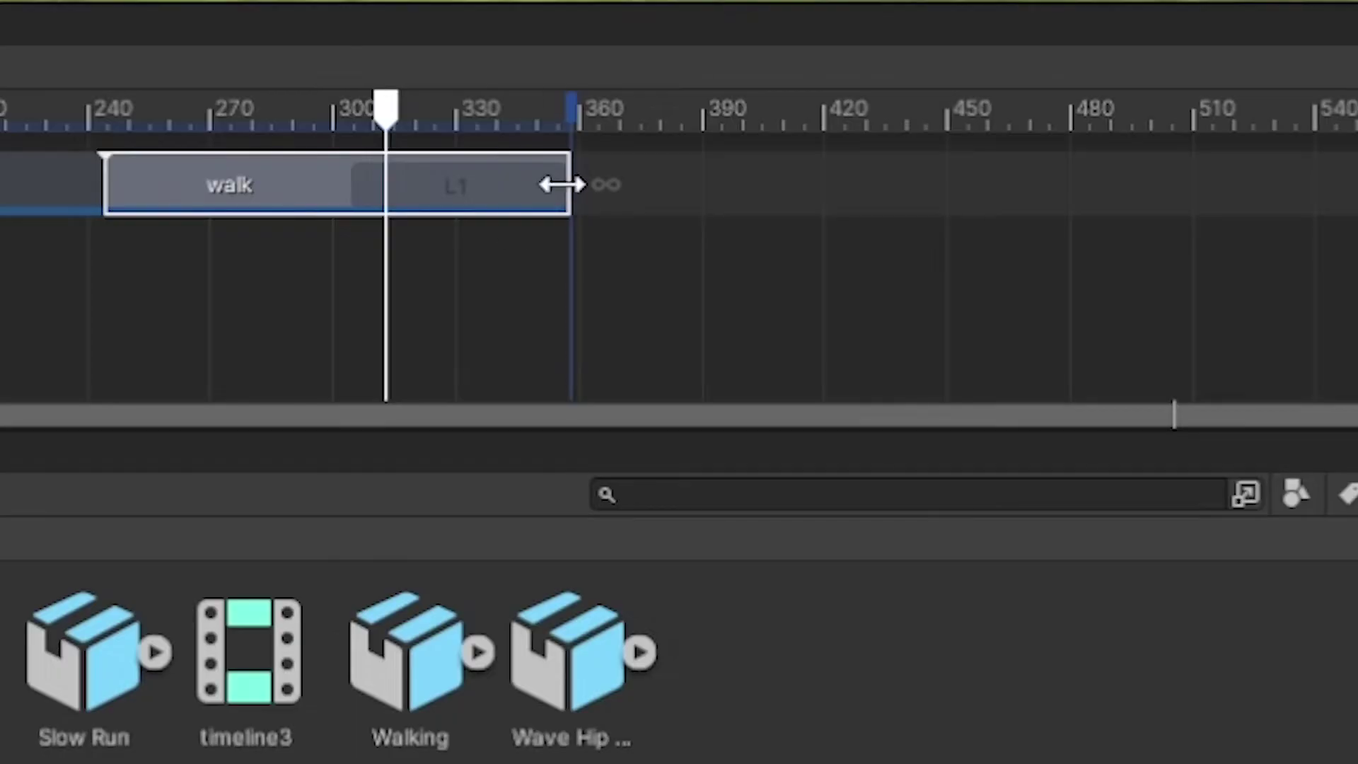
Adjust the walk clip's length while previewing so it ends around frame 345
drag(716, 528, 879, 538)
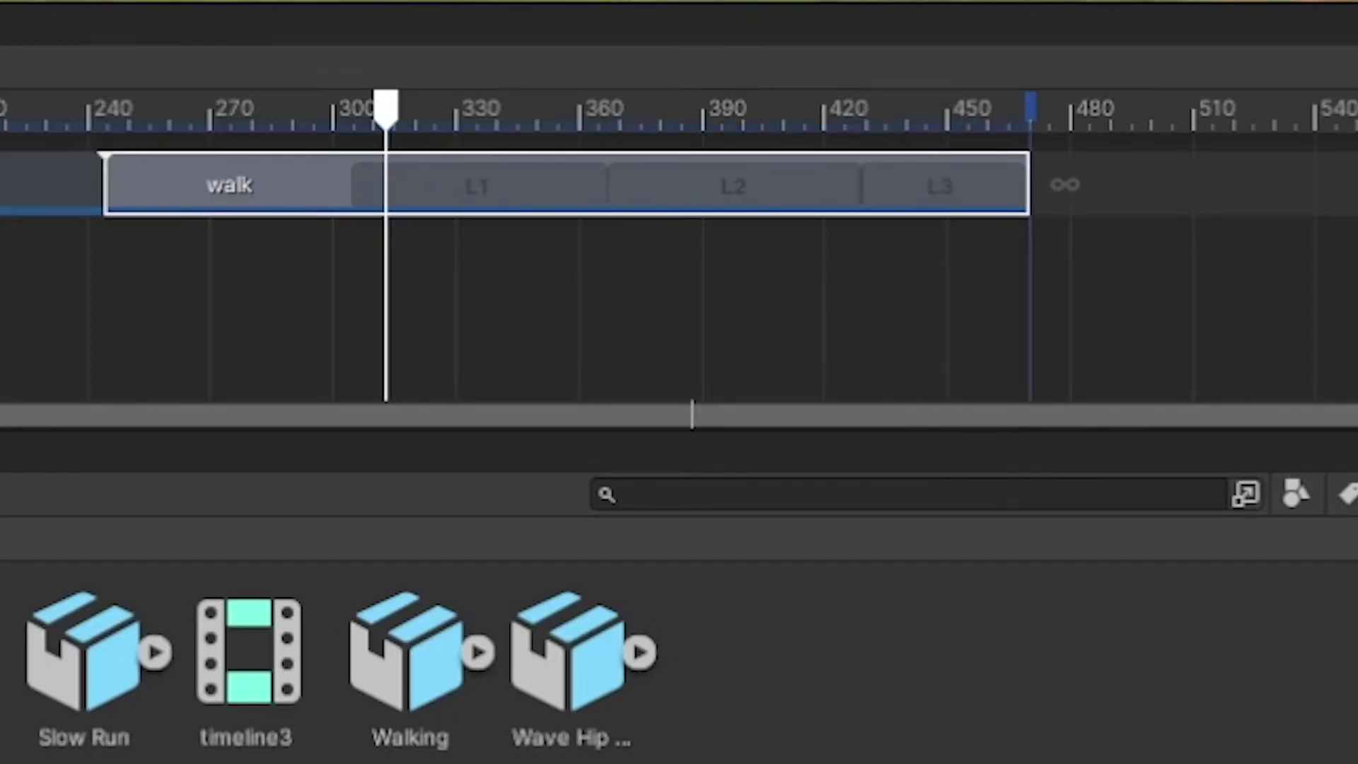
drag(659, 505, 746, 512)
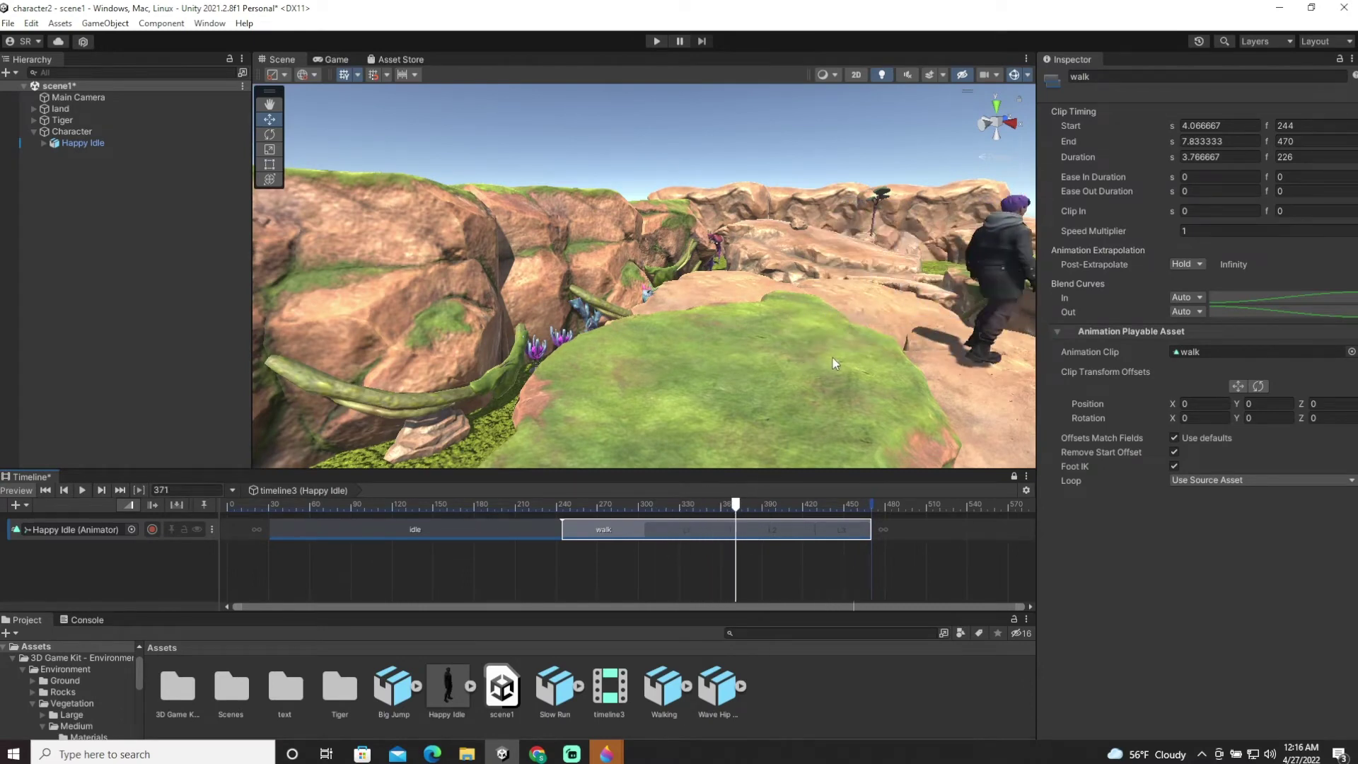
alt+drag(833, 362, 686, 363)
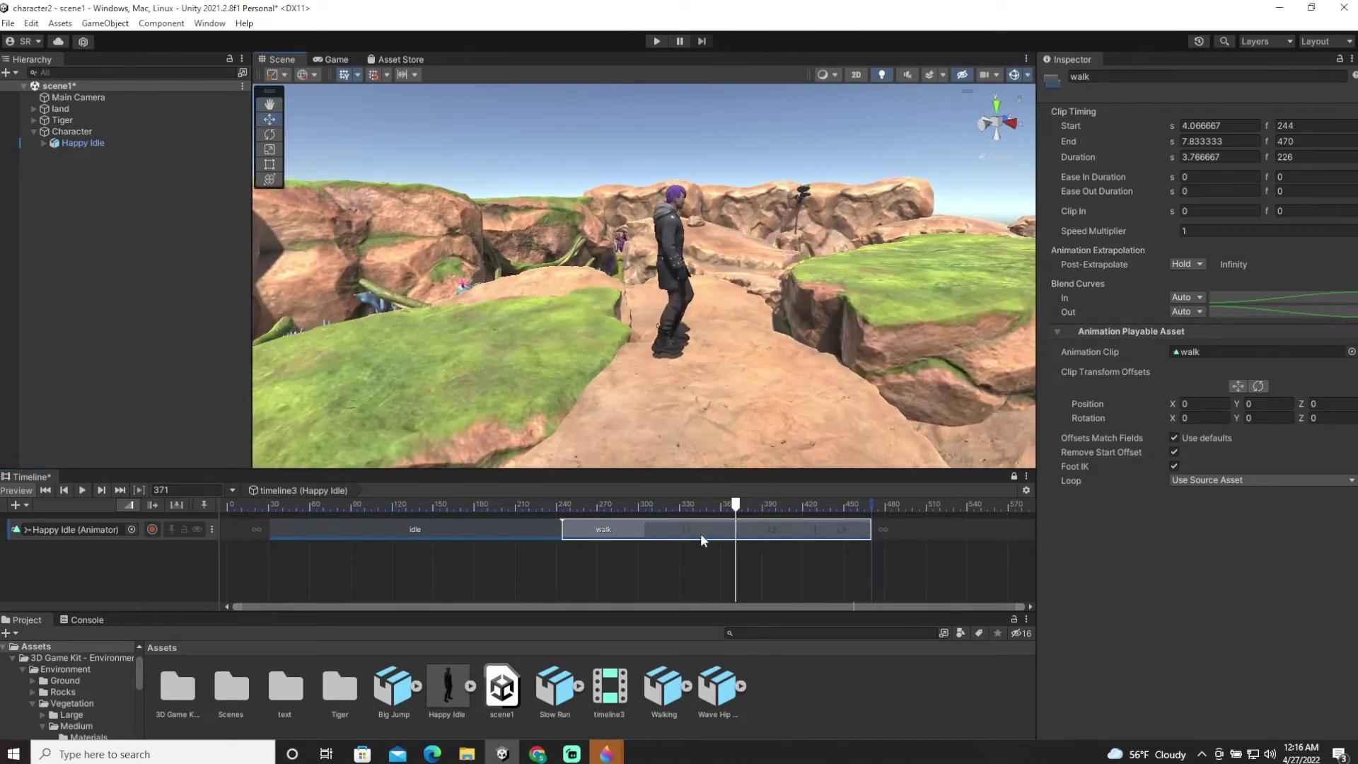
drag(735, 506, 702, 506)
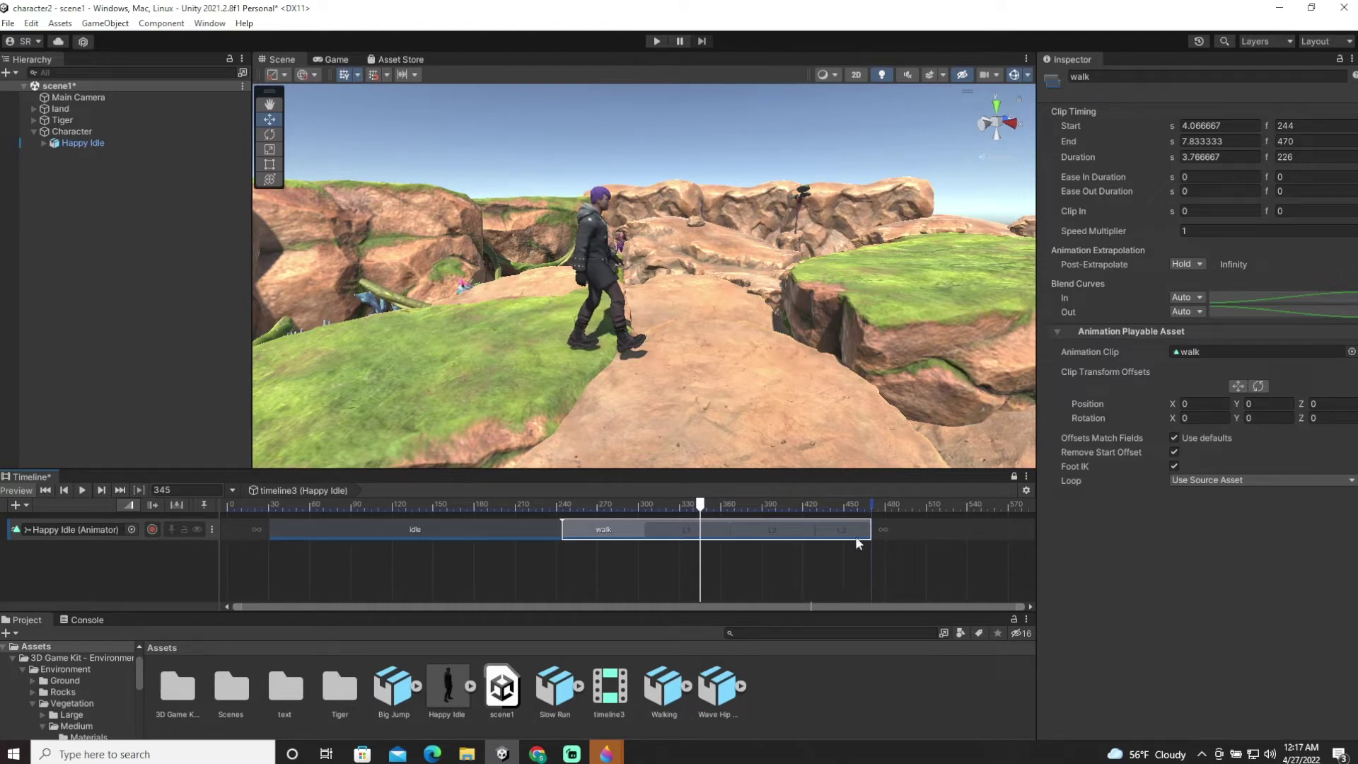
drag(870, 532, 684, 510)
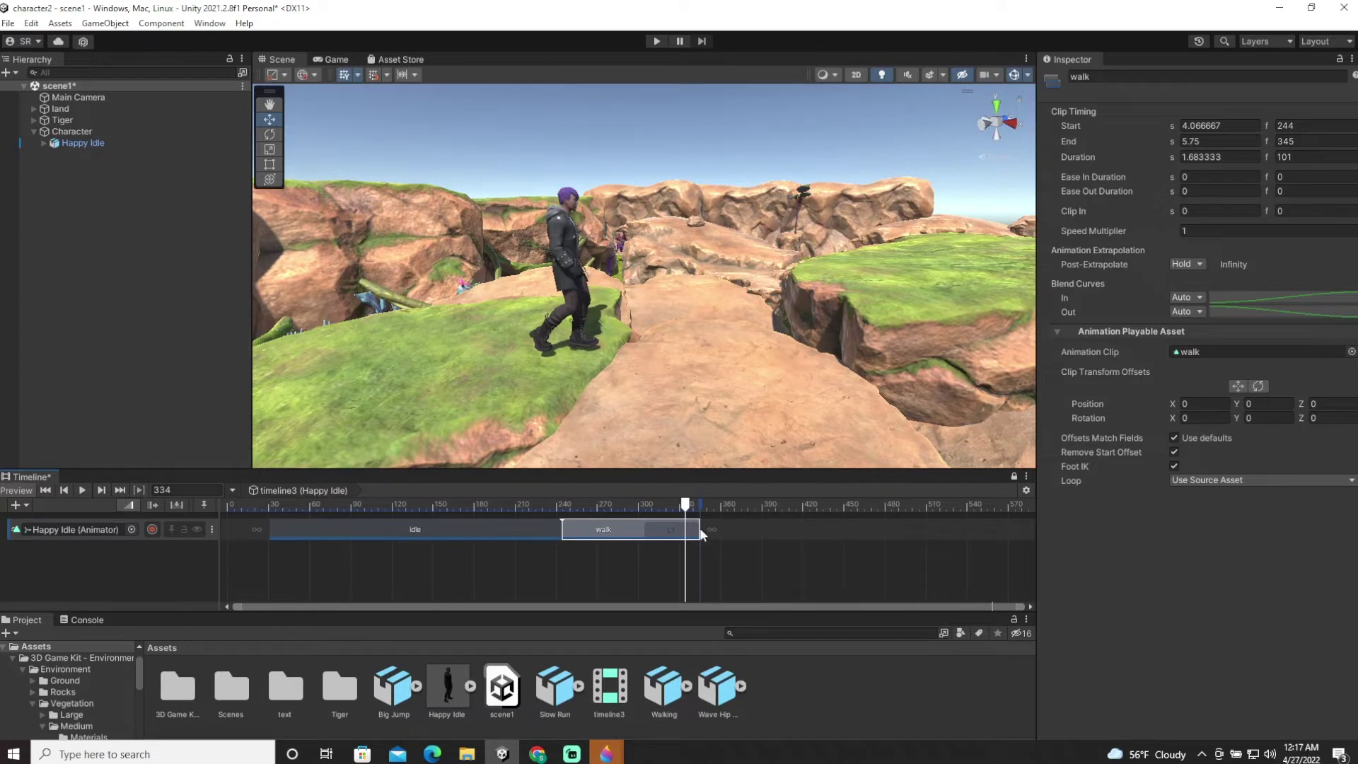
Extend the walk clip to end at frame 368
drag(699, 529, 731, 544)
click(725, 504)
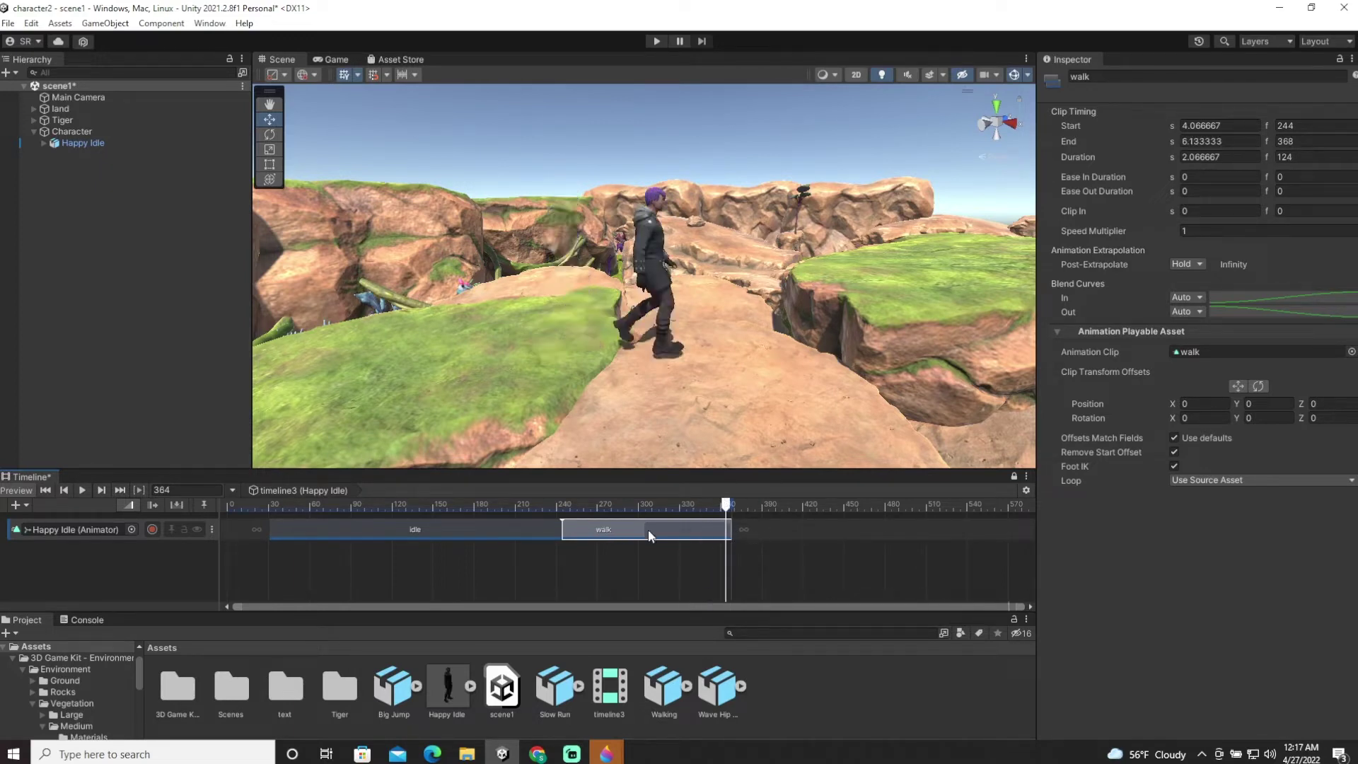
drag(725, 506, 776, 508)
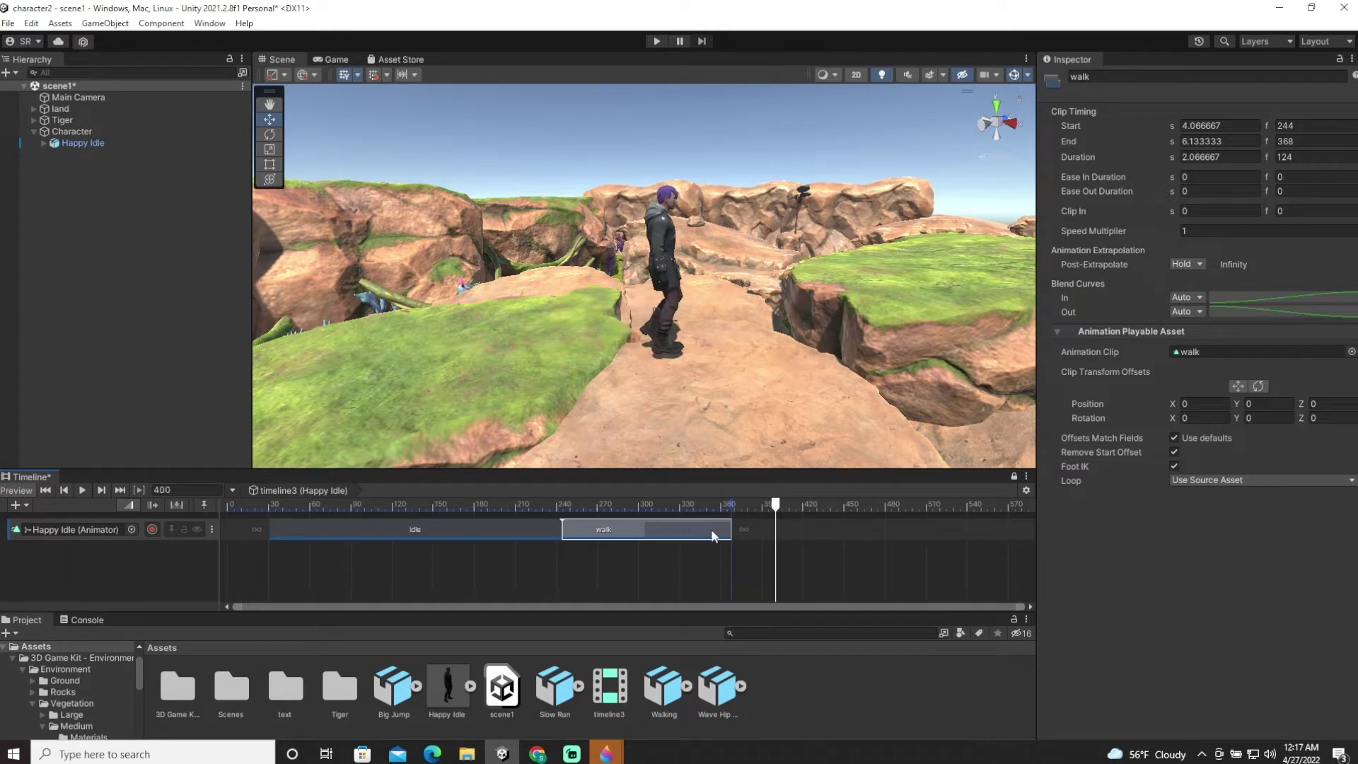
Duplicate the walk clip and place the copy from frame 368 to 492
key(ctrl+v)
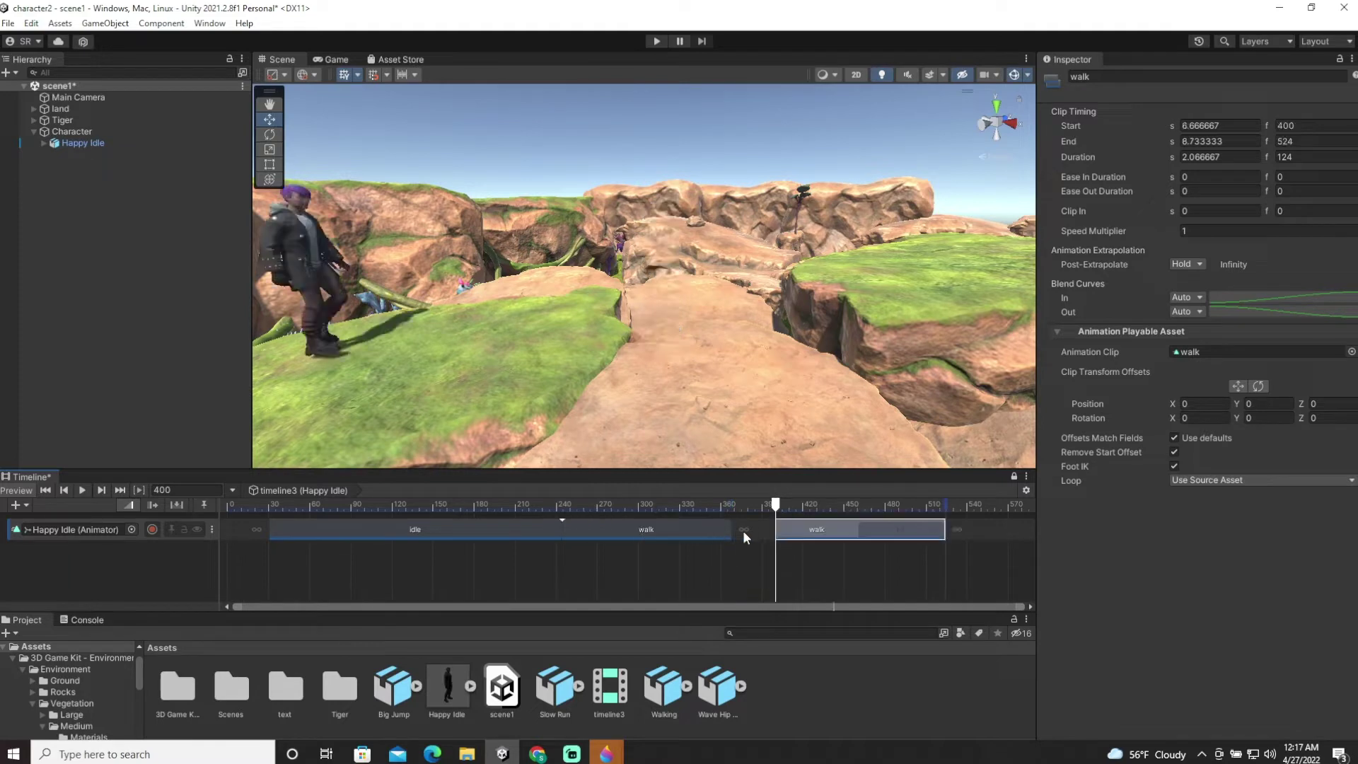
drag(776, 504, 683, 505)
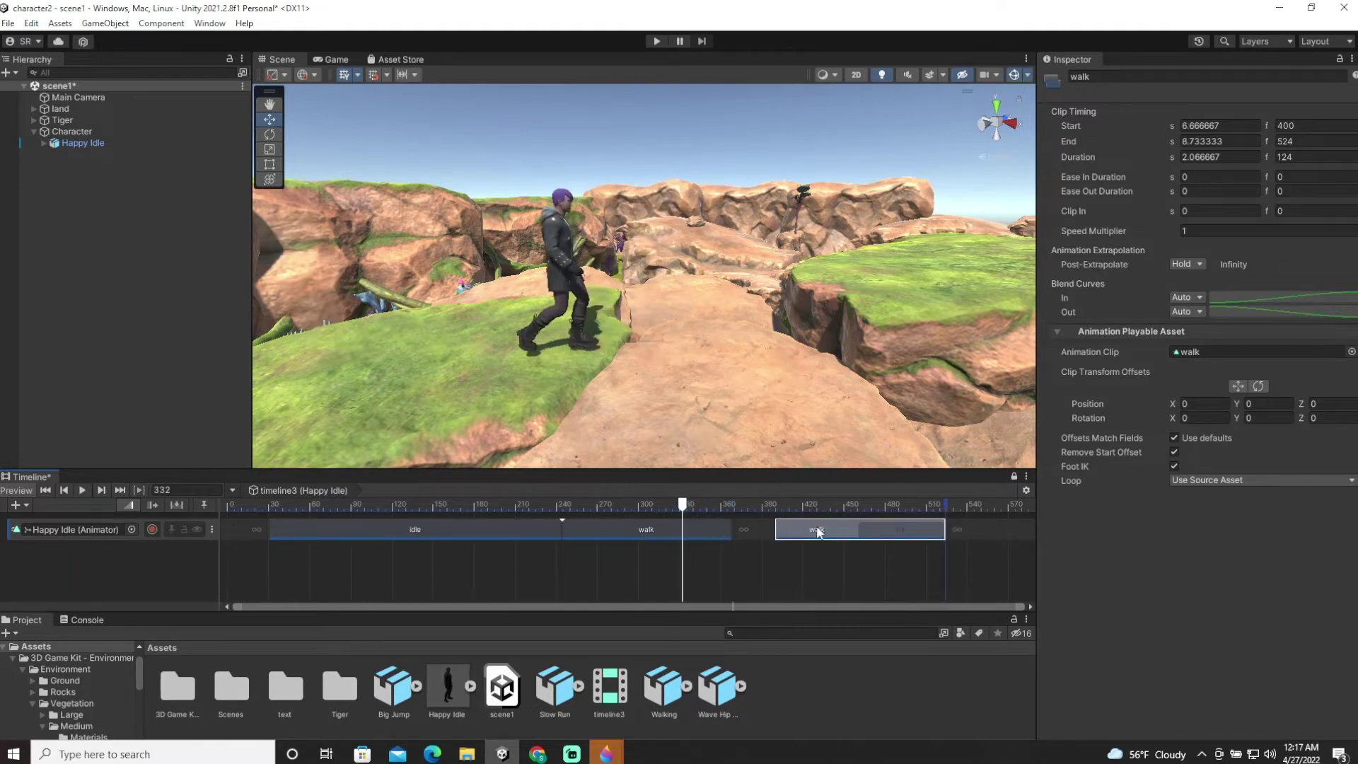
drag(818, 532, 774, 532)
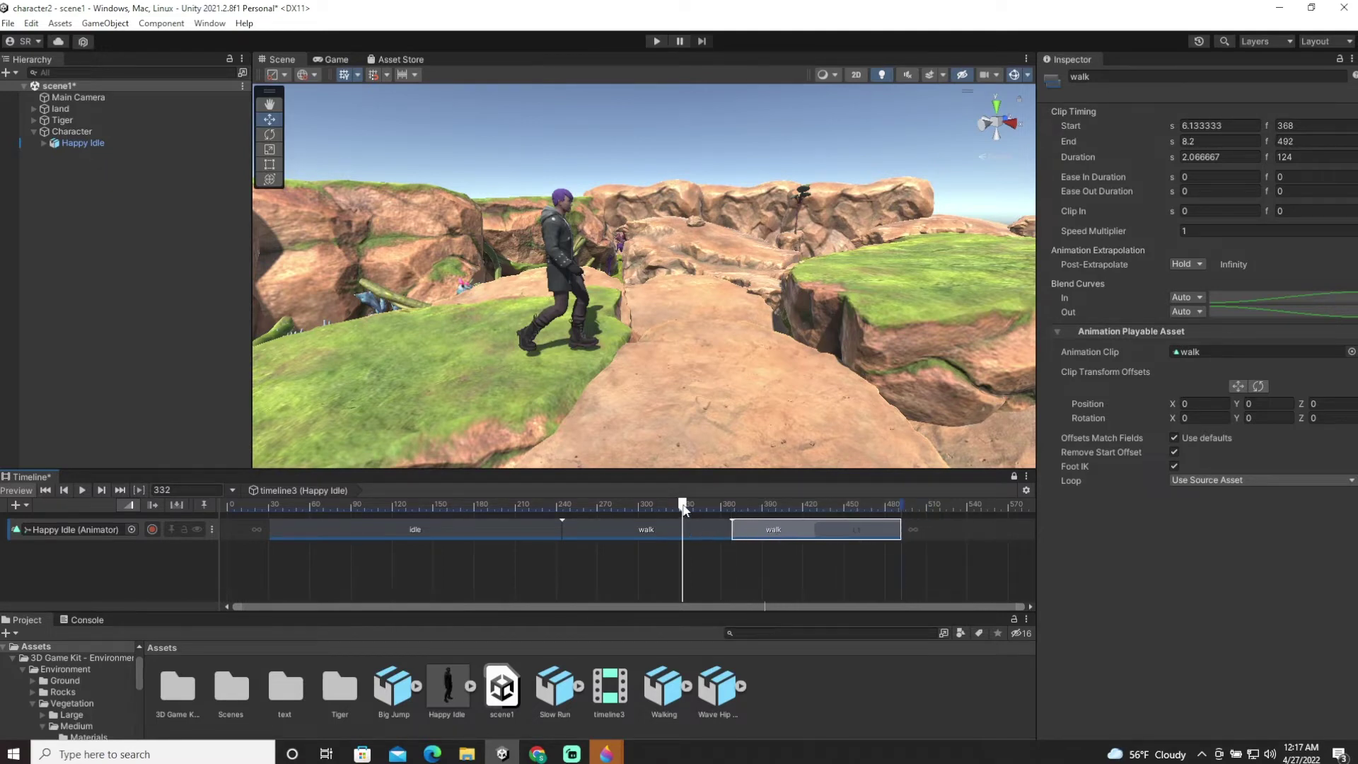
mouse_move(683, 506)
mouse_down()
mouse_move(514, 496)
mouse_move(671, 509)
mouse_move(690, 527)
mouse_up()
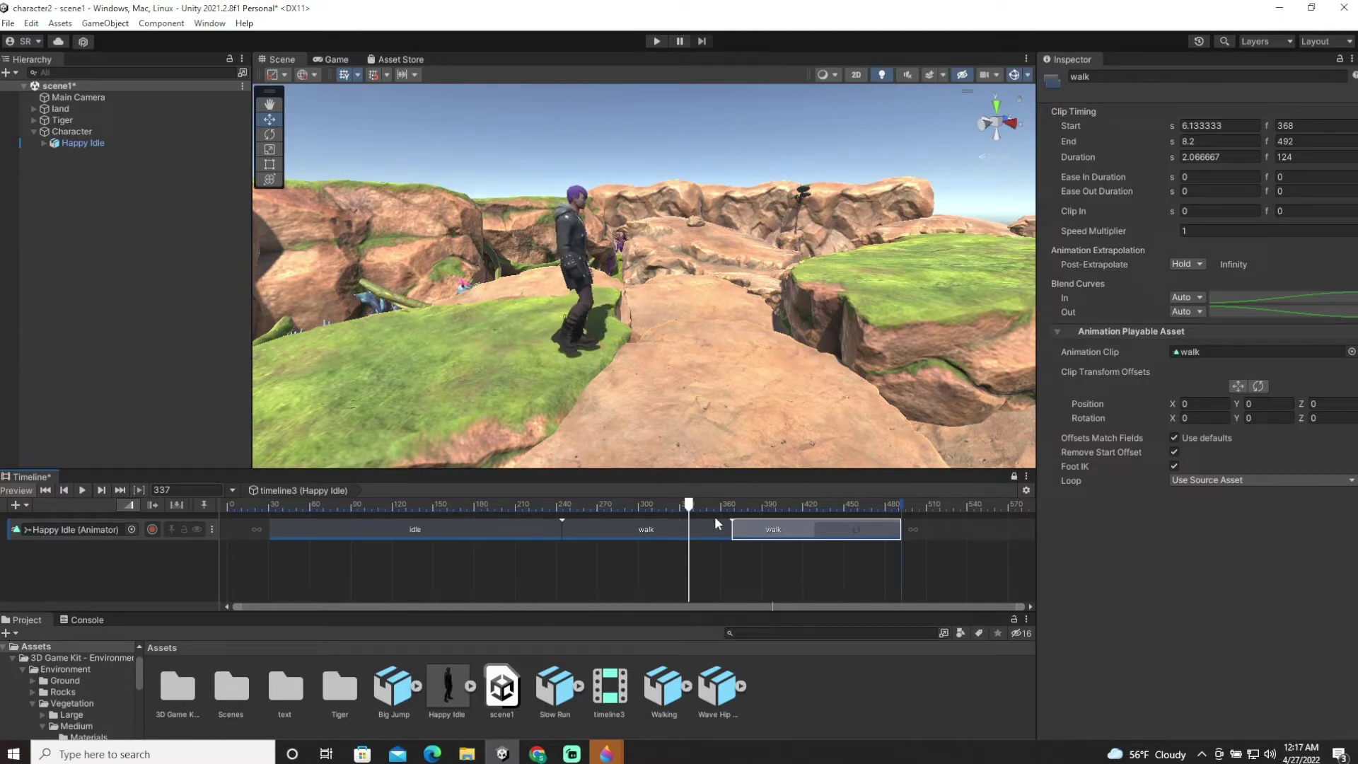
drag(688, 508, 760, 540)
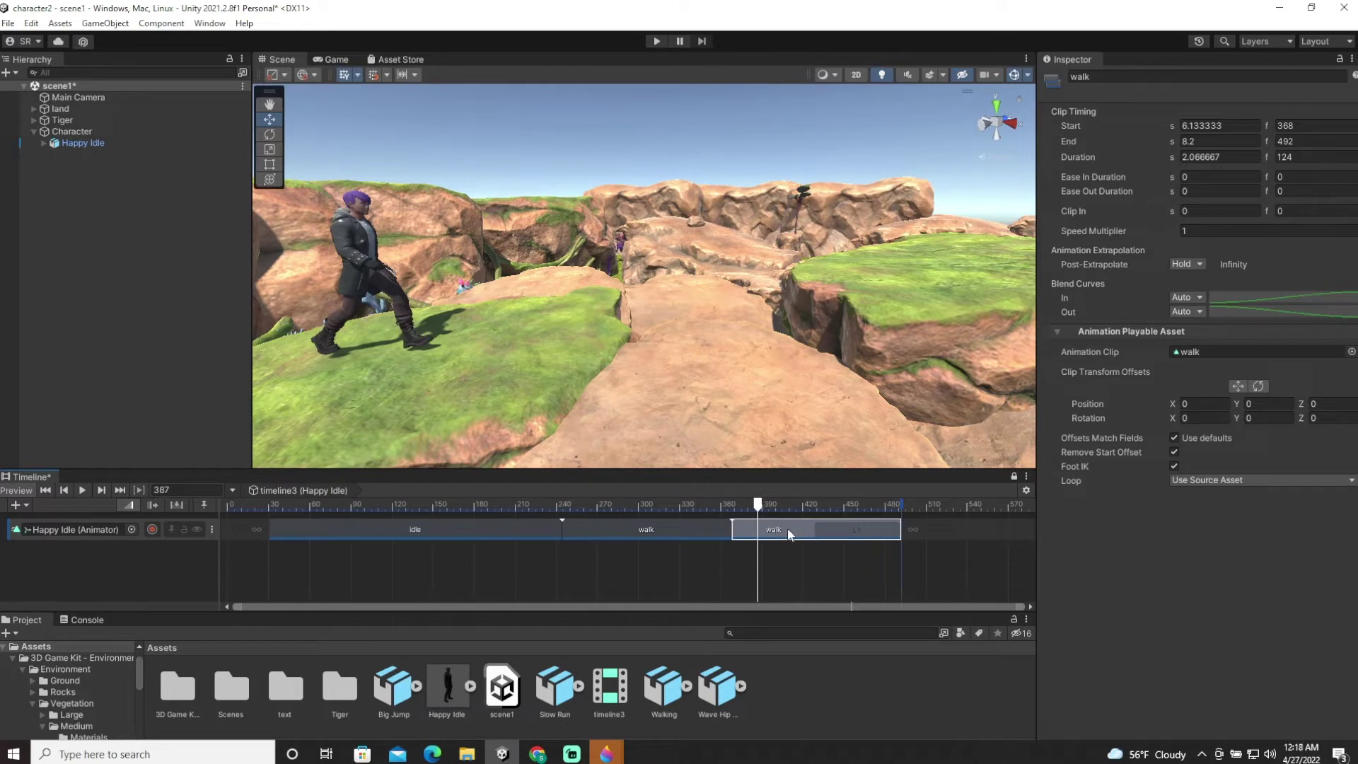
Match the second walk clip's offsets to the previous clip and set its Y rotation offset to 60
right_click(789, 534)
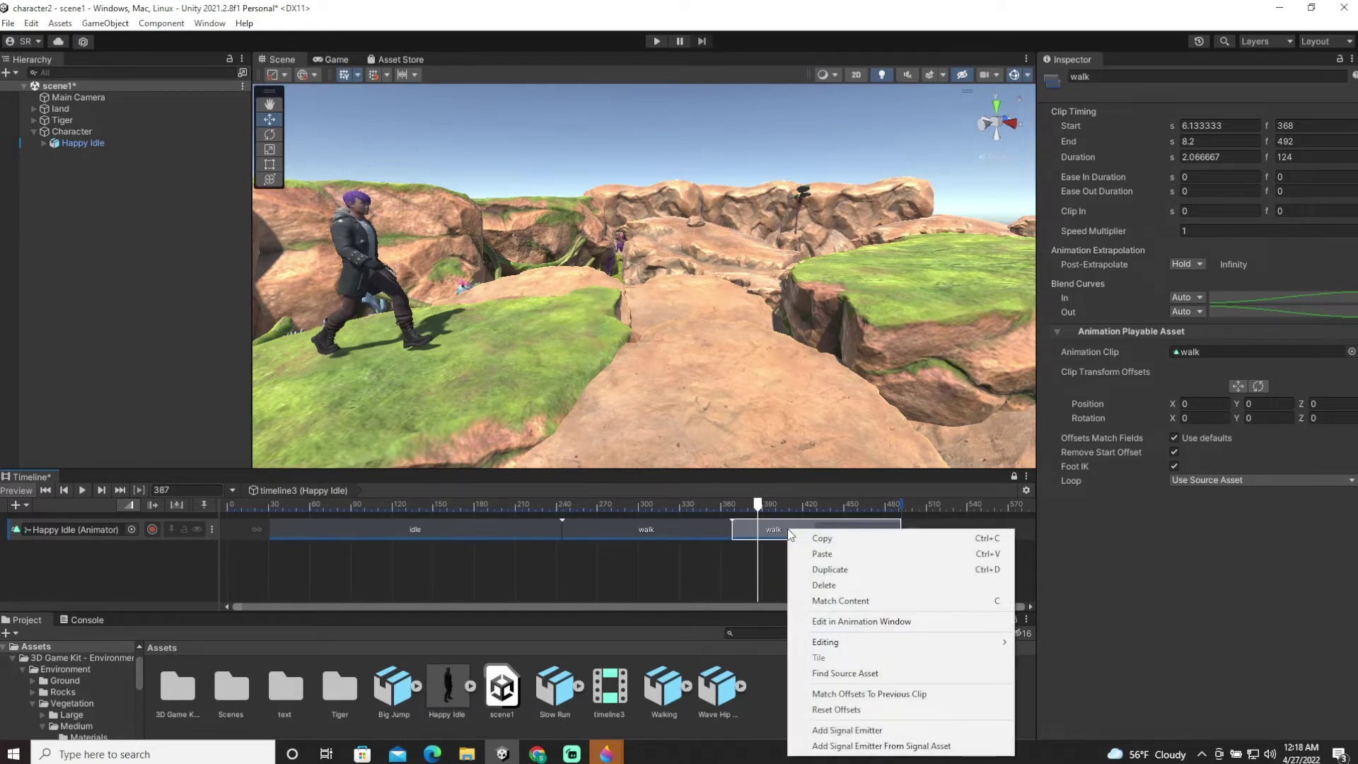
click(901, 695)
mouse_move(761, 504)
mouse_down()
mouse_move(715, 505)
mouse_move(758, 520)
mouse_move(630, 520)
mouse_move(795, 523)
mouse_move(689, 522)
mouse_move(757, 520)
mouse_up()
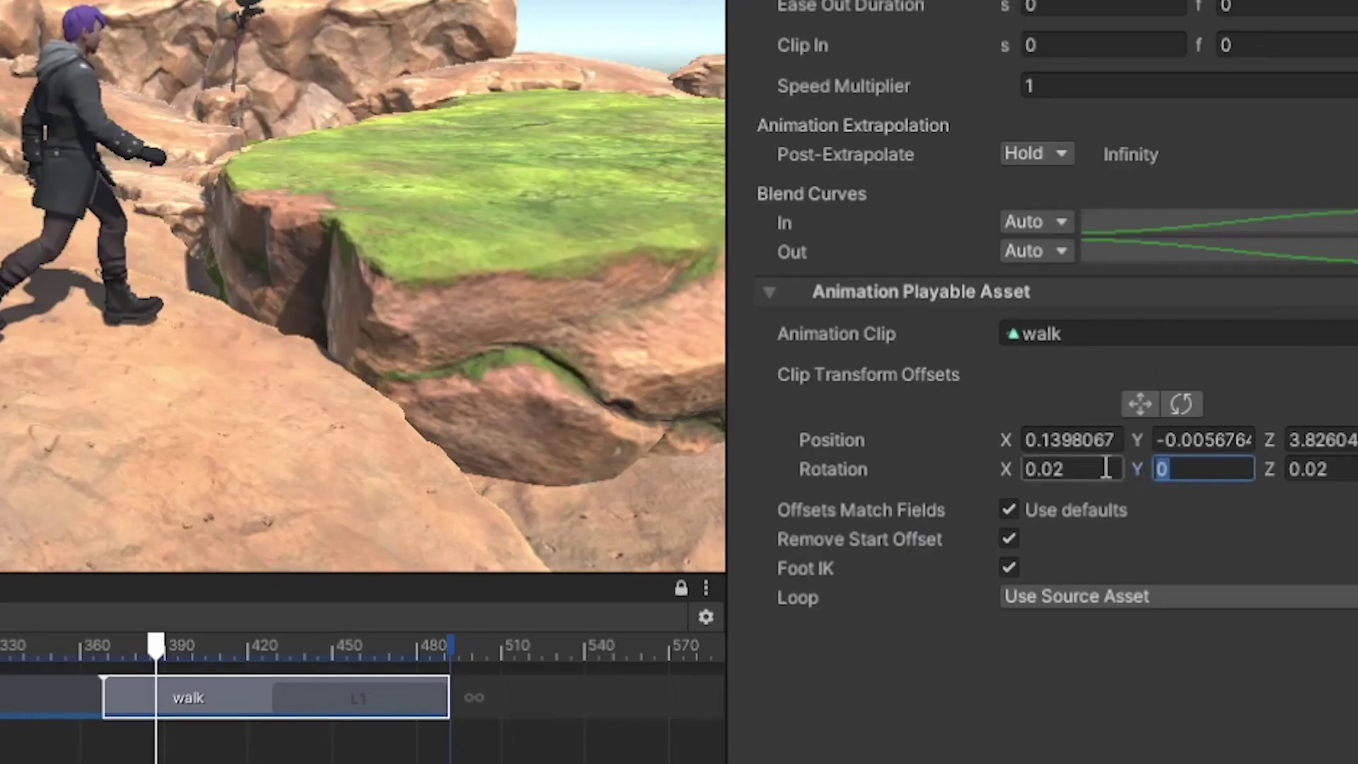
text(6)
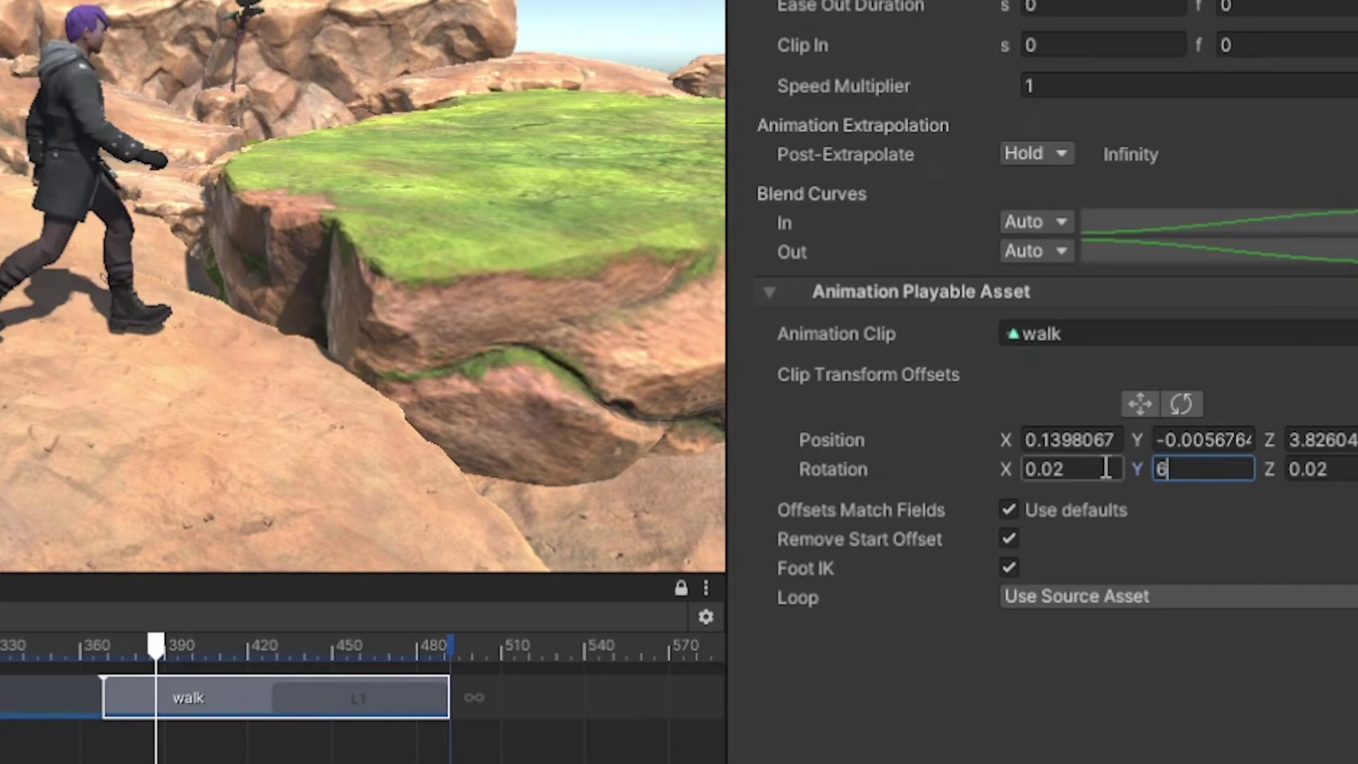
text(0)
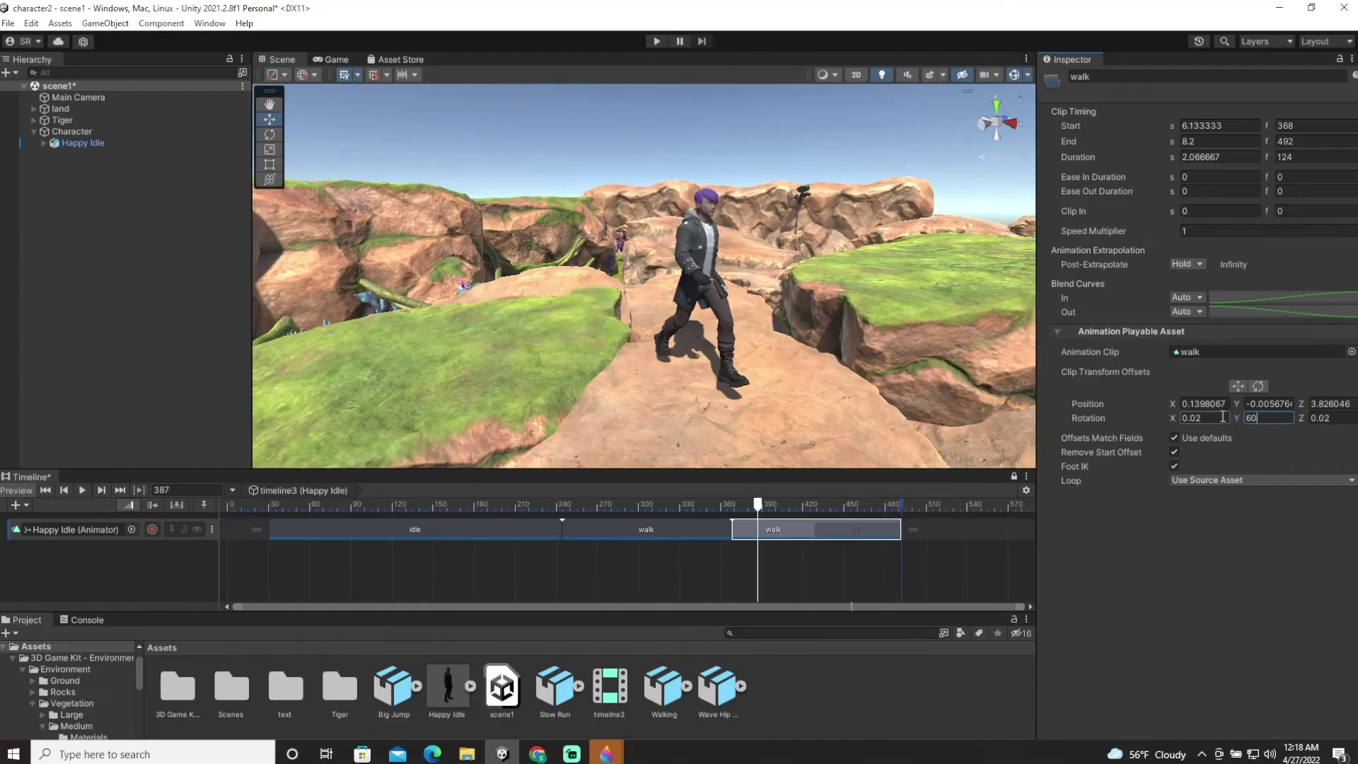
drag(763, 500, 787, 531)
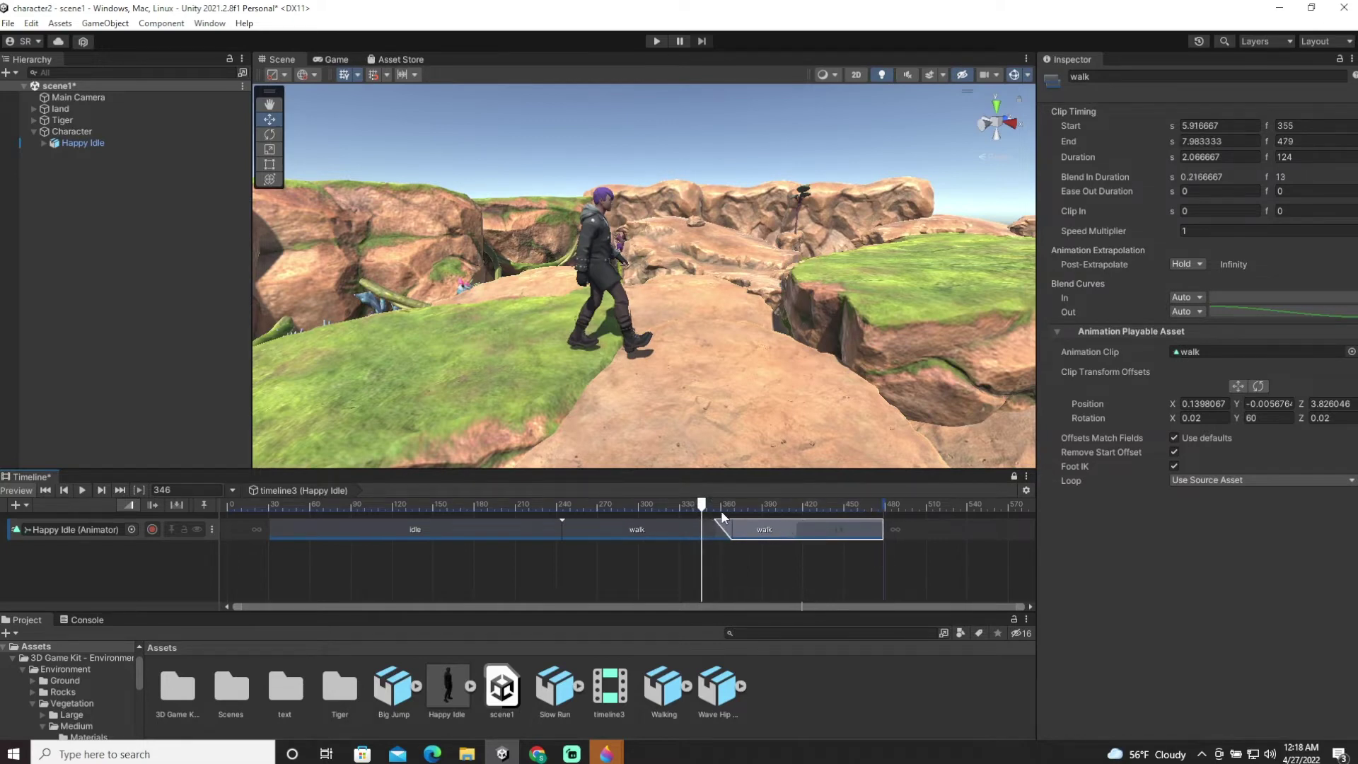
Trim the last walk clip to 50 frames, running from 355 to 405
drag(703, 508, 769, 519)
scroll(775, 414, down, 5)
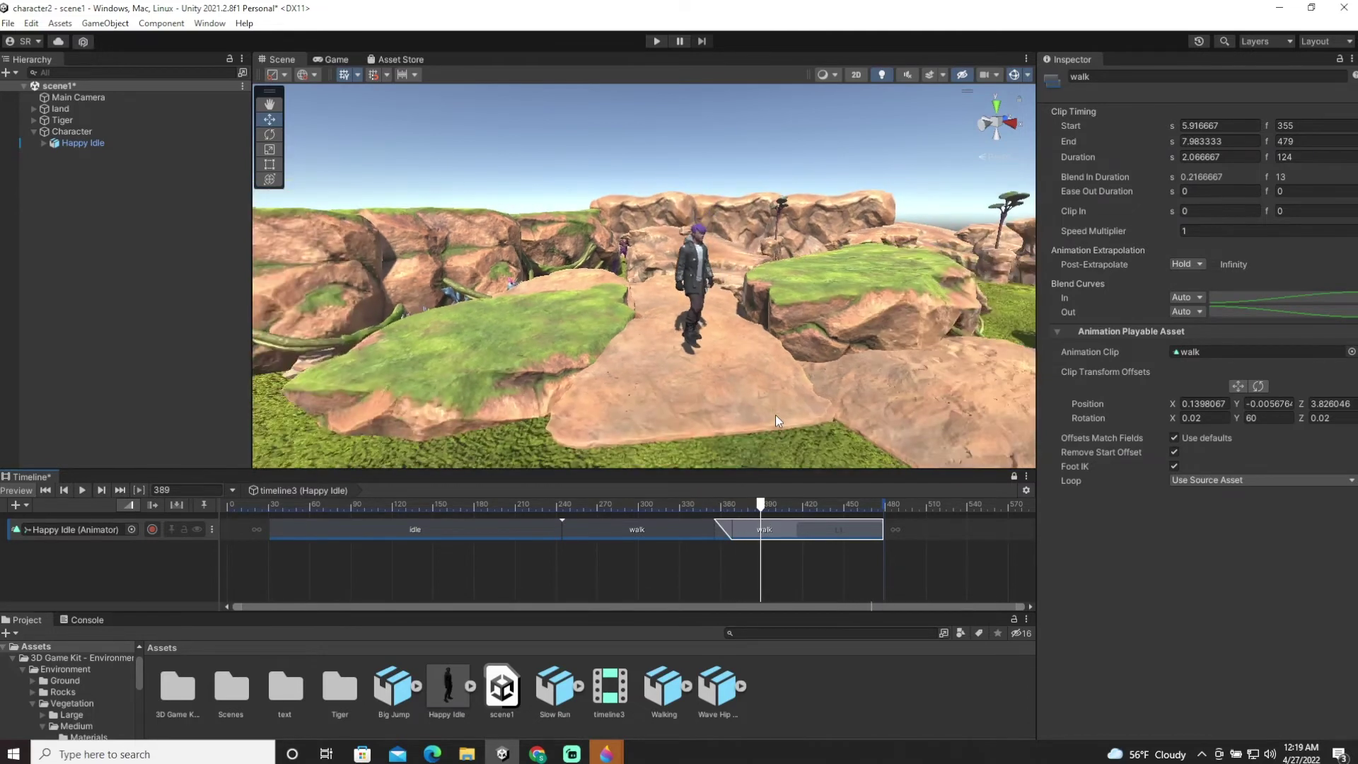
mouse_move(762, 509)
mouse_down()
mouse_move(818, 509)
mouse_move(732, 515)
mouse_move(753, 513)
mouse_up()
drag(881, 535, 762, 510)
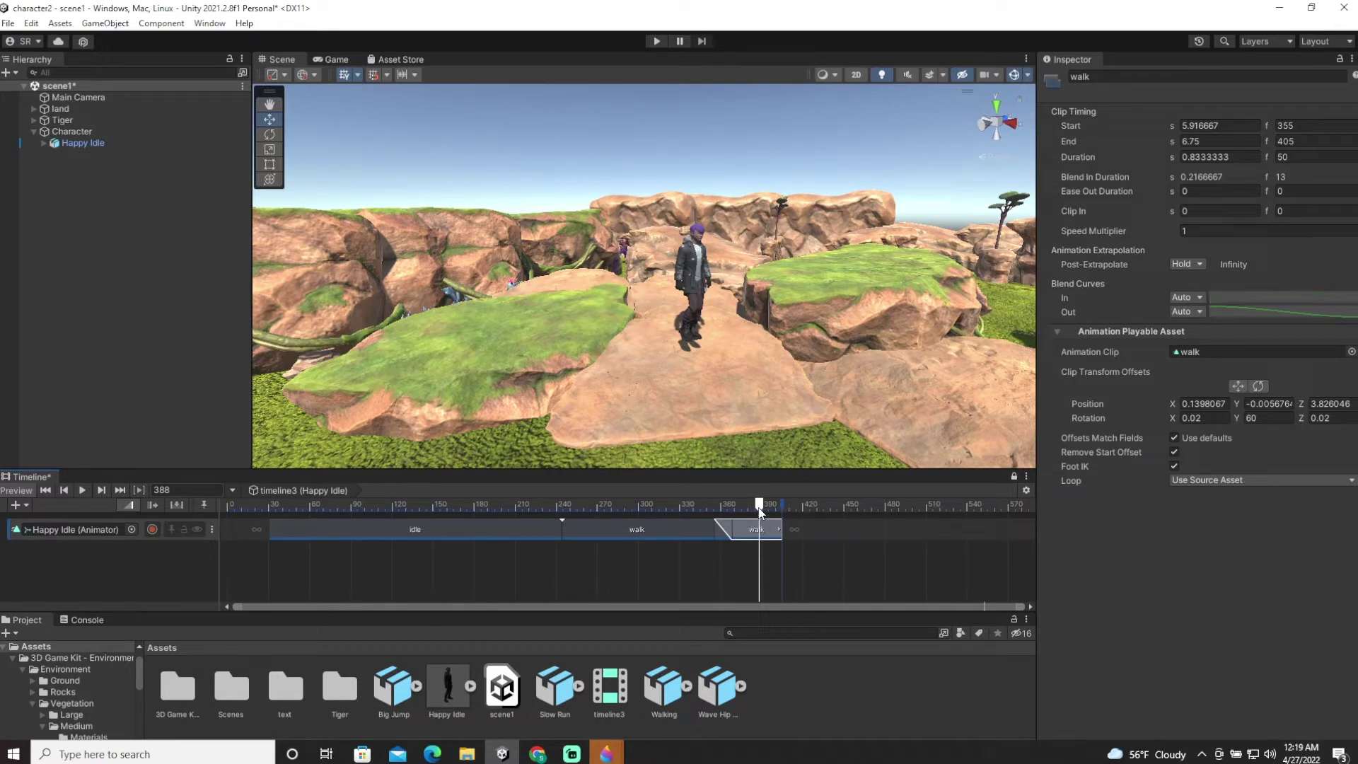
Move the last walk clip to start at frame 396 and match its offsets to the previous clip
mouse_move(799, 503)
mouse_down()
mouse_move(740, 503)
mouse_move(785, 512)
mouse_up()
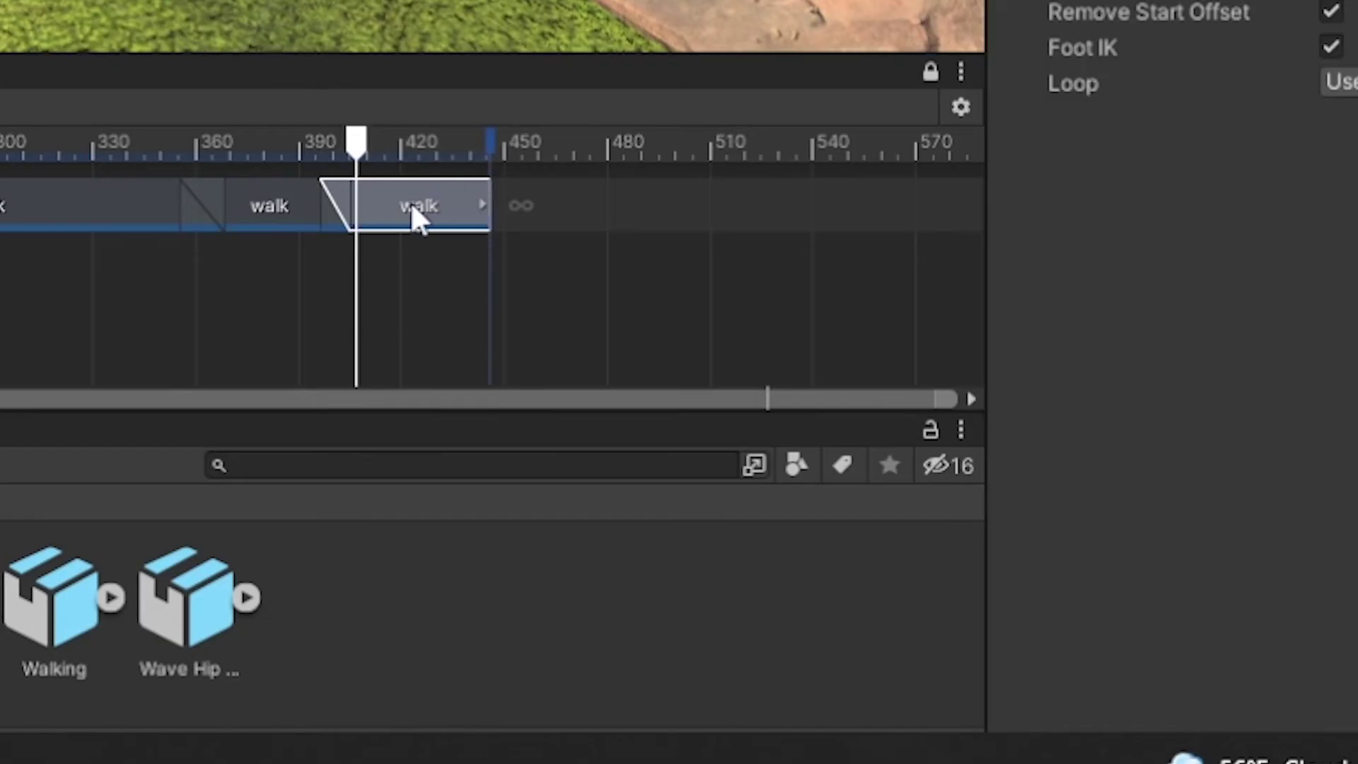
right_click(814, 528)
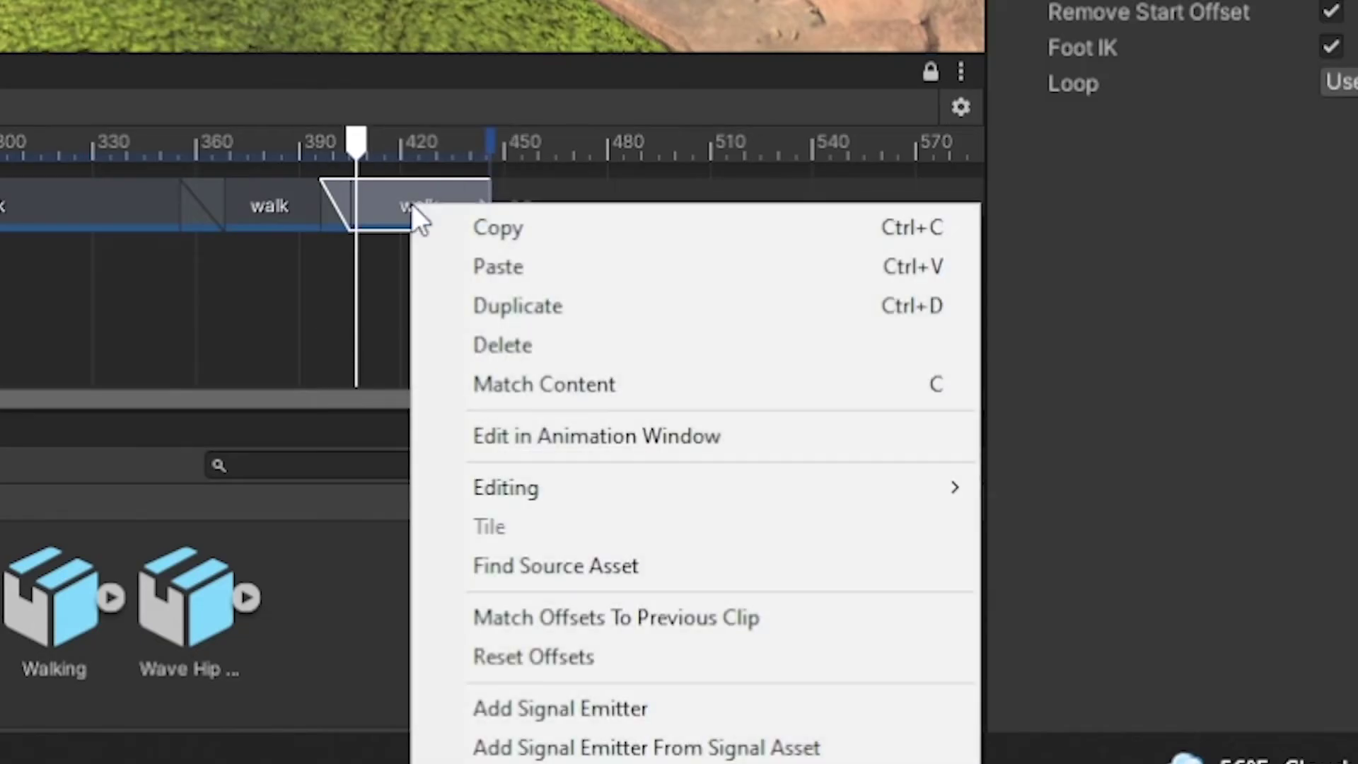
click(532, 625)
drag(767, 510, 792, 514)
Set the last walk clip's Y rotation offset to -15 and preview the new heading
click(1279, 420)
text(90)
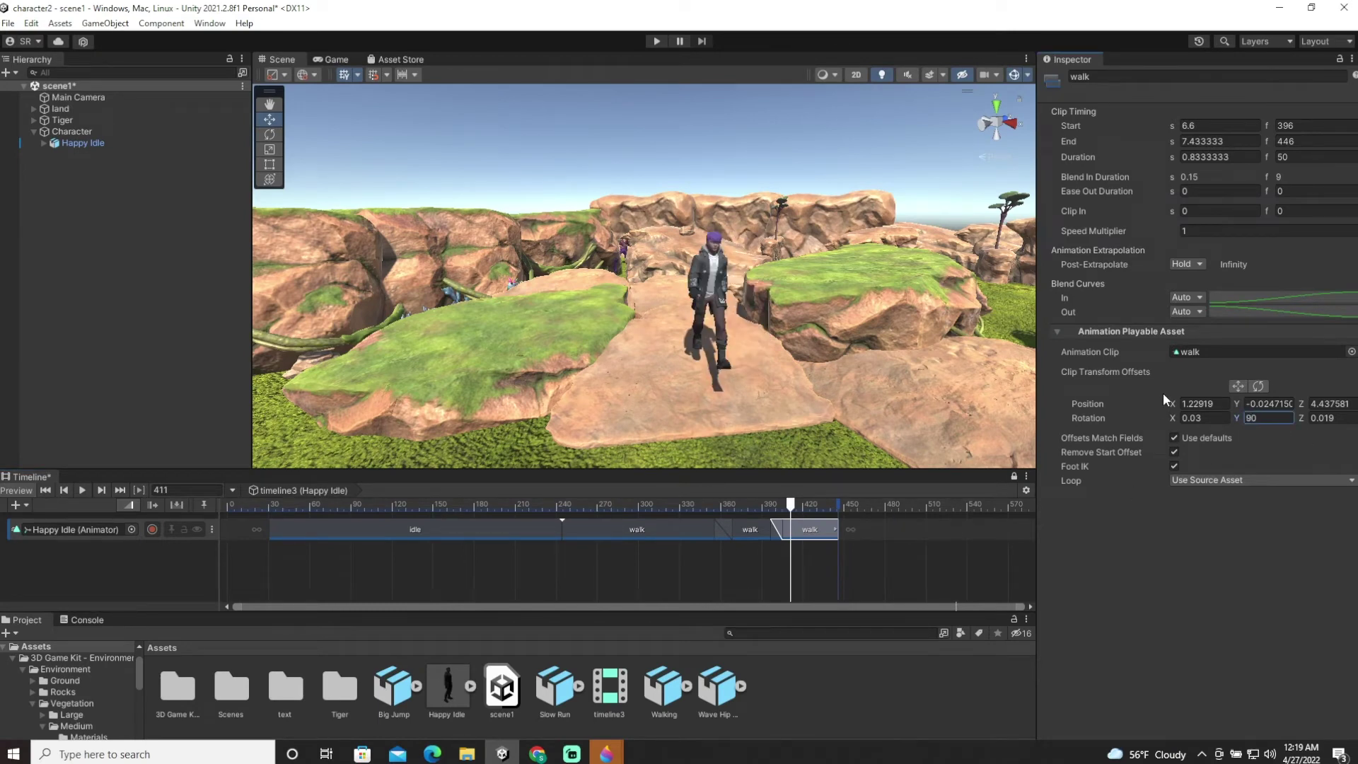
key(BackSpace)
key(BackSpace)
text(0)
drag(790, 505, 804, 514)
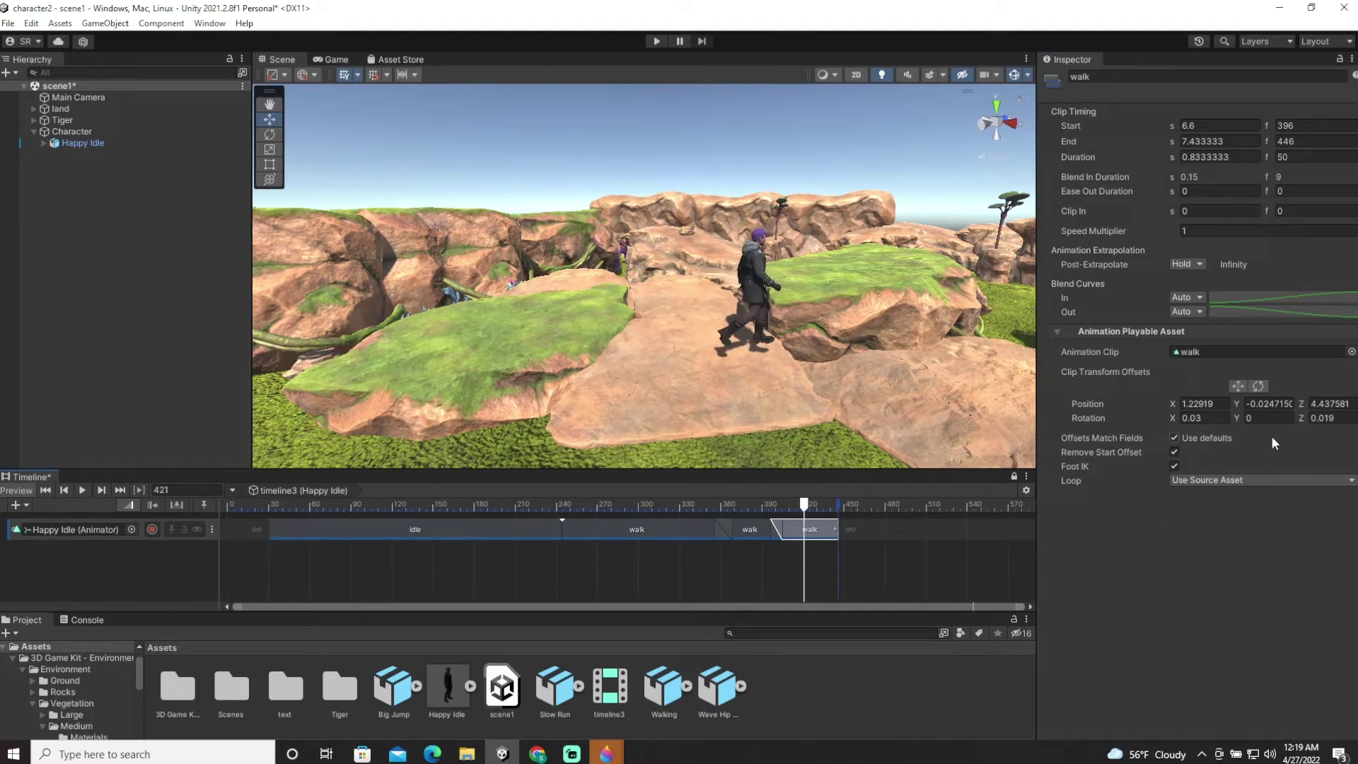
click(1248, 418)
text(-15)
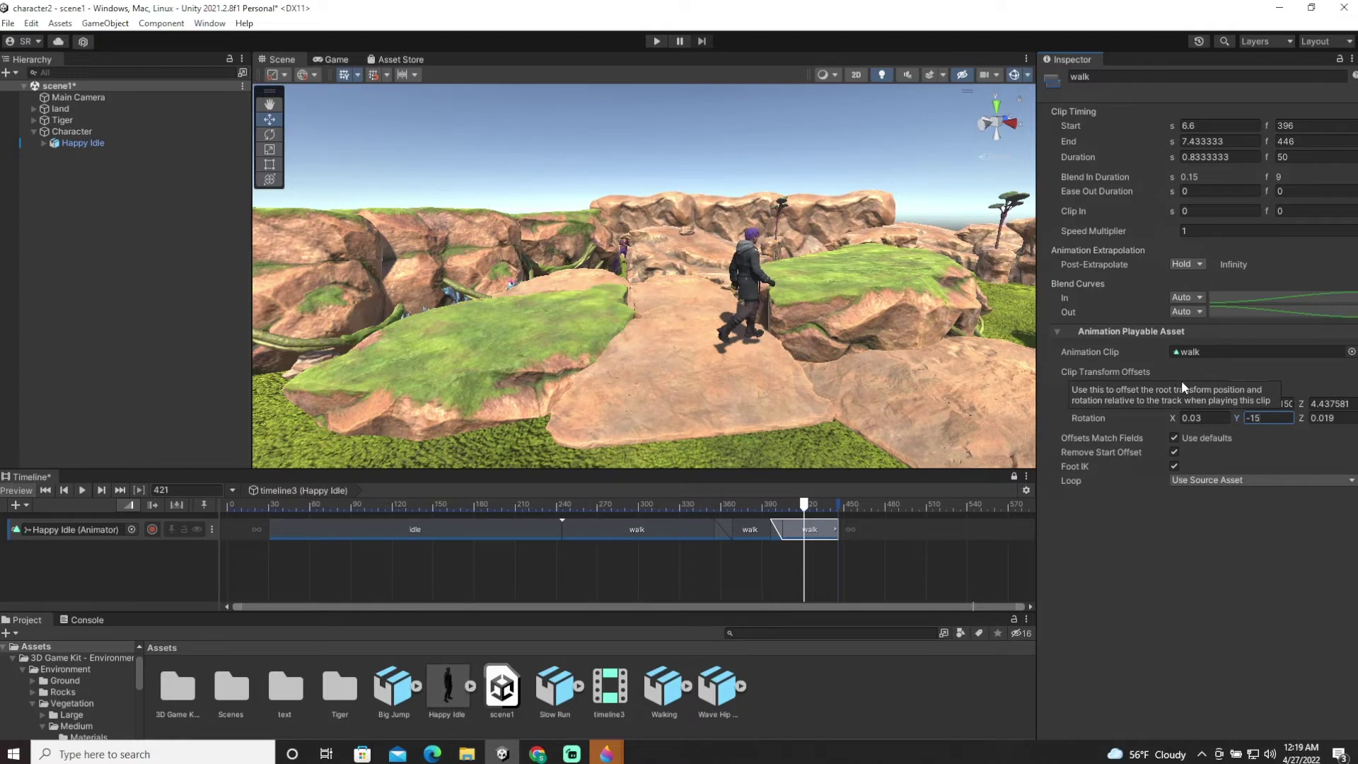
drag(813, 507, 866, 529)
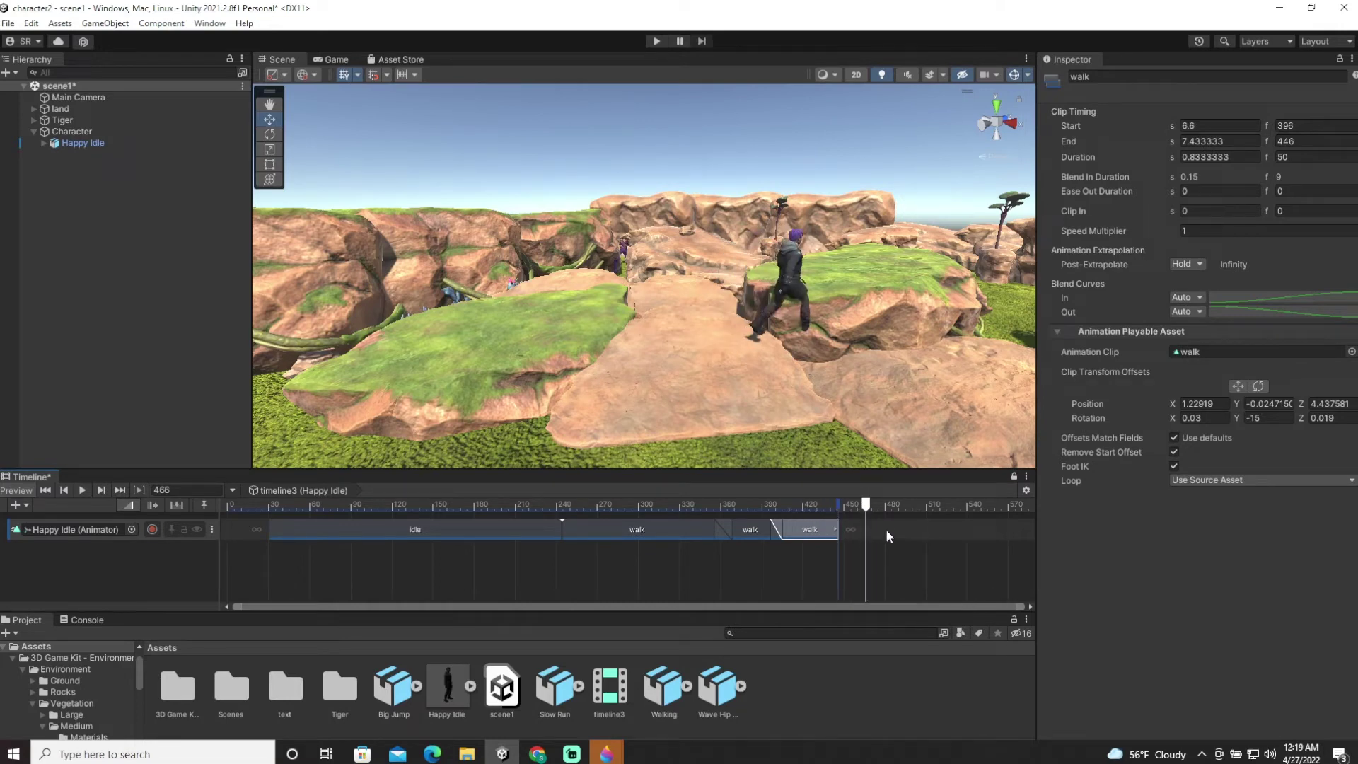
Add the jump clip to the Happy Idle track, overlapping the walk so it starts at frame 438
click(896, 529)
right_click(896, 529)
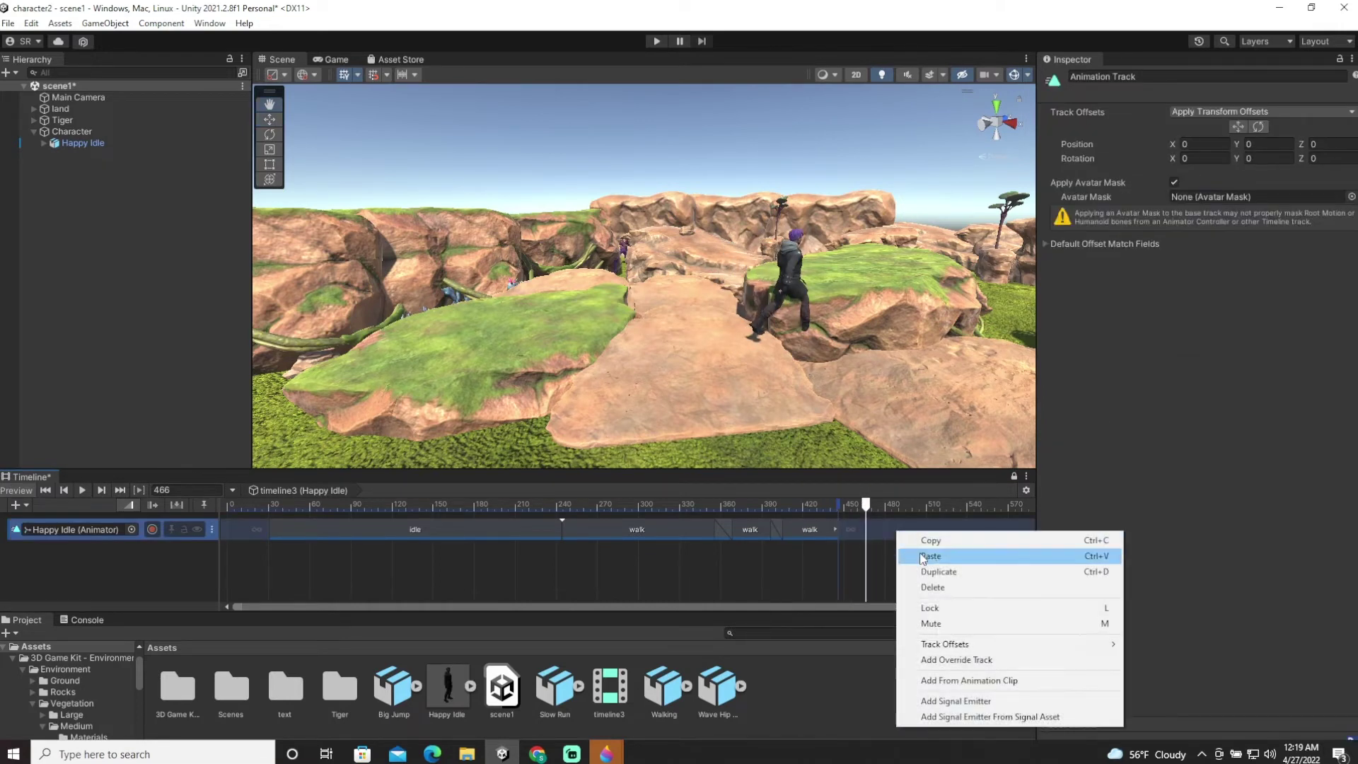
click(997, 680)
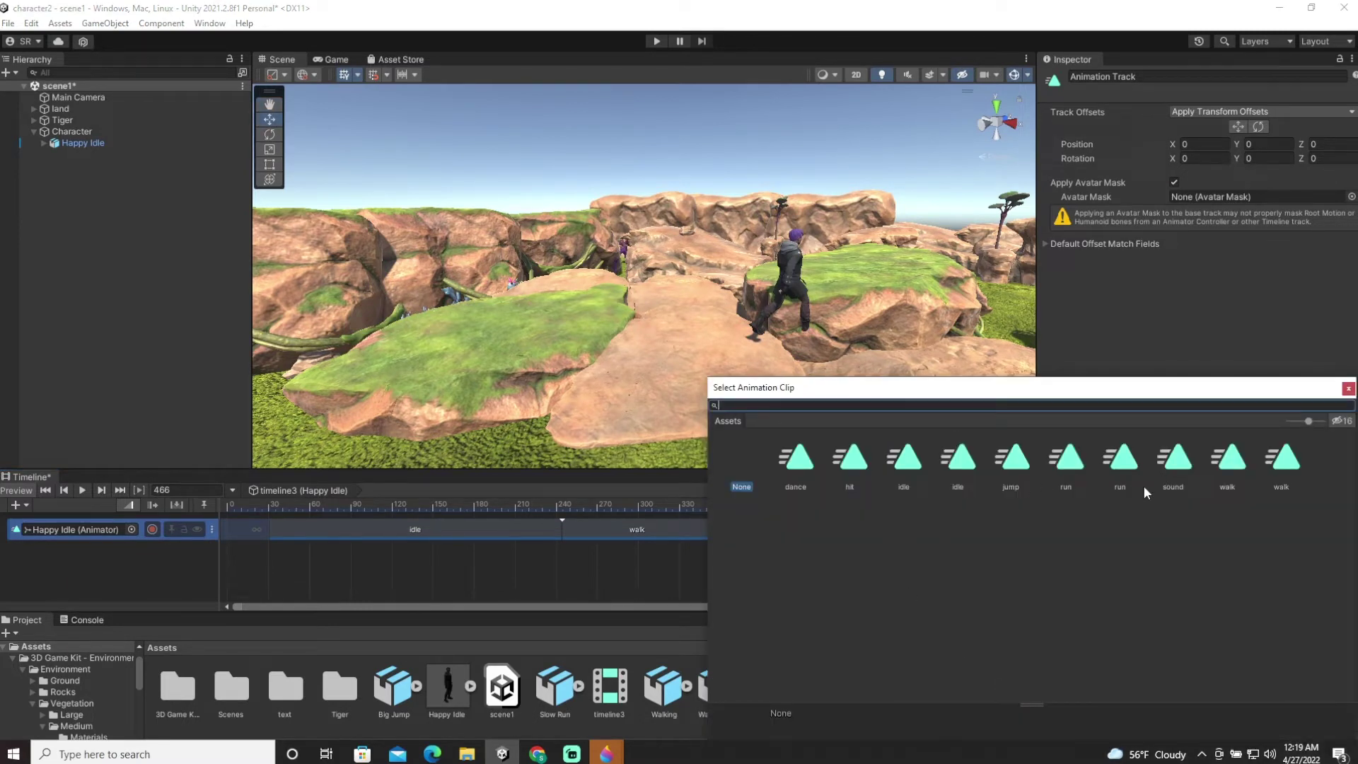
double_click(1014, 468)
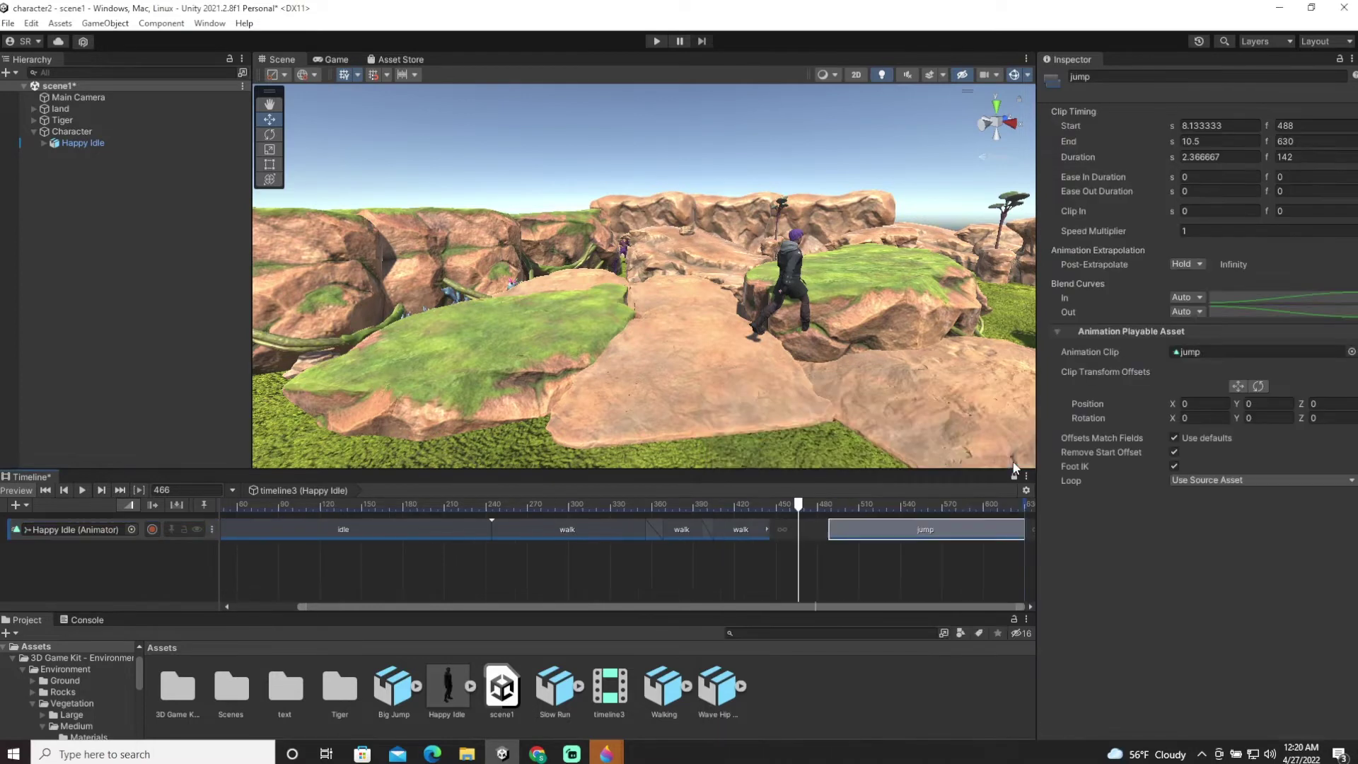
drag(878, 537, 812, 505)
click(755, 505)
click(750, 505)
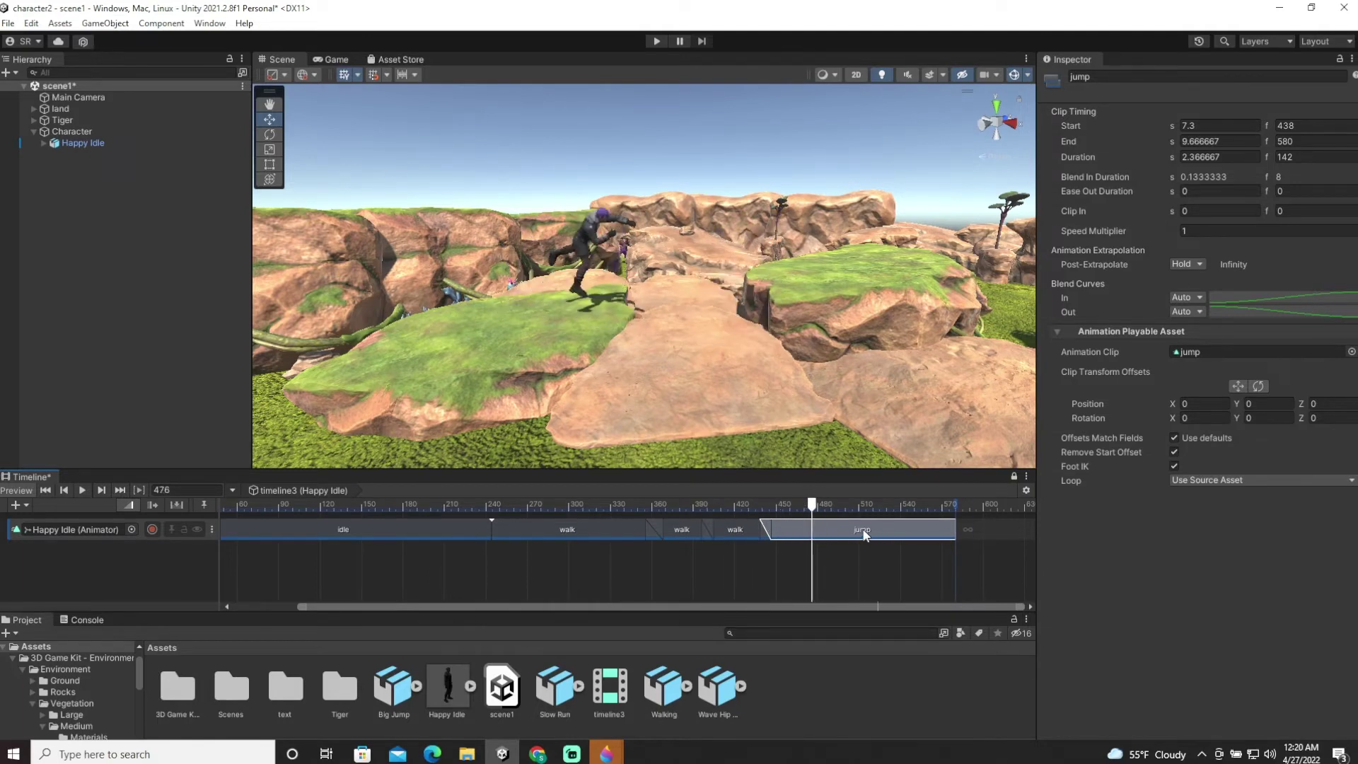
Match the jump clip's offsets to the previous walk clip and preview the jump
right_click(864, 534)
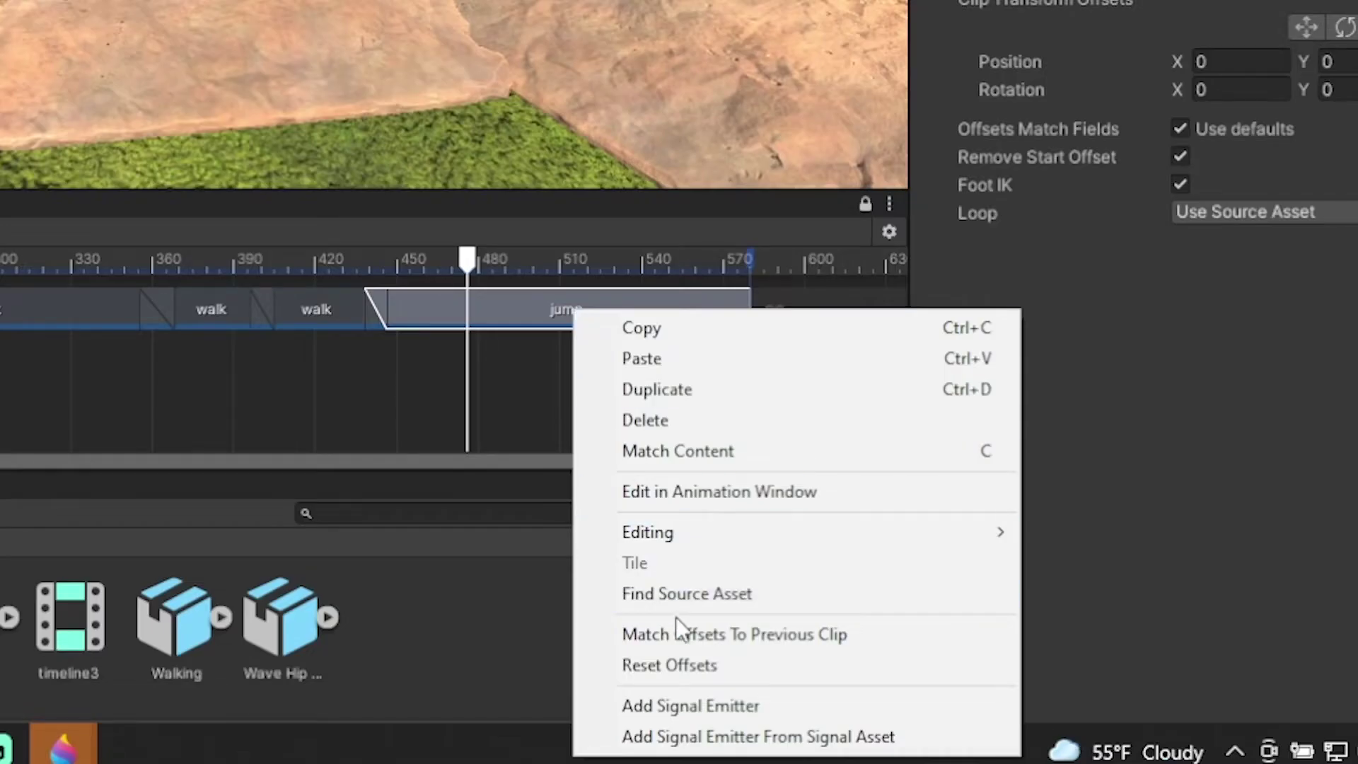
click(693, 635)
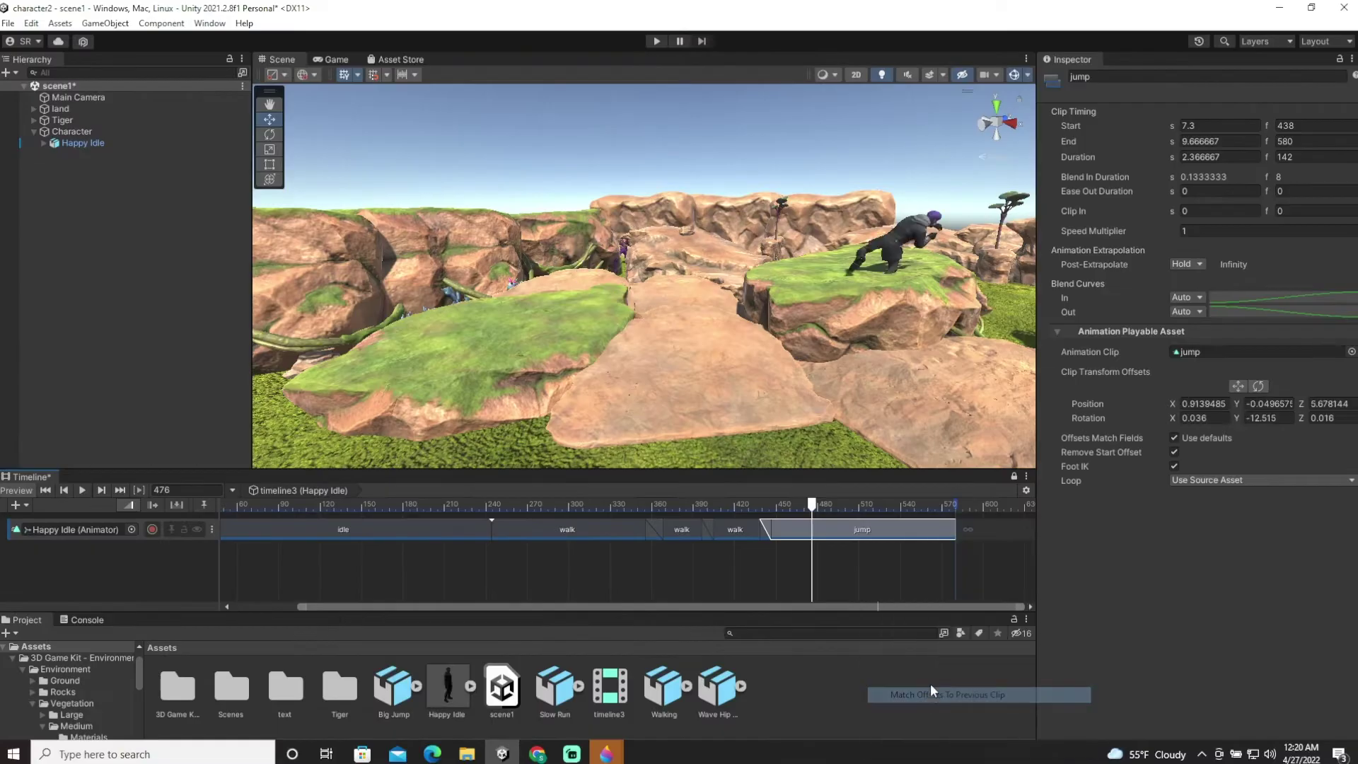
drag(819, 499, 793, 522)
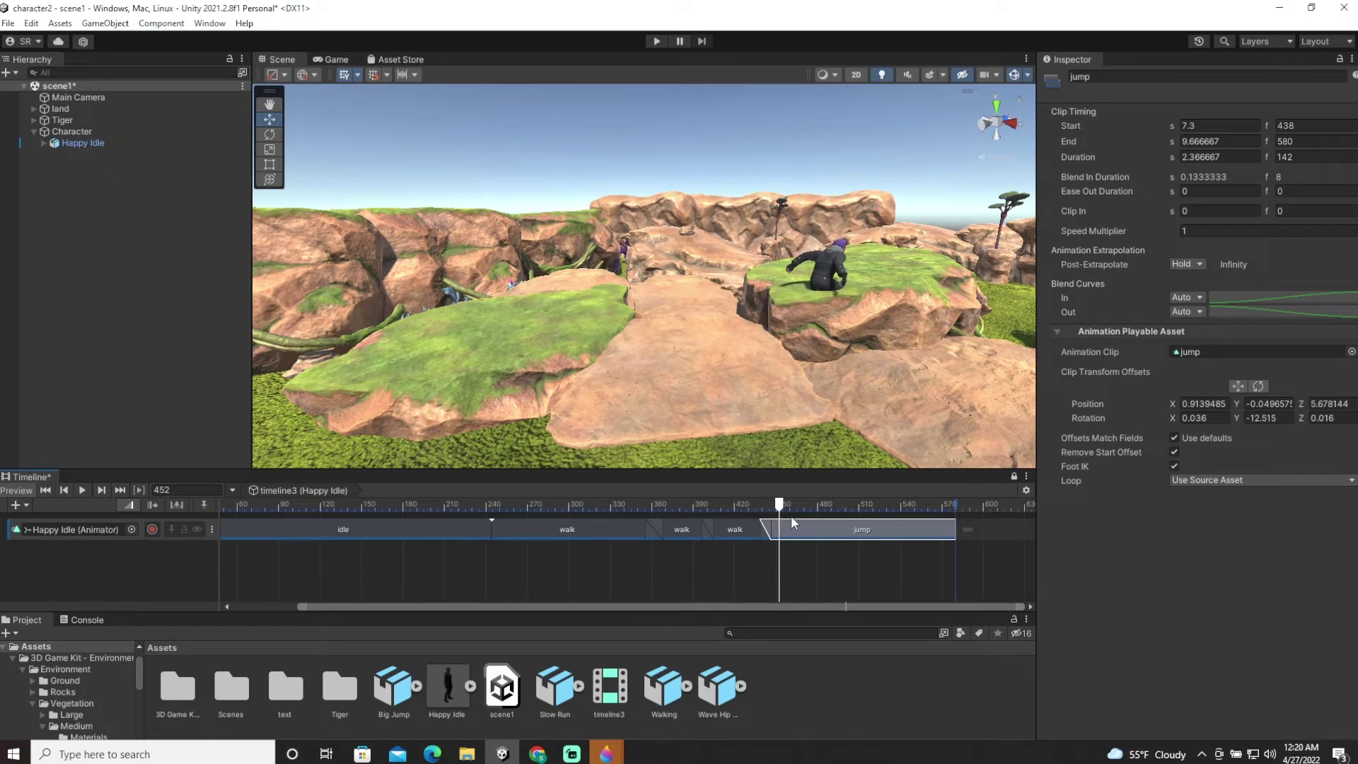
Try jump Y position offsets around 0.72 and replay the jump
click(1250, 404)
text(0.73)
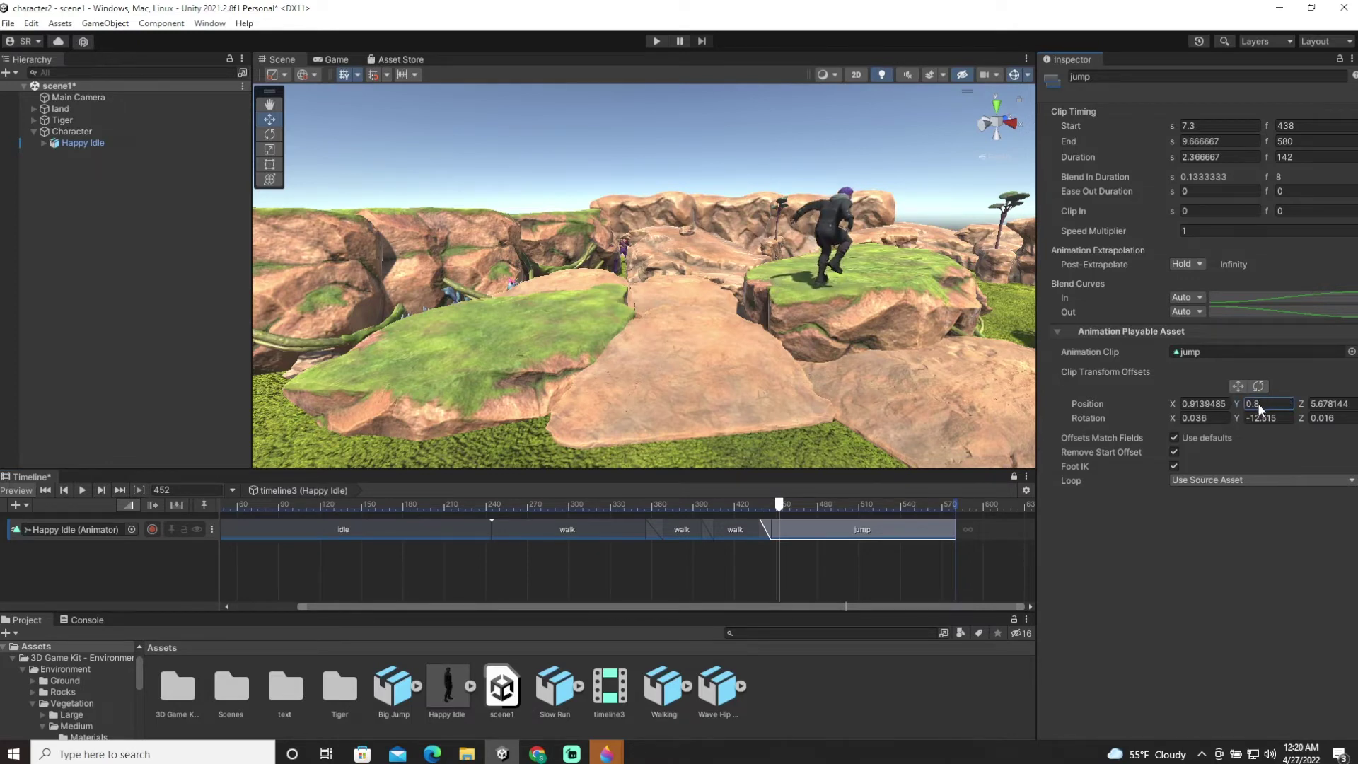
key(BackSpace)
key(BackSpace)
text(41)
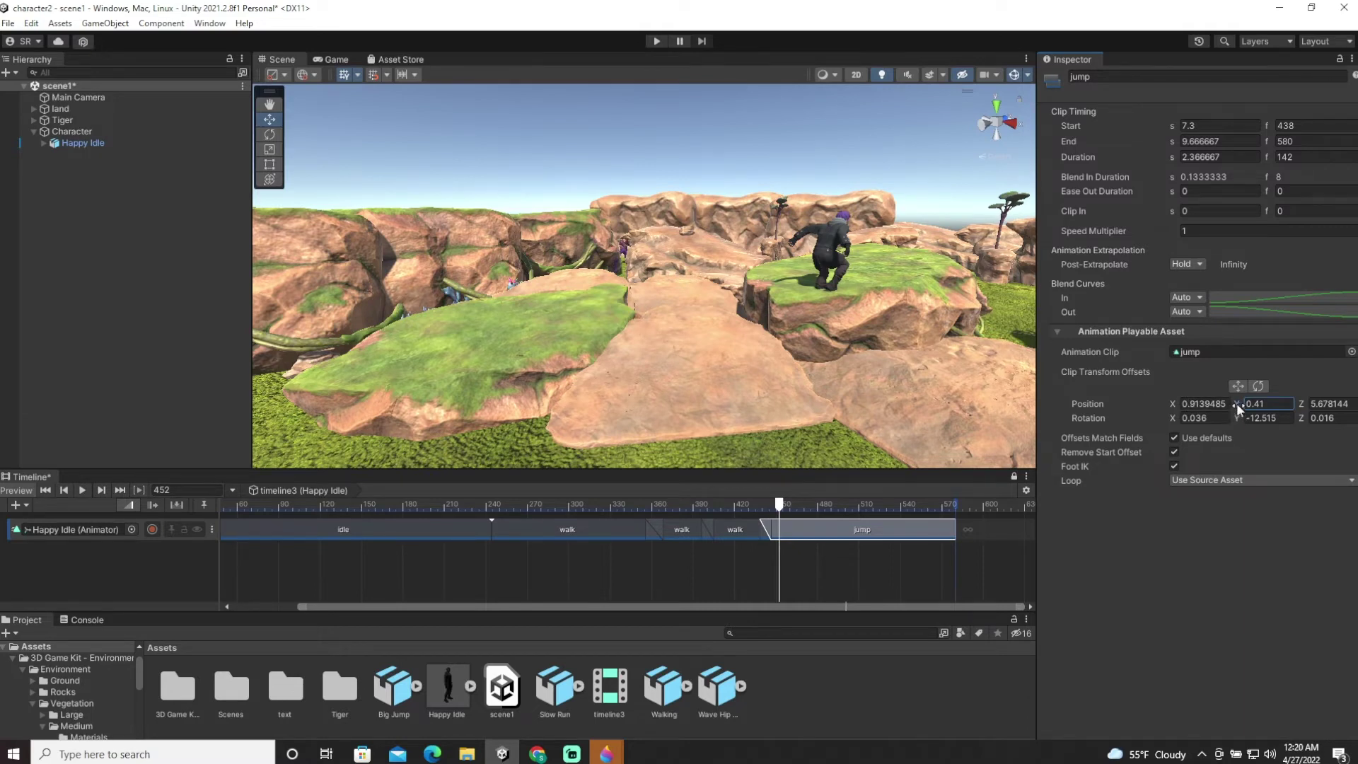
drag(1236, 403, 1246, 409)
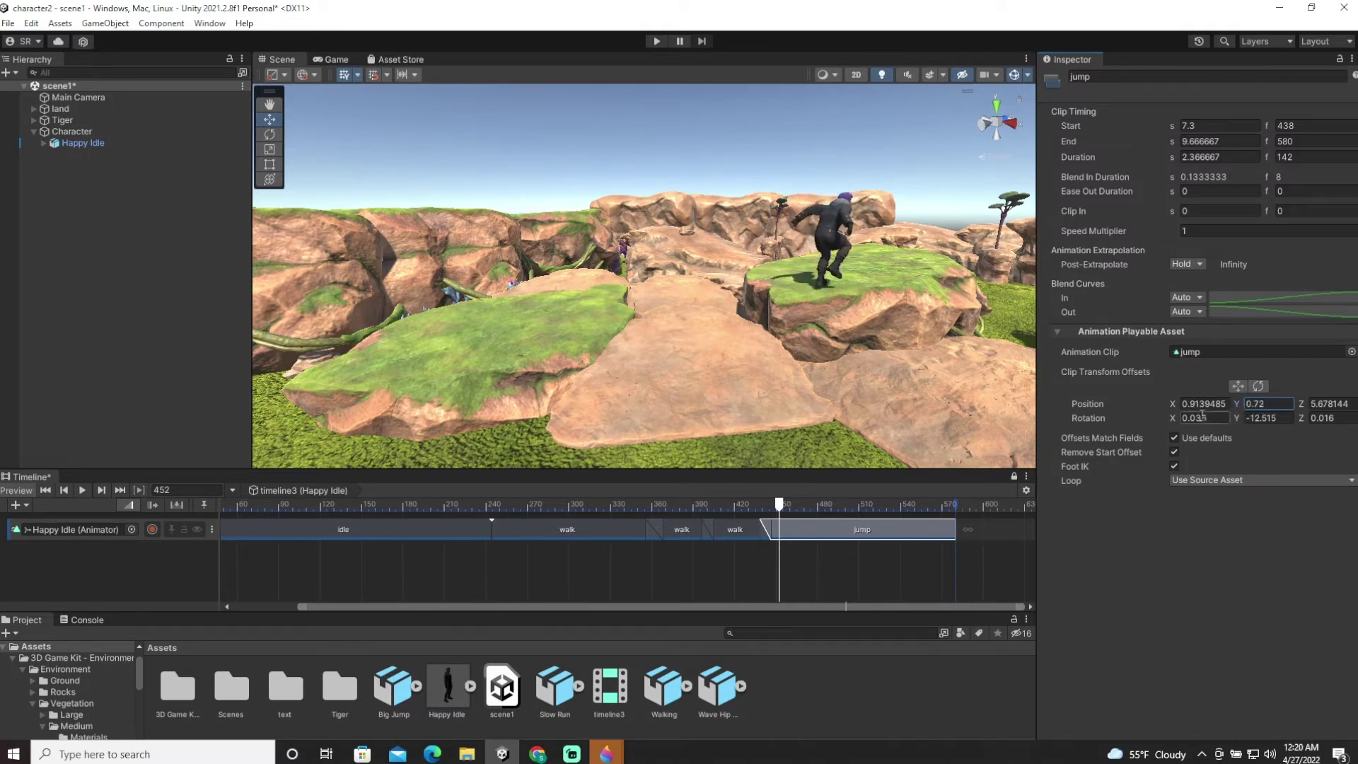
drag(763, 488, 796, 541)
Set the jump clip's Y position offset to 0.92 and check the landing on the rock
click(1244, 404)
text(0.92)
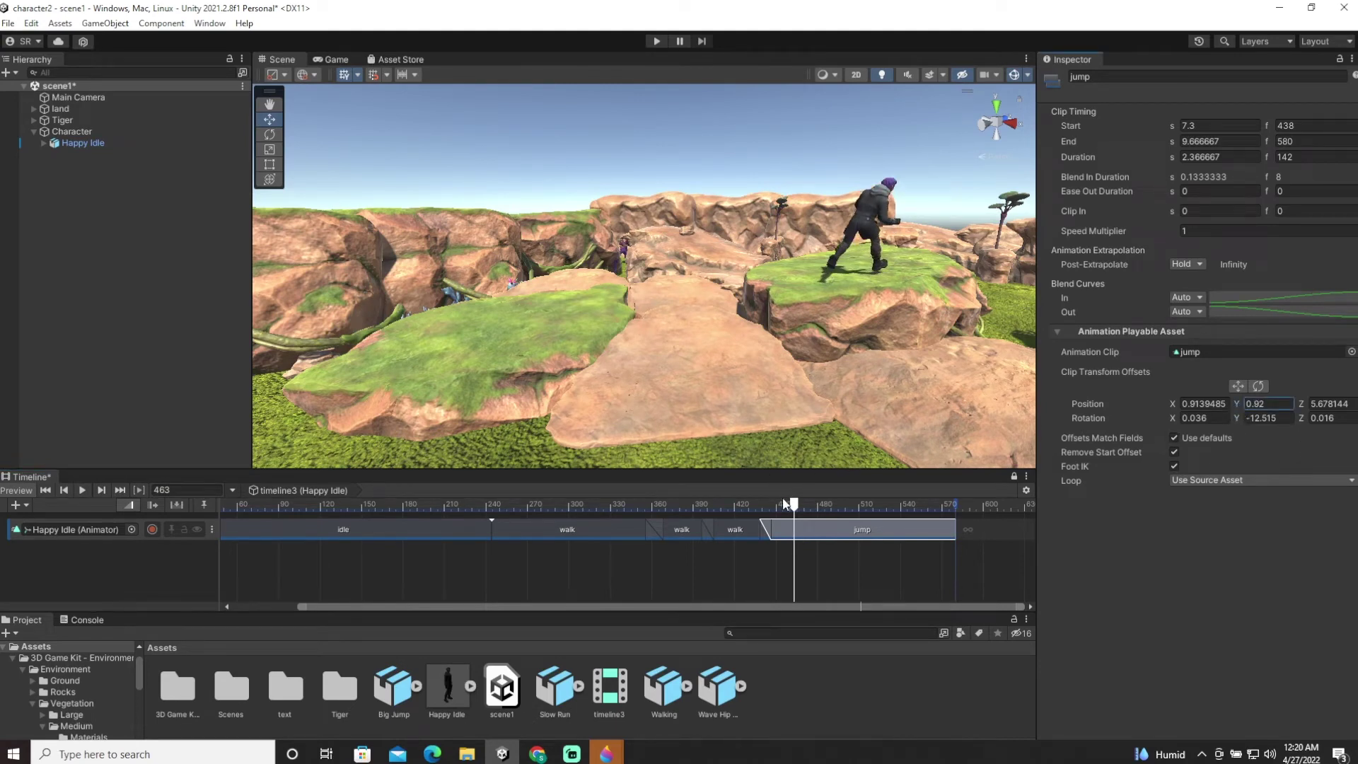
drag(788, 506, 882, 551)
key(f)
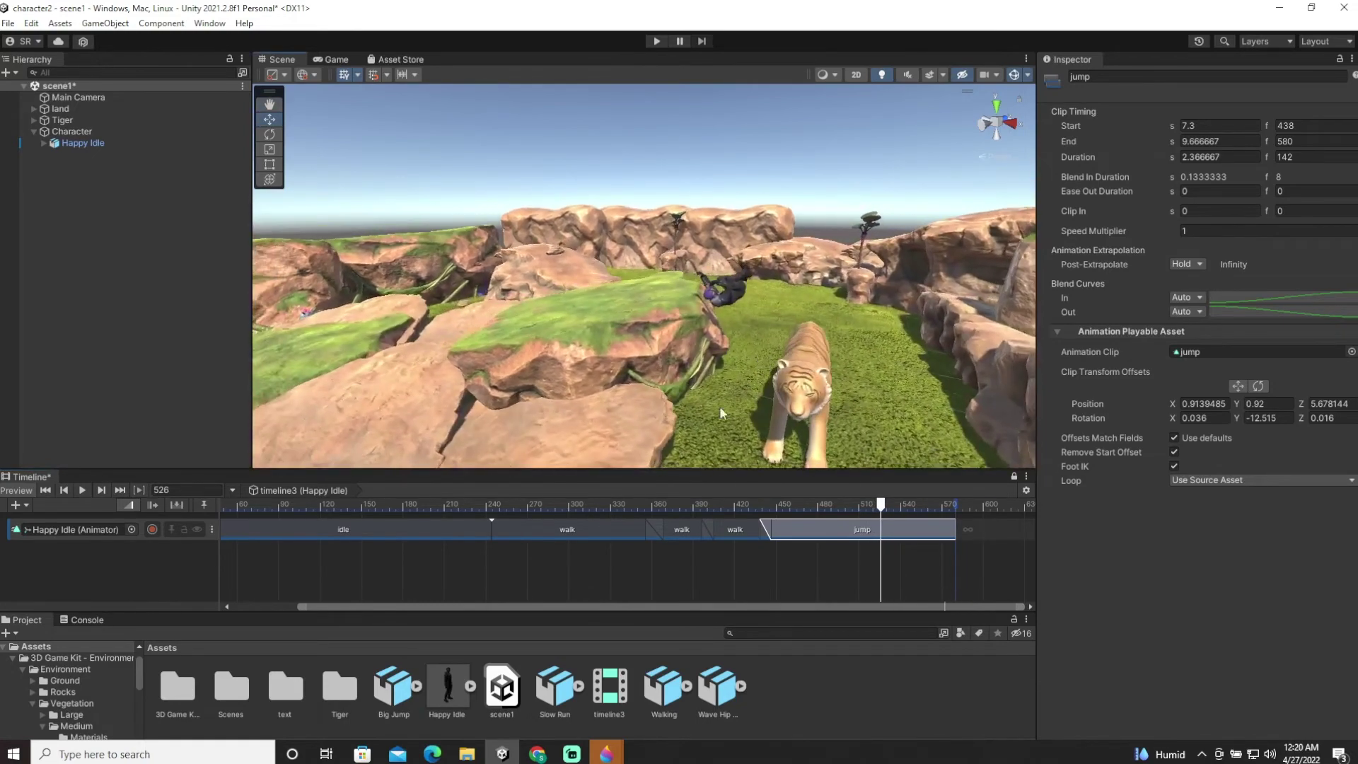
drag(883, 512, 922, 517)
Move the tiger beneath the jump landing to X 0.527, Z 0.195, previewing the jump past it
click(810, 366)
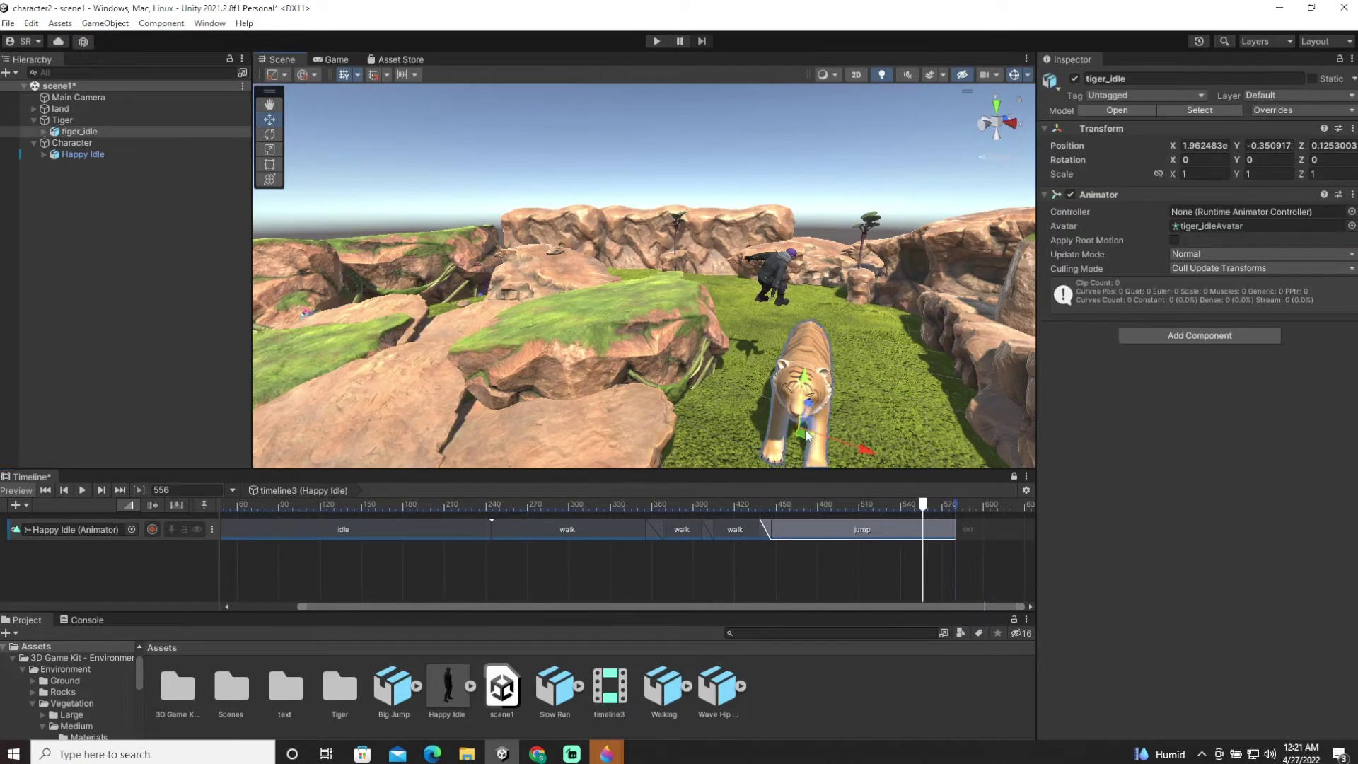
drag(810, 411, 776, 352)
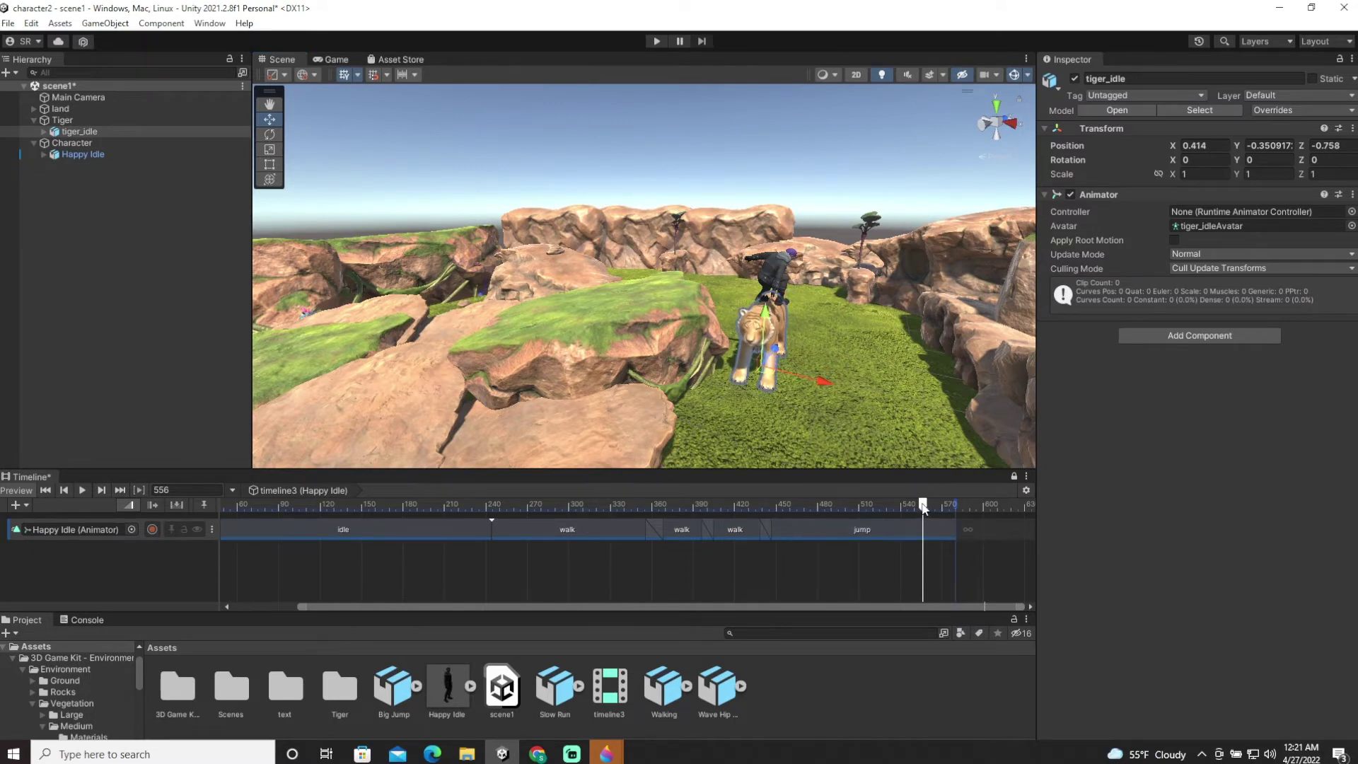
drag(923, 504, 751, 509)
drag(776, 351, 742, 390)
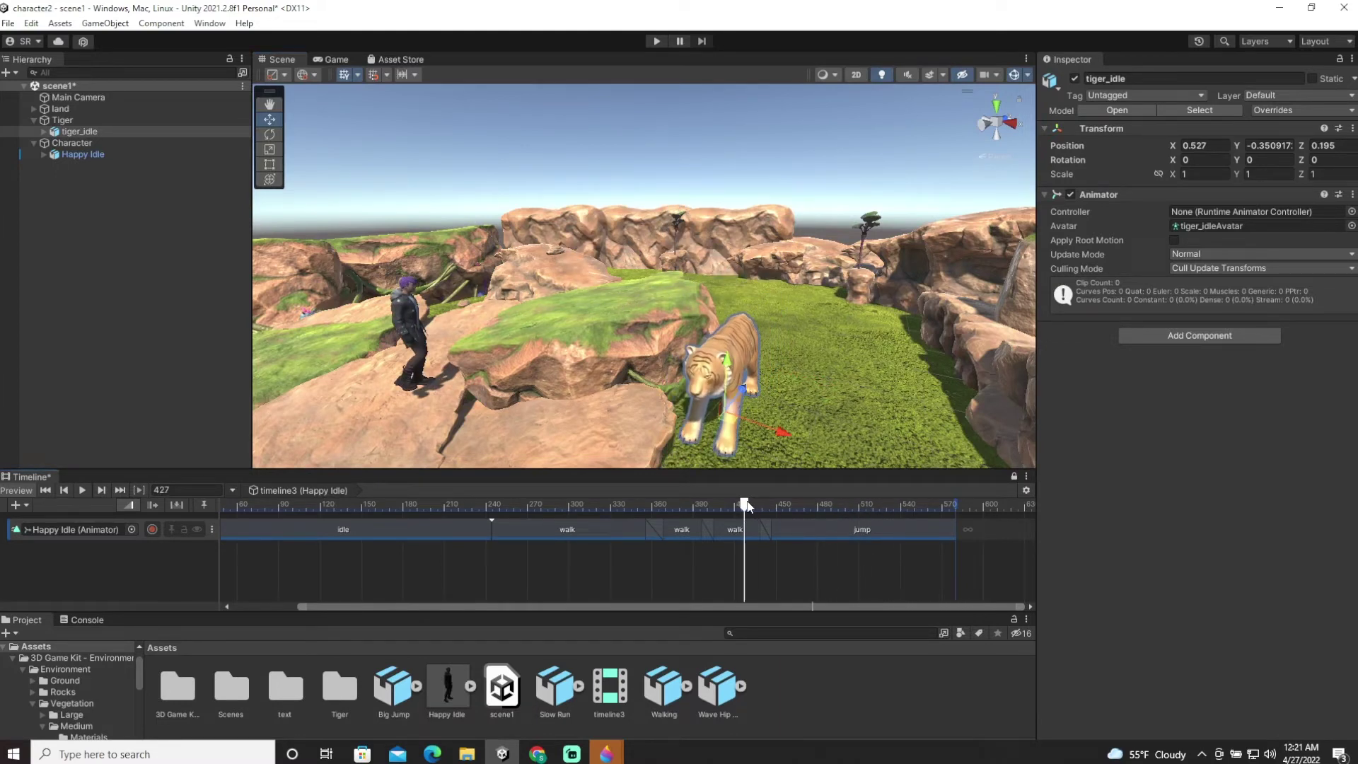
drag(766, 501, 853, 523)
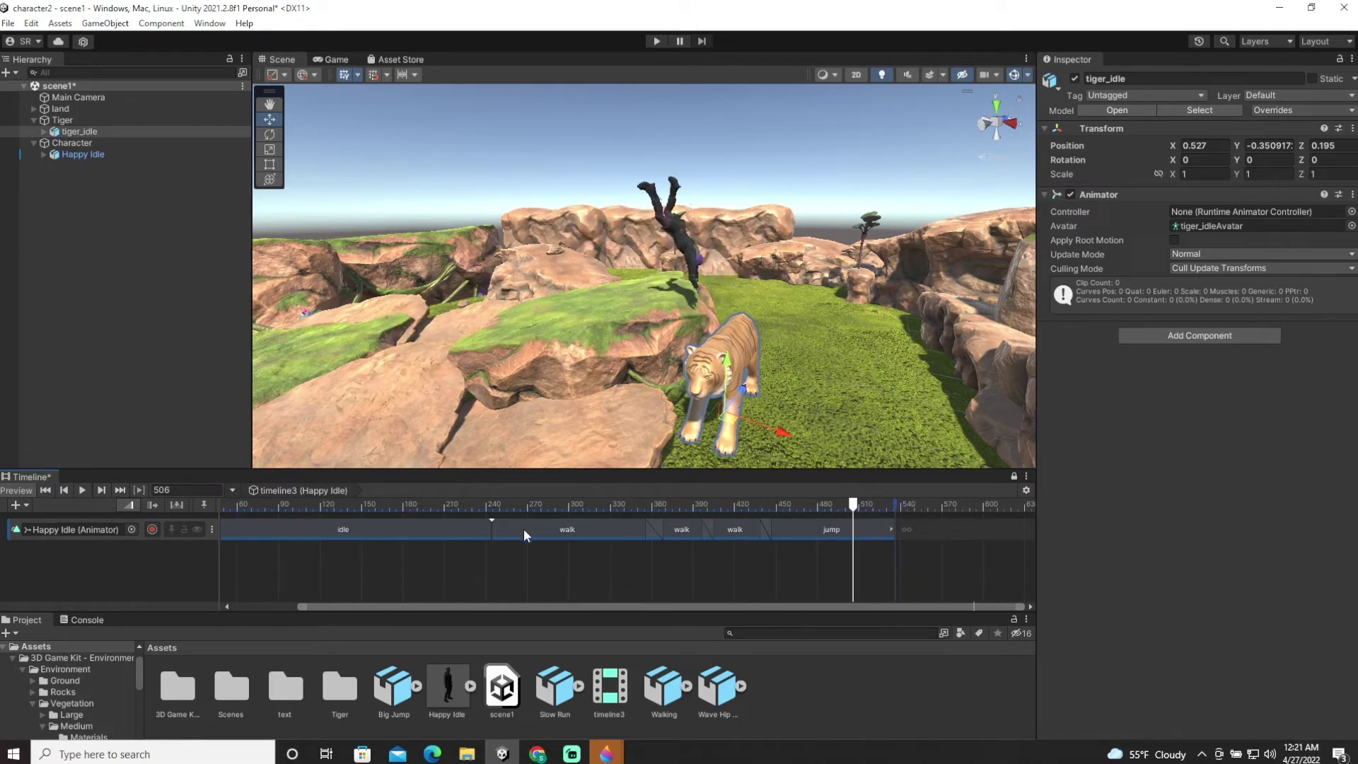
Paste a copy of the walk clip after the jump and match its offsets to the jump
click(590, 528)
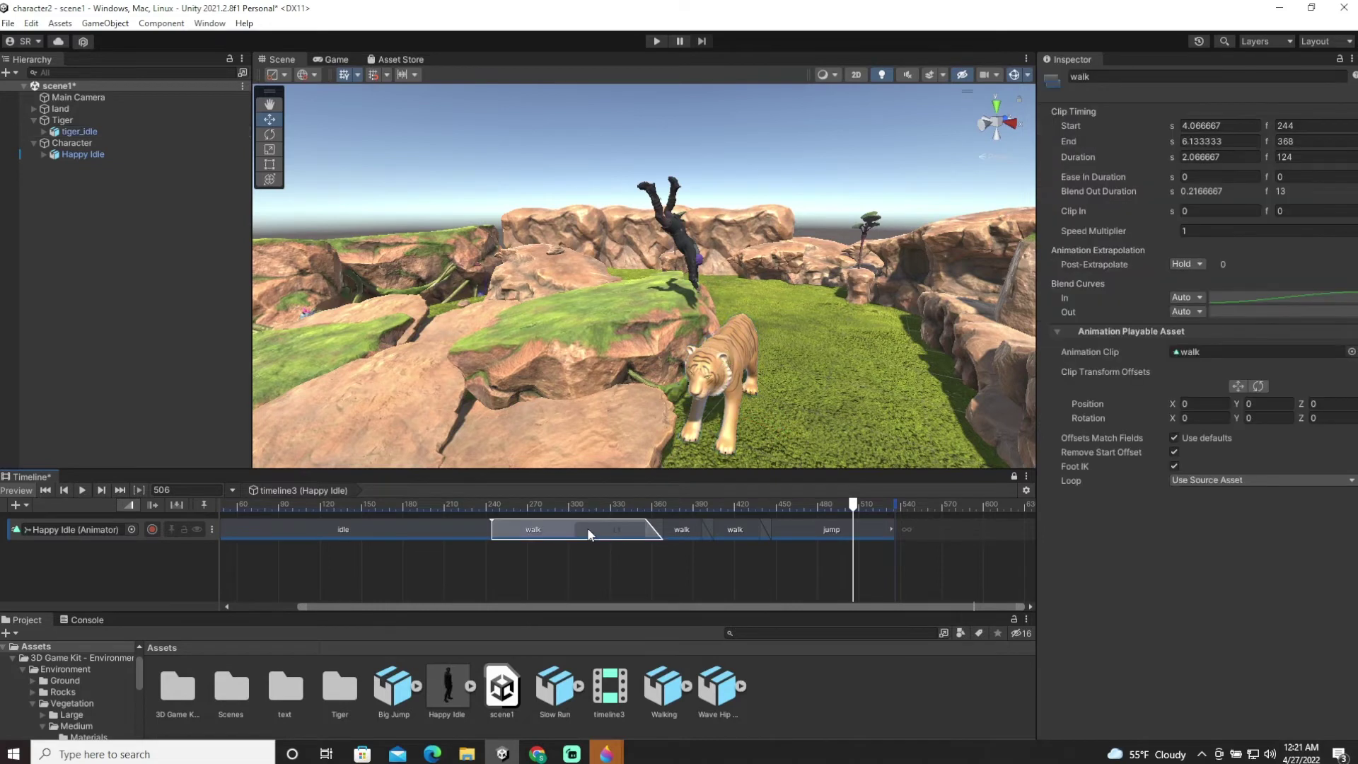
click(739, 533)
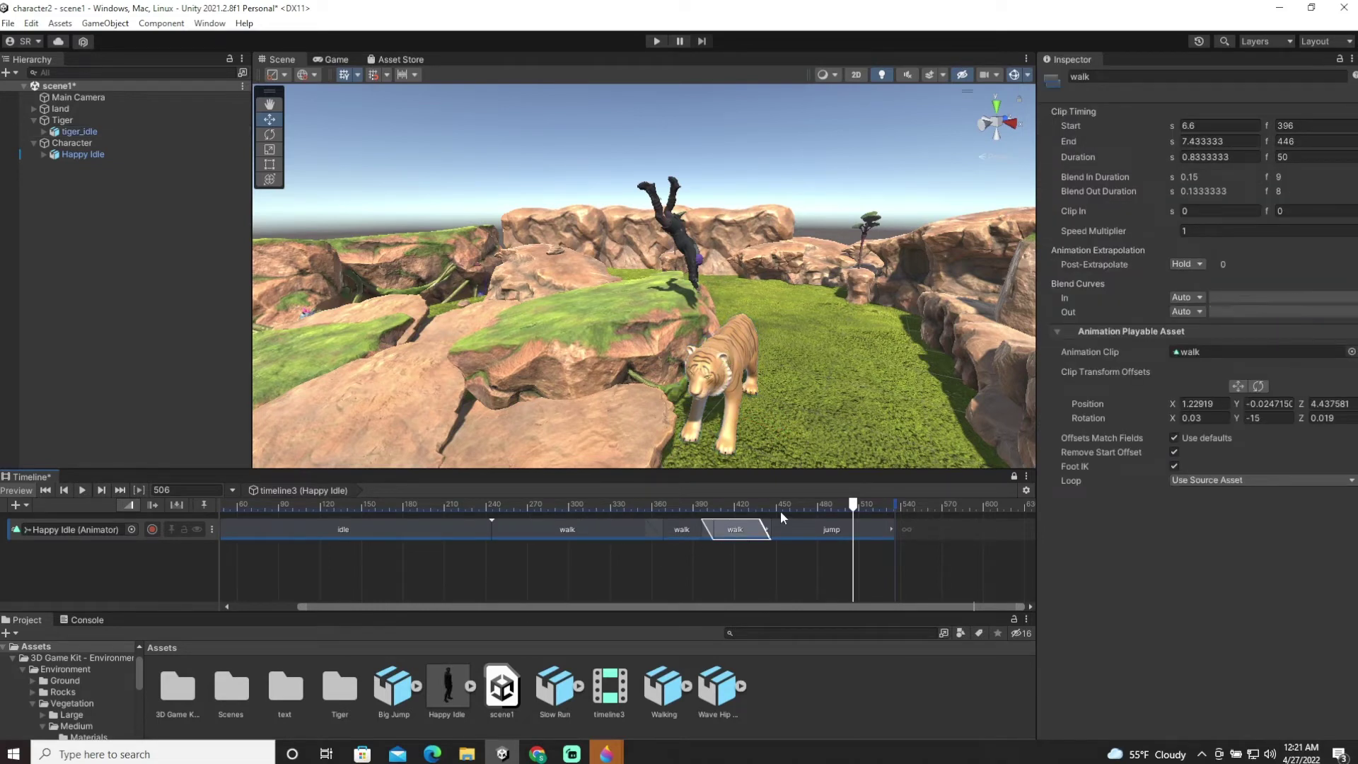
drag(853, 503, 917, 504)
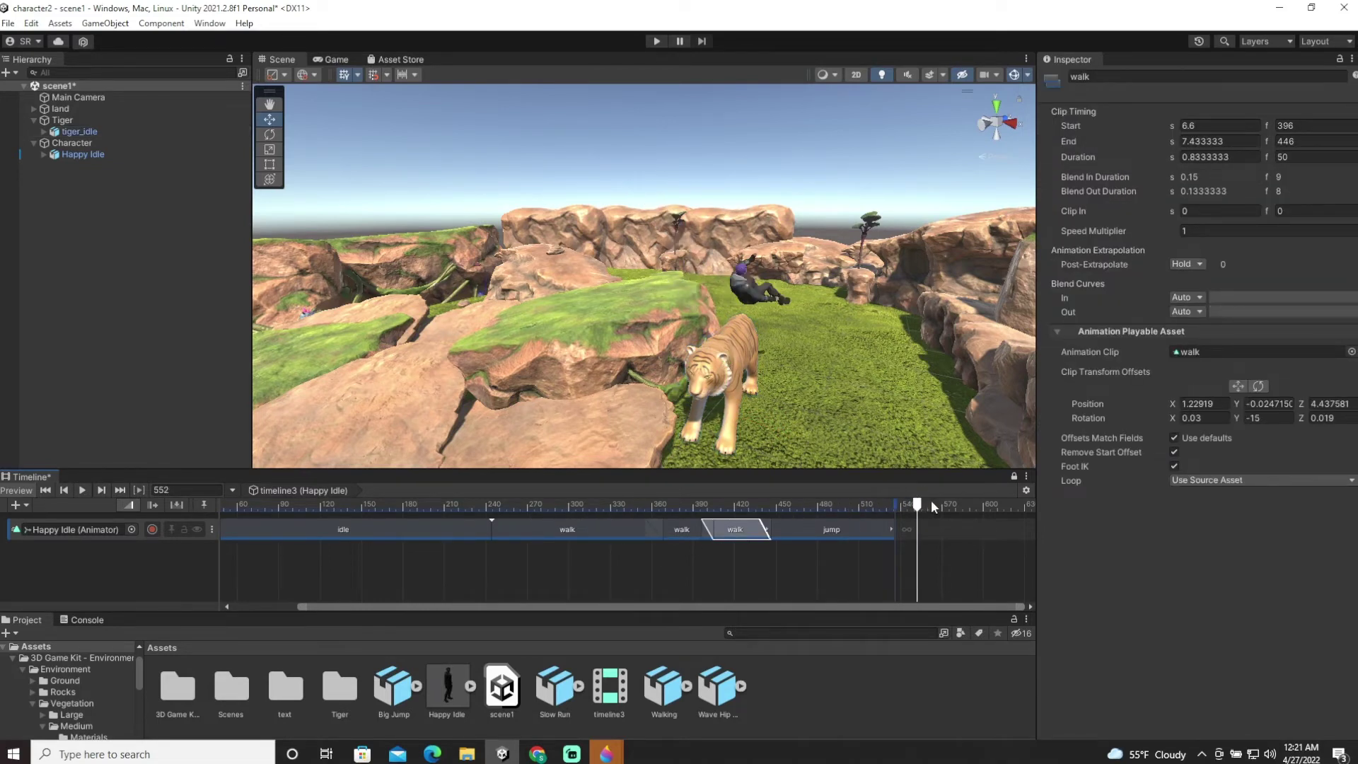
key(ctrl+v)
click(877, 504)
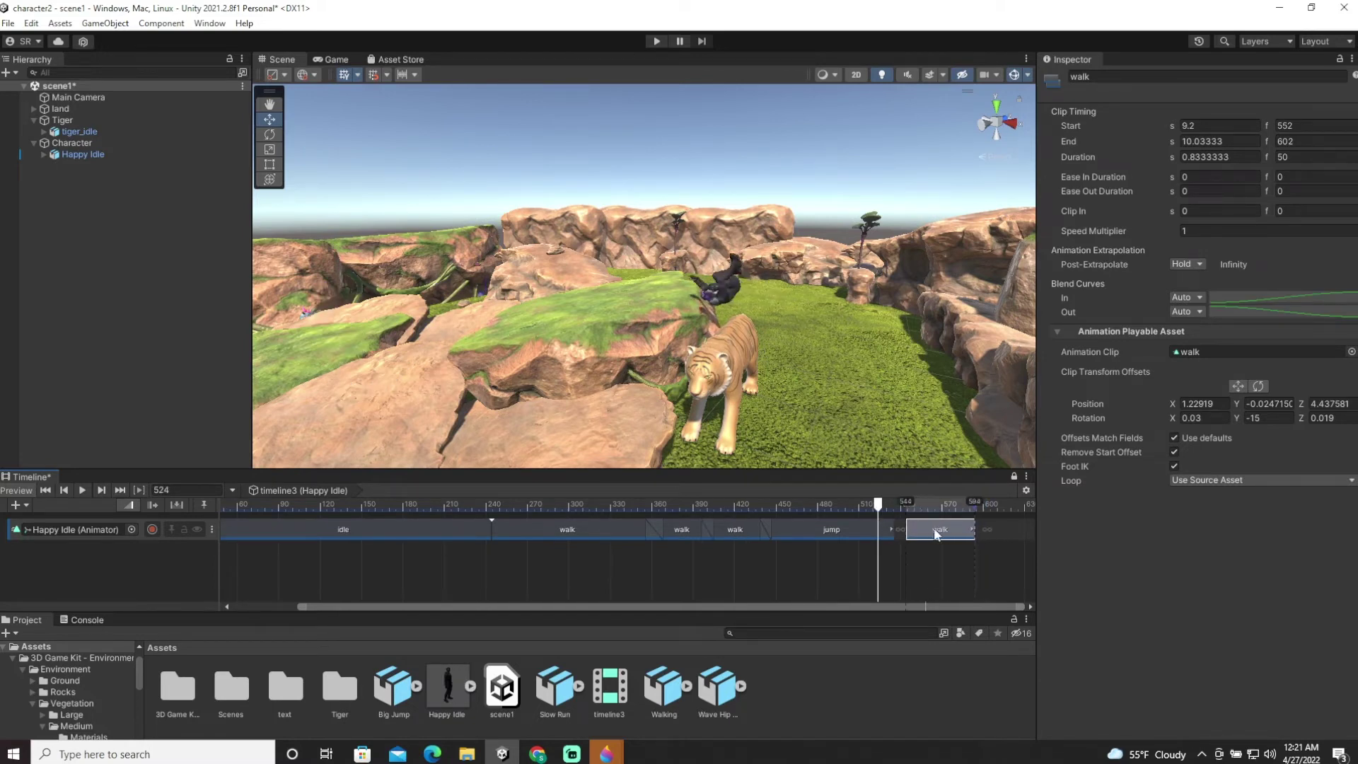
drag(929, 528, 917, 528)
right_click(926, 530)
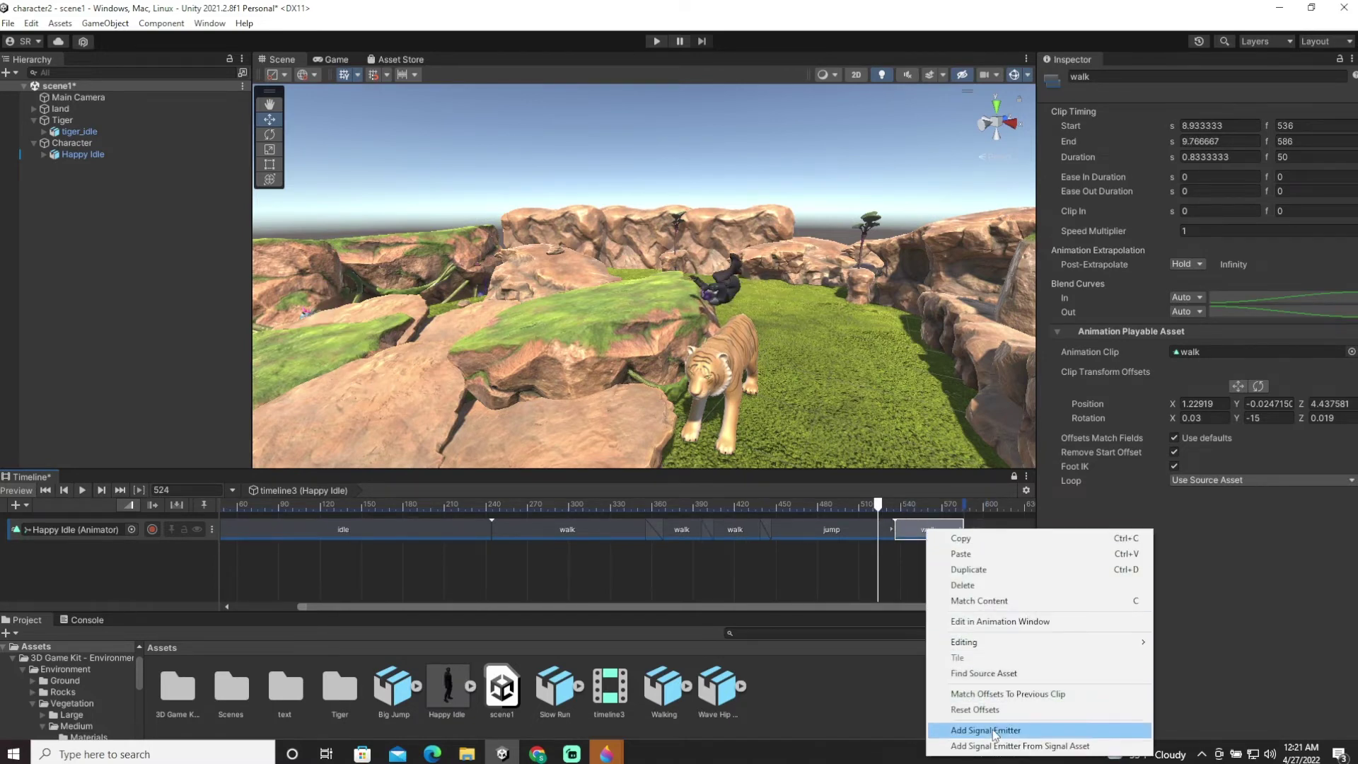
click(1004, 694)
drag(878, 503, 918, 515)
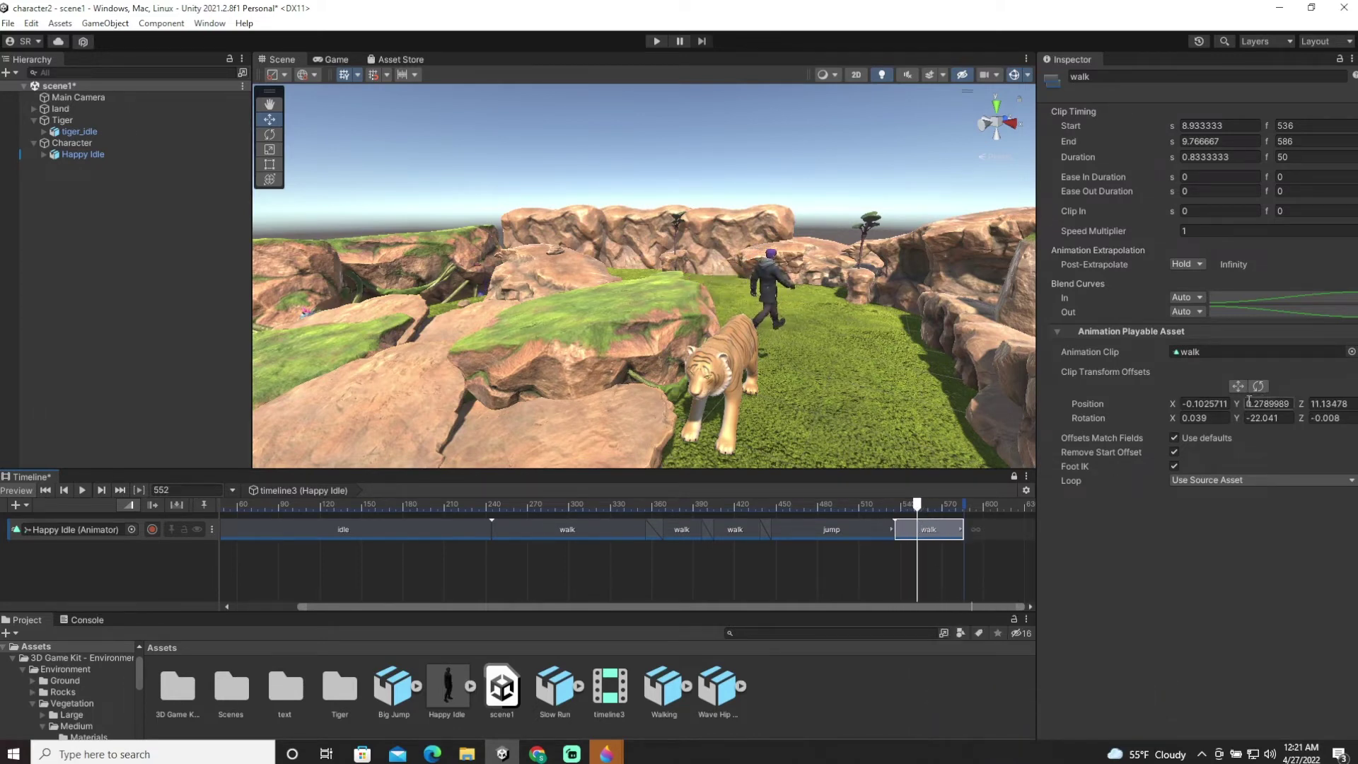
Lower and rotate the character on the last walk and start that clip at frame 529
drag(1236, 402, 1209, 406)
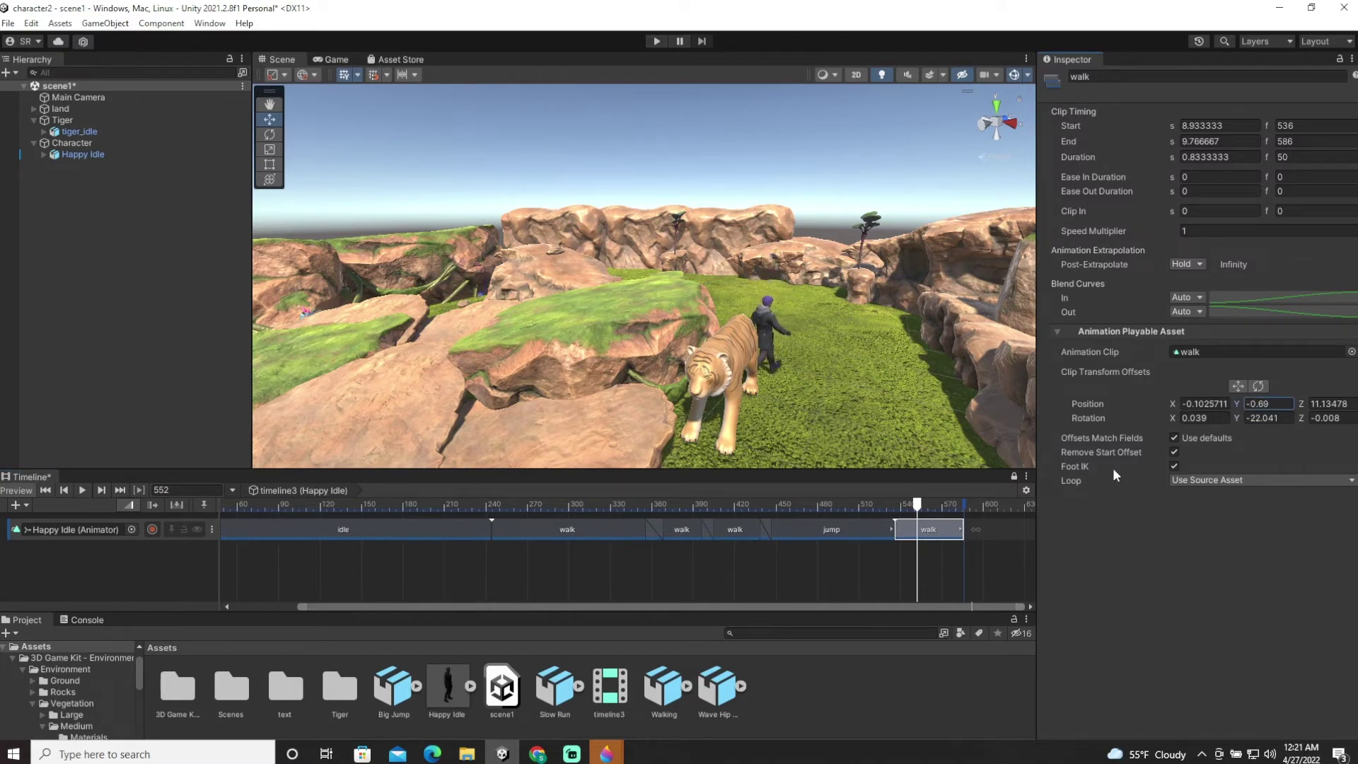
drag(1236, 419, 1, 416)
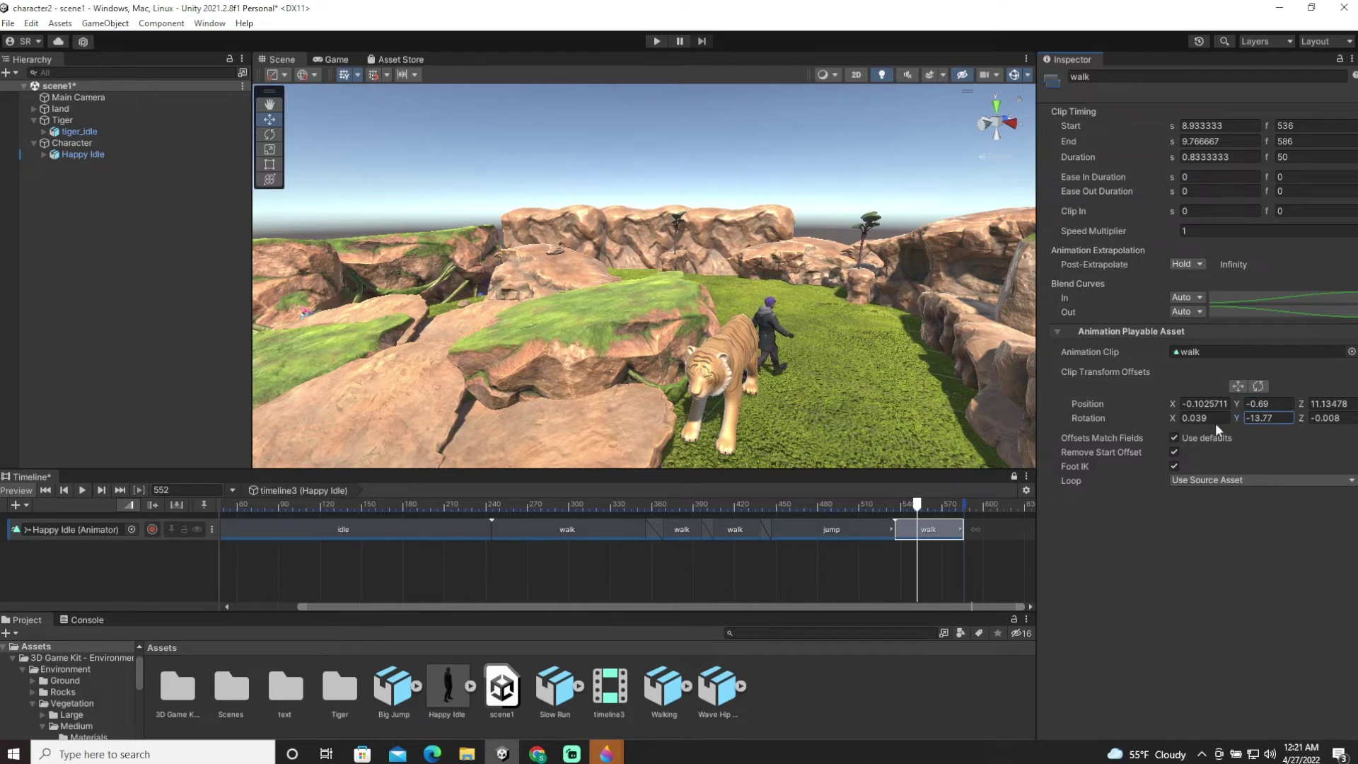
drag(1236, 419, 125, 402)
mouse_move(934, 530)
mouse_down()
mouse_move(879, 503)
mouse_move(572, 508)
mouse_move(197, 488)
mouse_move(757, 539)
mouse_move(664, 550)
mouse_move(831, 551)
mouse_move(833, 509)
mouse_move(942, 523)
mouse_move(932, 530)
mouse_up()
key(f)
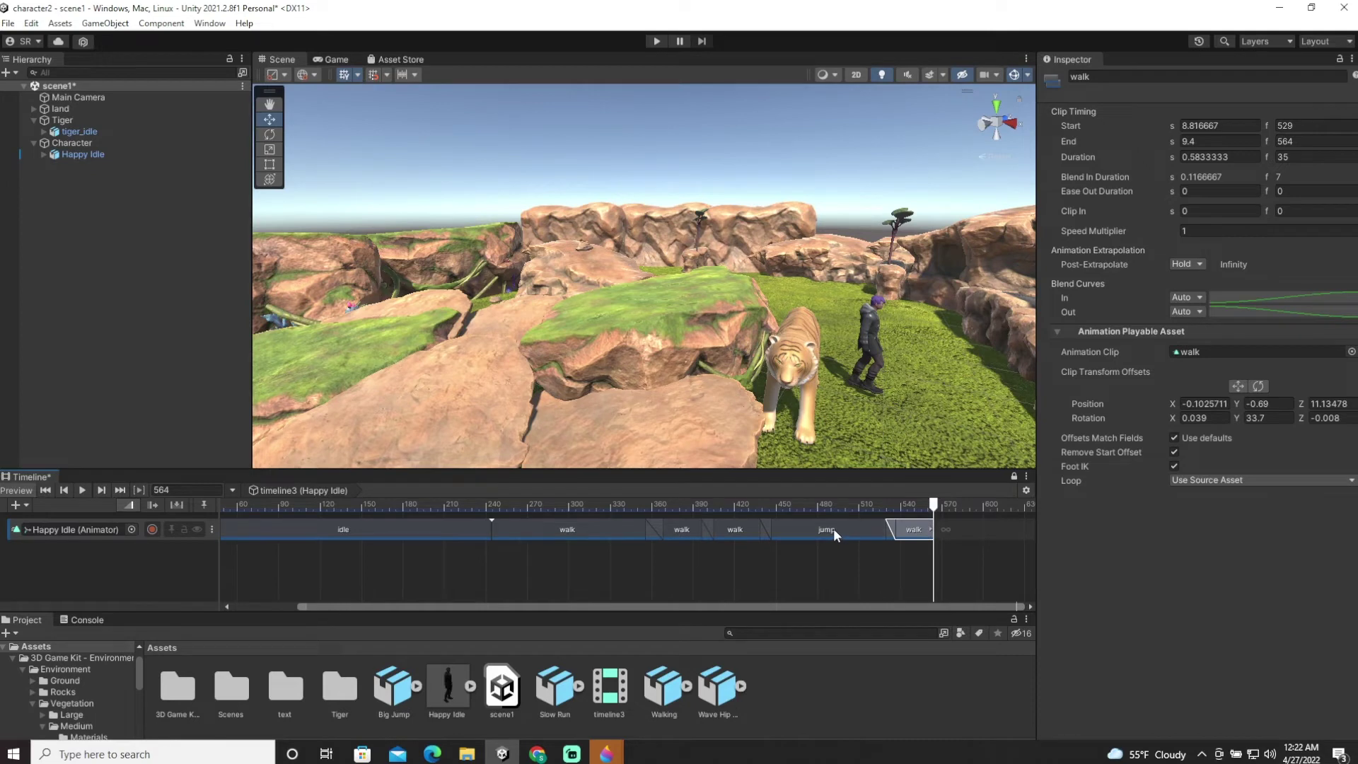
Add a jump clip after the last walk, dragged left to slightly overlap it
right_click(975, 529)
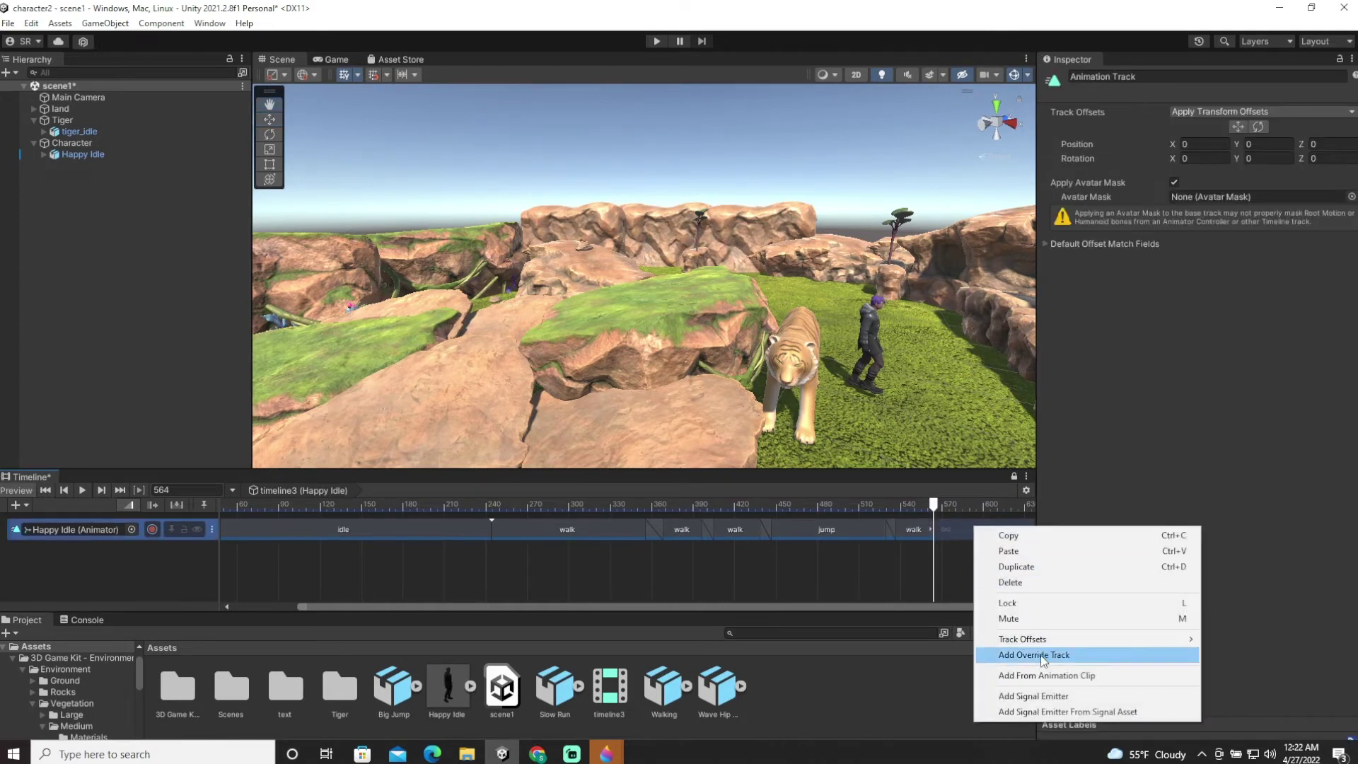
click(1088, 676)
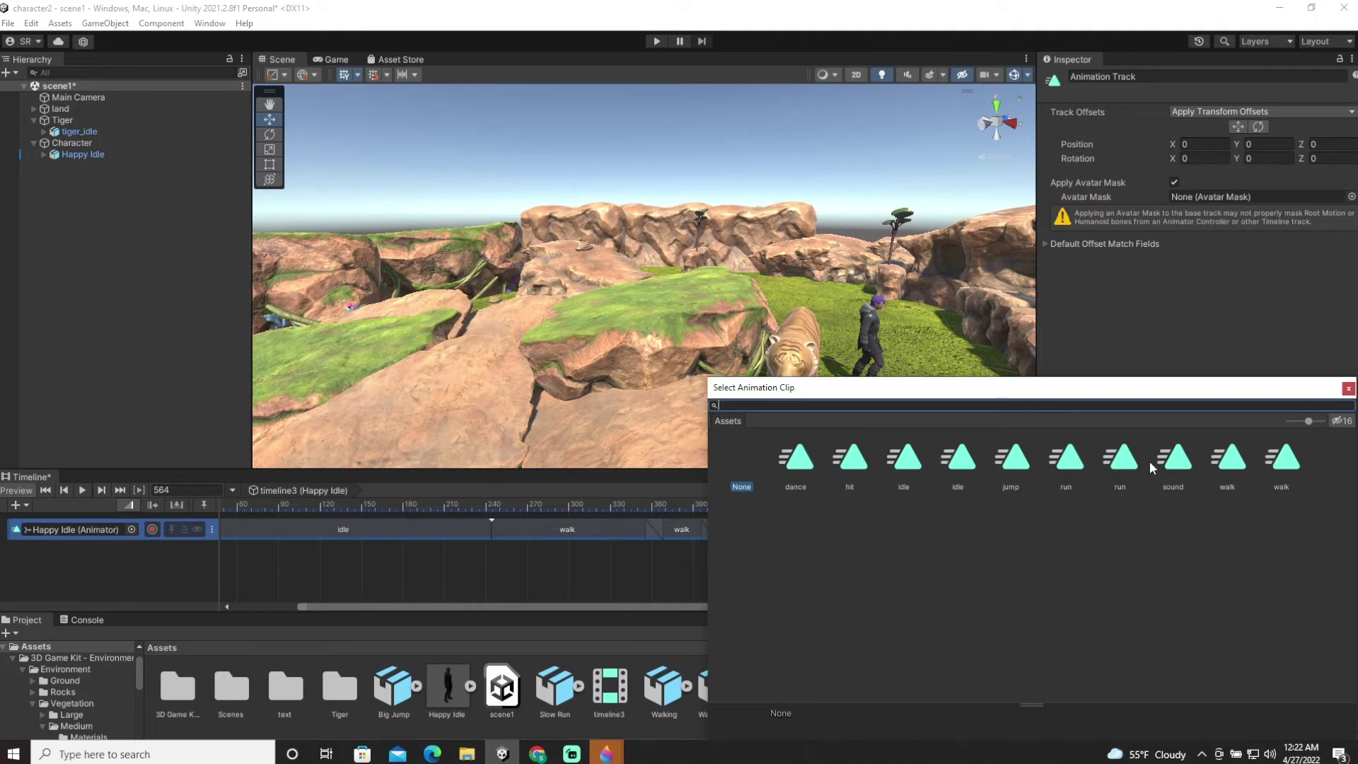
double_click(1018, 461)
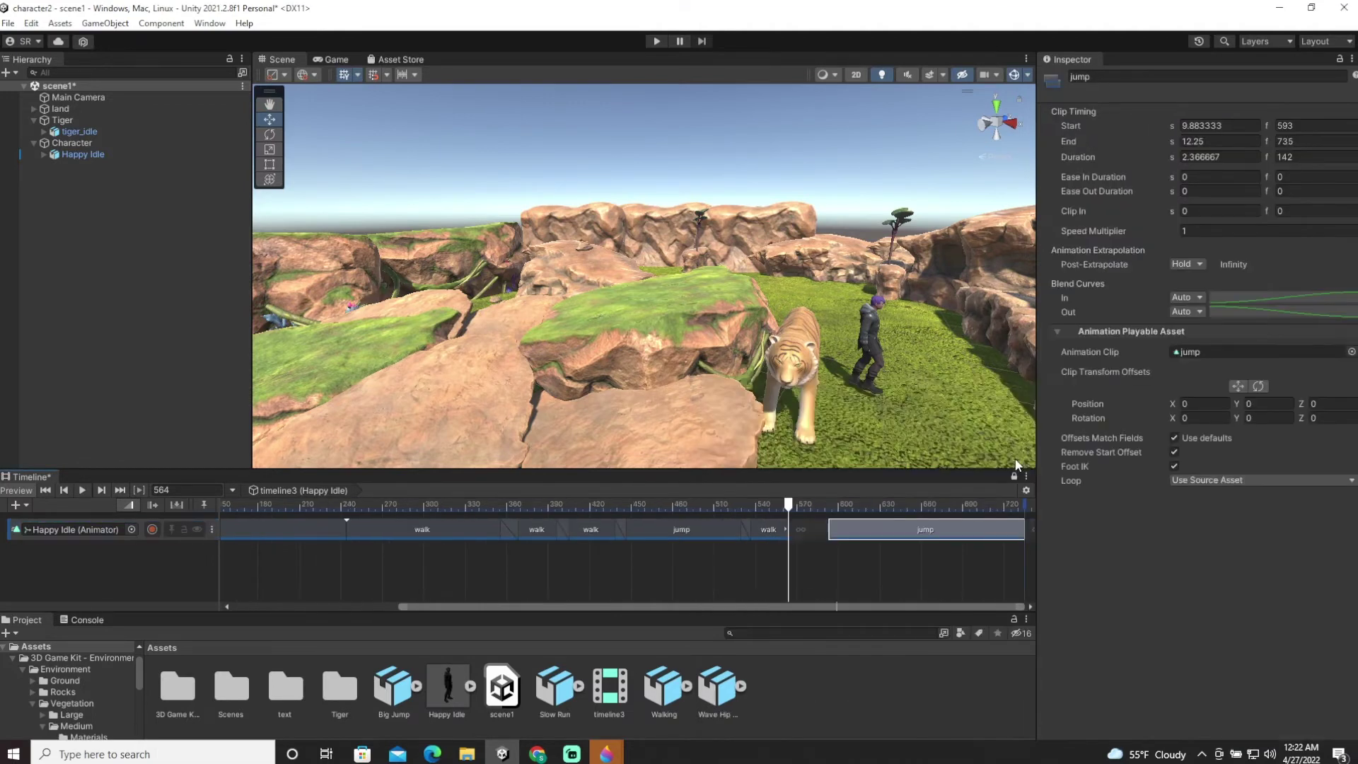
drag(911, 527, 876, 540)
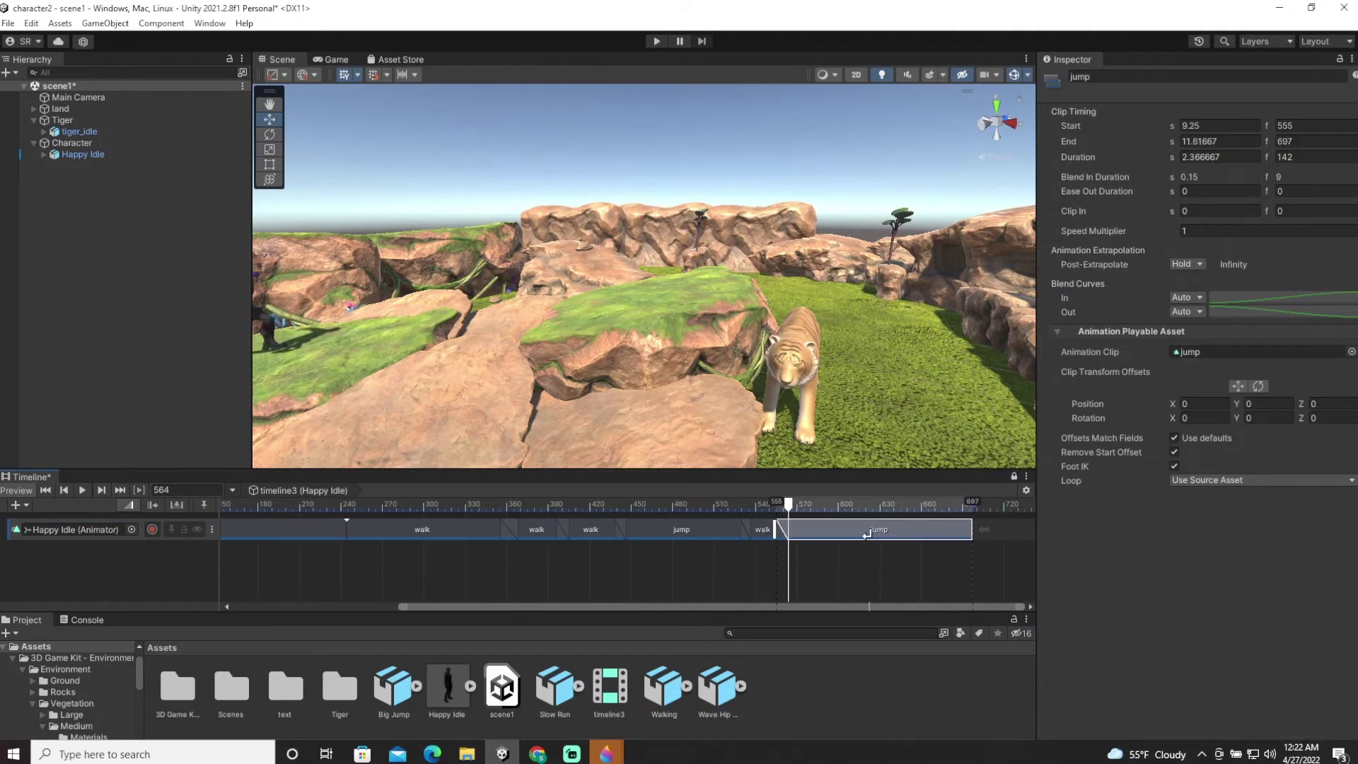
drag(867, 534, 868, 534)
Match the jump's offsets to the previous walk and preview it up to around frame 598
right_click(842, 533)
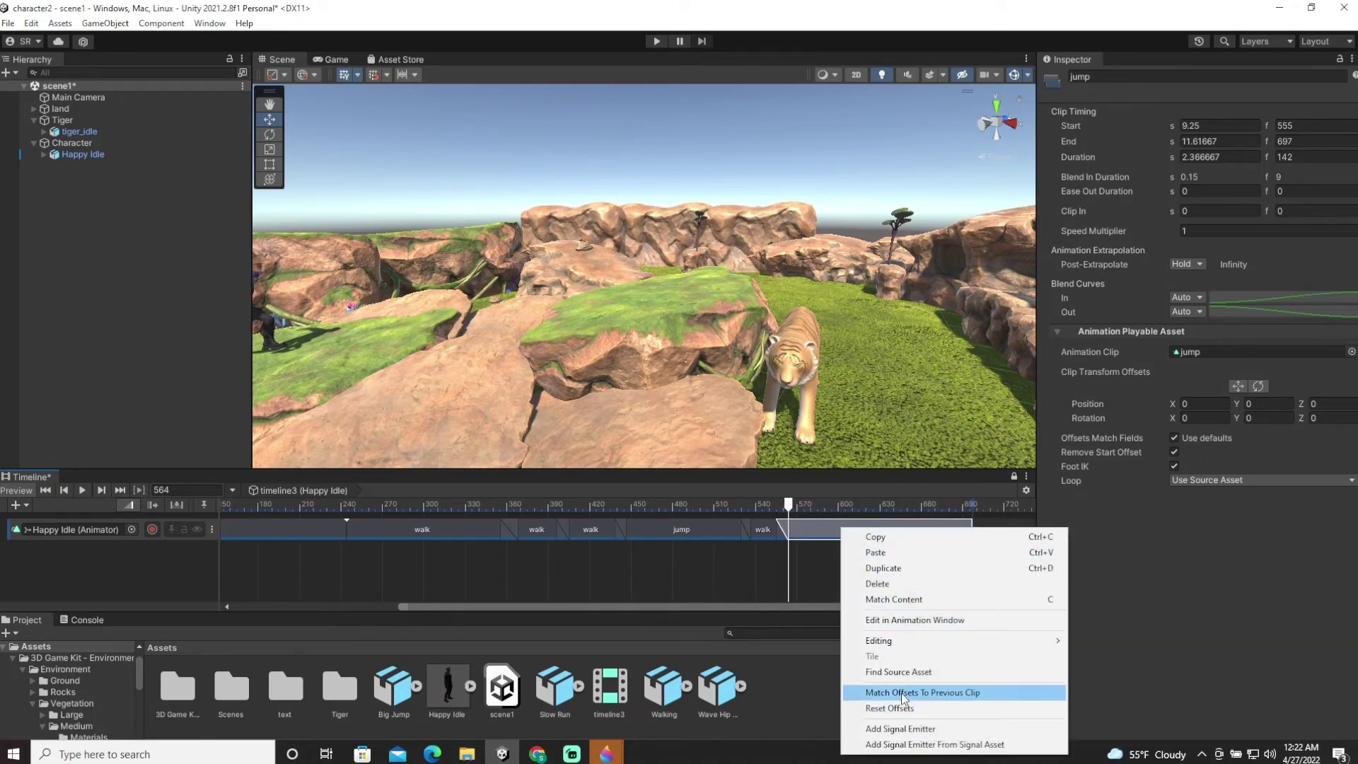
click(943, 692)
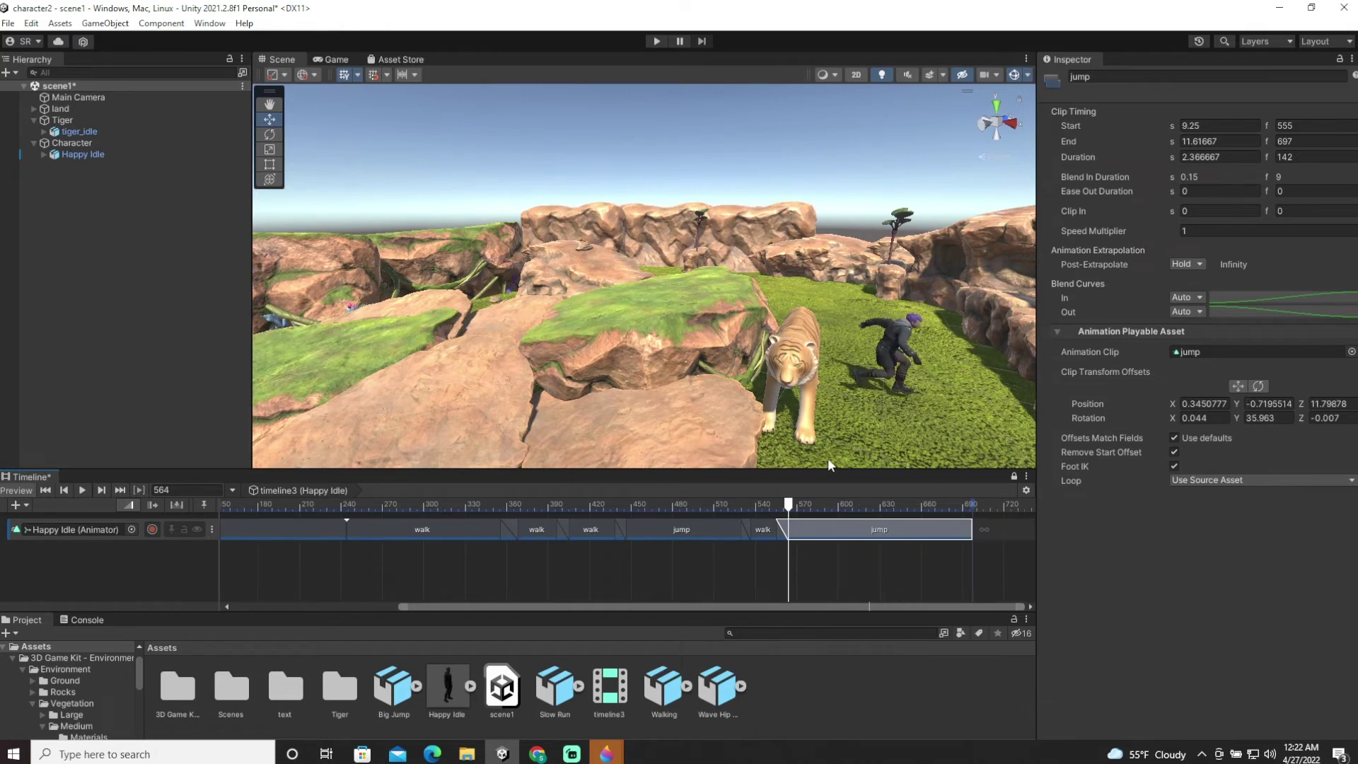
drag(790, 502, 829, 503)
alt+drag(916, 427, 848, 422)
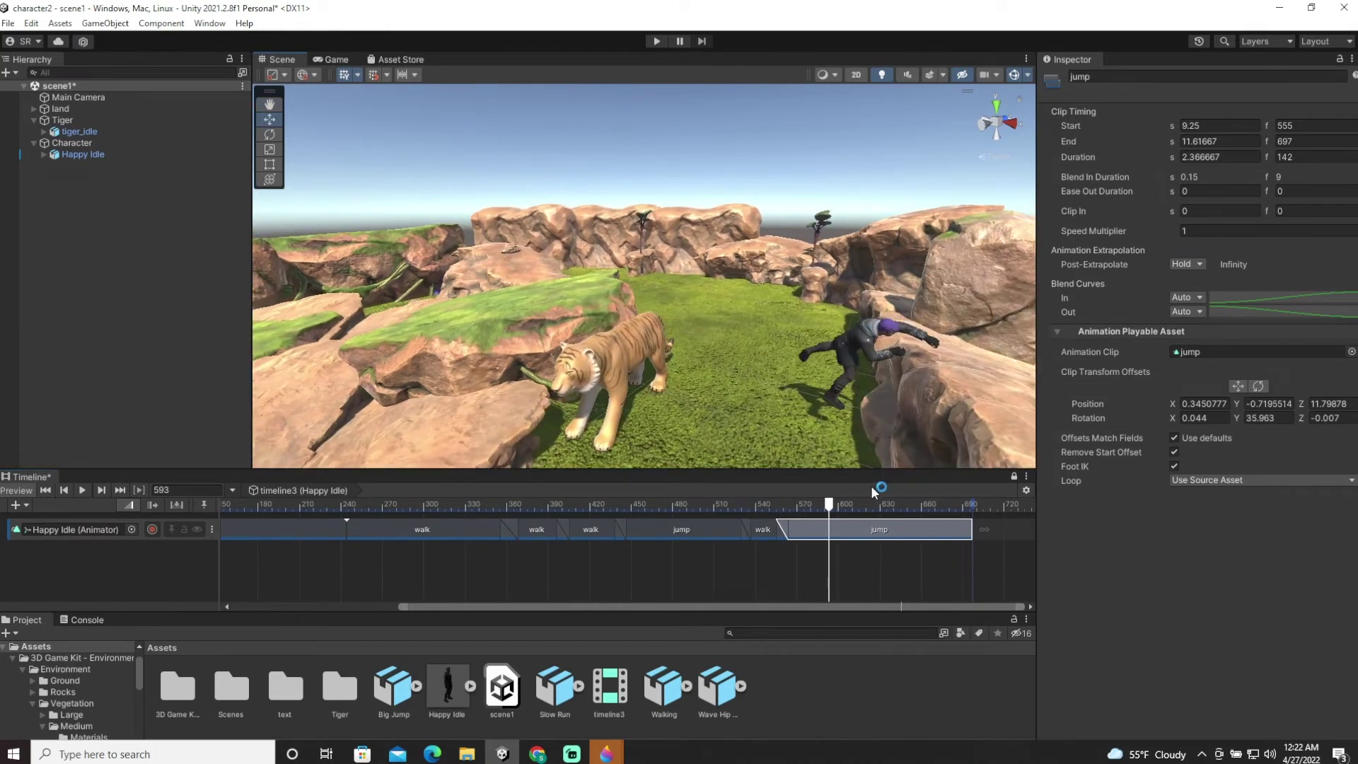
mouse_move(829, 504)
mouse_down()
mouse_move(773, 505)
mouse_move(870, 527)
mouse_move(778, 520)
mouse_move(832, 523)
mouse_up()
drag(831, 504, 836, 504)
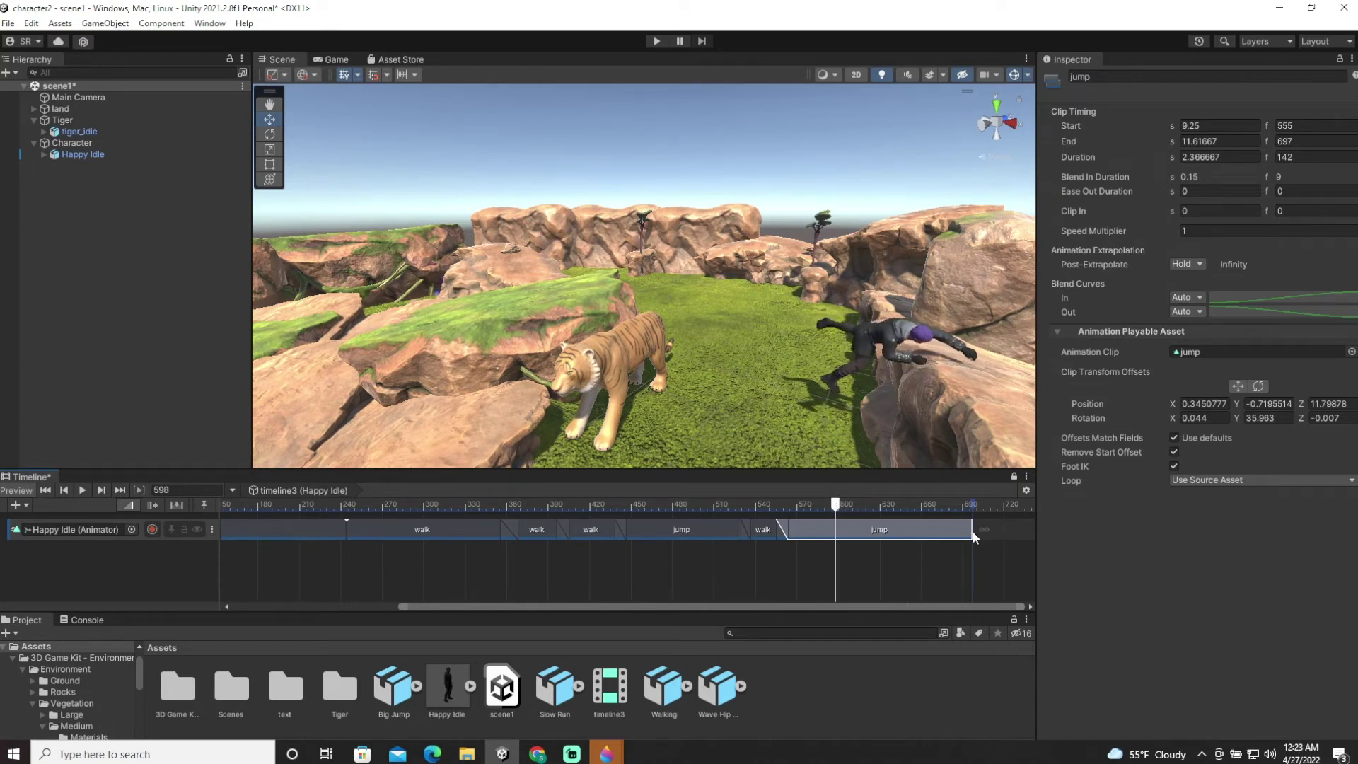
Trim the jump clip's end and duplicate it at the playhead
drag(973, 535, 829, 521)
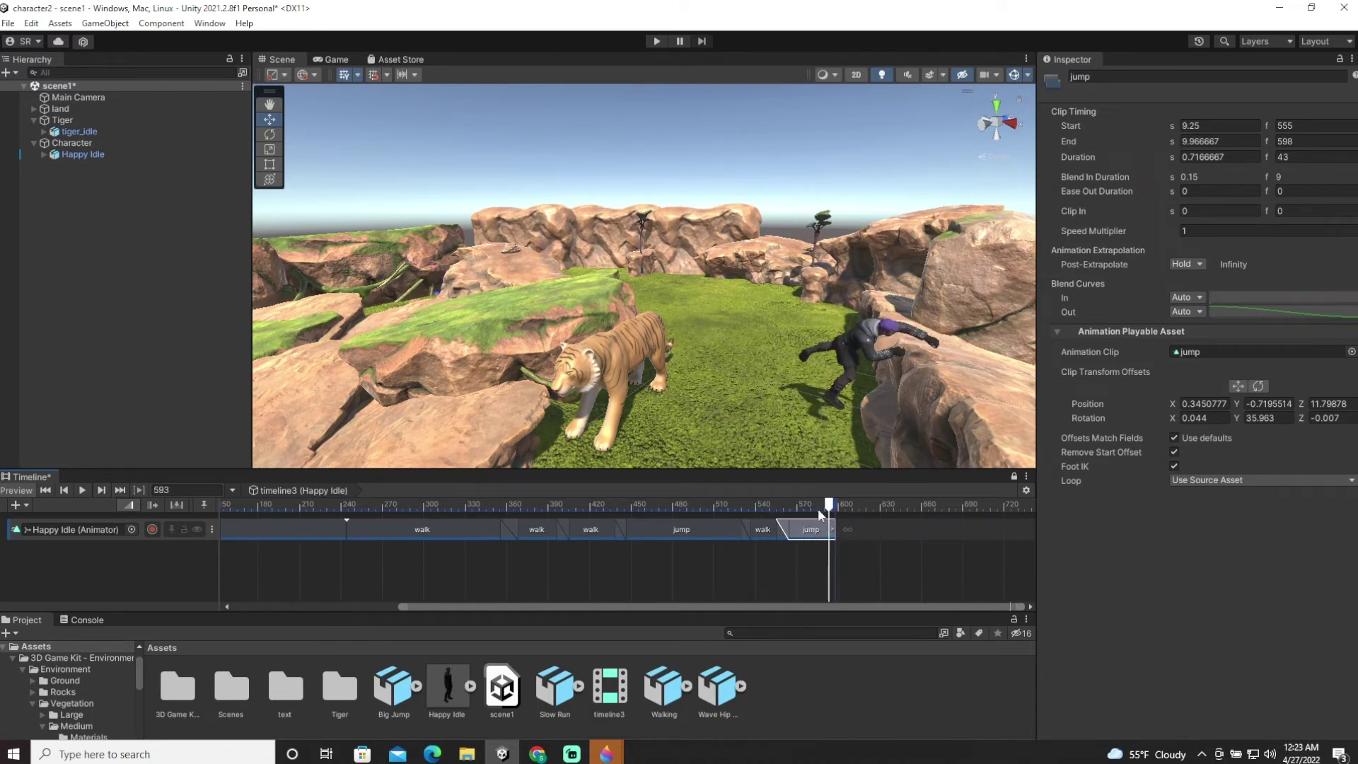
drag(831, 503, 852, 522)
key(ctrl+v)
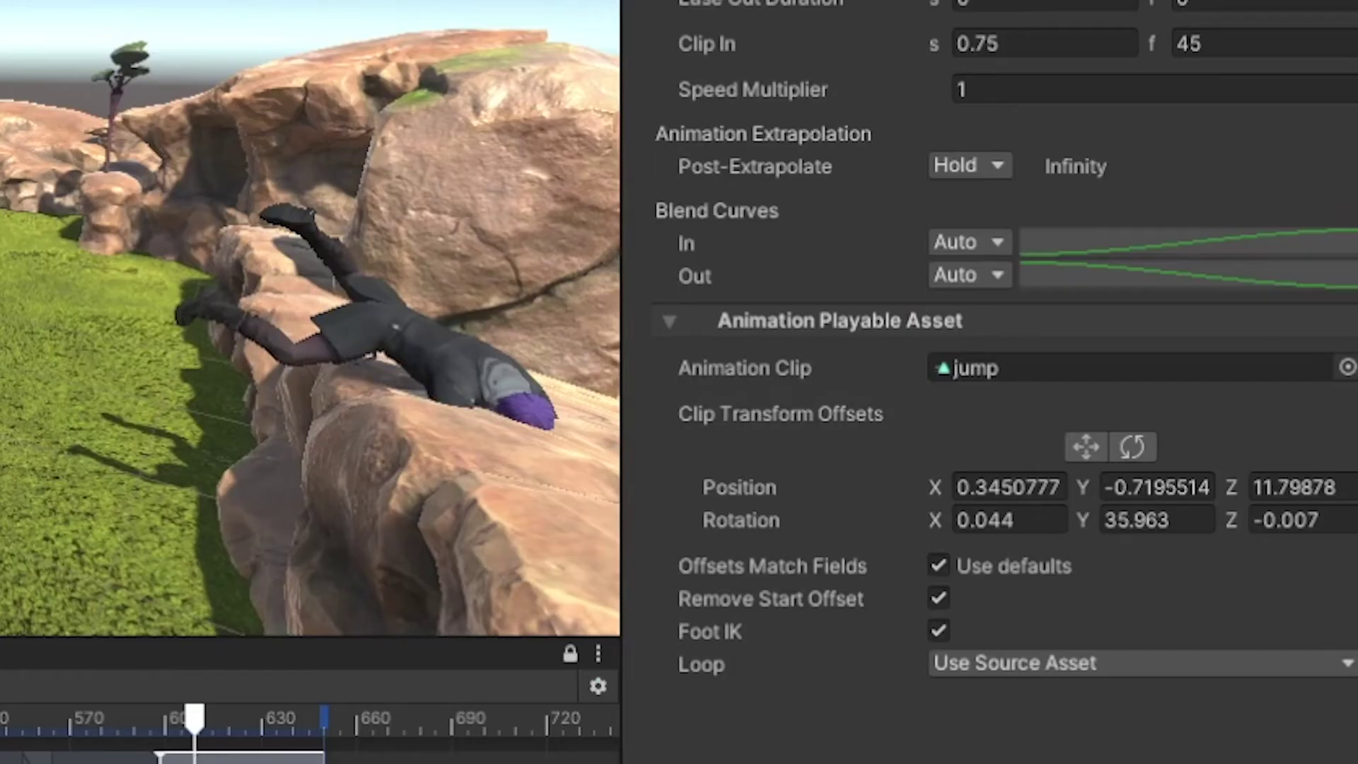
Raise the copy's Y offset and move the second jump clip to start at frame 592
mouse_move(200, 743)
mouse_down()
mouse_move(177, 735)
mouse_move(191, 739)
mouse_up()
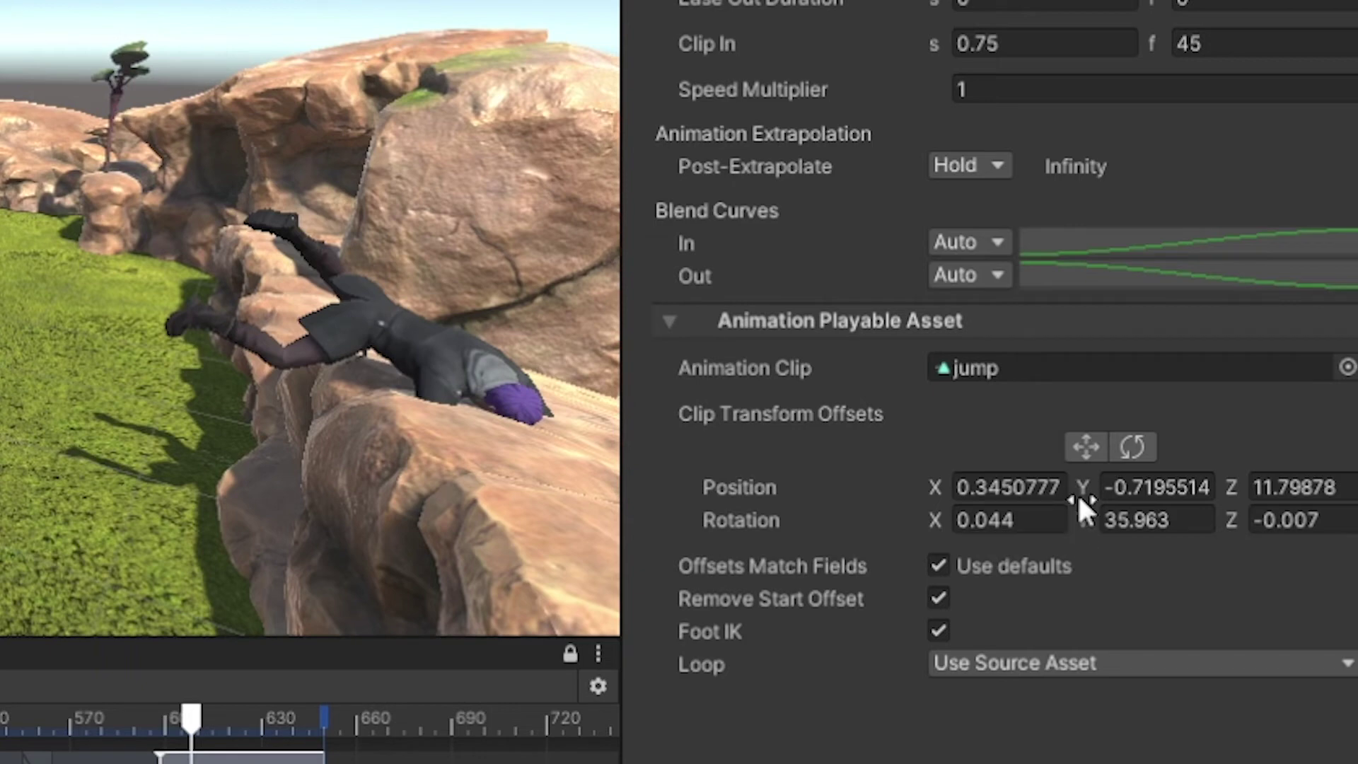
drag(1076, 487, 1096, 507)
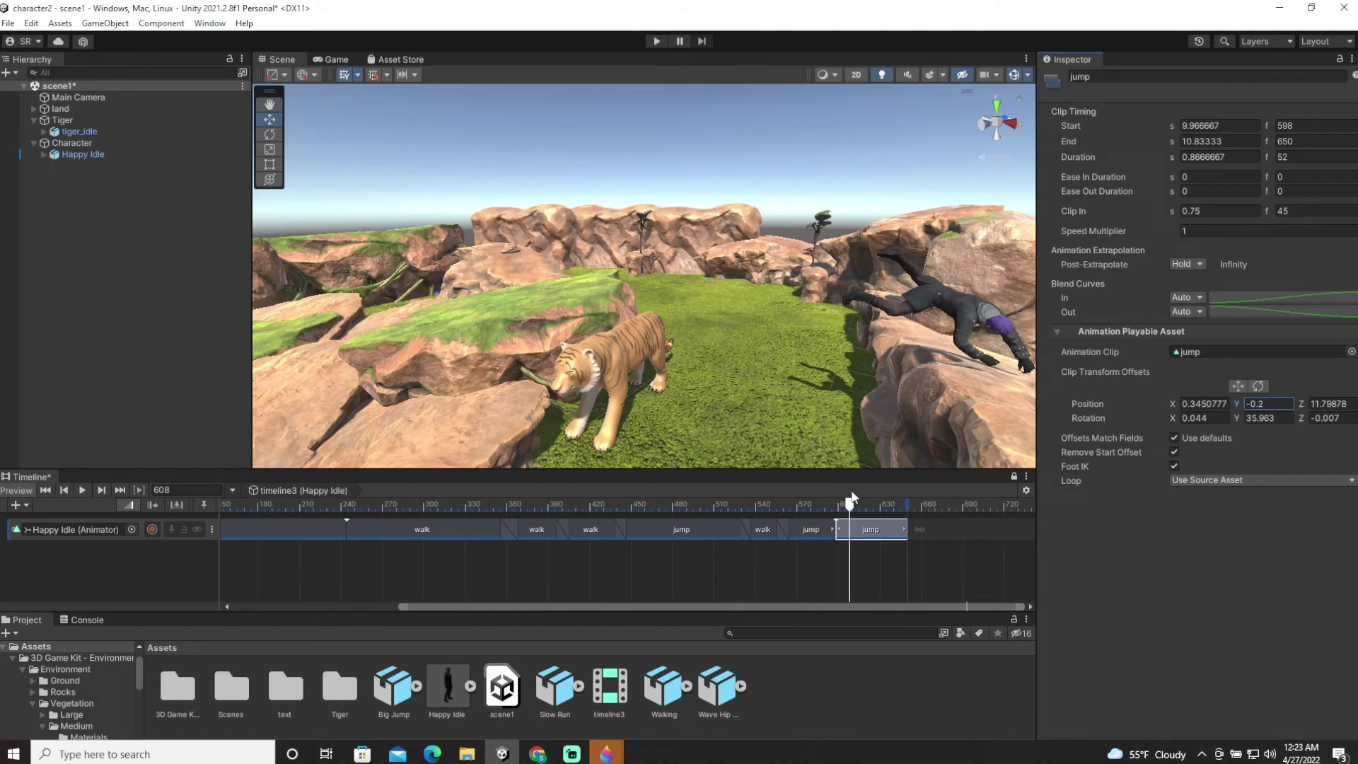
mouse_move(851, 497)
mouse_down()
mouse_move(816, 505)
mouse_move(856, 506)
mouse_up()
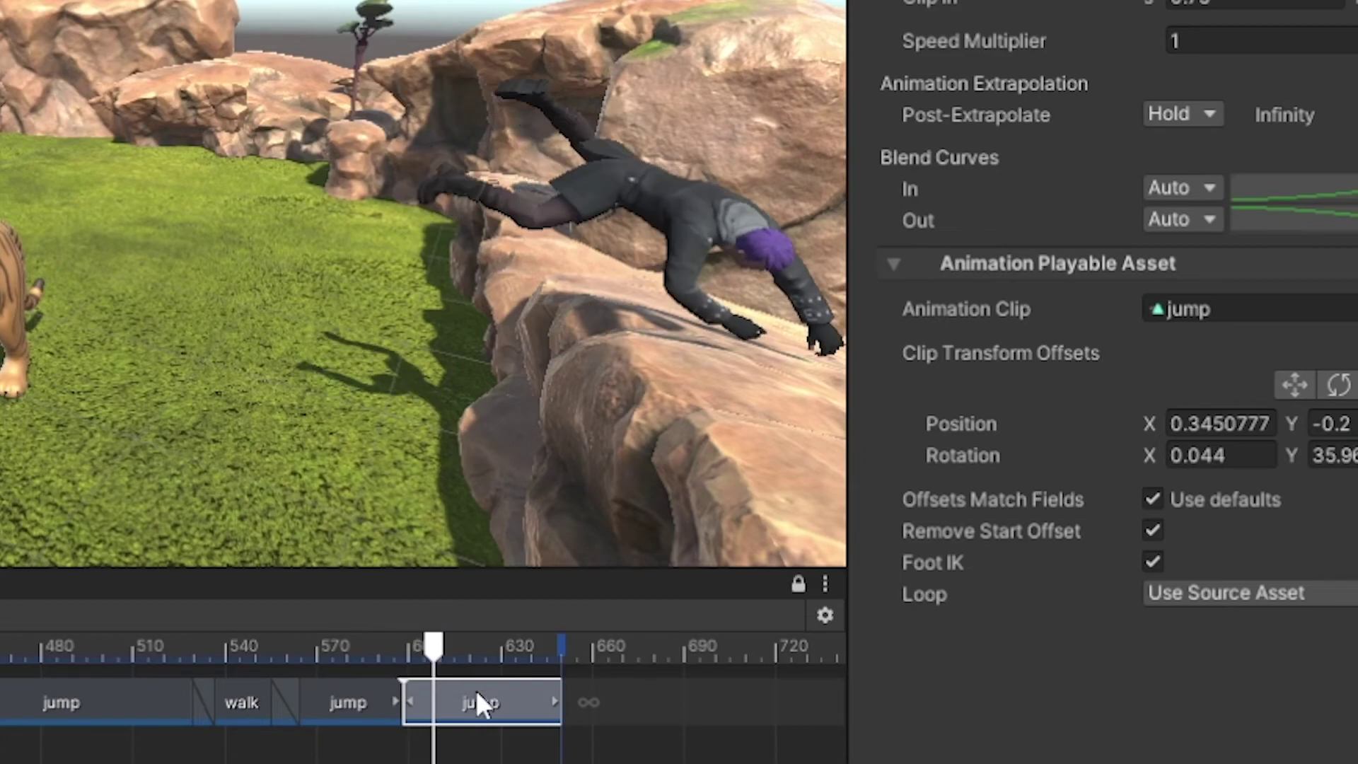
drag(477, 700, 458, 700)
drag(434, 652, 370, 652)
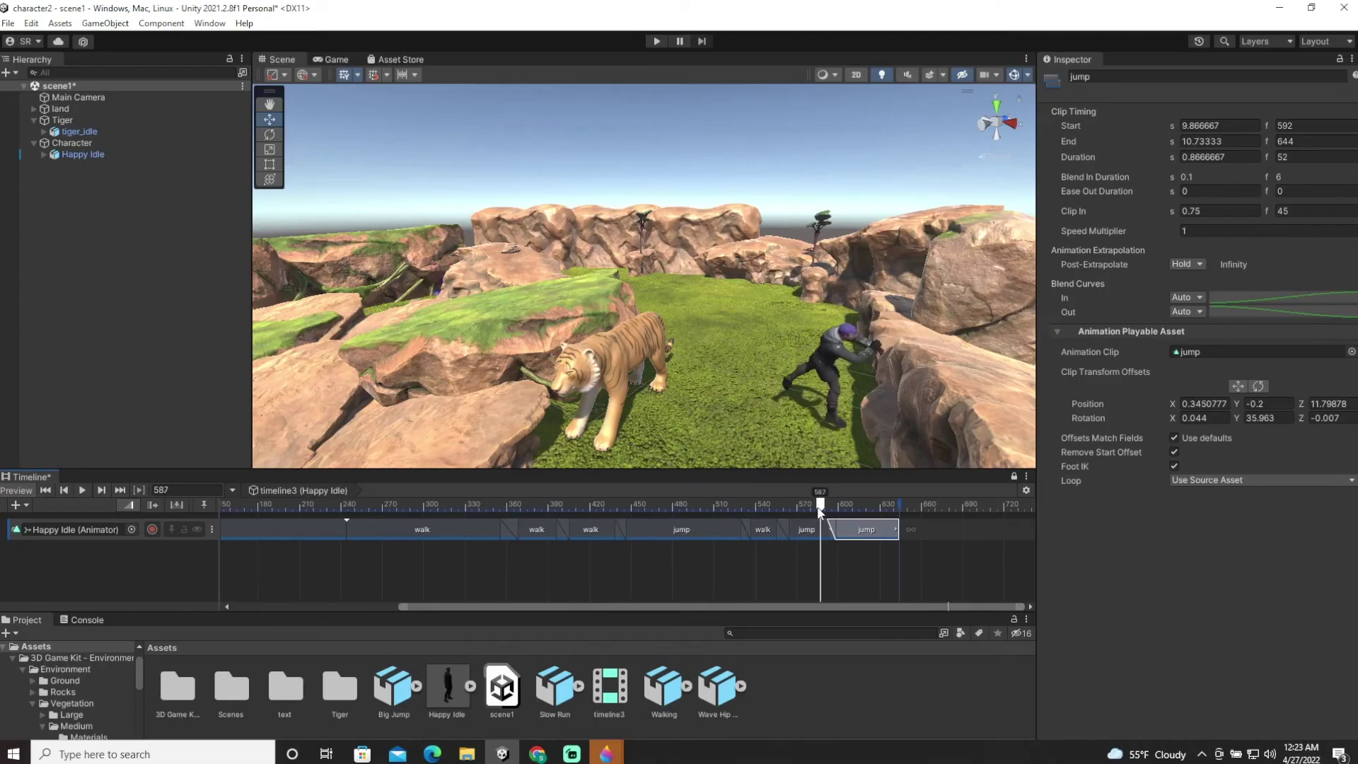
Raise the second jump's Y position offset to 0.66 so the character lands on the rock
drag(819, 510, 845, 513)
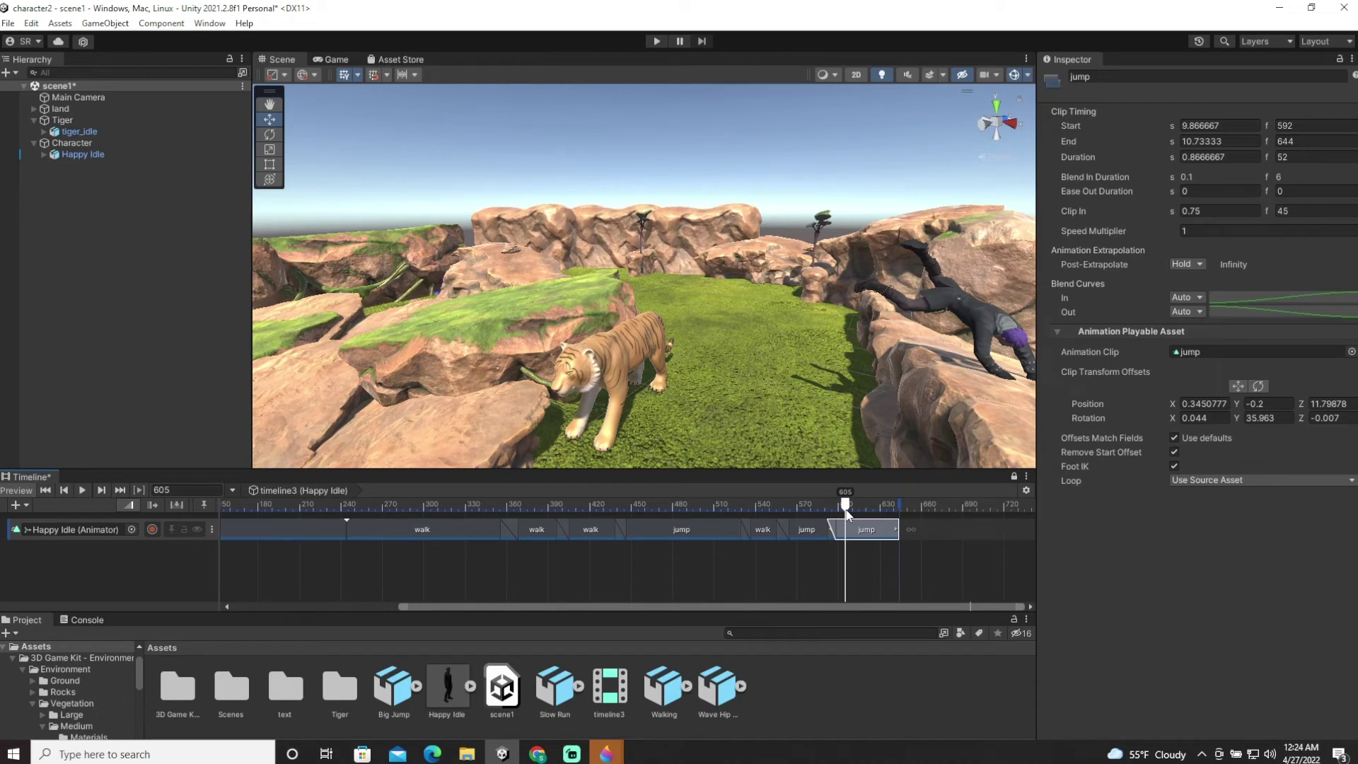
alt+drag(890, 407, 820, 404)
click(842, 501)
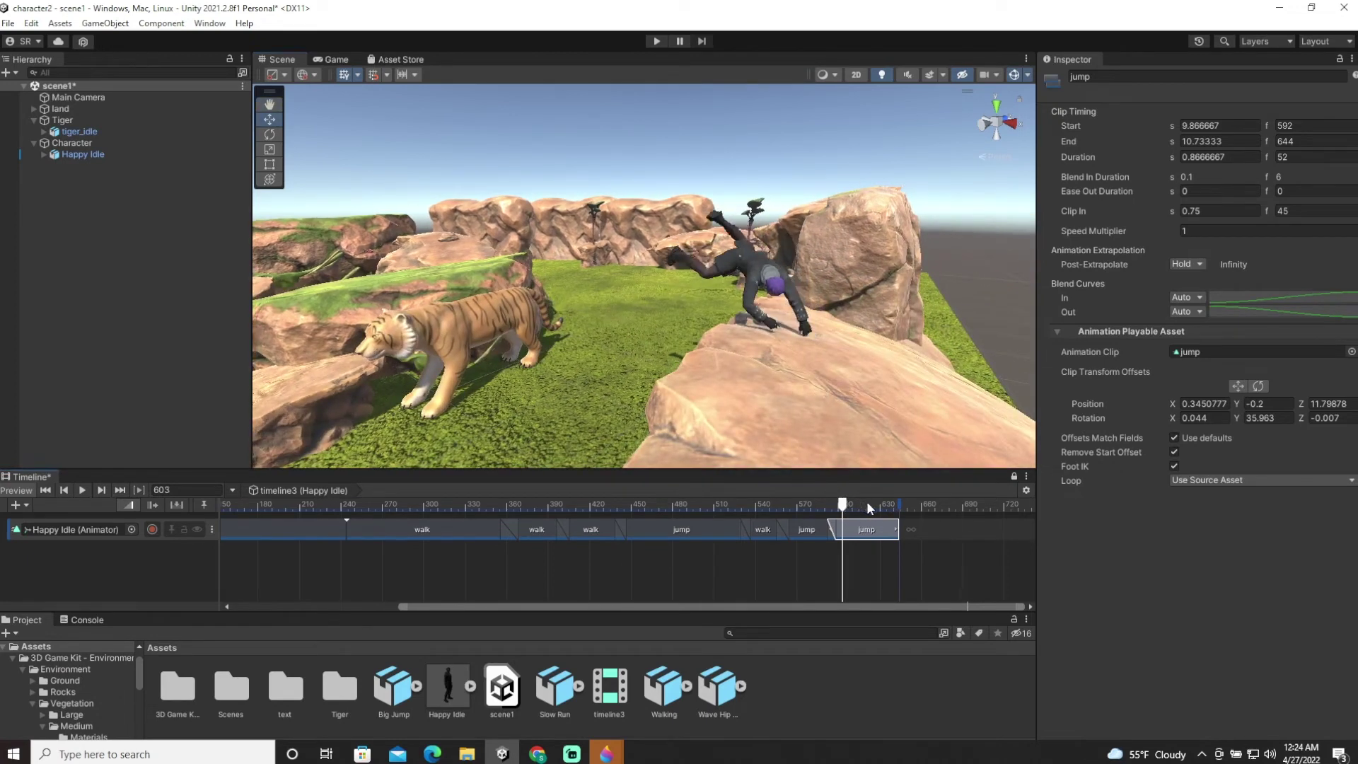
mouse_move(849, 501)
mouse_down()
mouse_move(892, 506)
mouse_move(831, 503)
mouse_move(843, 502)
mouse_up()
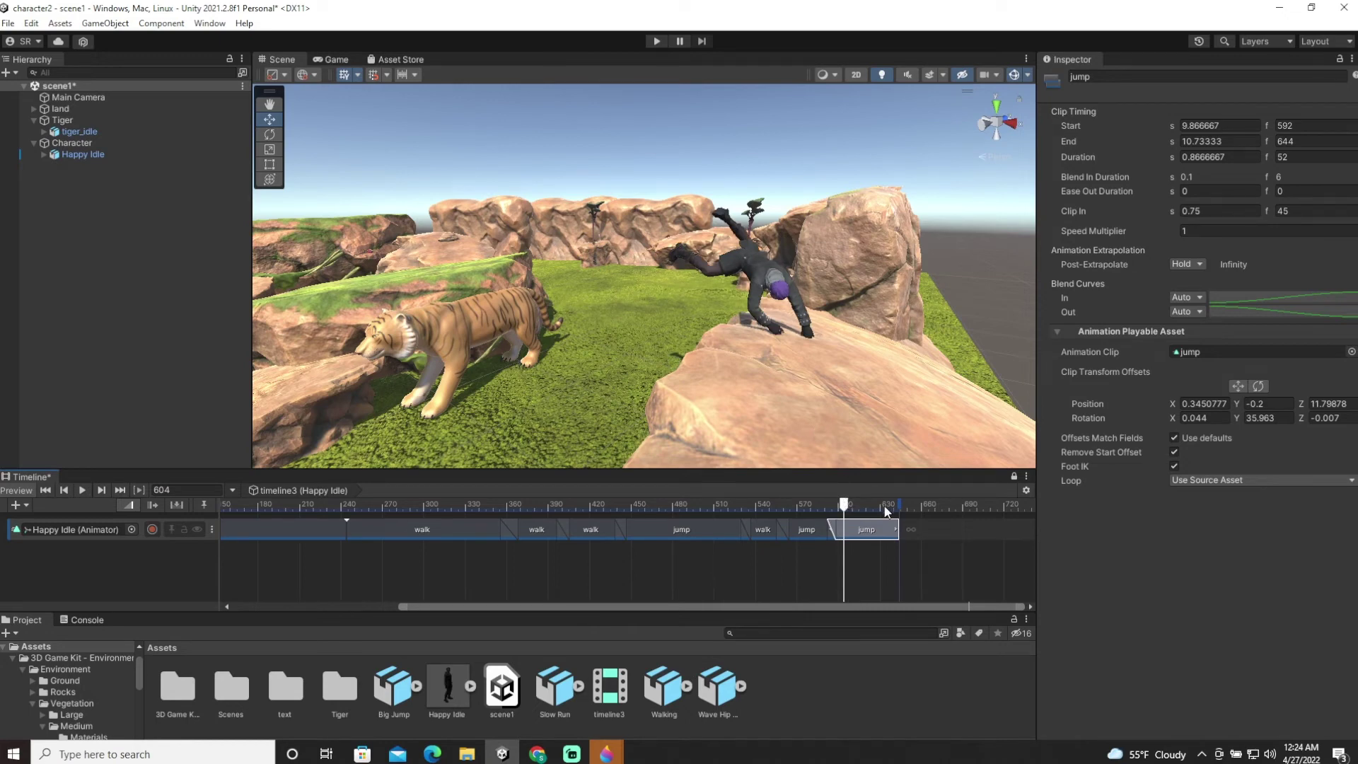
drag(852, 509, 872, 507)
mouse_move(1236, 409)
mouse_down()
mouse_move(1280, 411)
mouse_move(1262, 416)
mouse_up()
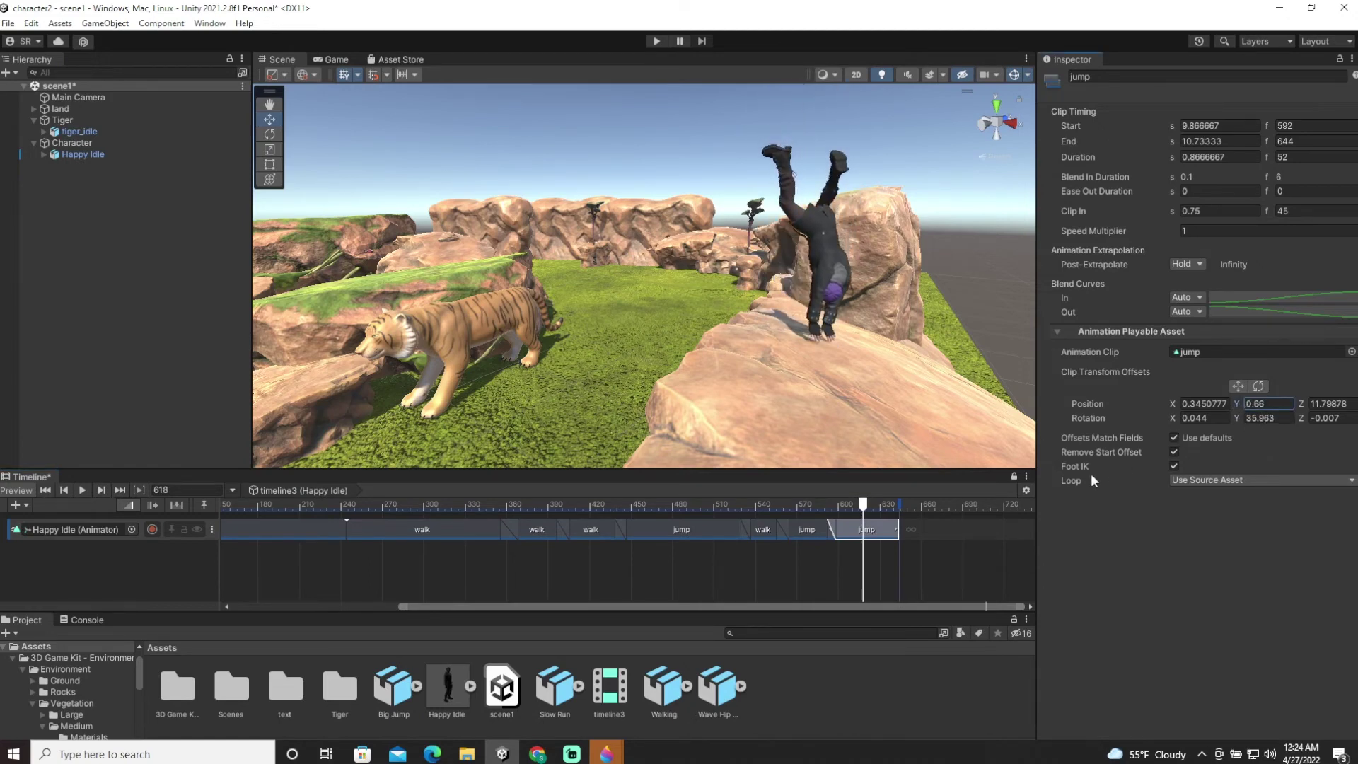
drag(866, 505, 922, 529)
mouse_move(859, 414)
alt+mouse_down()
mouse_move(852, 396)
mouse_move(844, 404)
alt+mouse_up()
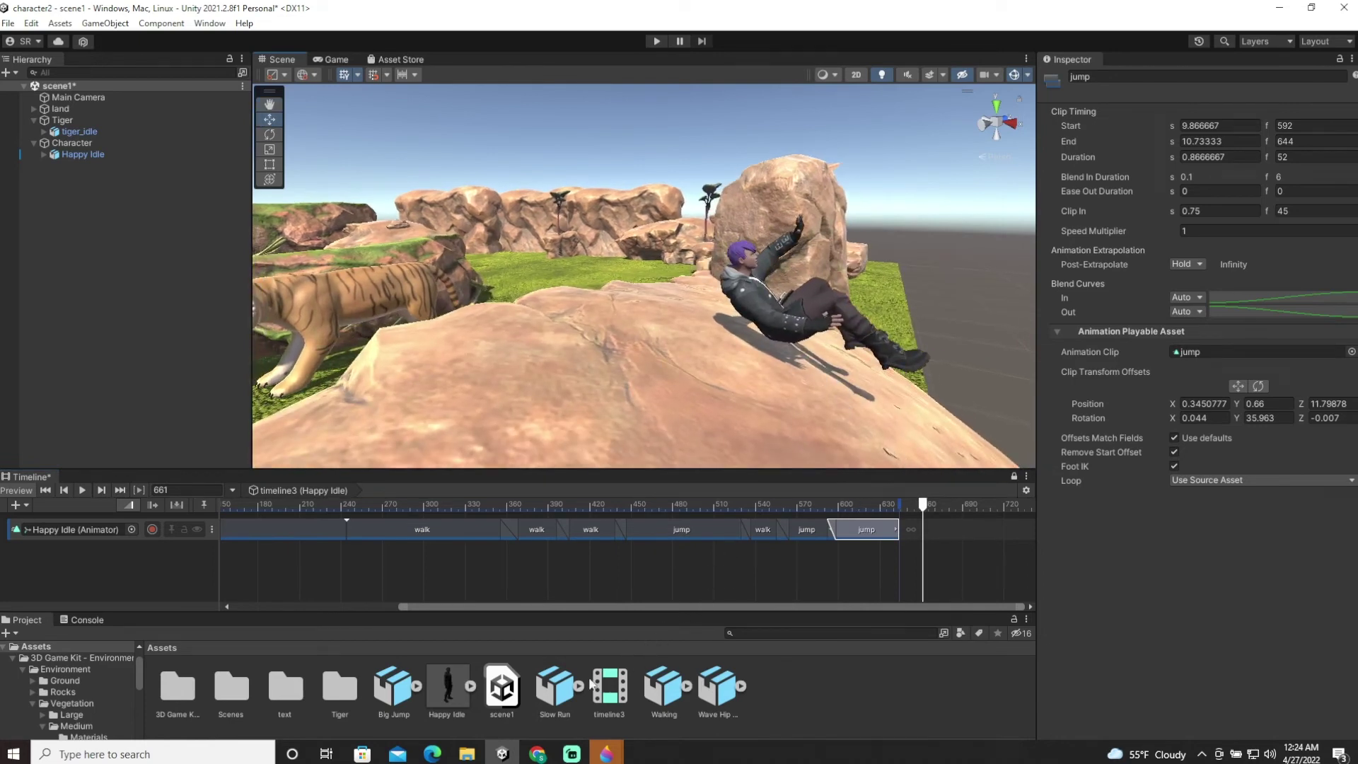
Add the dance clip after the second jump, match its offsets, and set its Y offset to 0.73
right_click(949, 526)
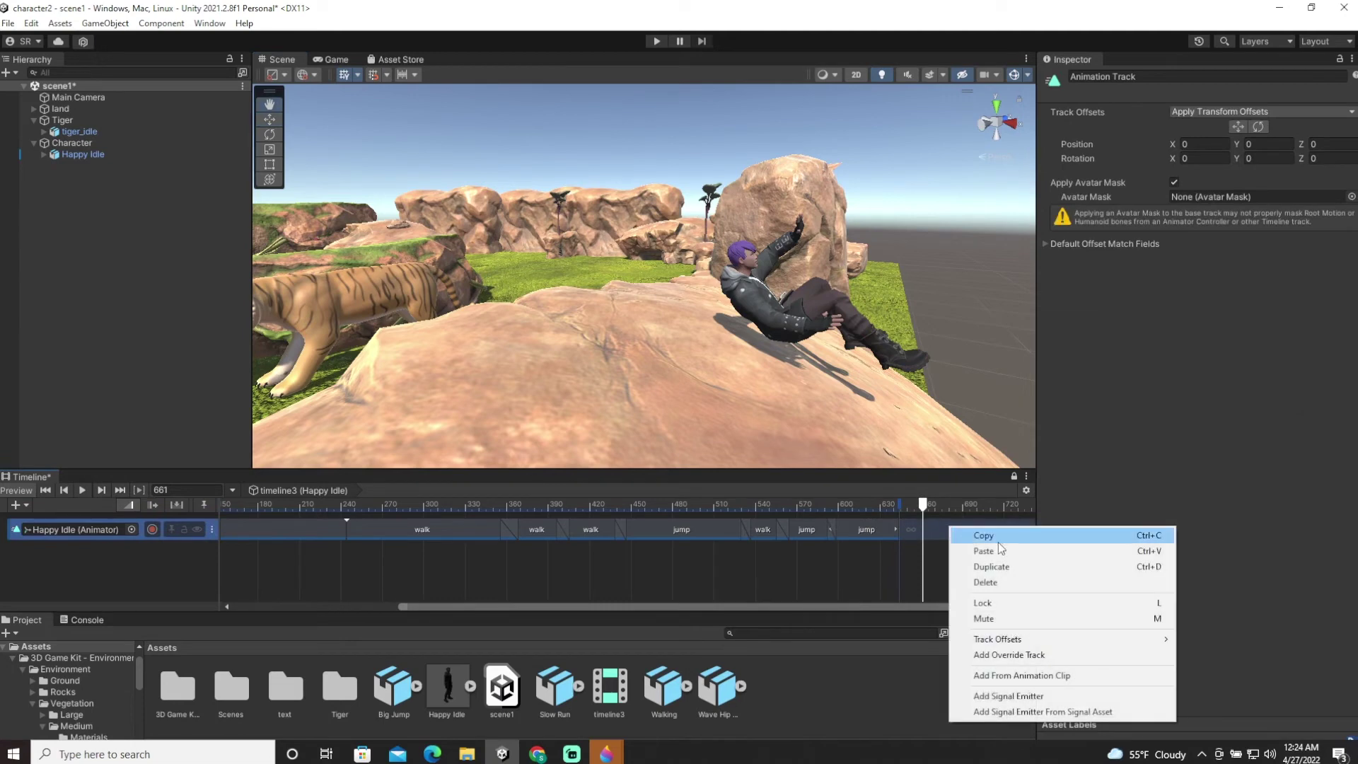
click(1008, 680)
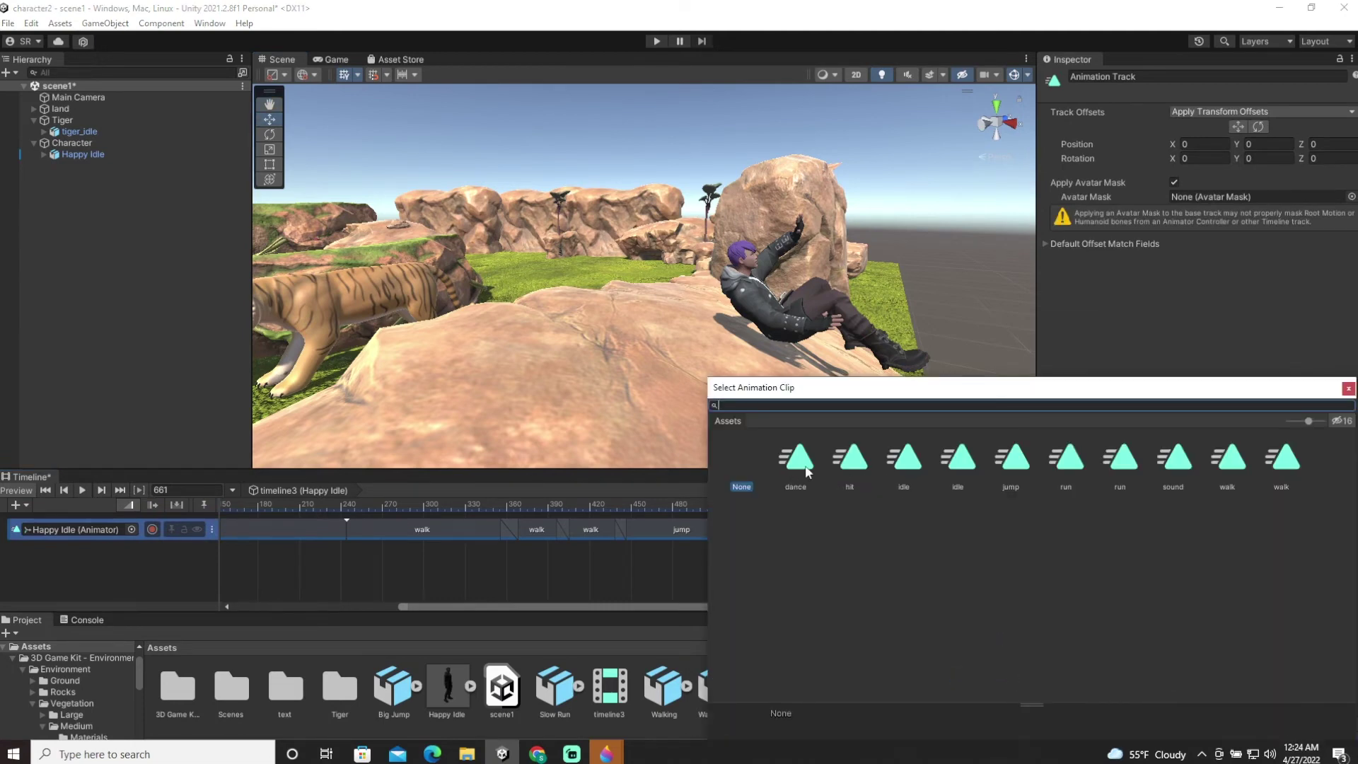
double_click(807, 469)
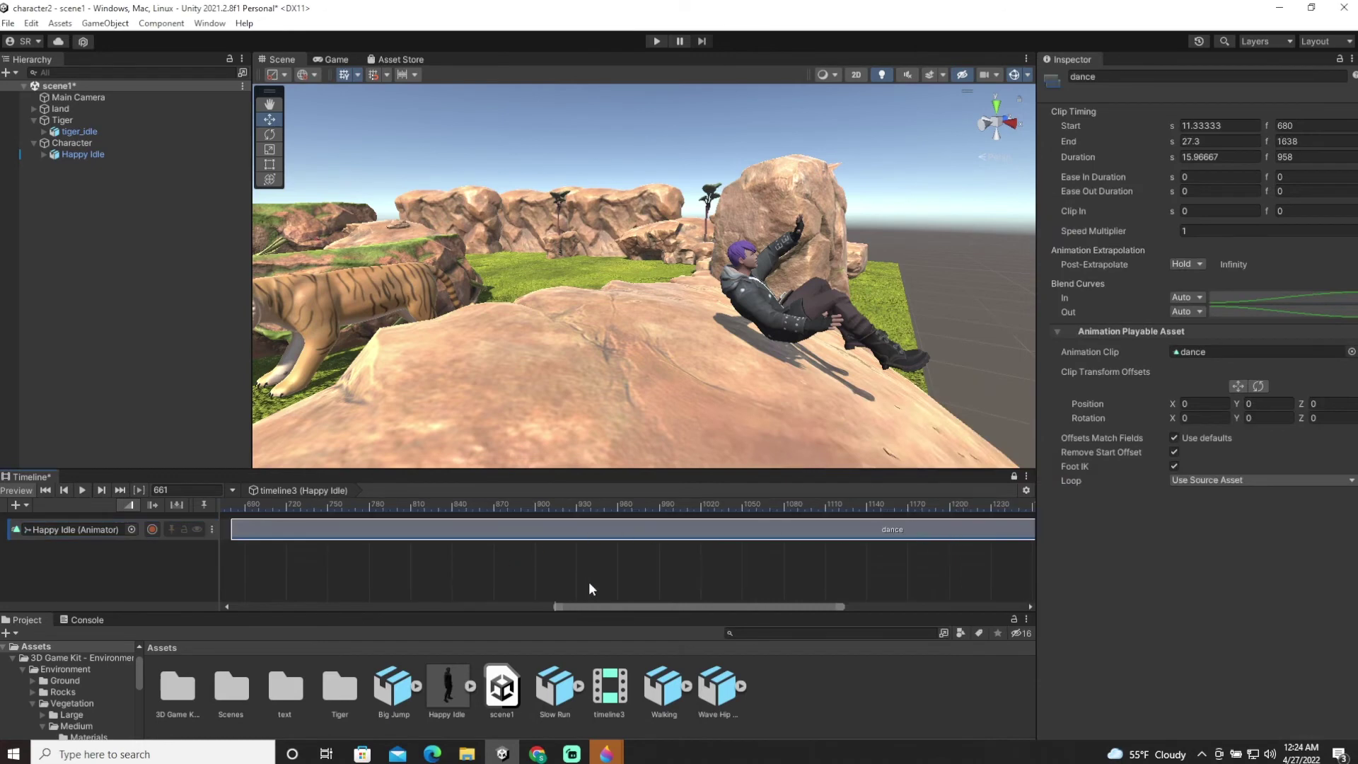
drag(607, 606, 520, 601)
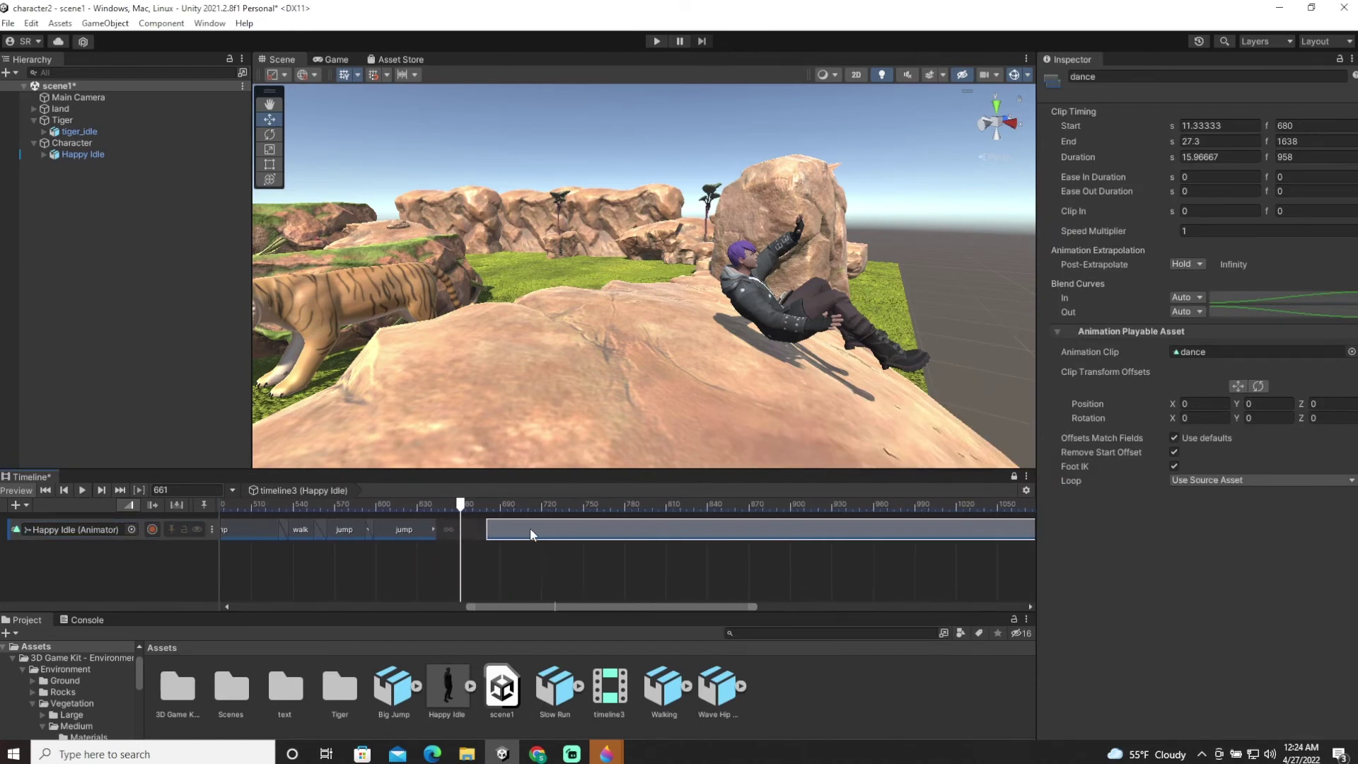
drag(530, 528, 481, 532)
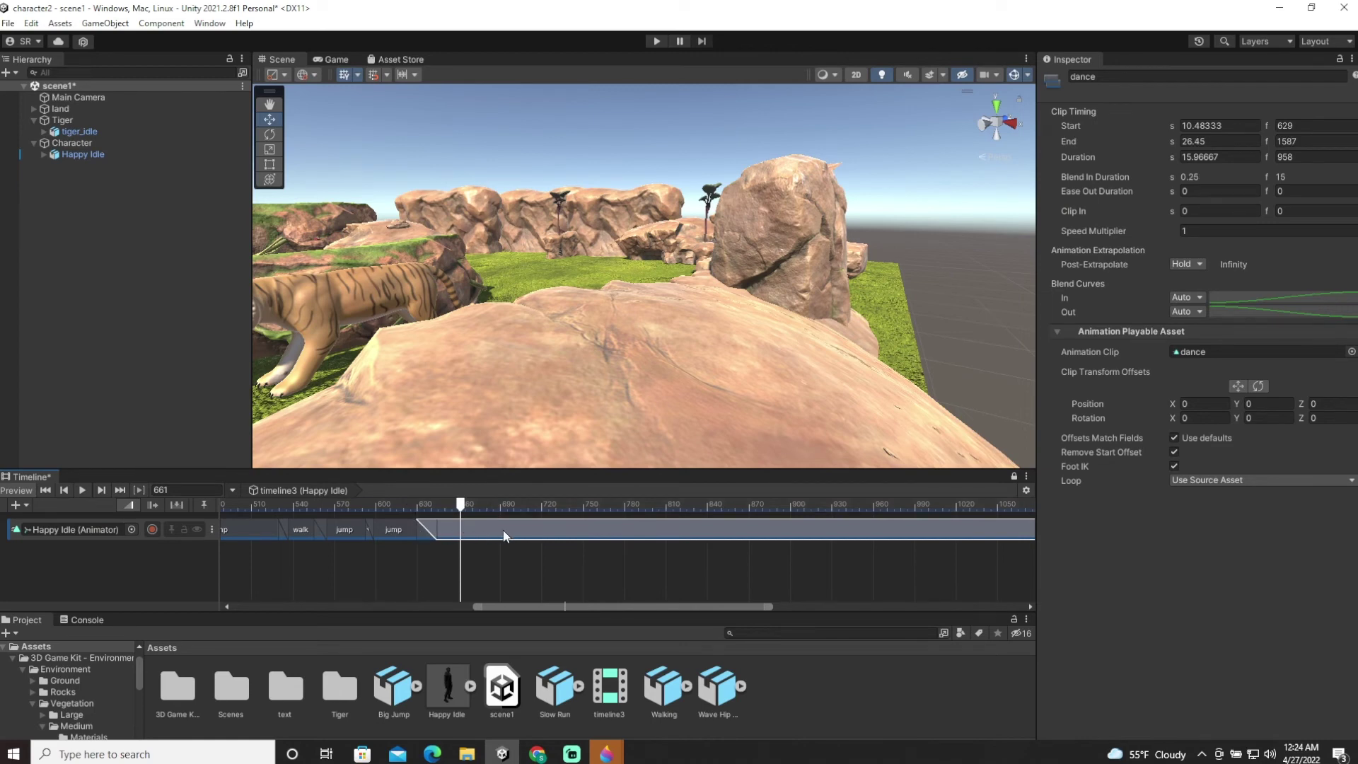
right_click(503, 532)
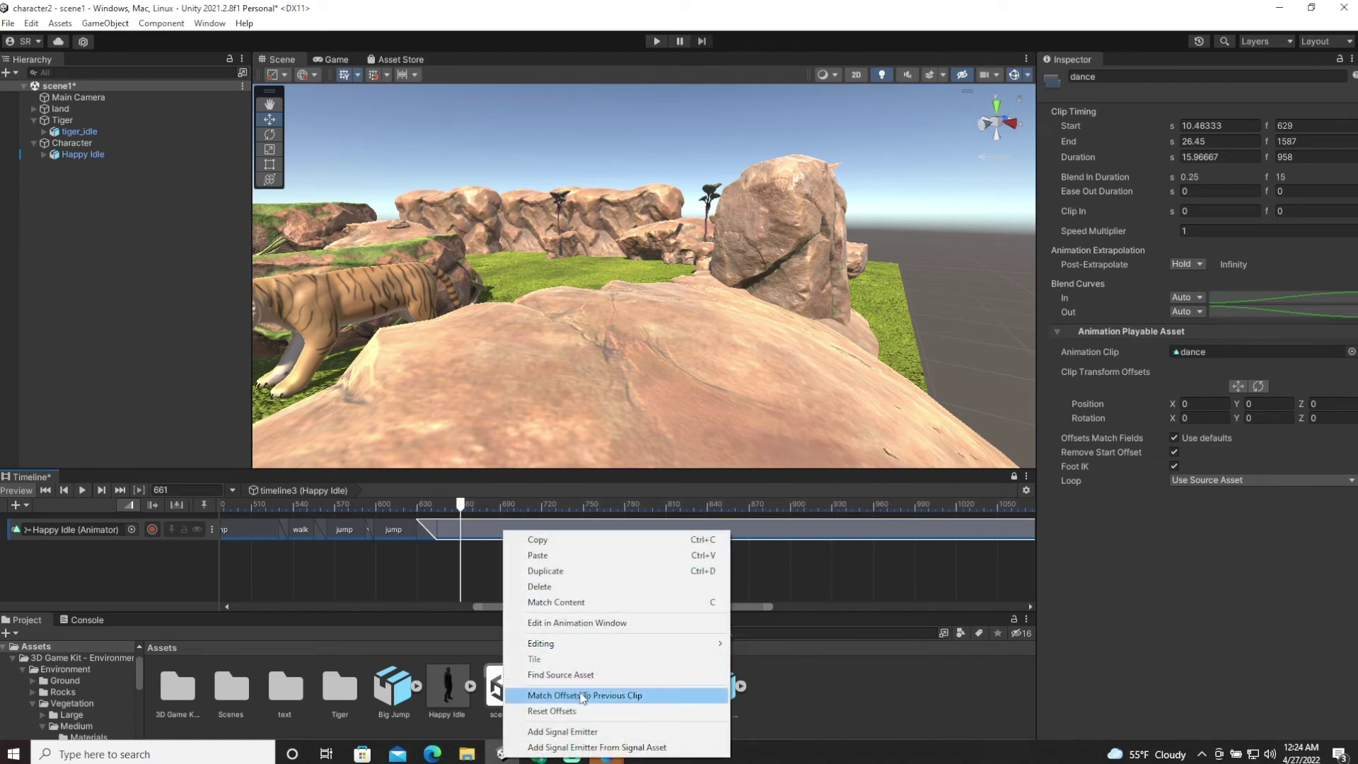
click(612, 696)
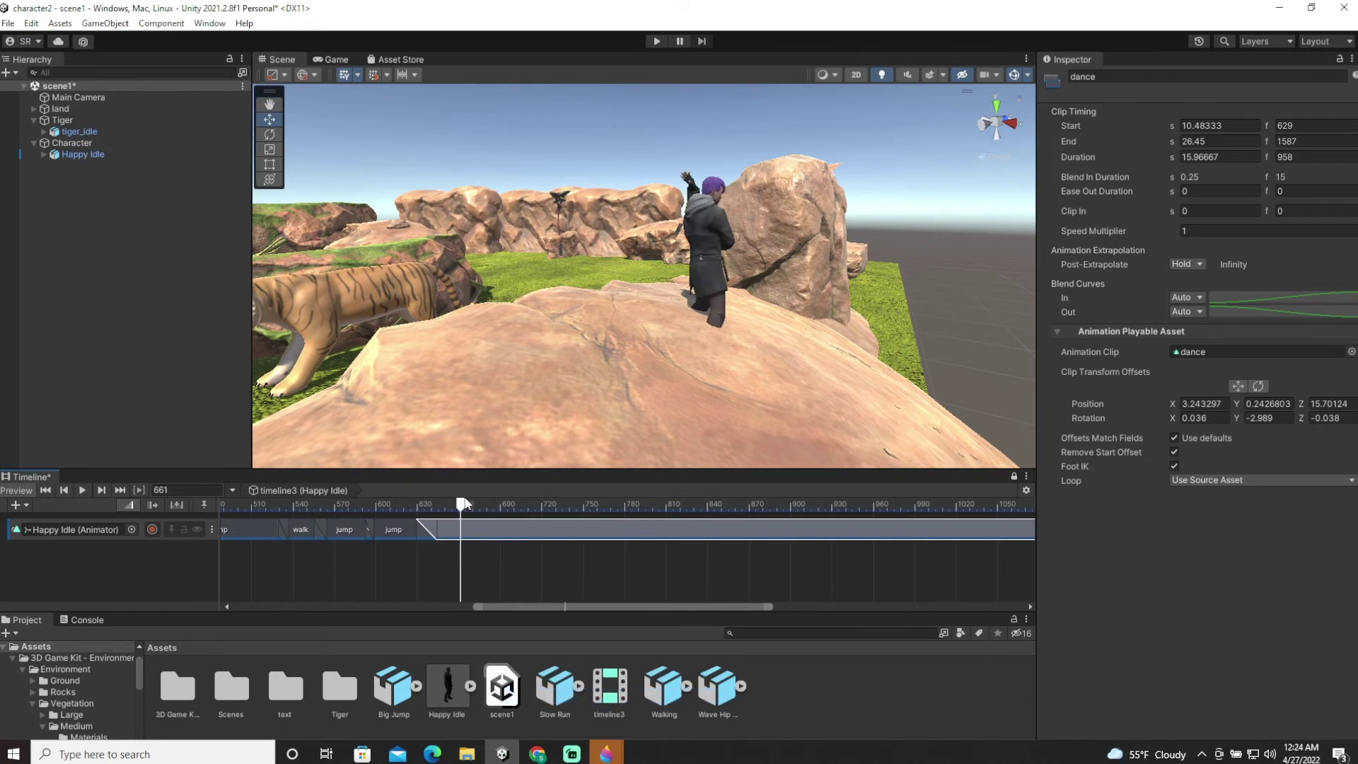
mouse_move(465, 506)
mouse_down()
mouse_move(396, 508)
mouse_move(474, 516)
mouse_up()
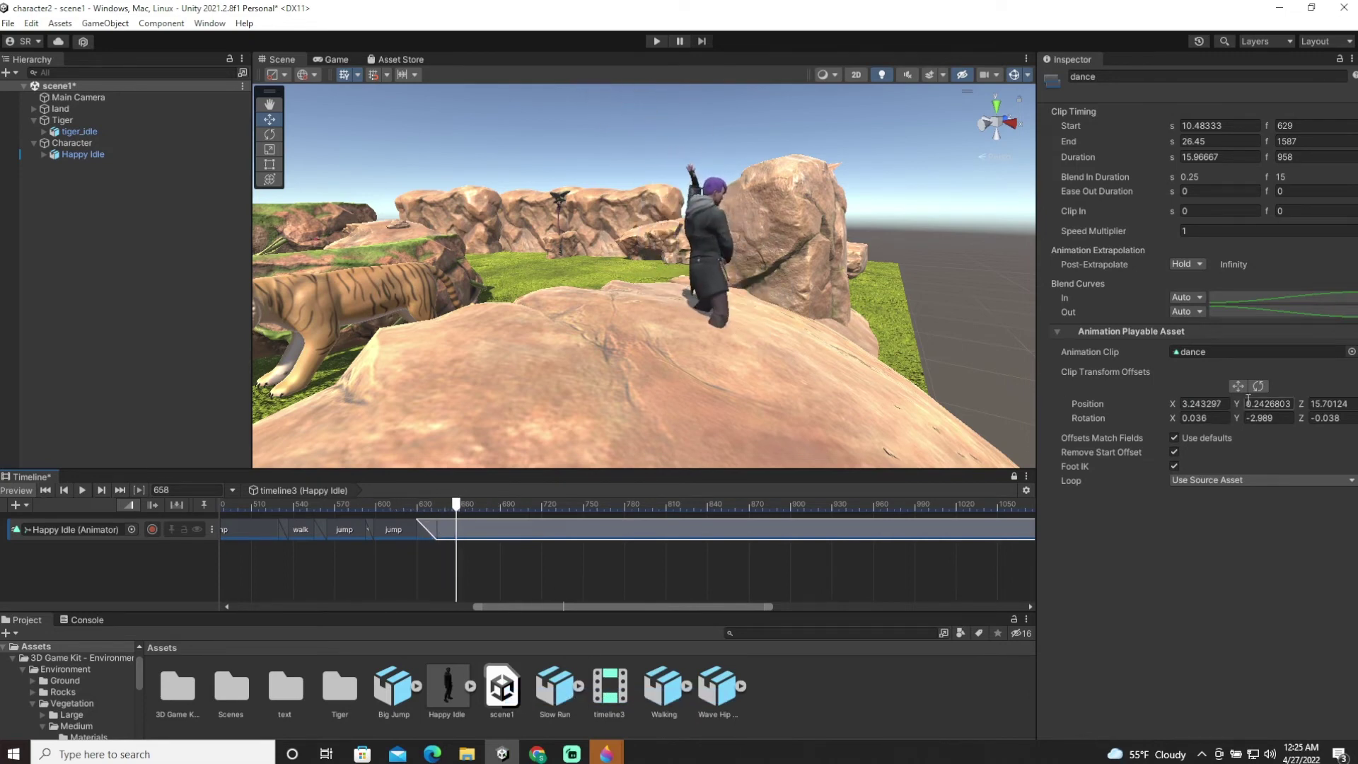
drag(1237, 405, 1252, 411)
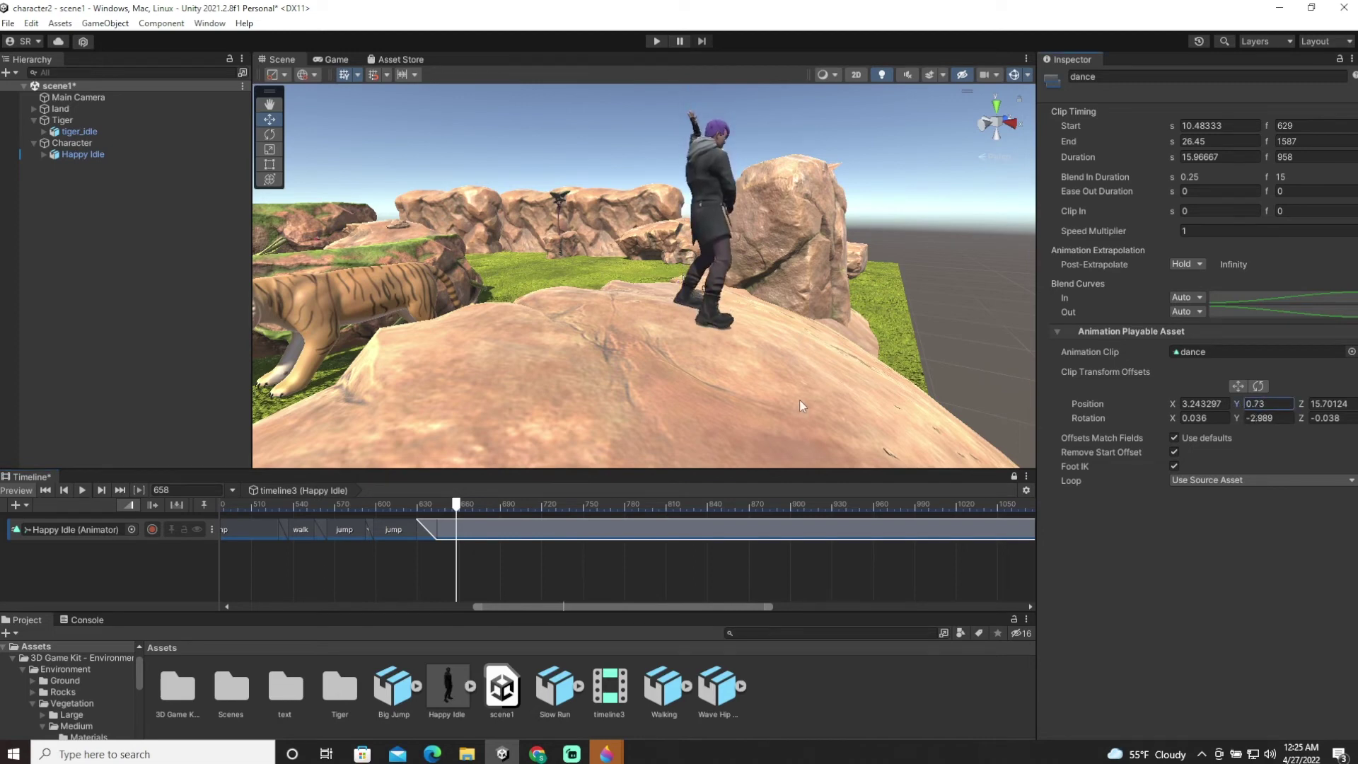
Scrub back through the jumps and orbit the Scene view to review the character's poses
drag(456, 508, 557, 506)
right_drag(524, 328, 713, 357)
drag(565, 502, 261, 503)
middle_drag(297, 396, 435, 413)
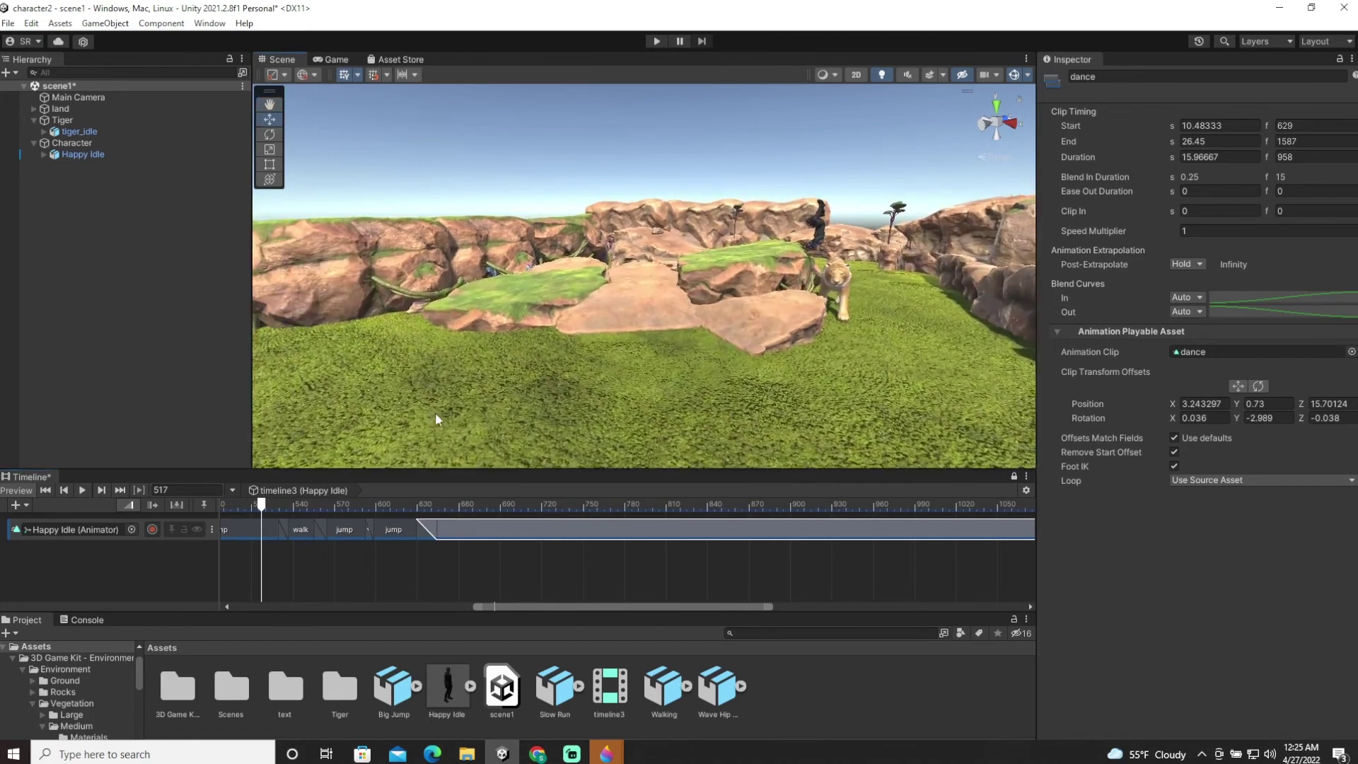
Save the scene with Ctrl+S and play the timeline from frame 0
key(ctrl+s)
right_drag(455, 422, 504, 391)
drag(363, 500, 168, 486)
drag(520, 605, 255, 583)
mouse_move(274, 507)
mouse_down()
mouse_move(423, 522)
mouse_move(258, 521)
mouse_up()
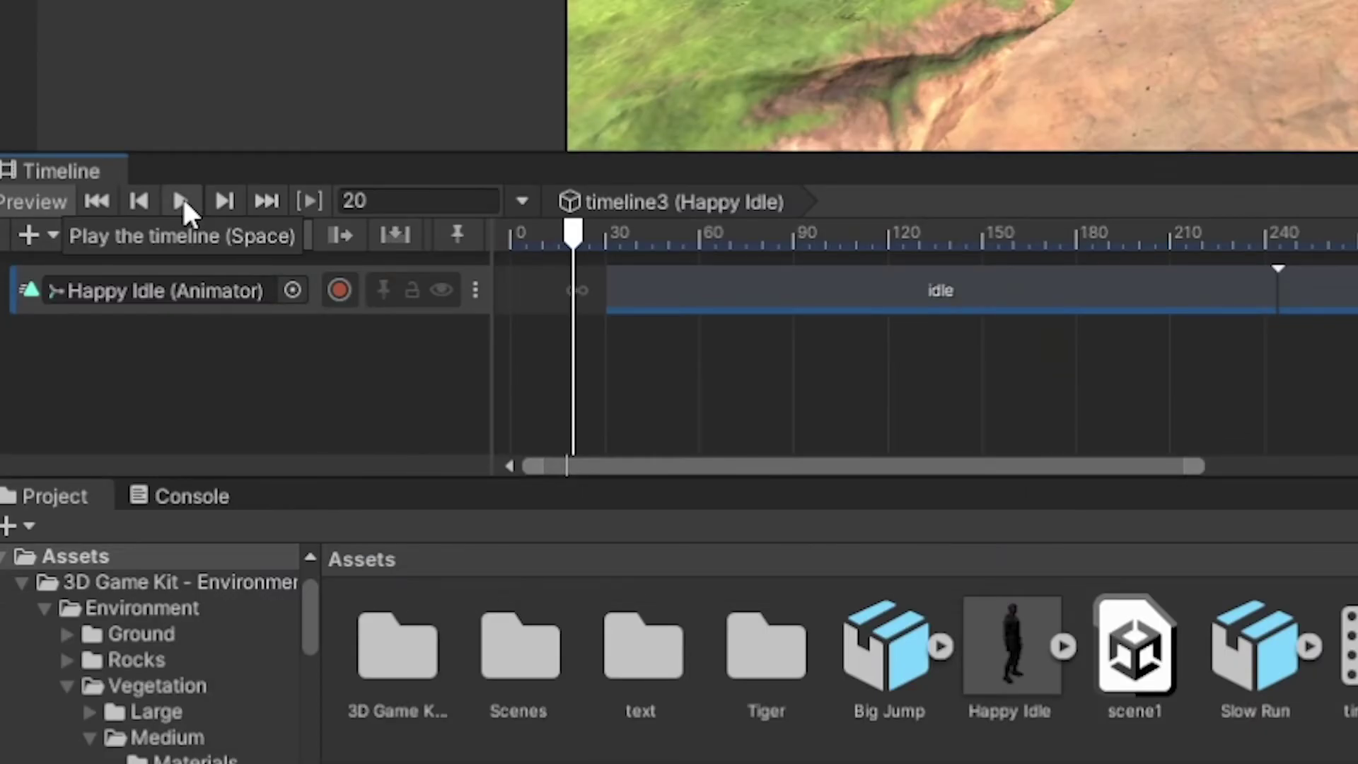
click(181, 201)
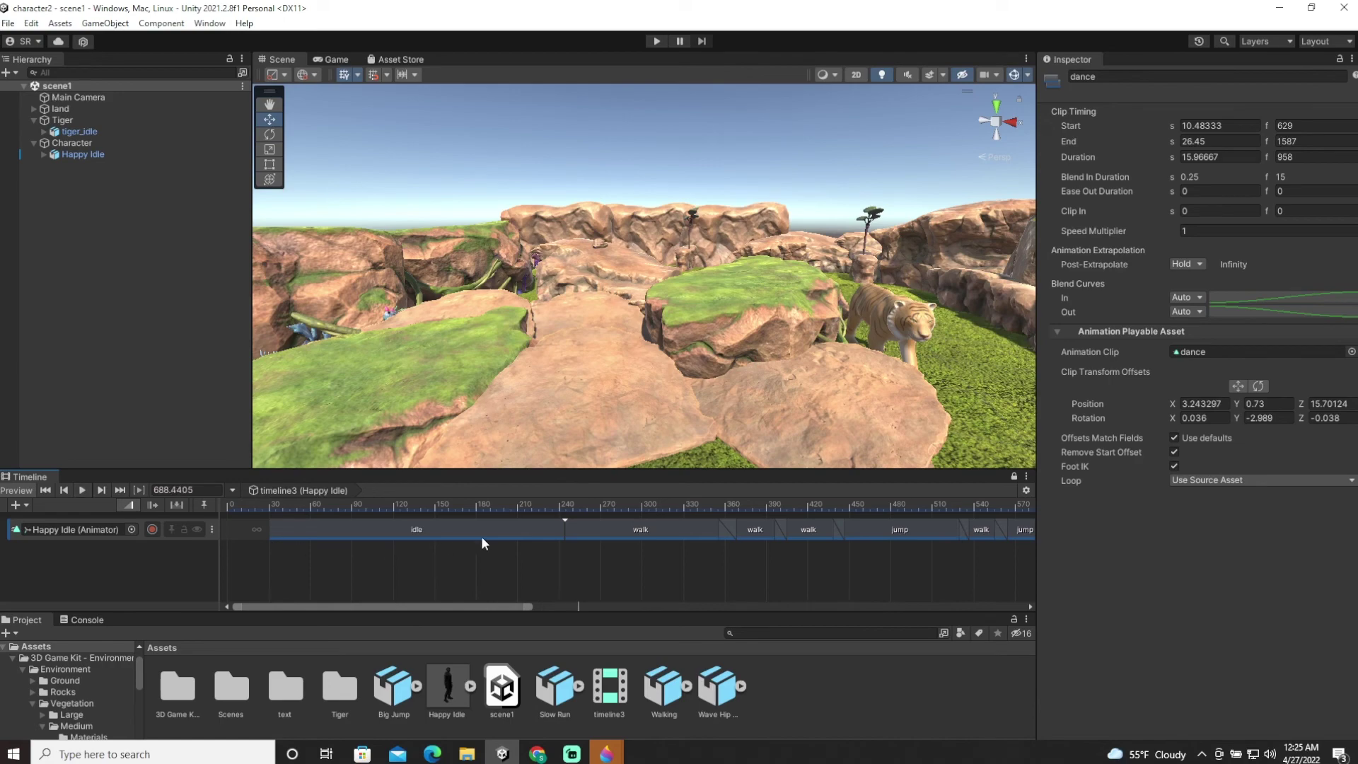
Scrub through the walk and jump clips, then reset the playhead to frame 0
right_drag(772, 349, 644, 452)
click(641, 503)
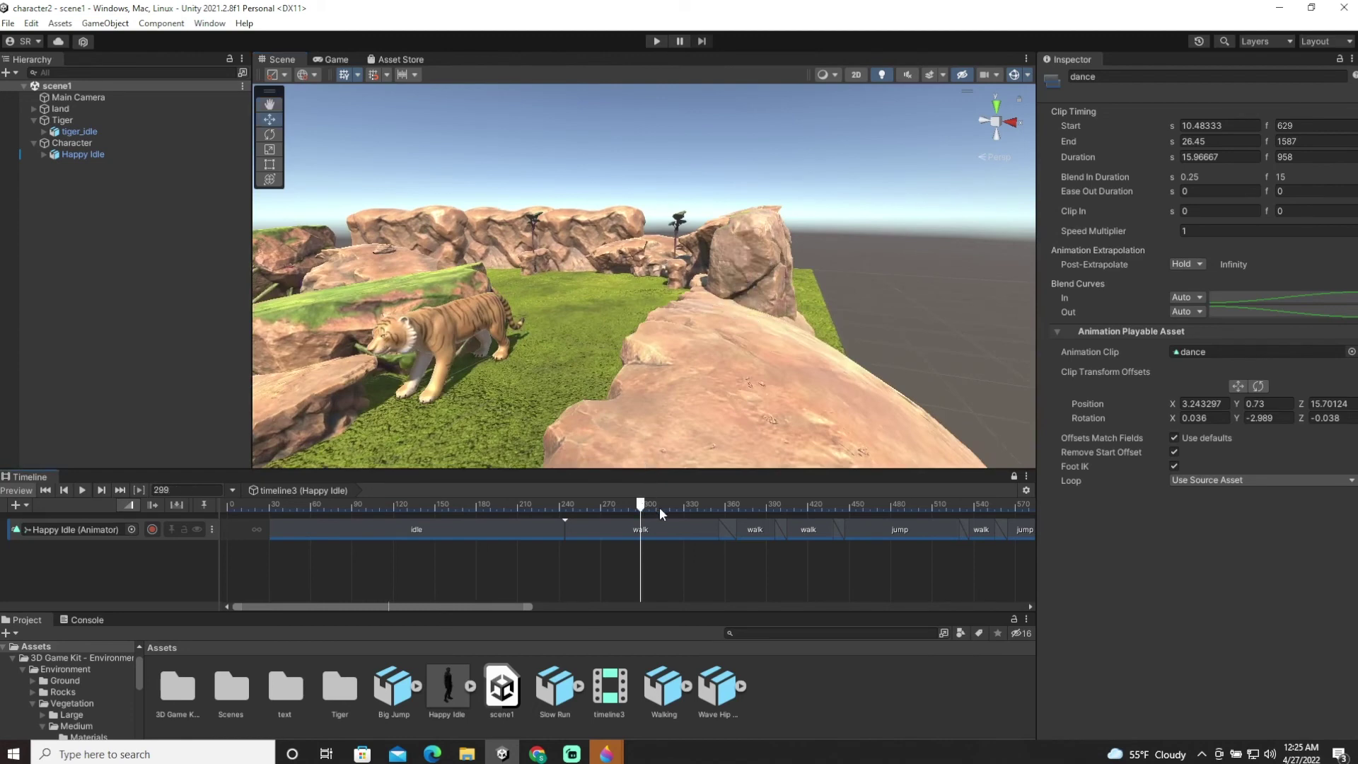
drag(636, 507, 227, 396)
click(366, 274)
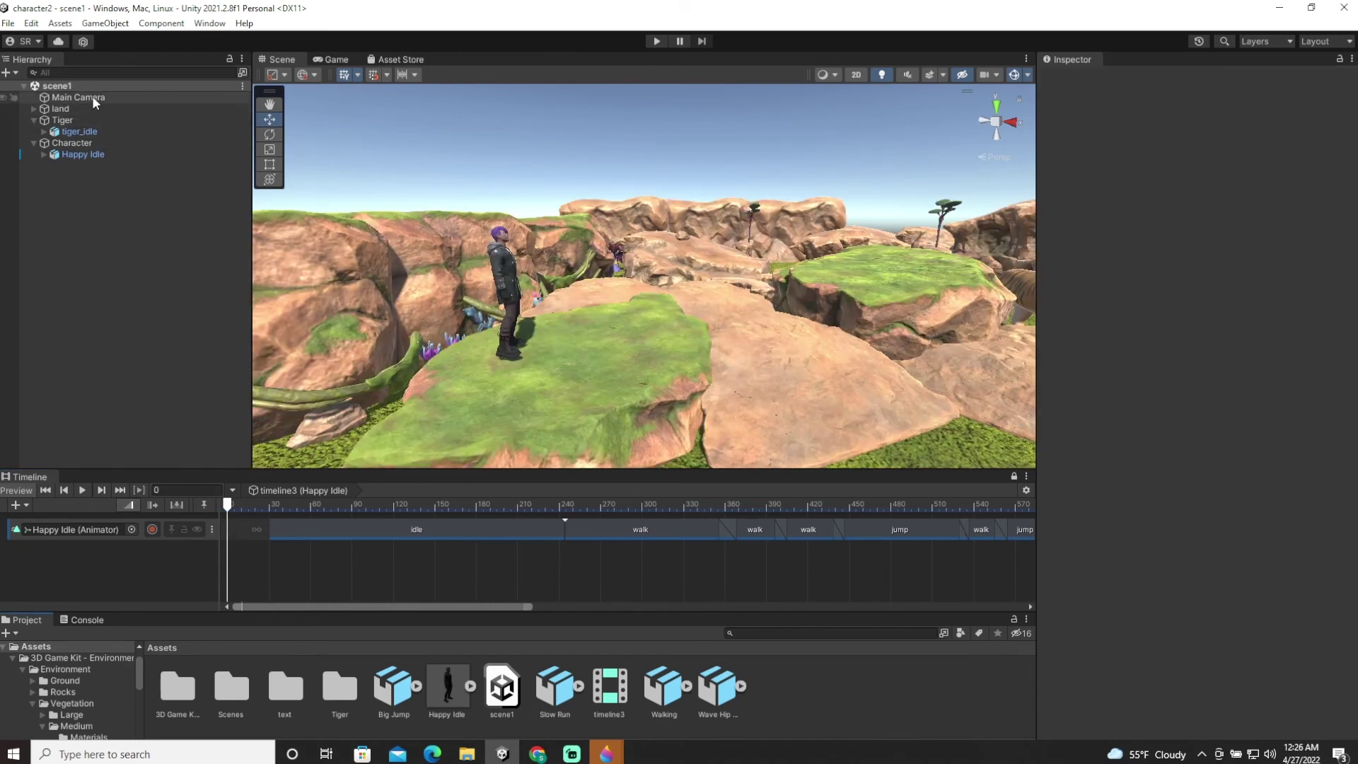
Align the Main Camera with the scene view's framing of the character, checking the Game view shot
click(336, 60)
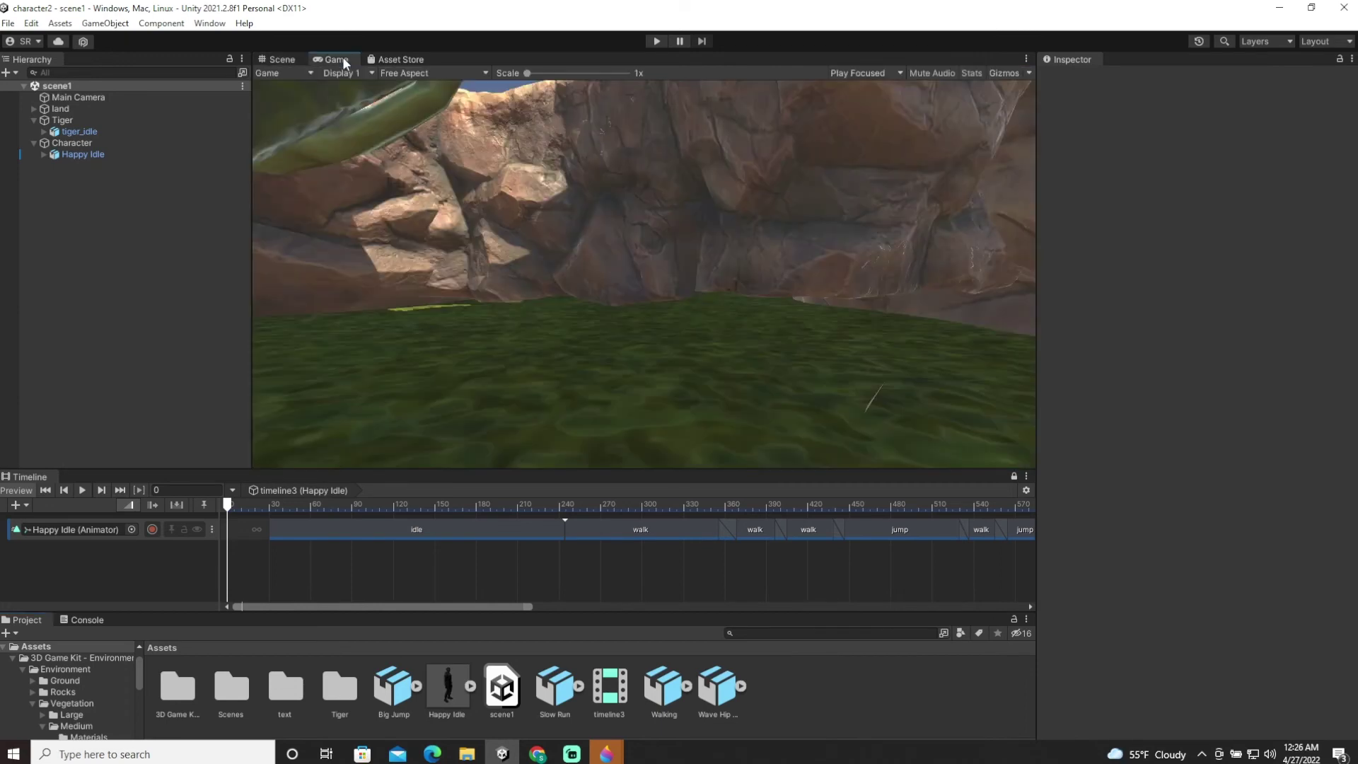
click(285, 61)
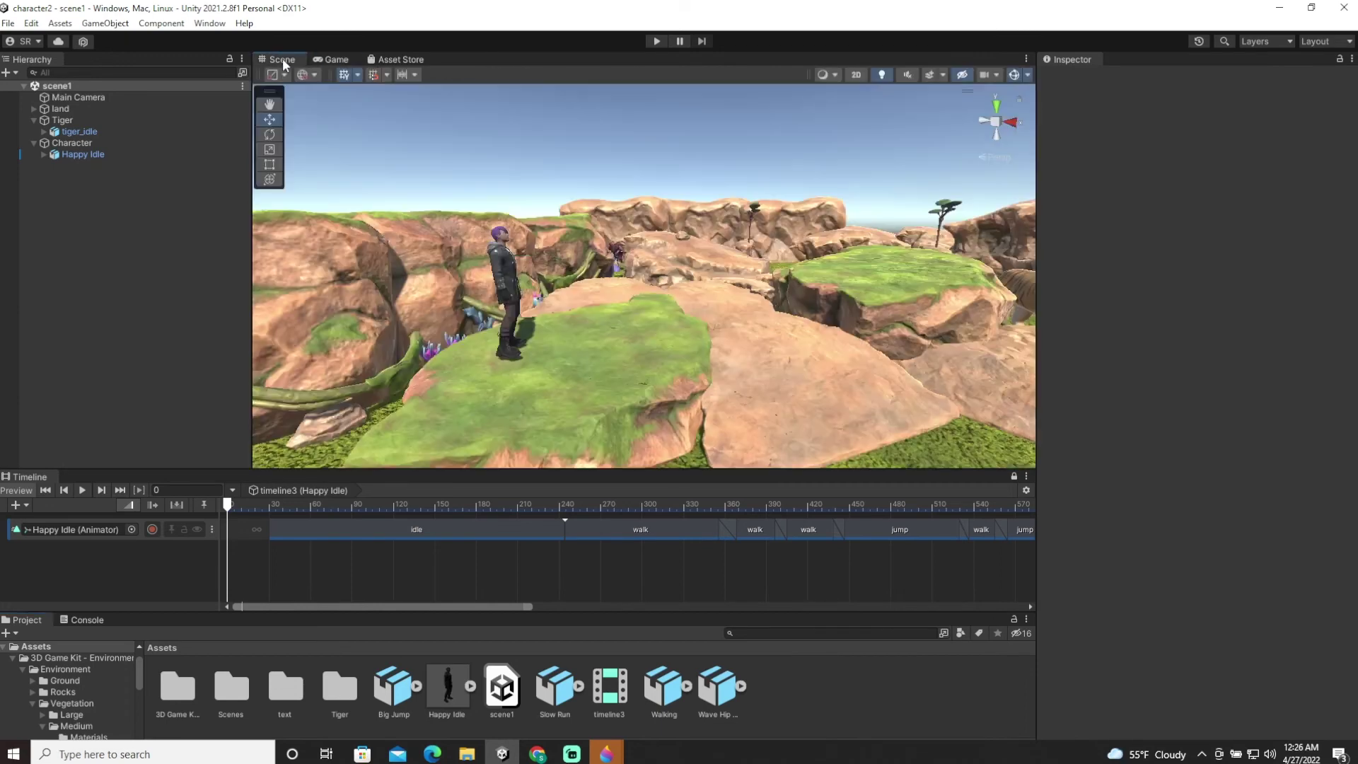
click(97, 99)
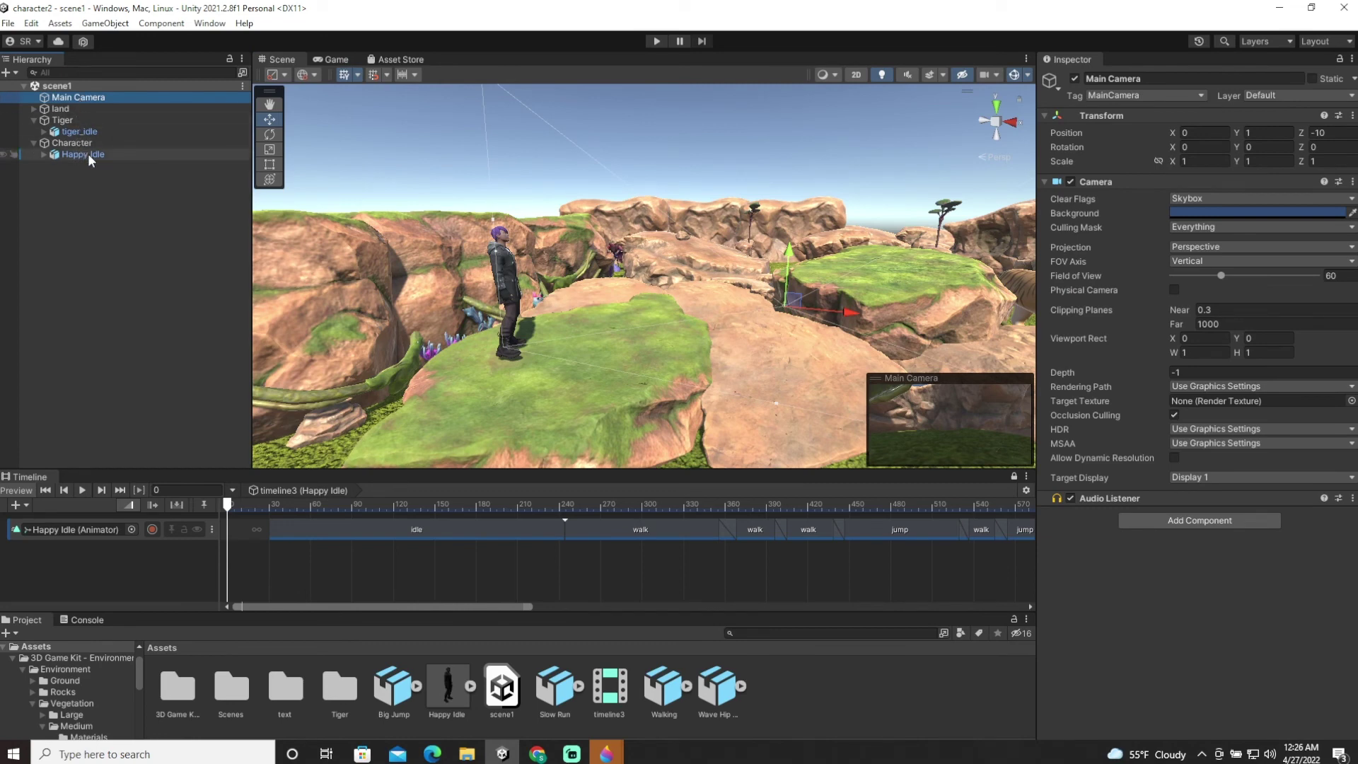
drag(225, 512, 313, 505)
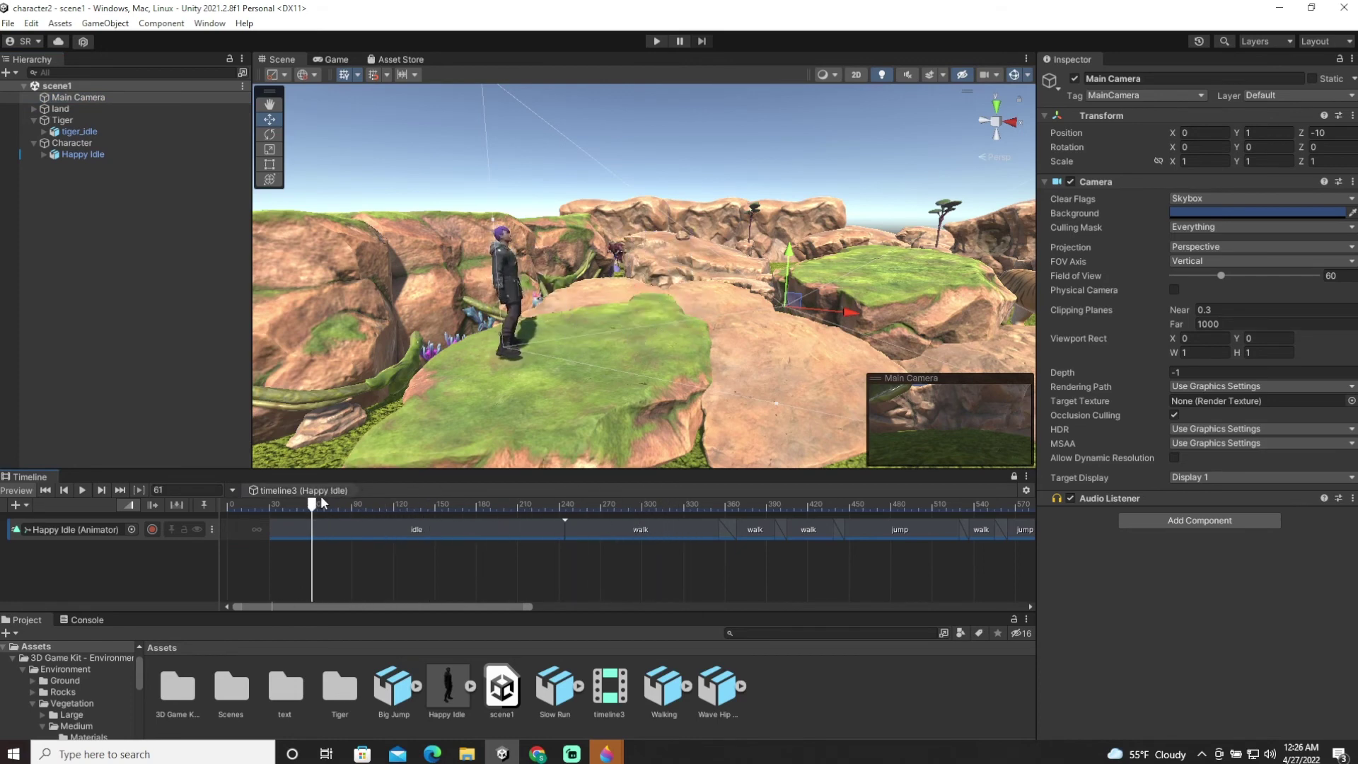
click(65, 99)
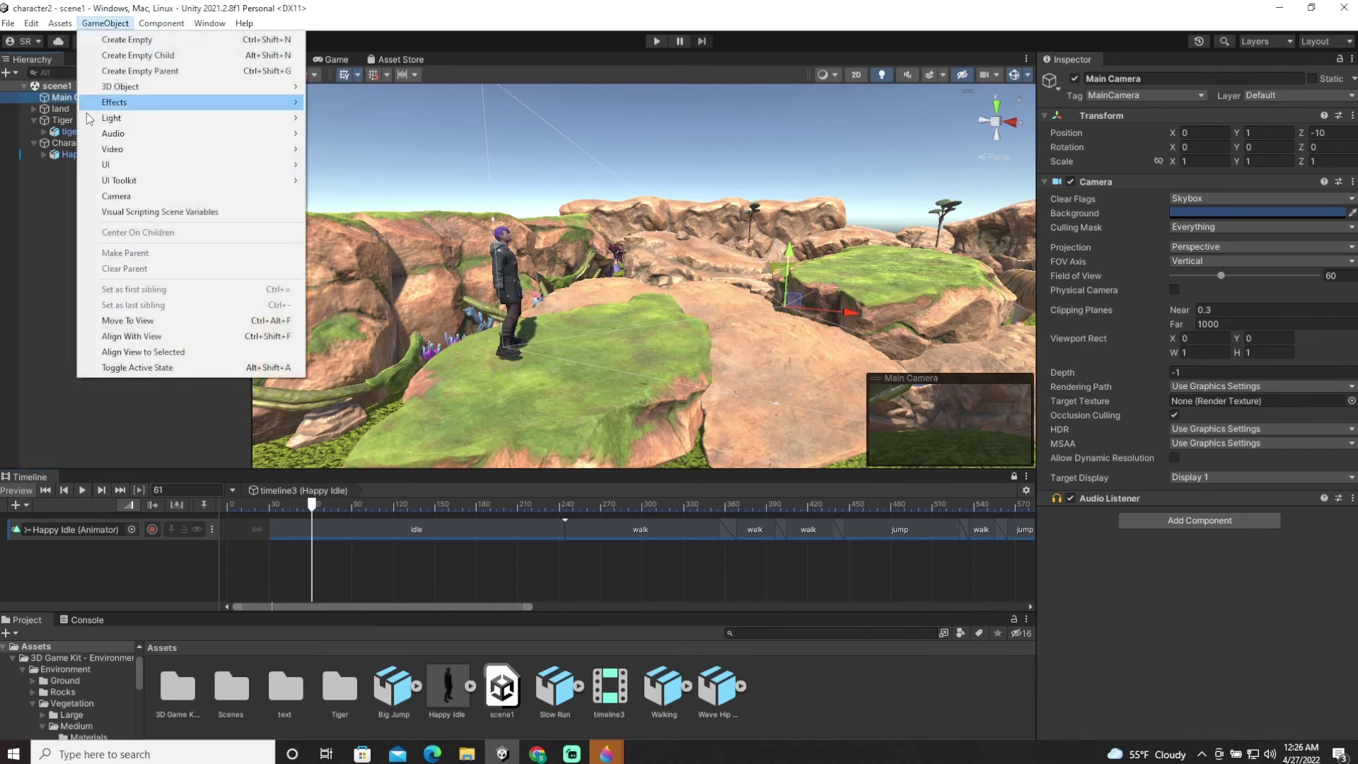
click(152, 338)
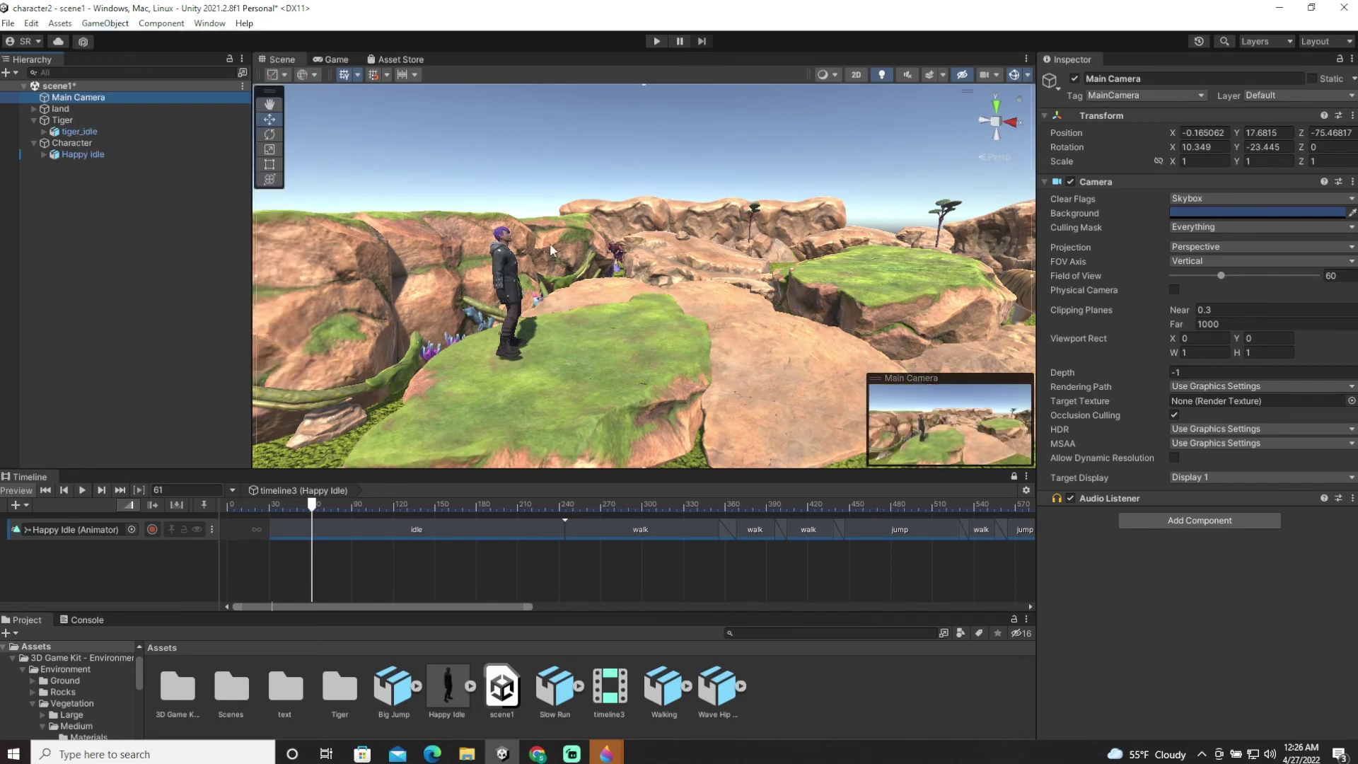
click(329, 60)
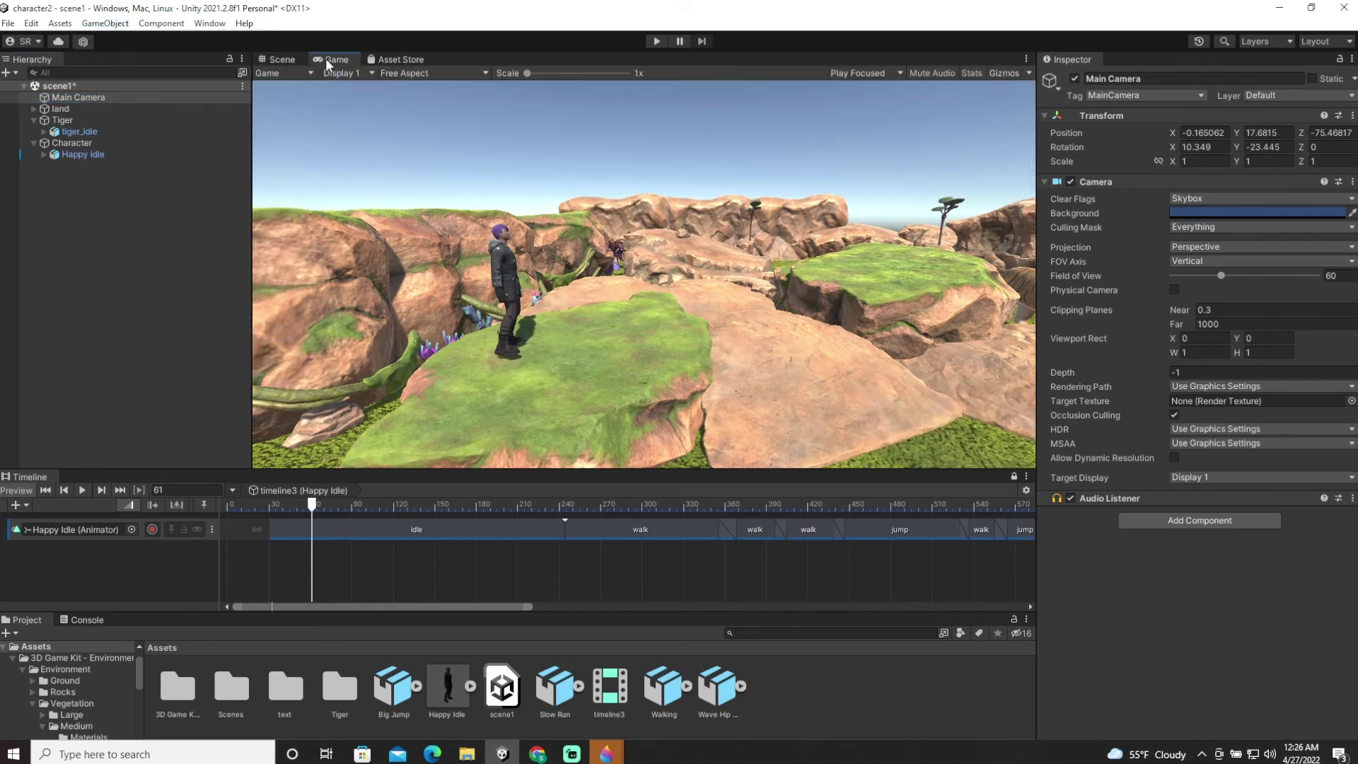
click(285, 59)
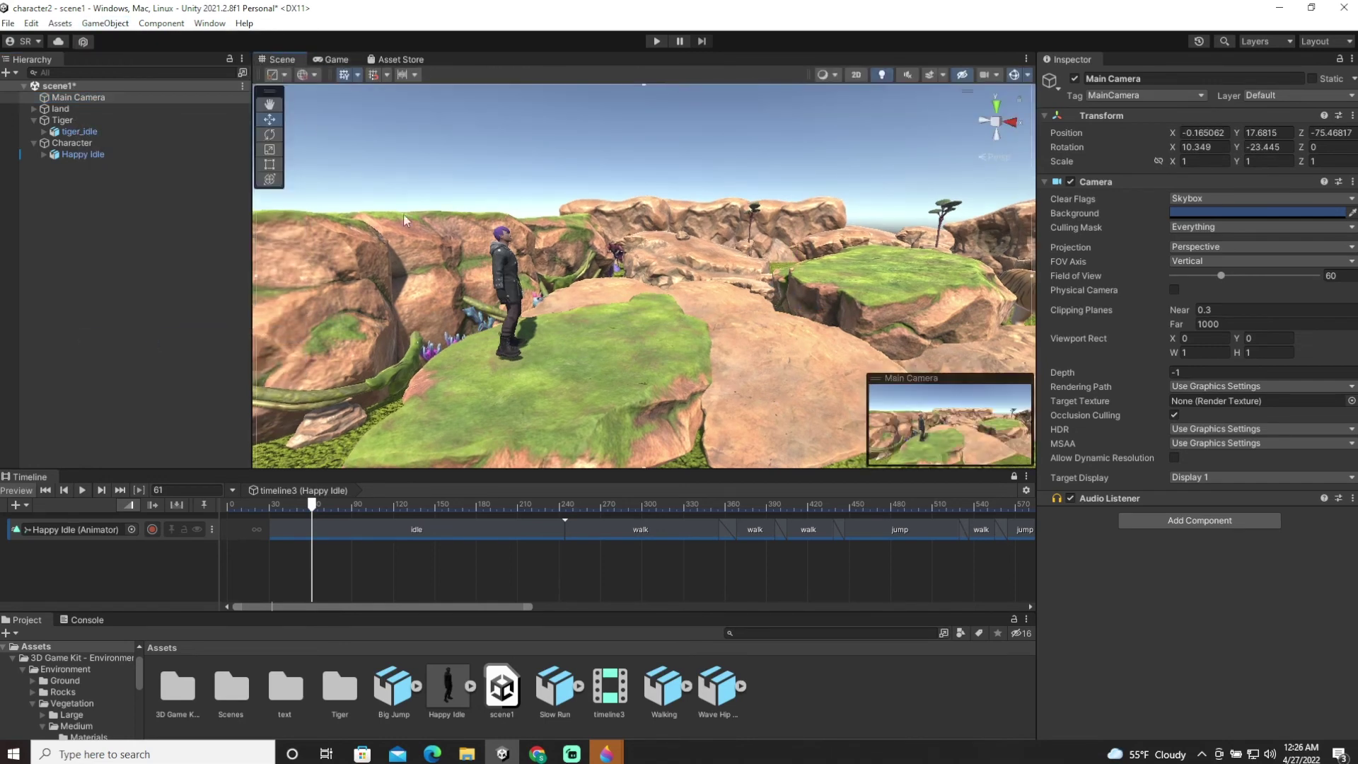
Parent the Main Camera under Happy Idle and scrub the timeline to confirm it follows
drag(87, 97, 85, 156)
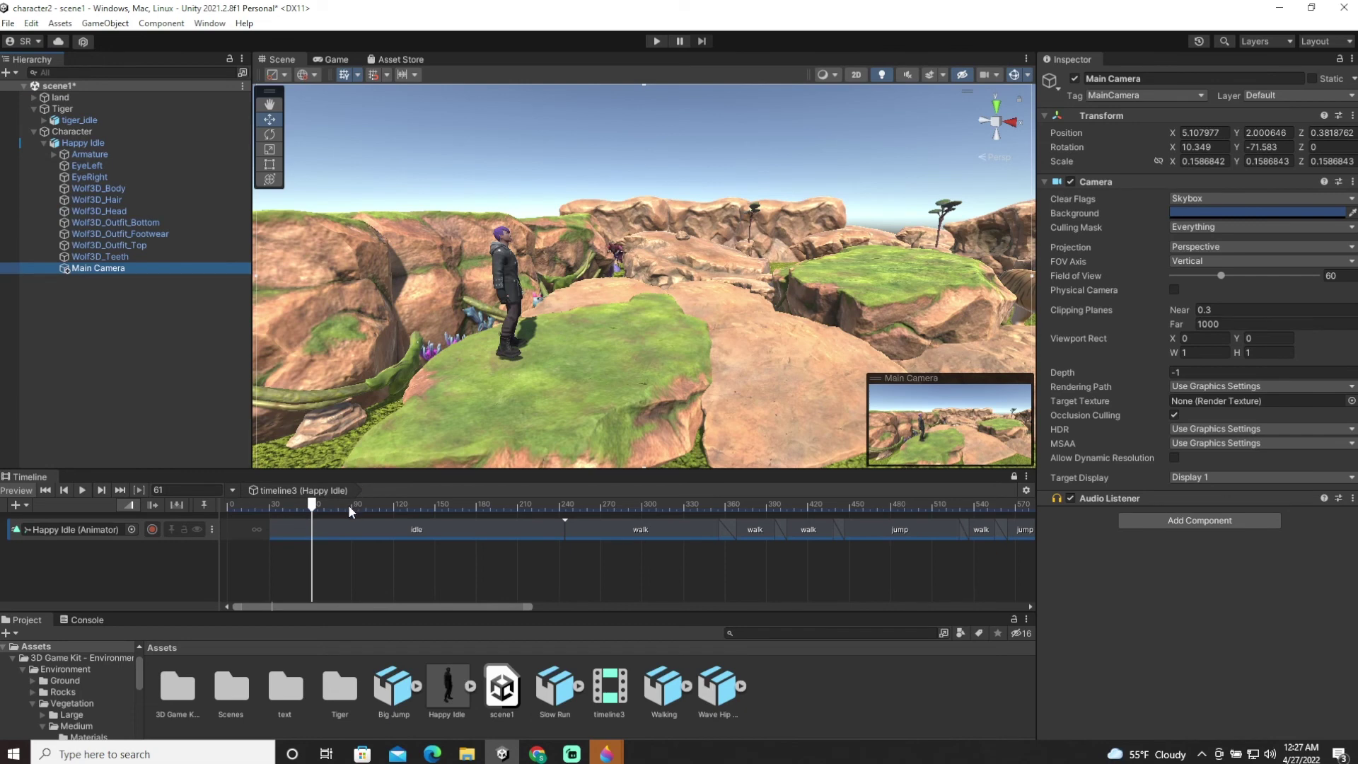
drag(313, 509, 268, 496)
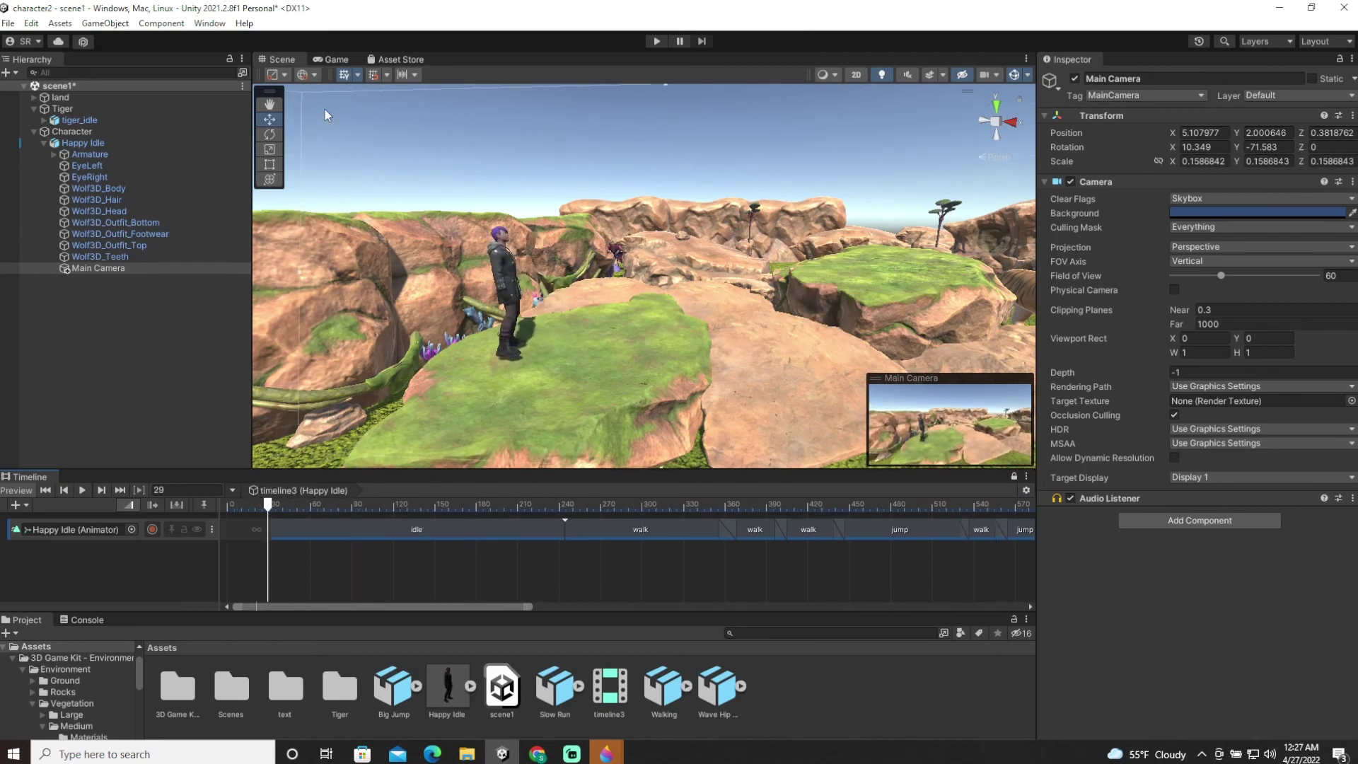
Play the sequence in the Game view, then scrub the idle section to check the camera tracking
click(331, 61)
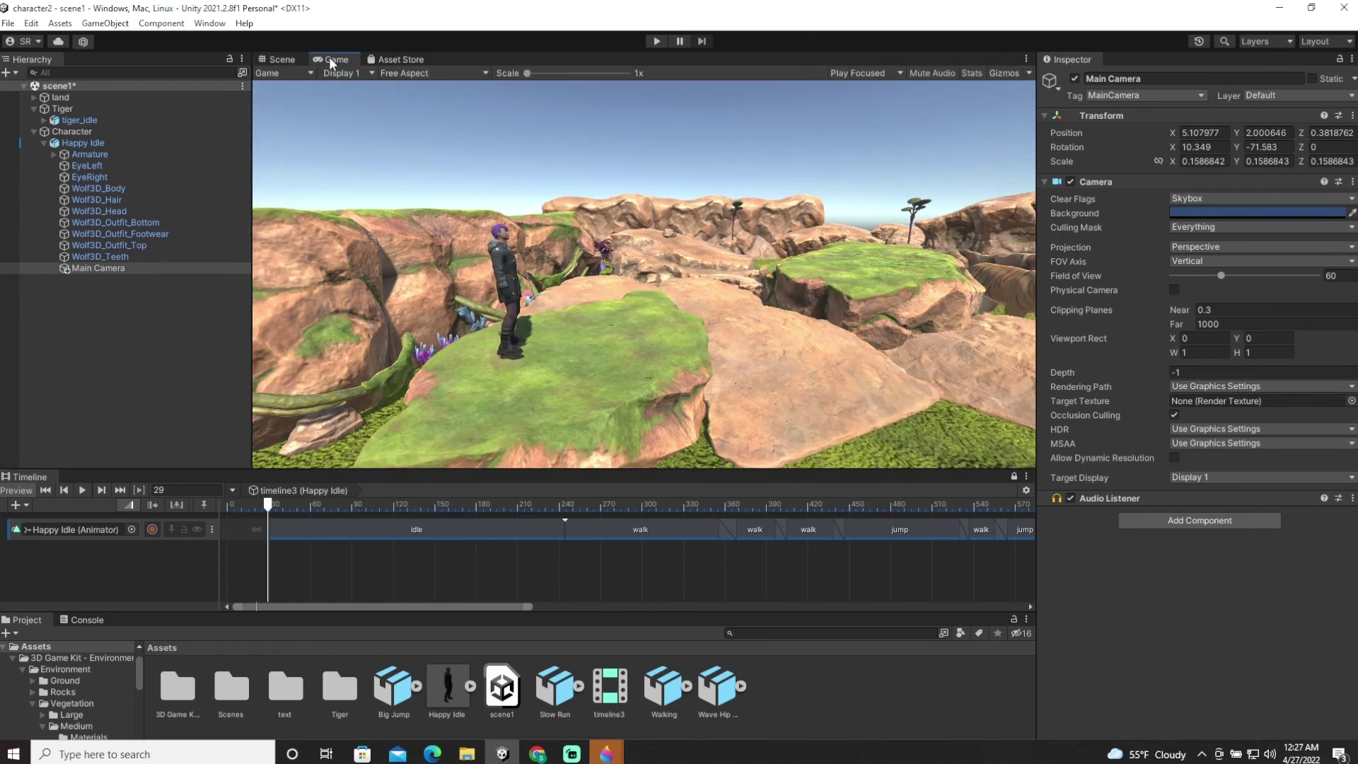
click(656, 41)
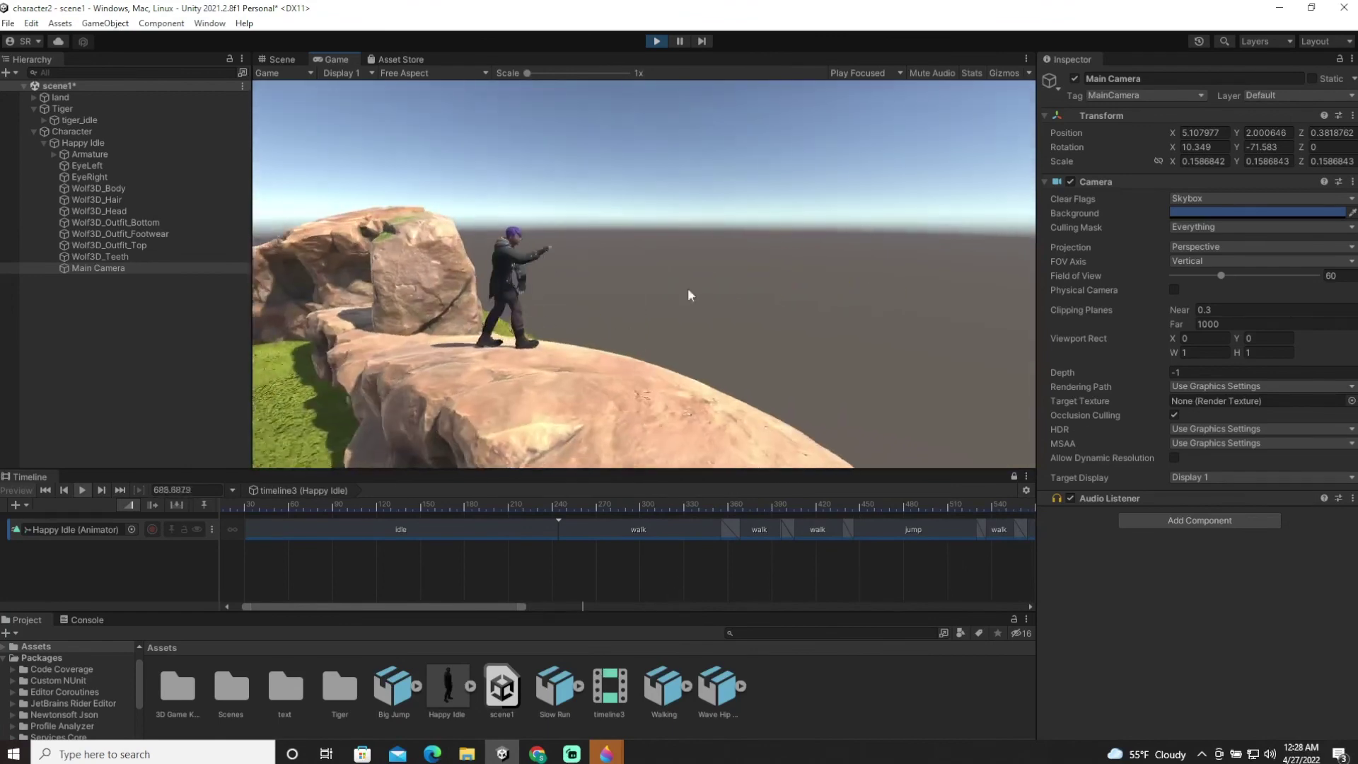
click(653, 39)
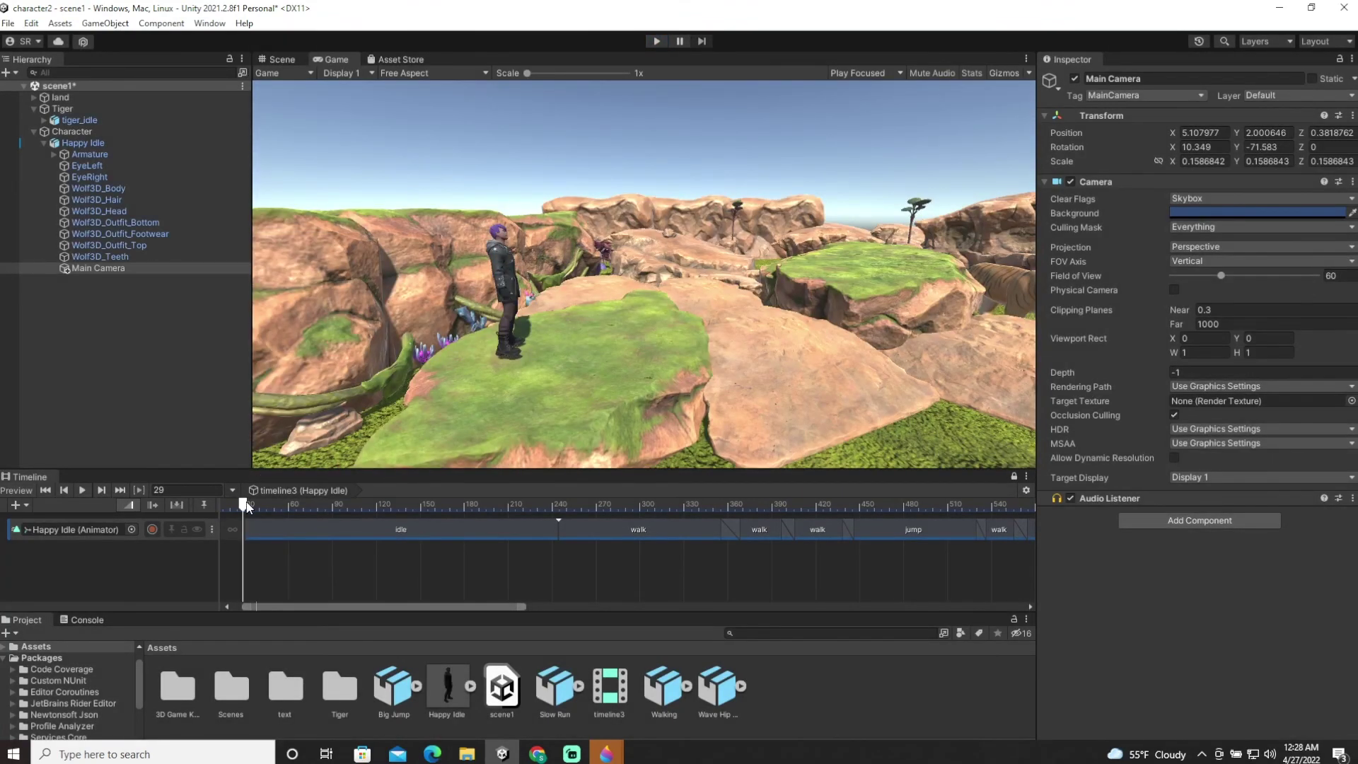
mouse_move(247, 506)
mouse_down()
mouse_move(231, 505)
mouse_move(267, 504)
mouse_up()
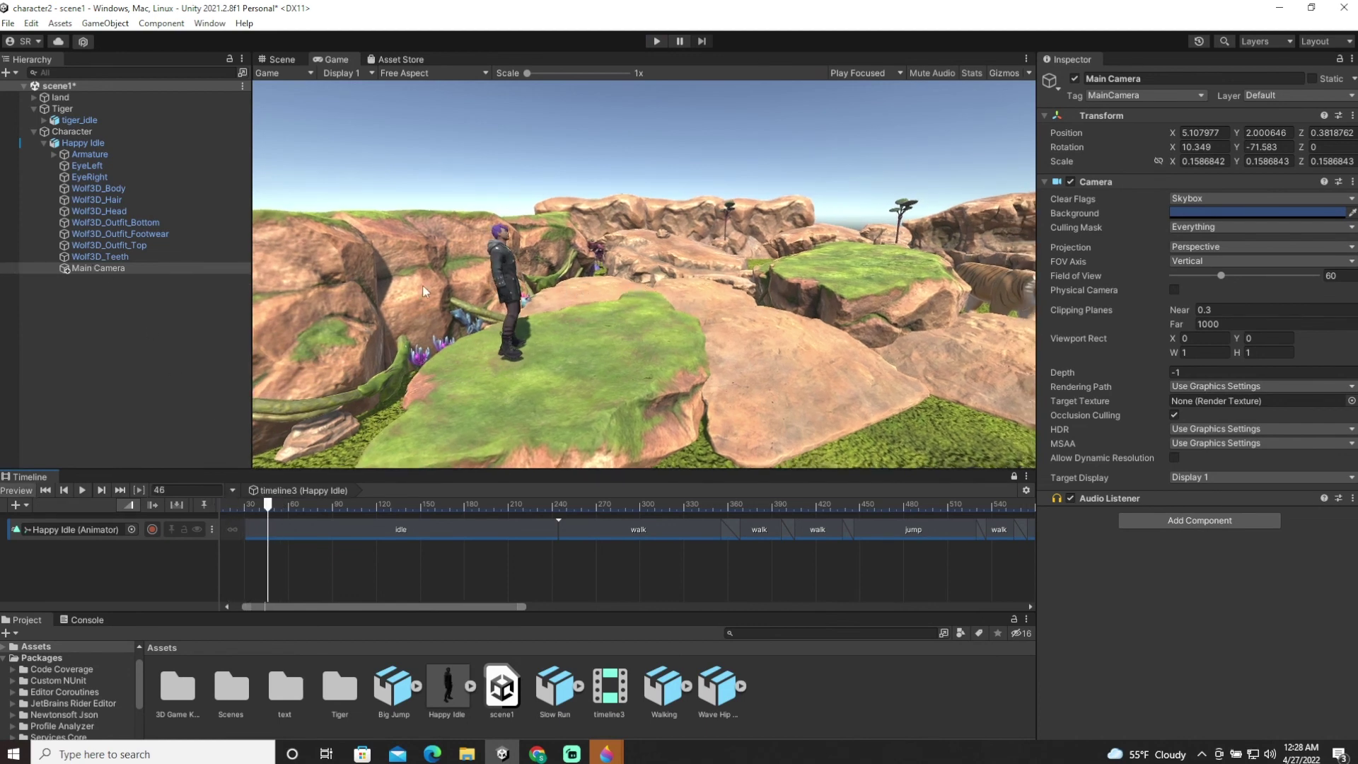
Move Main Camera out of the character to the Hierarchy root, between land and Tiger
click(103, 269)
drag(104, 267, 70, 106)
click(34, 143)
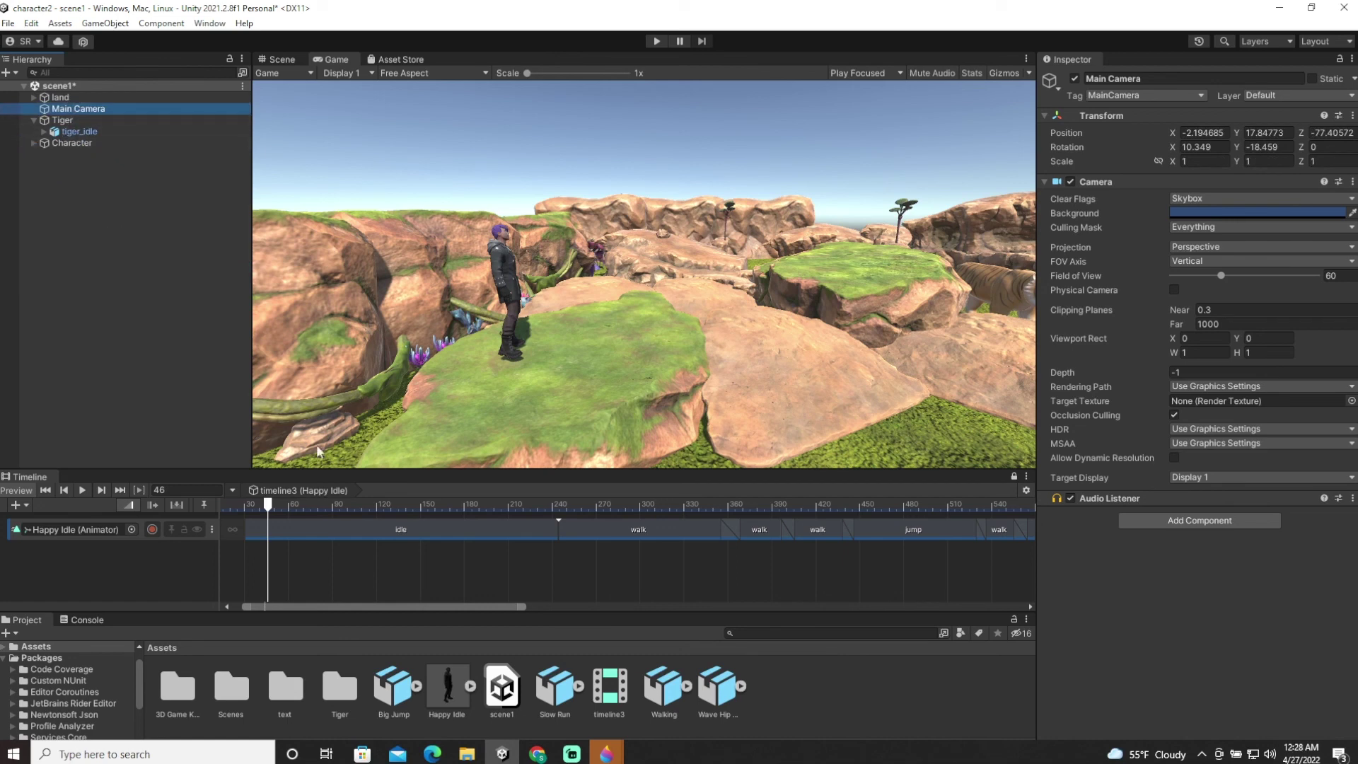
Reset the Timeline to frame 0, scrub into the walk, and frame the character and tiger in the Scene view
click(178, 490)
text(0)
drag(256, 499, 580, 546)
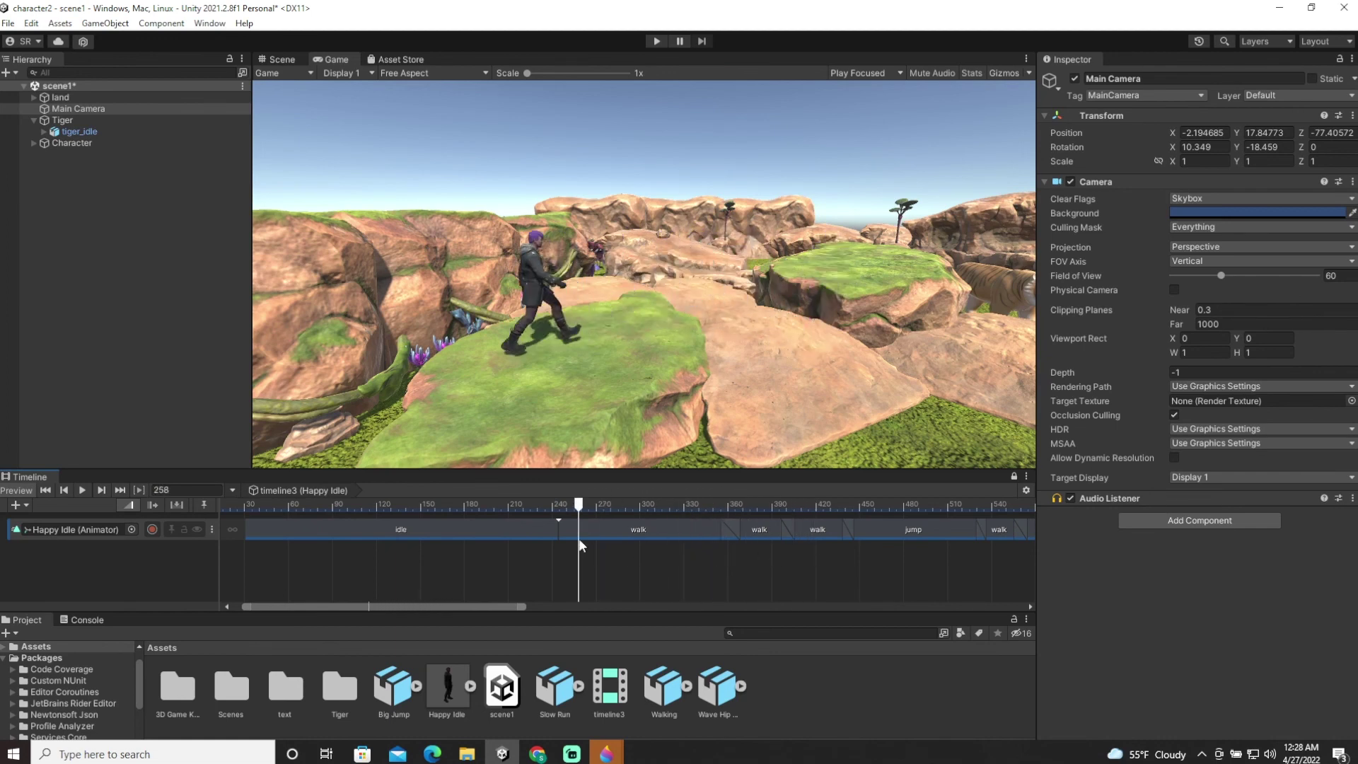
click(279, 60)
scroll(625, 308, up, 5)
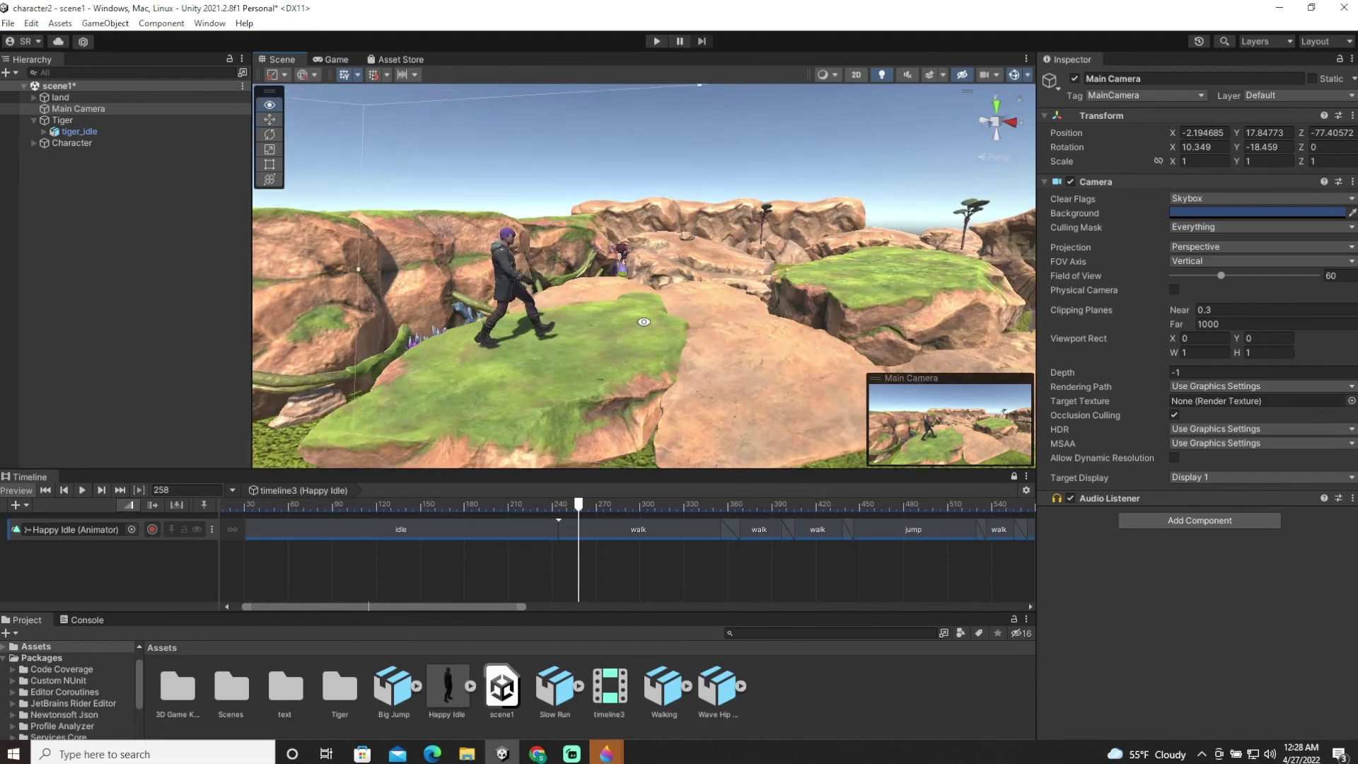
drag(646, 313, 639, 337)
middle_drag(639, 337, 649, 337)
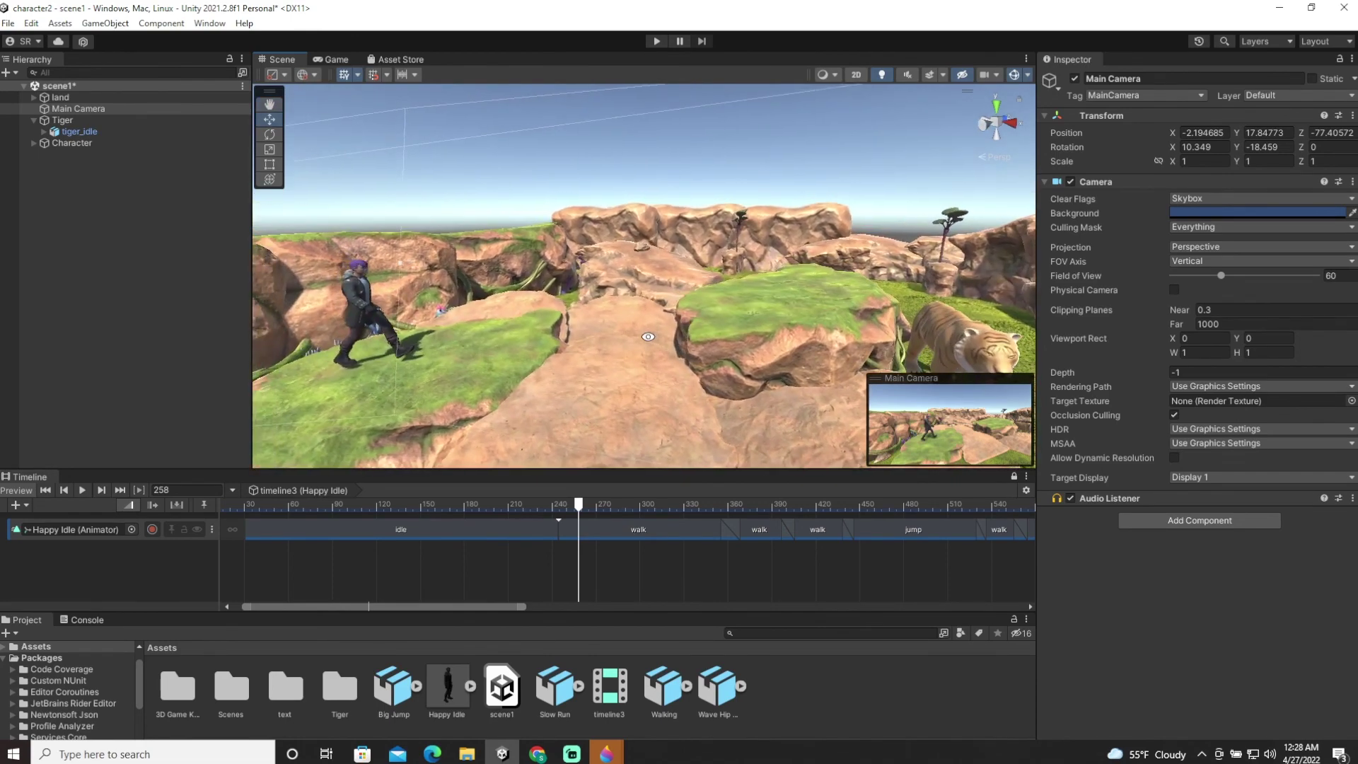